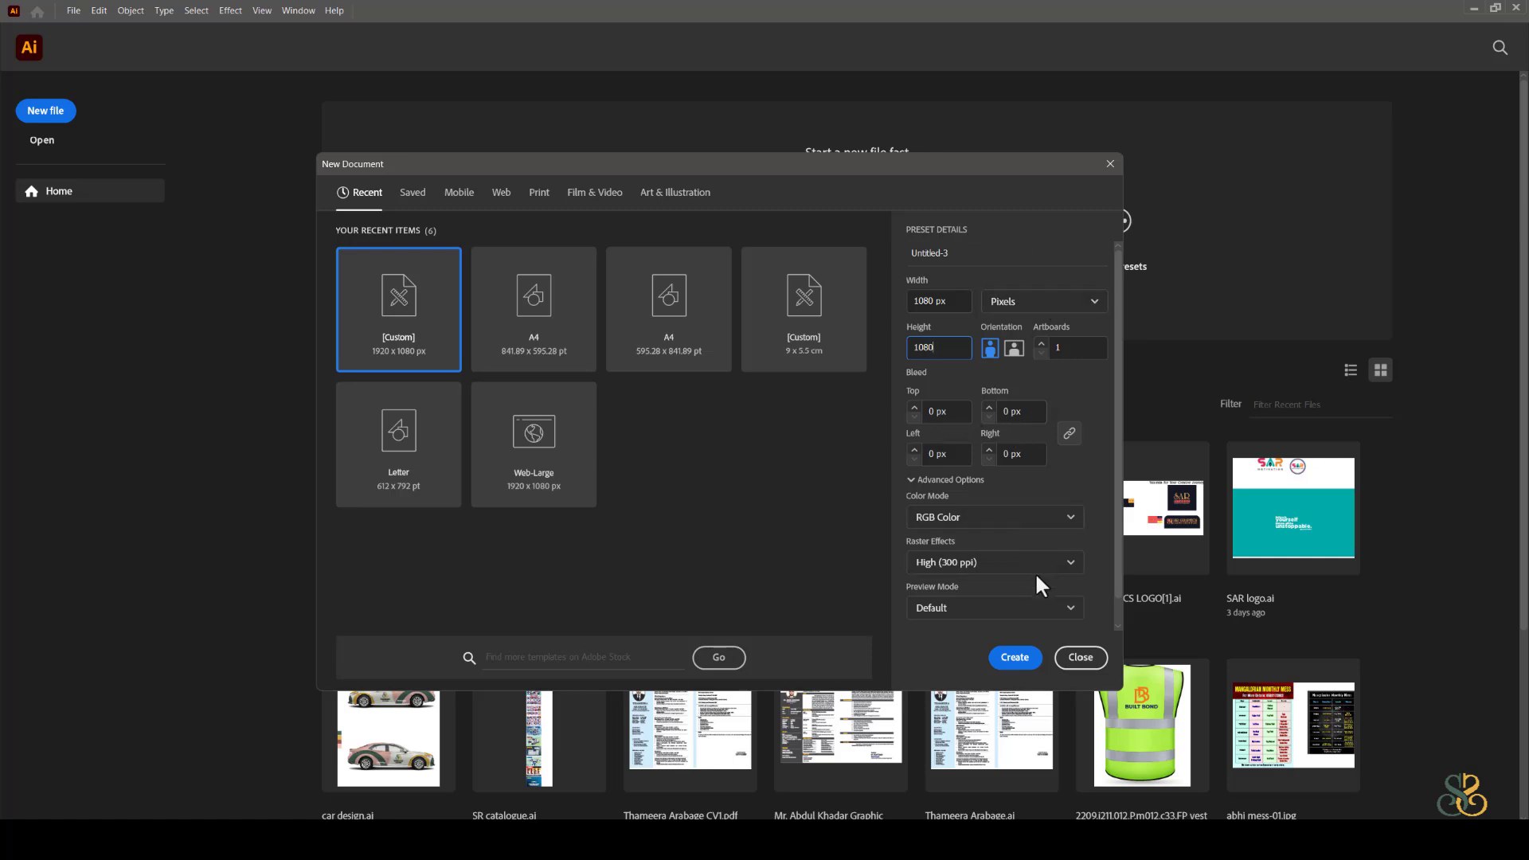
Create a new 1080 × 1080 px document with the RGB Color mode.
left_click(954, 519)
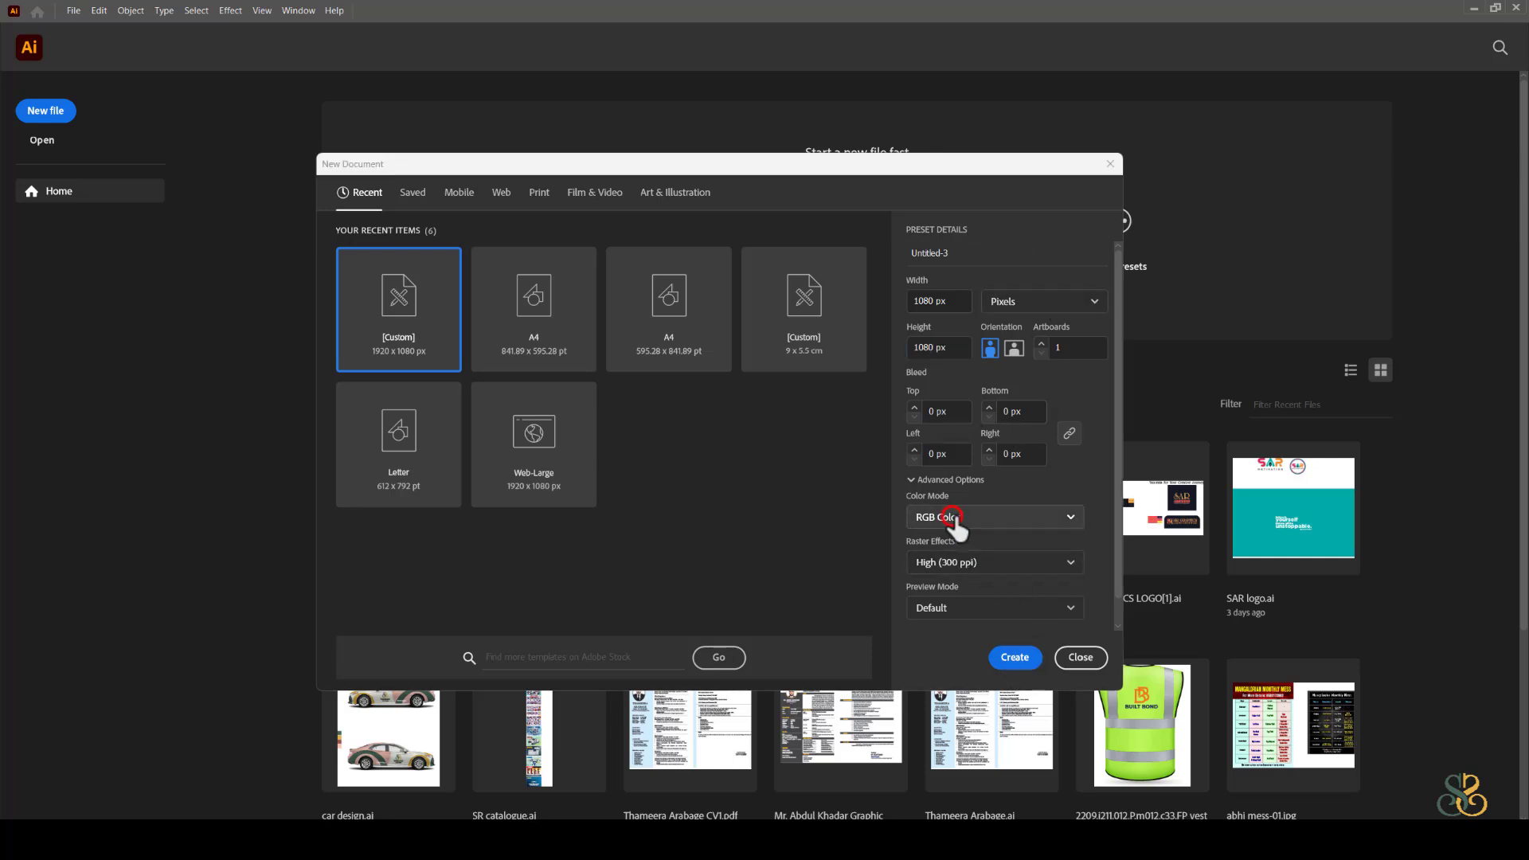
left_click(953, 545)
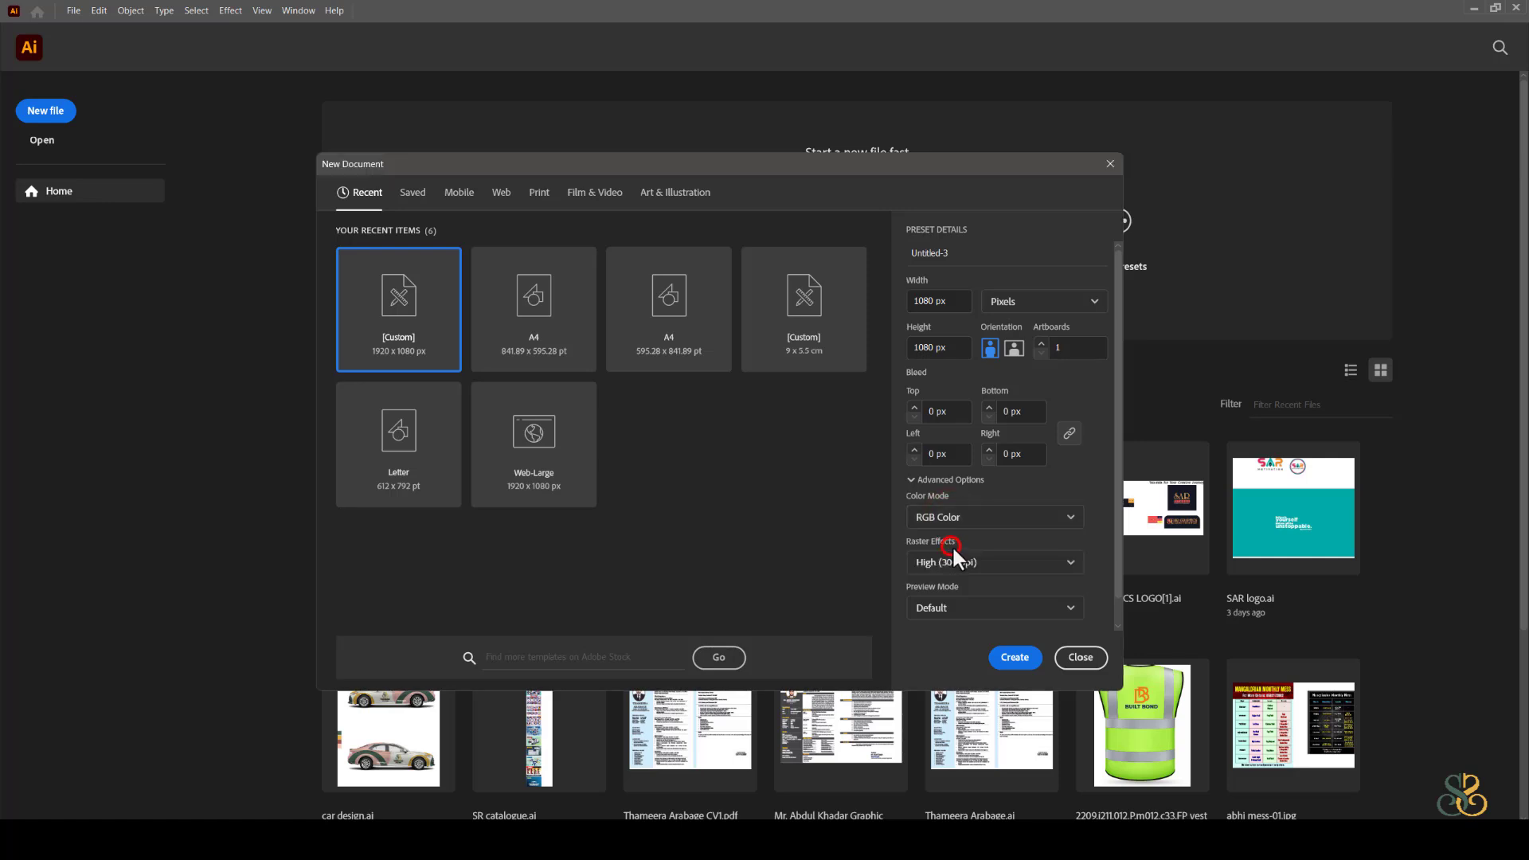
left_click(1016, 658)
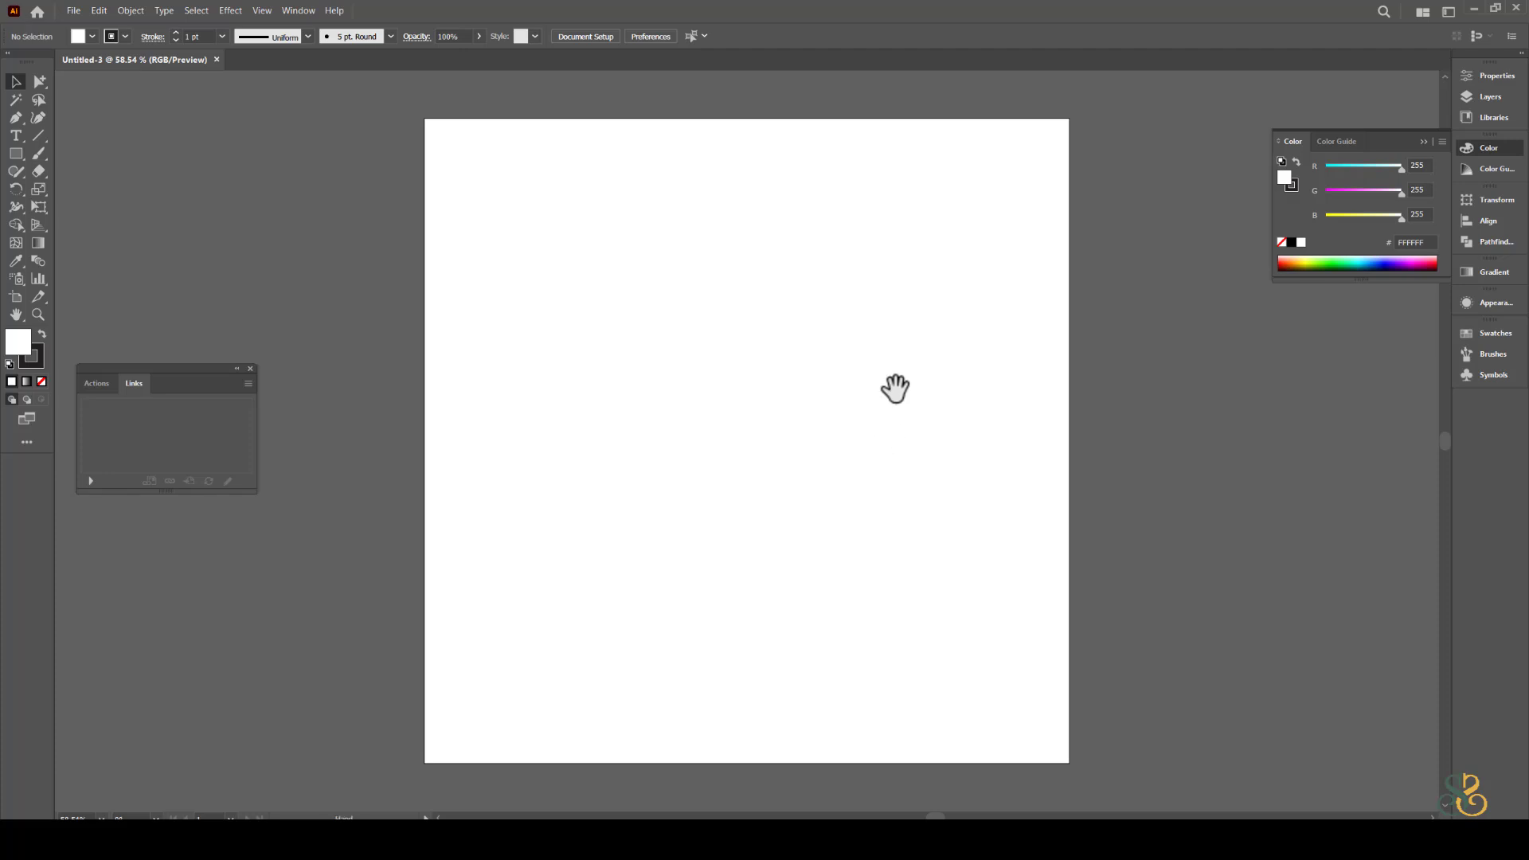
left_click(895, 389)
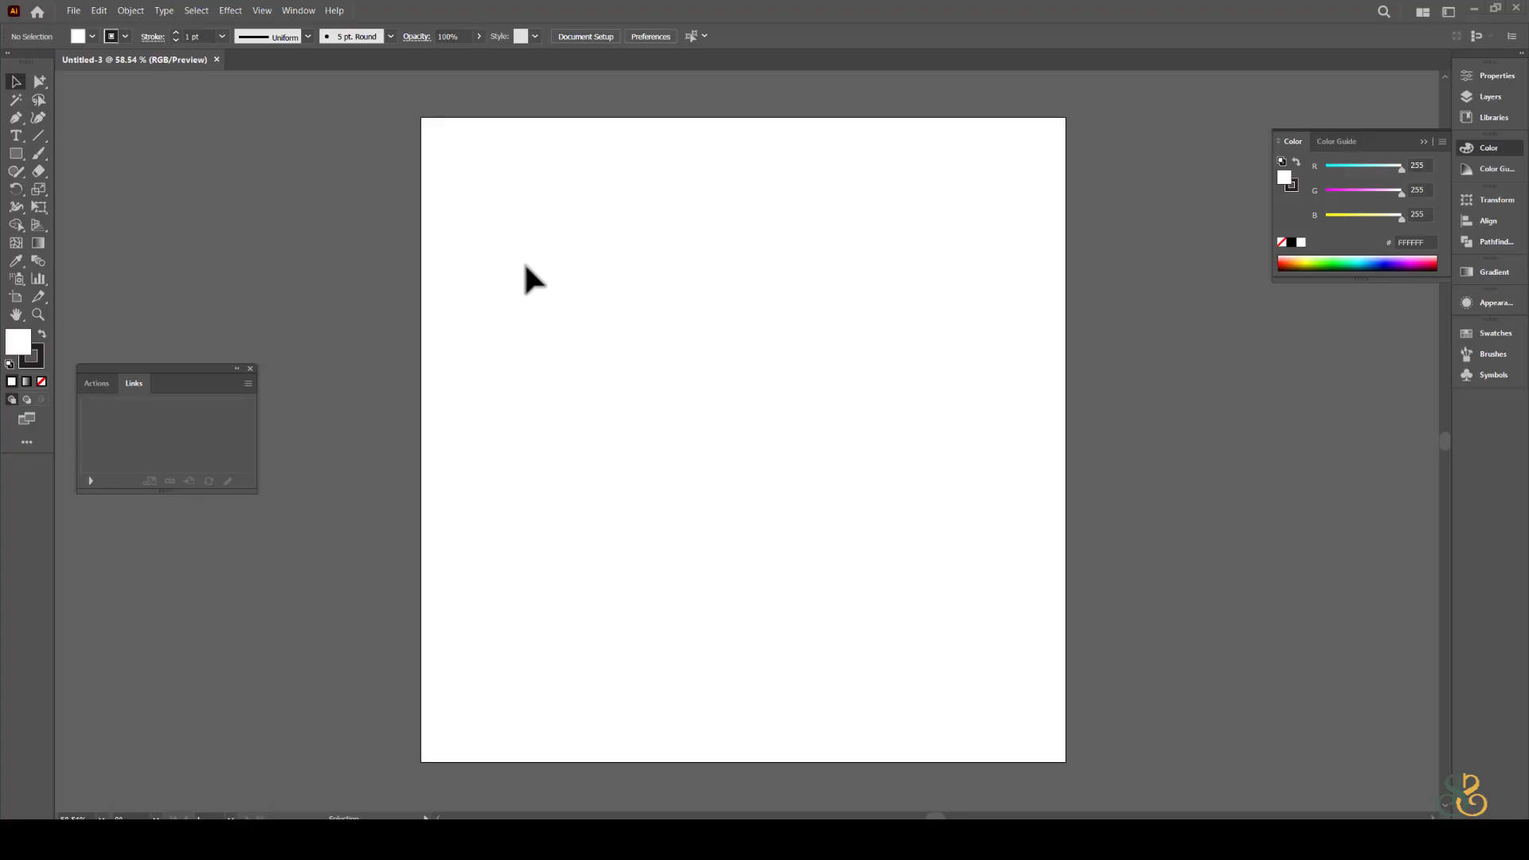
left_click(484, 237)
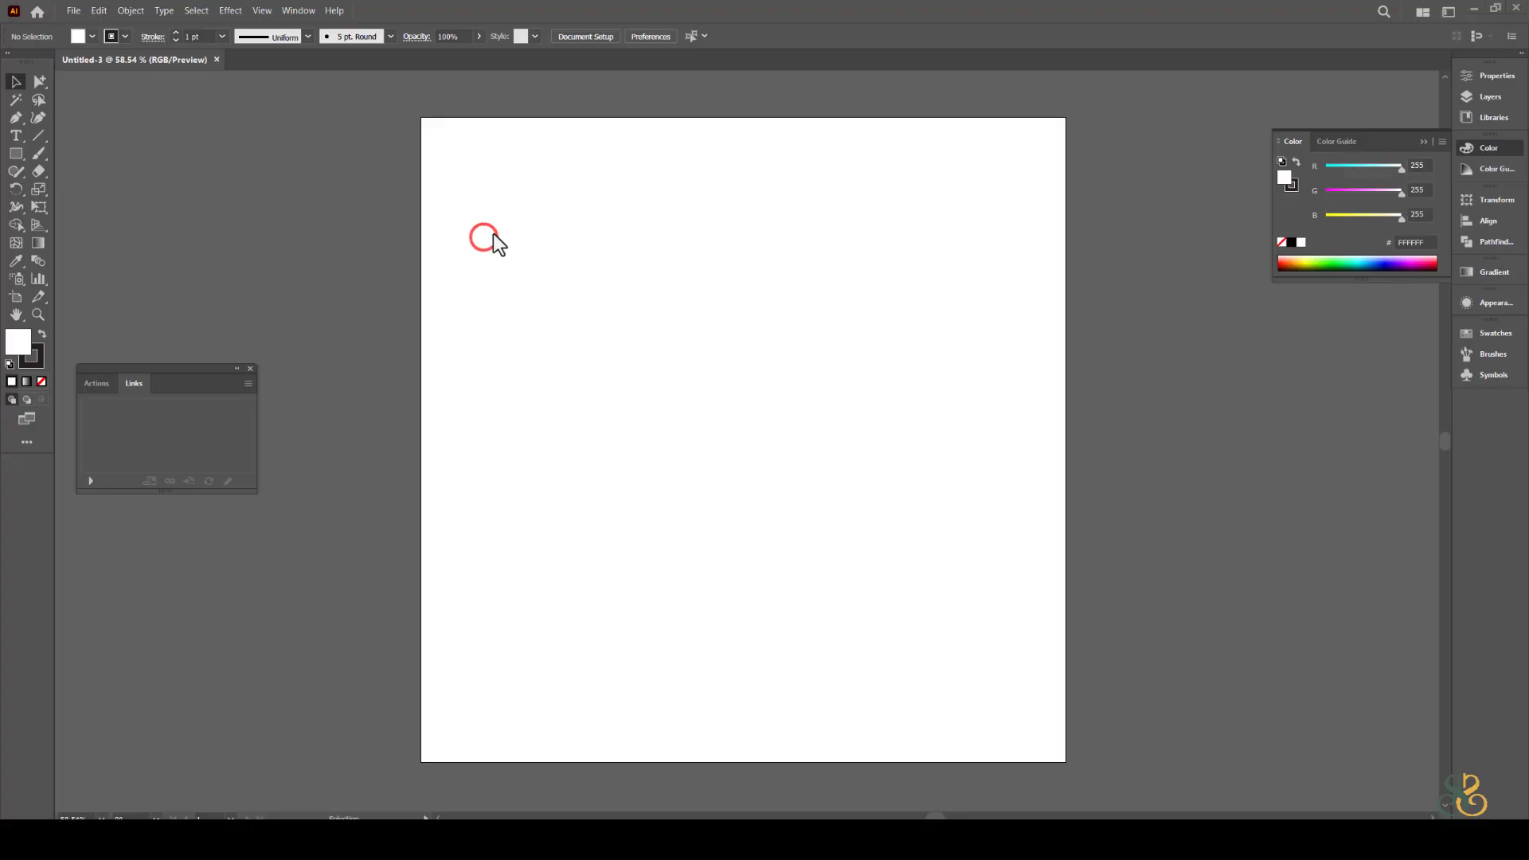
left_click(325, 367)
Draw a circle 700 px wide and 700 px high on the artboard with the Ellipse tool.
left_click(17, 151)
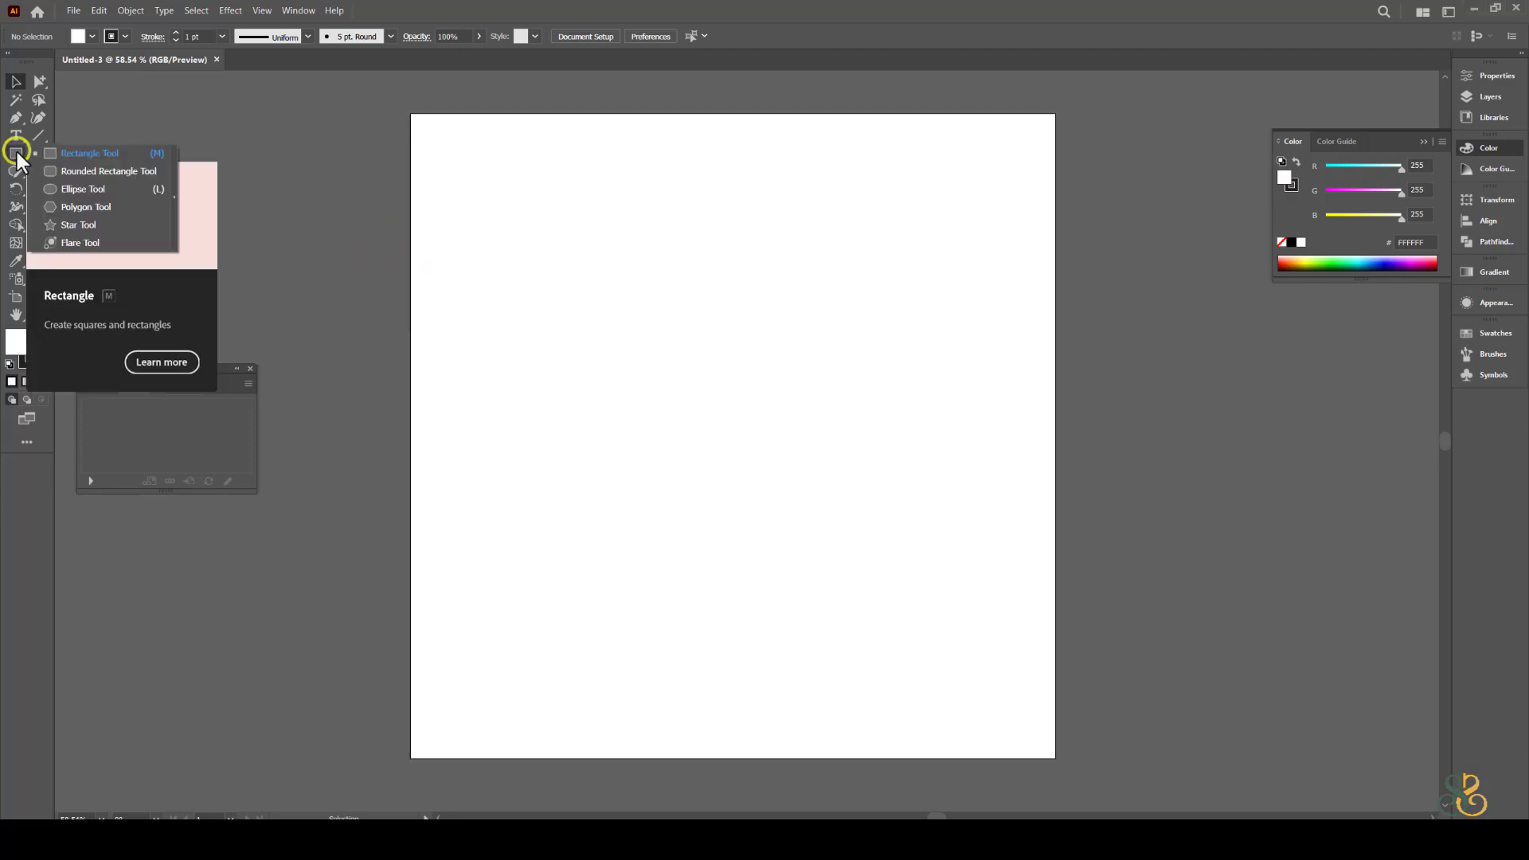
left_click(94, 189)
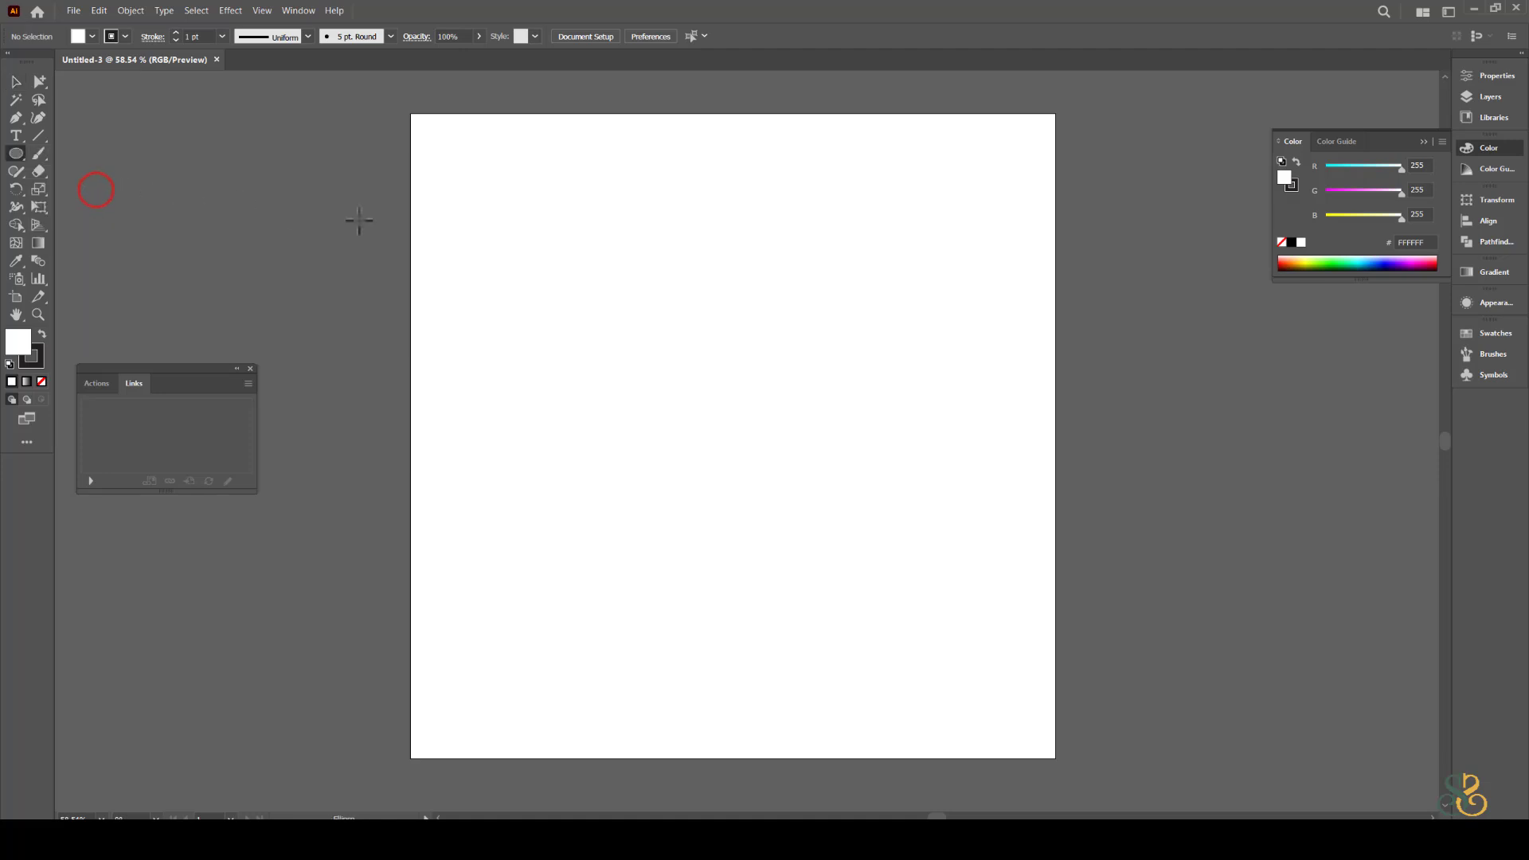
left_click(554, 207)
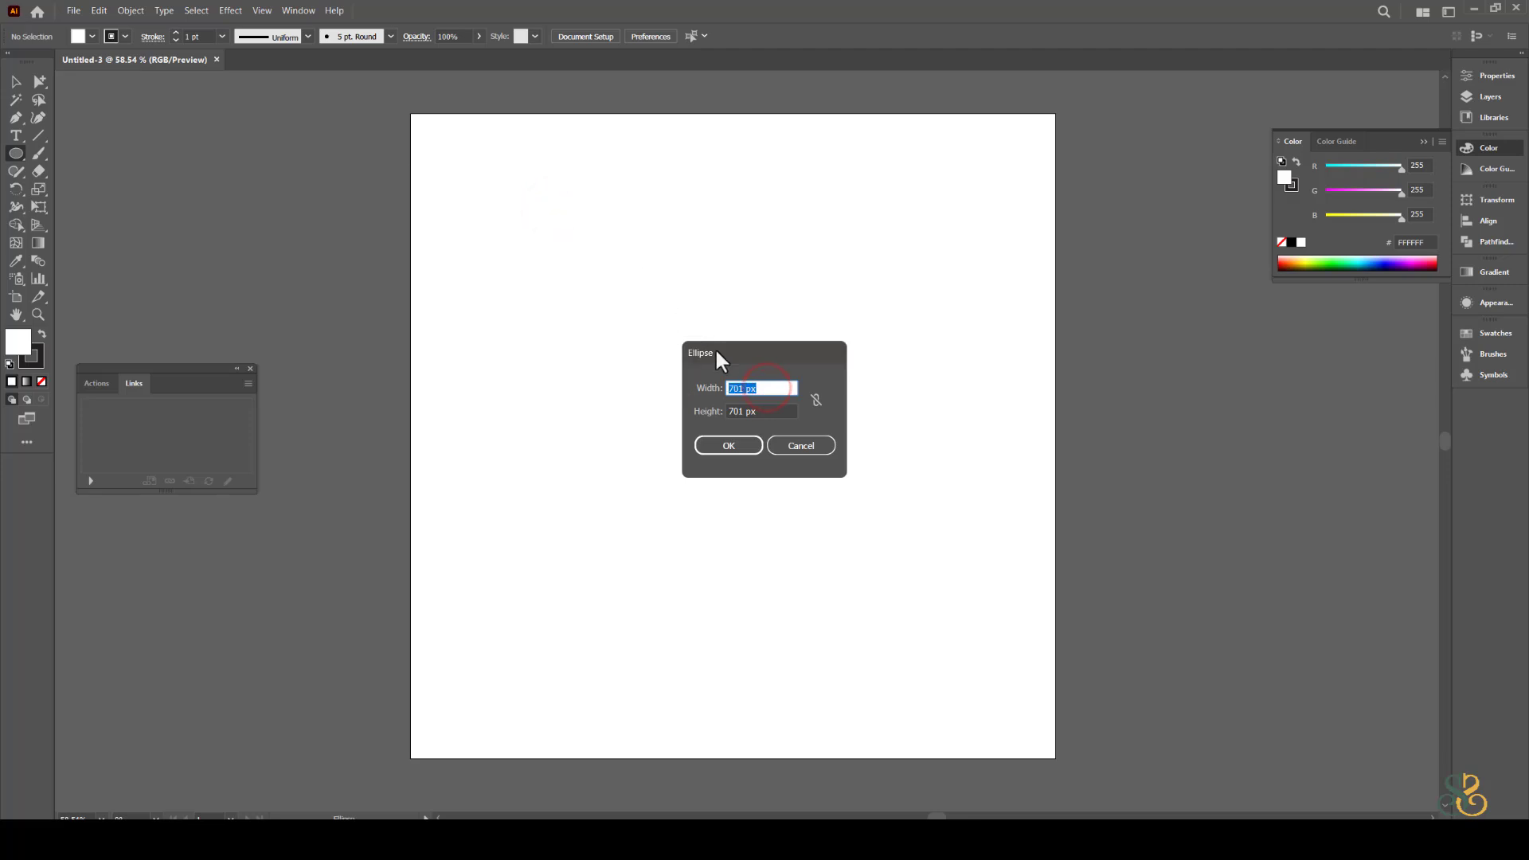
type("700")
key("Tab")
type("700")
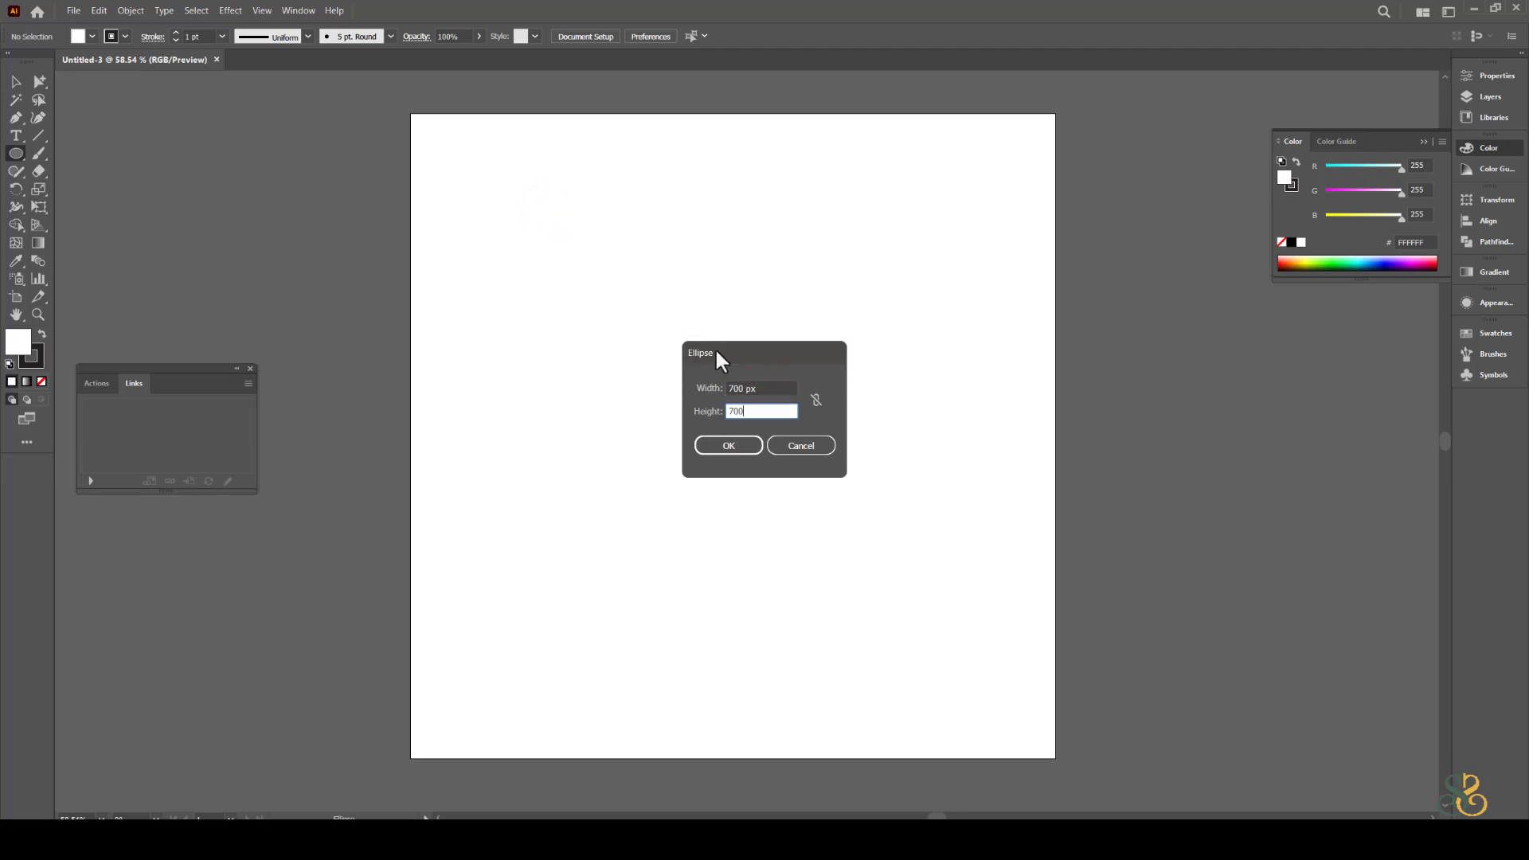
key("Return")
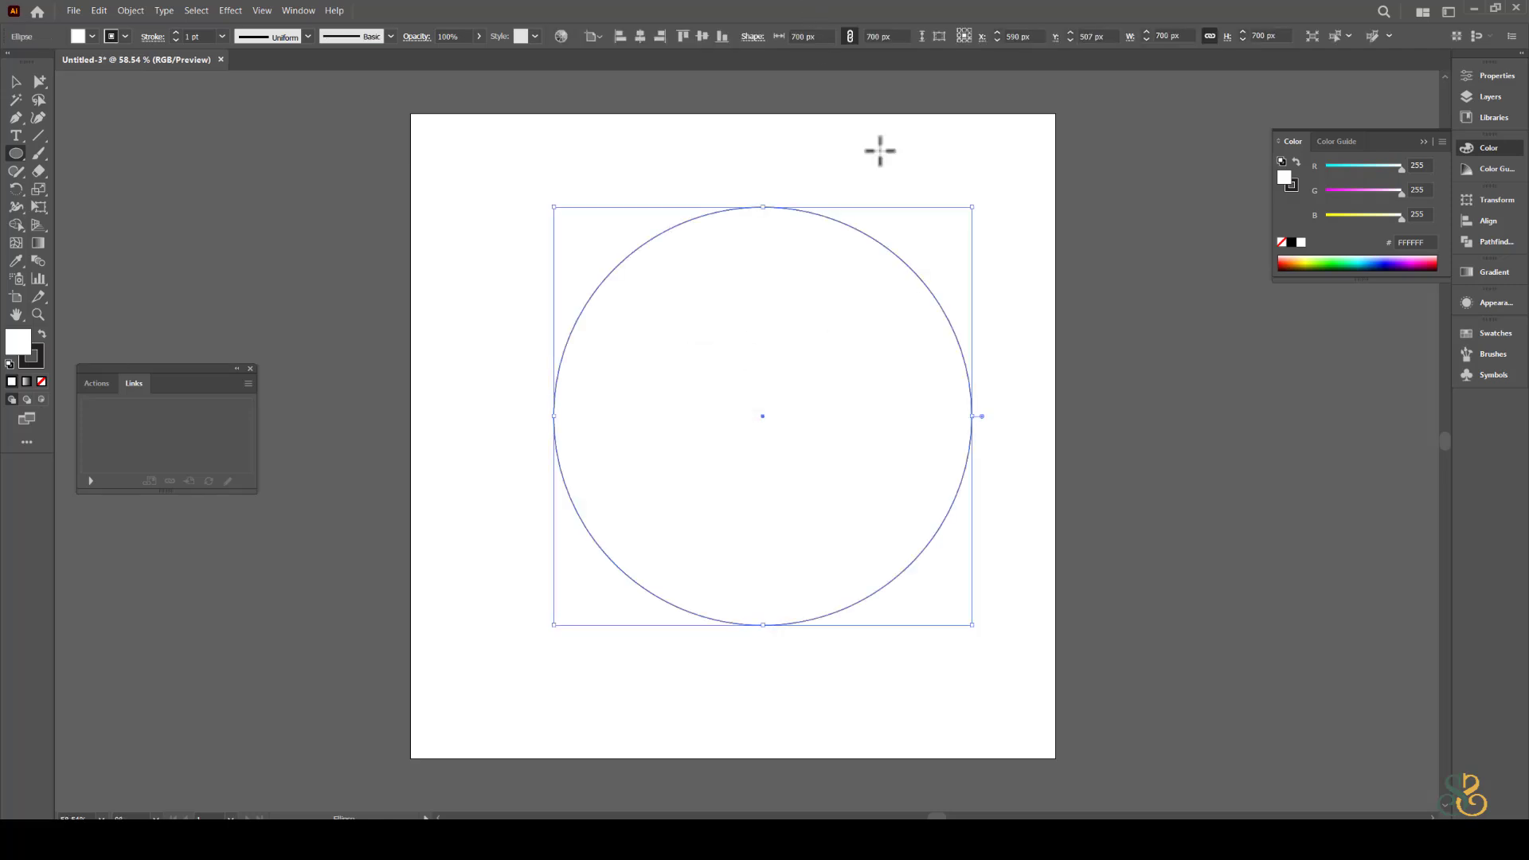
Centre the circle on the artboard and give it a black fill with no stroke.
left_click(16, 81)
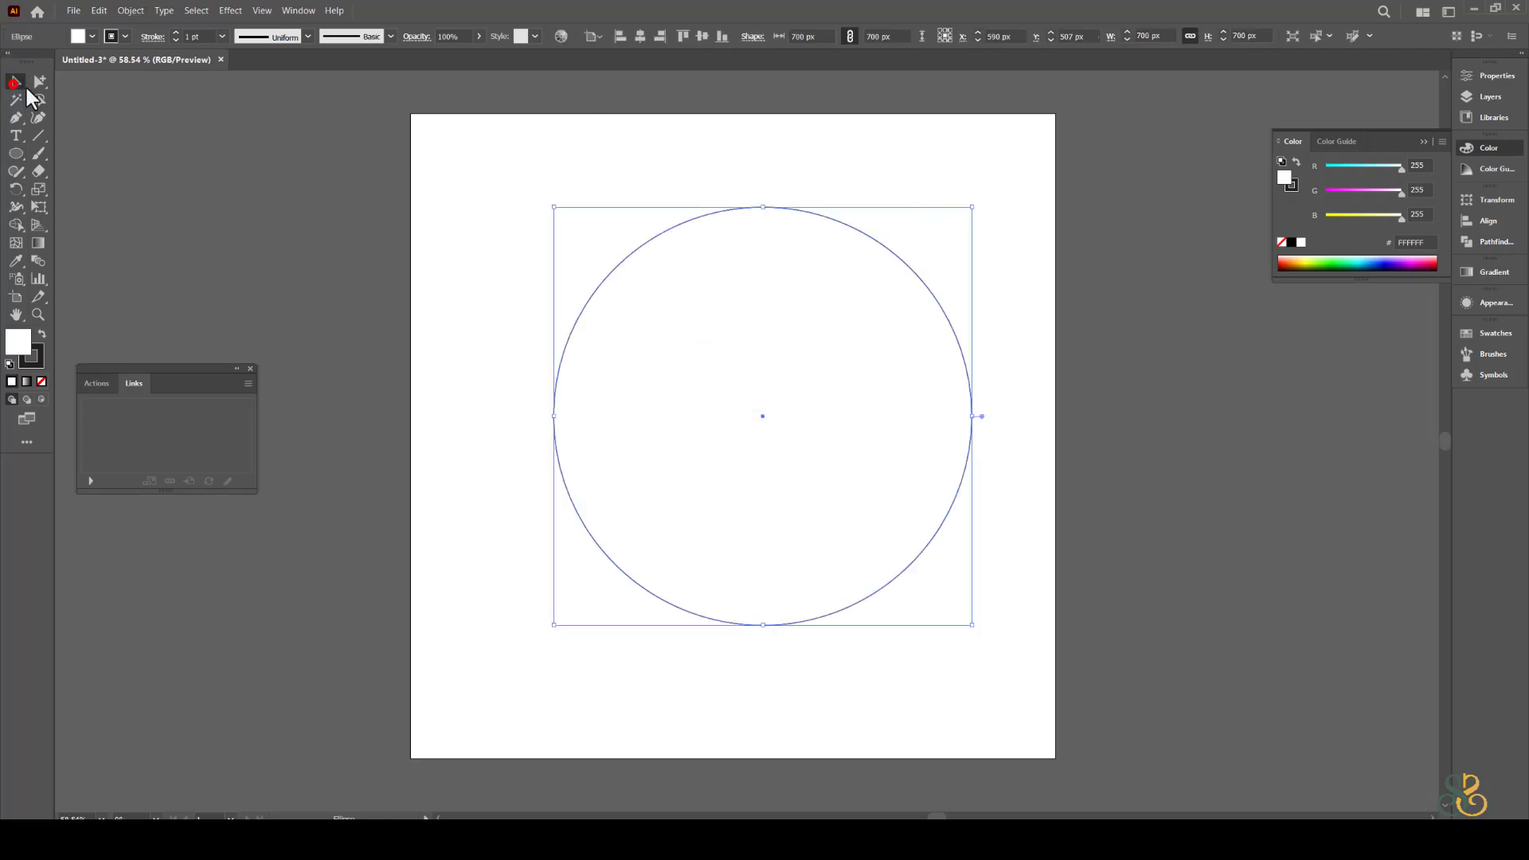
left_click_drag(854, 228, 826, 239)
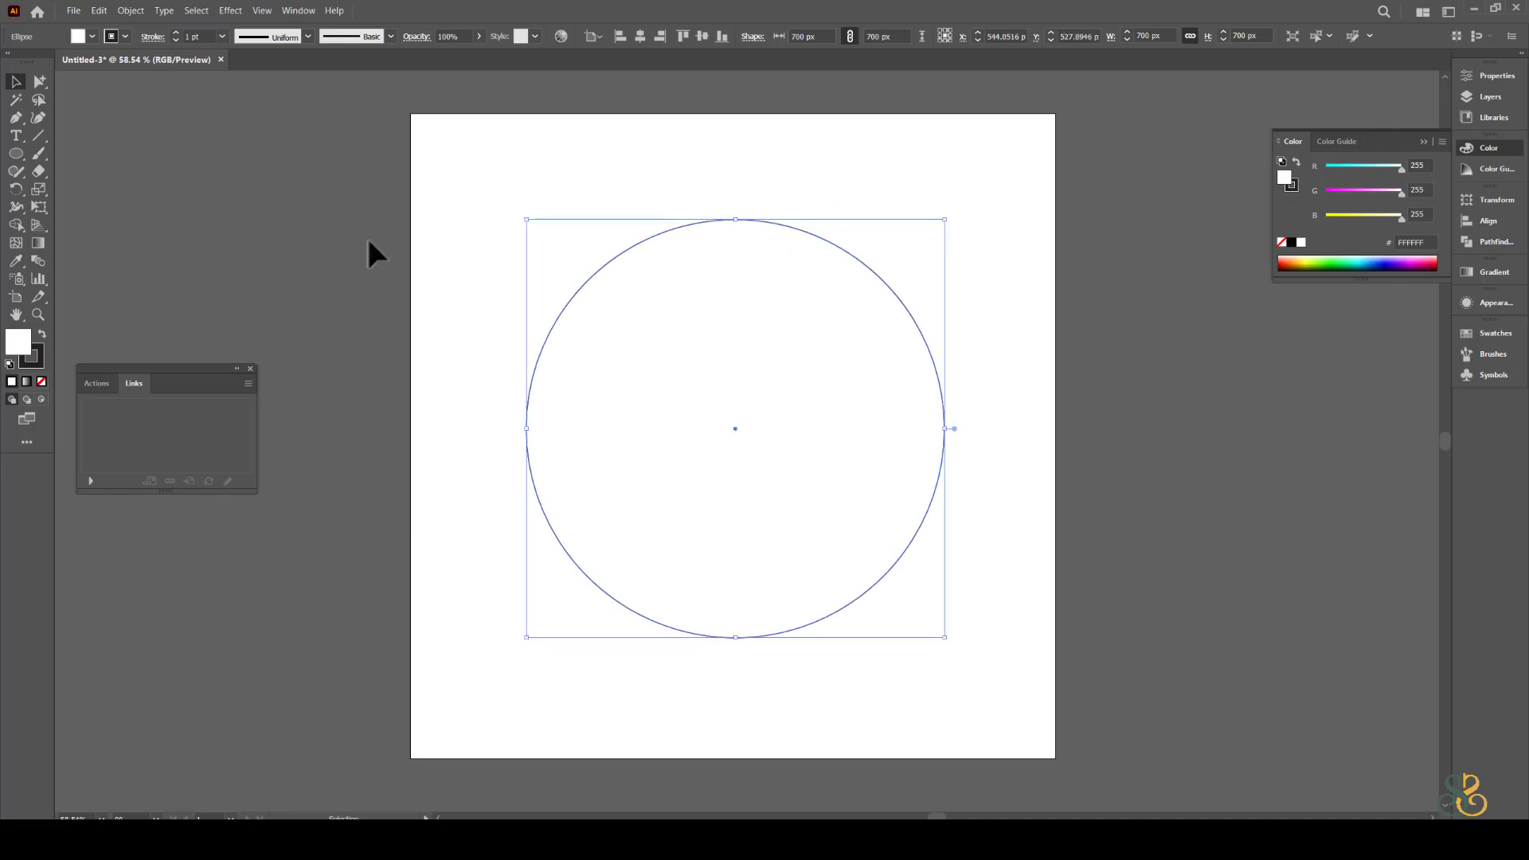
left_click(42, 334)
left_click(41, 365)
left_click(42, 382)
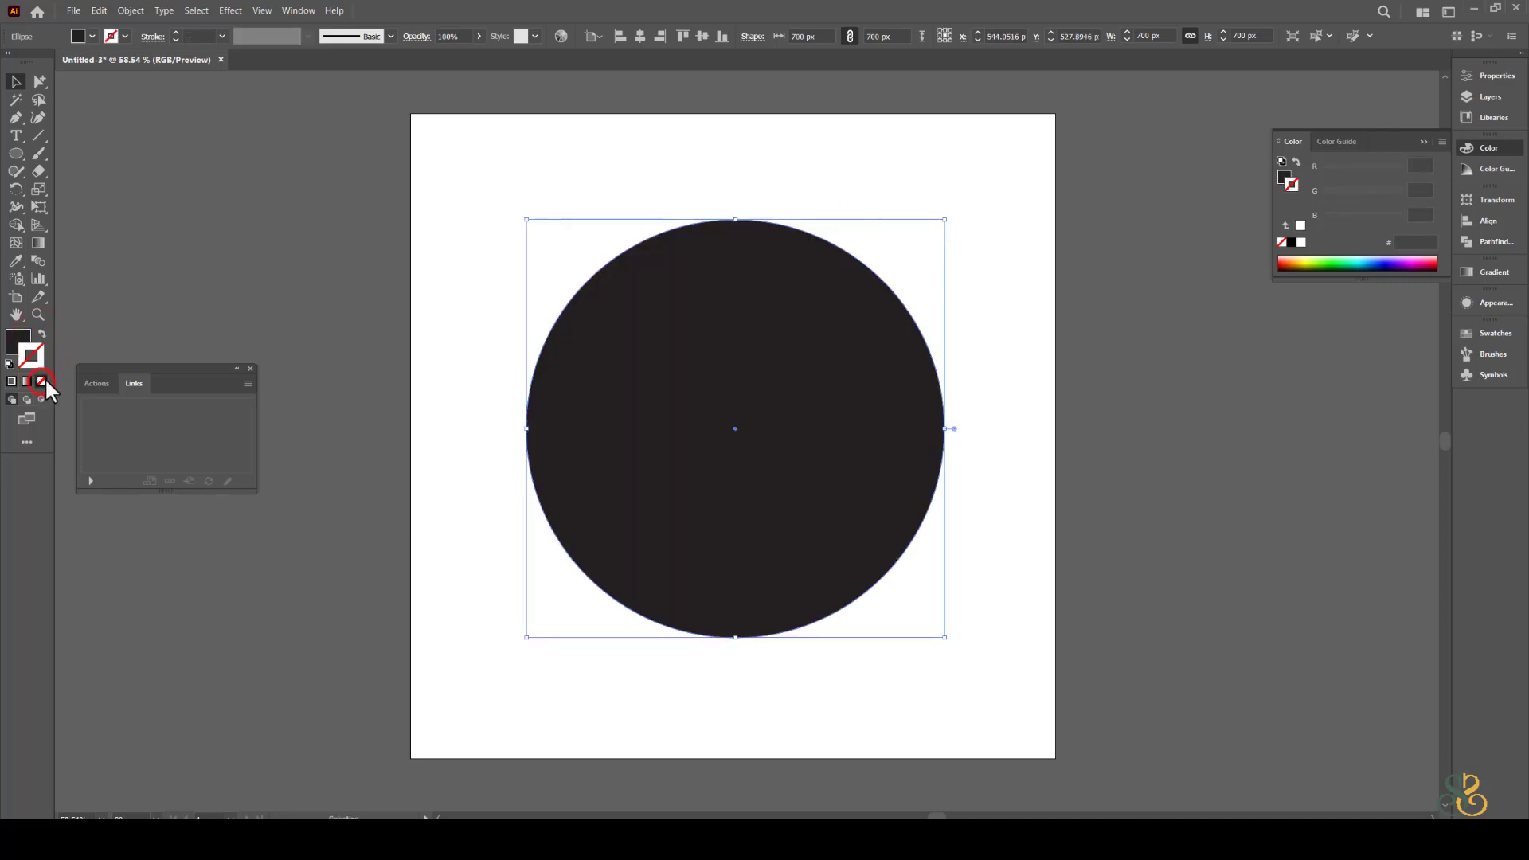
left_click(109, 183)
Draw a vertical line about 794 px long through the circle's centre, extending past its upper and lower edges.
left_click(37, 132)
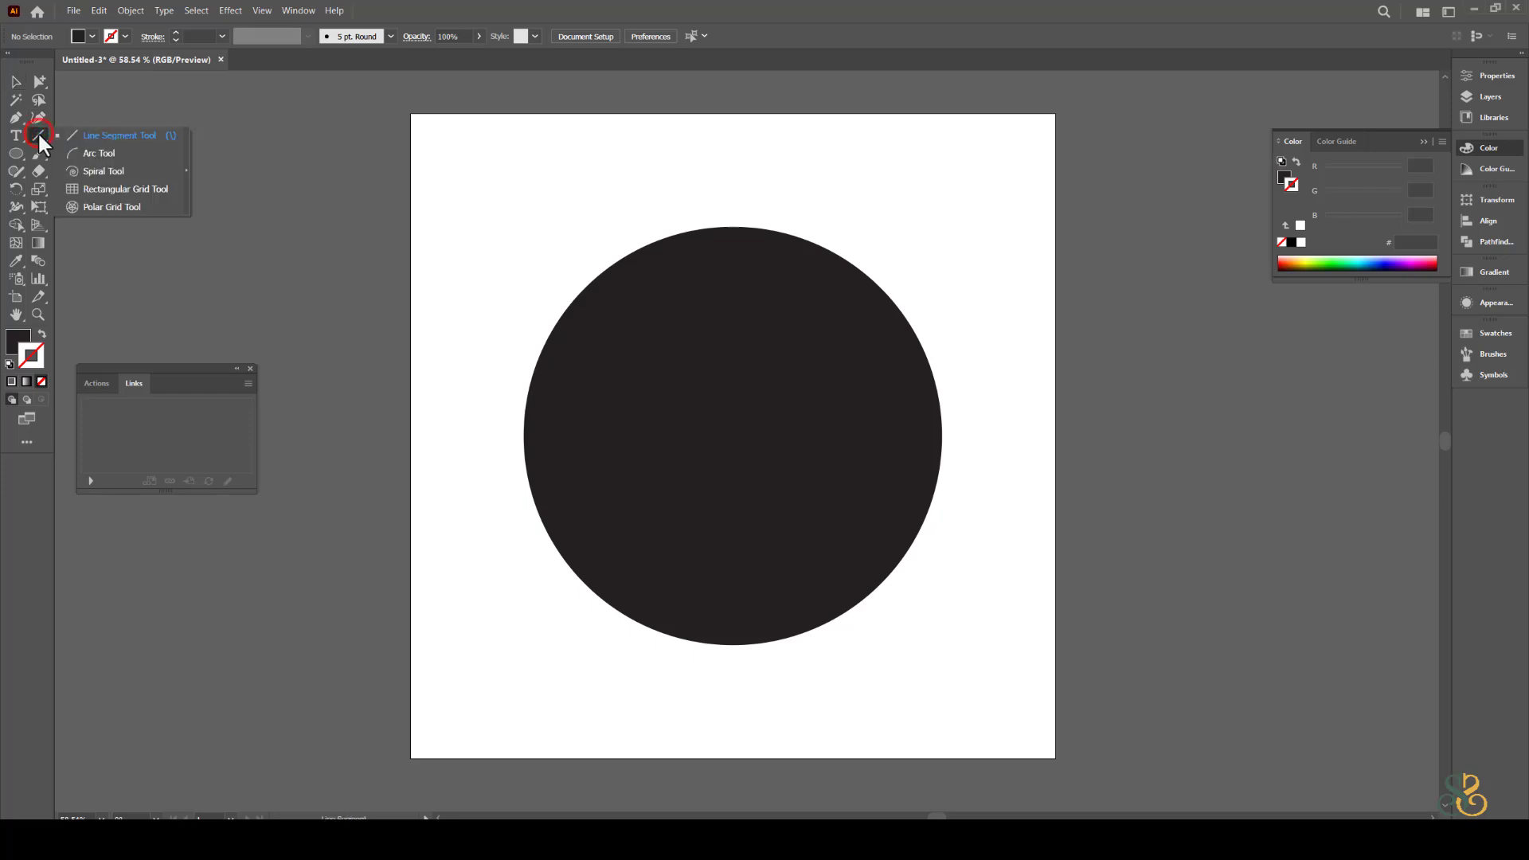
left_click(122, 134)
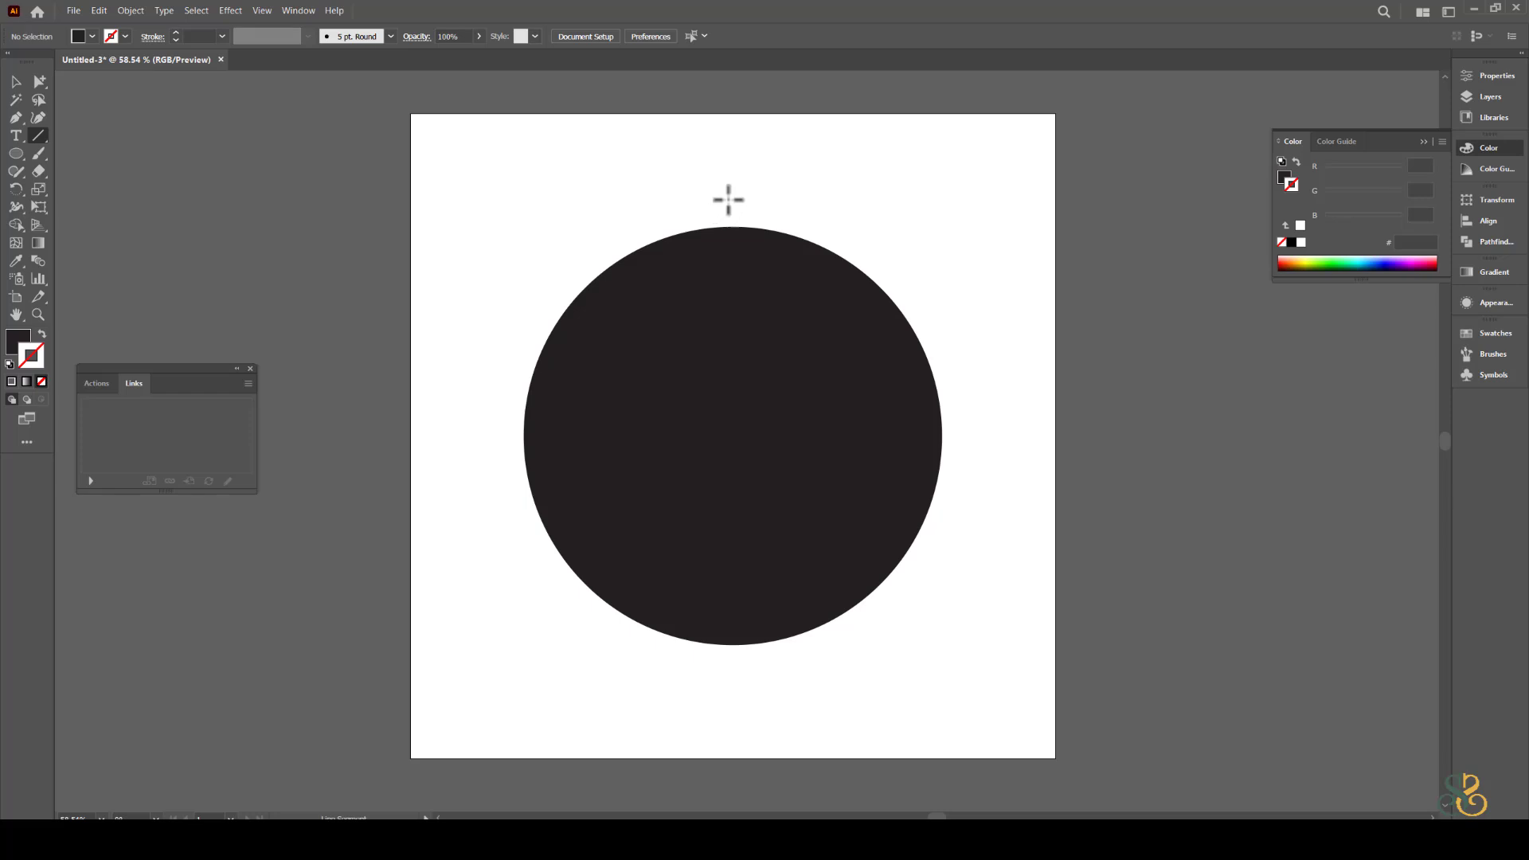
mouse_move(731, 198)
left_mouse_down()
mouse_move(775, 324)
mouse_move(785, 587)
mouse_move(758, 672)
left_mouse_up()
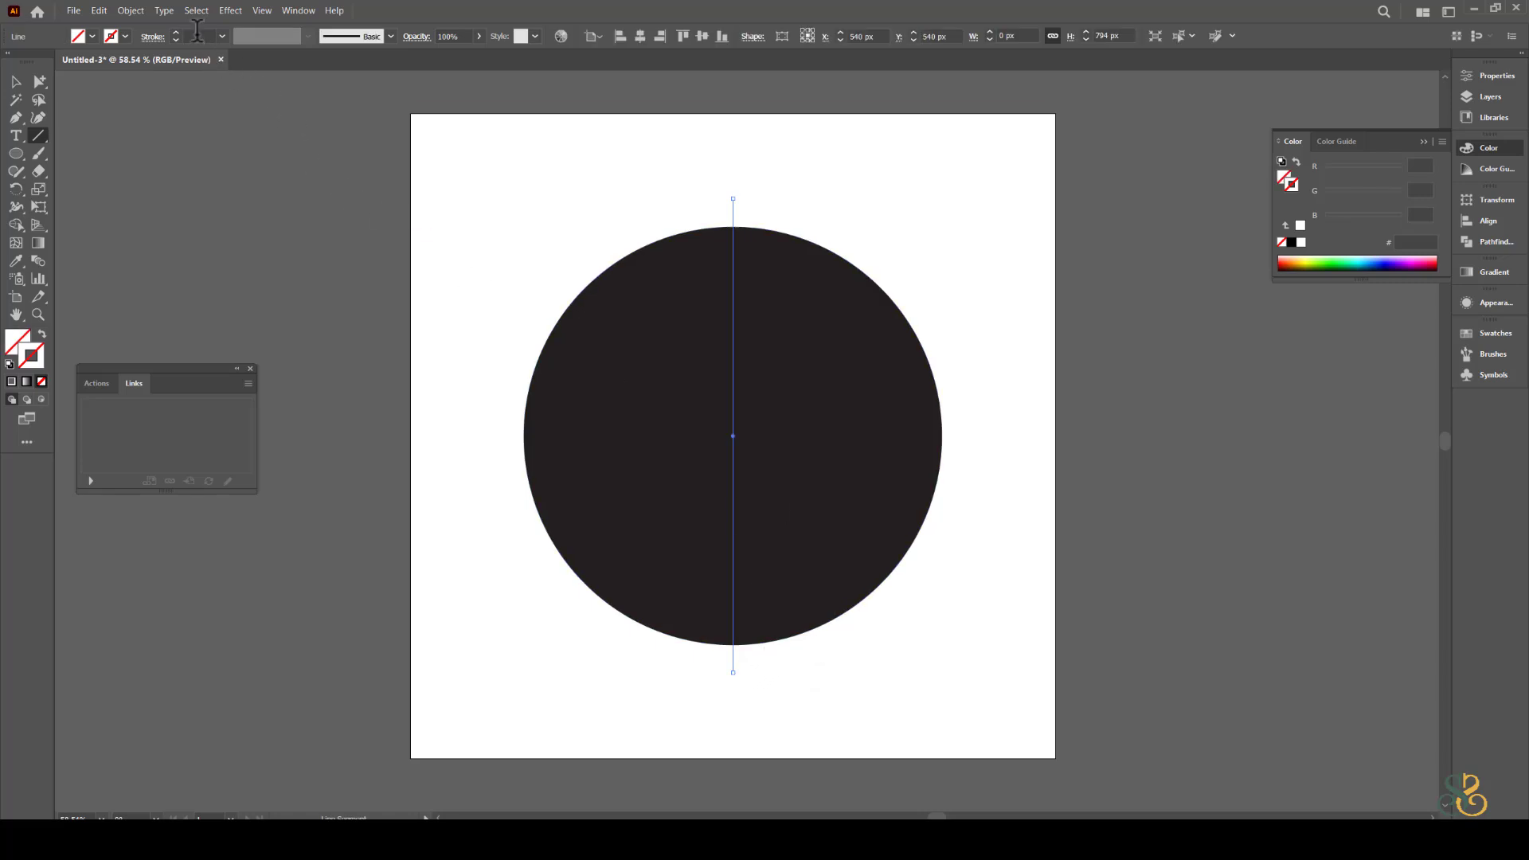
Set the vertical line's stroke weight to 20 pt and its stroke colour to red.
left_click(198, 32)
key("Up")
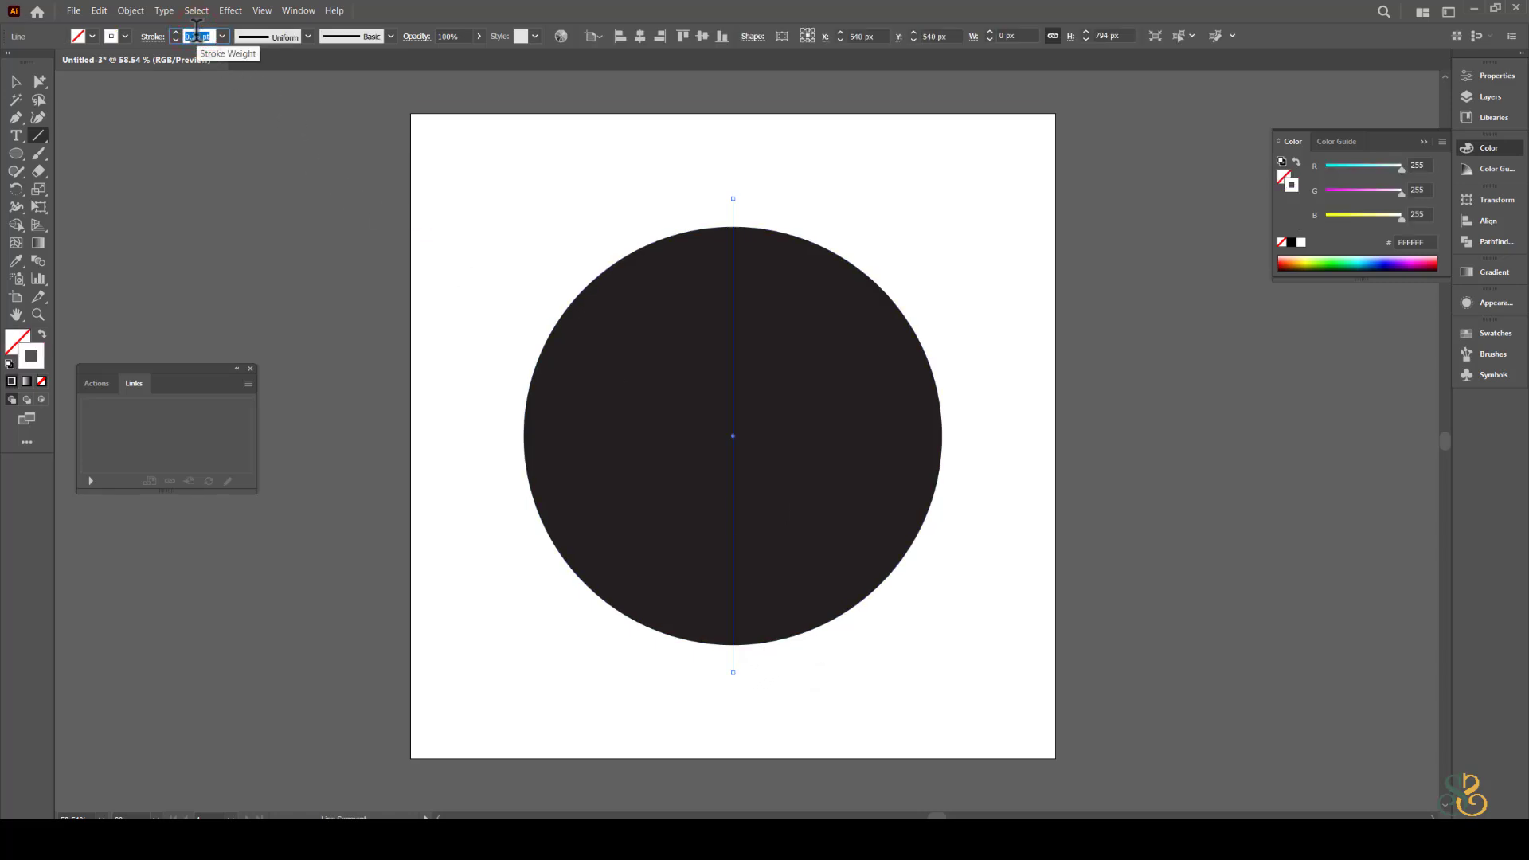
left_click_drag(211, 36, 189, 33)
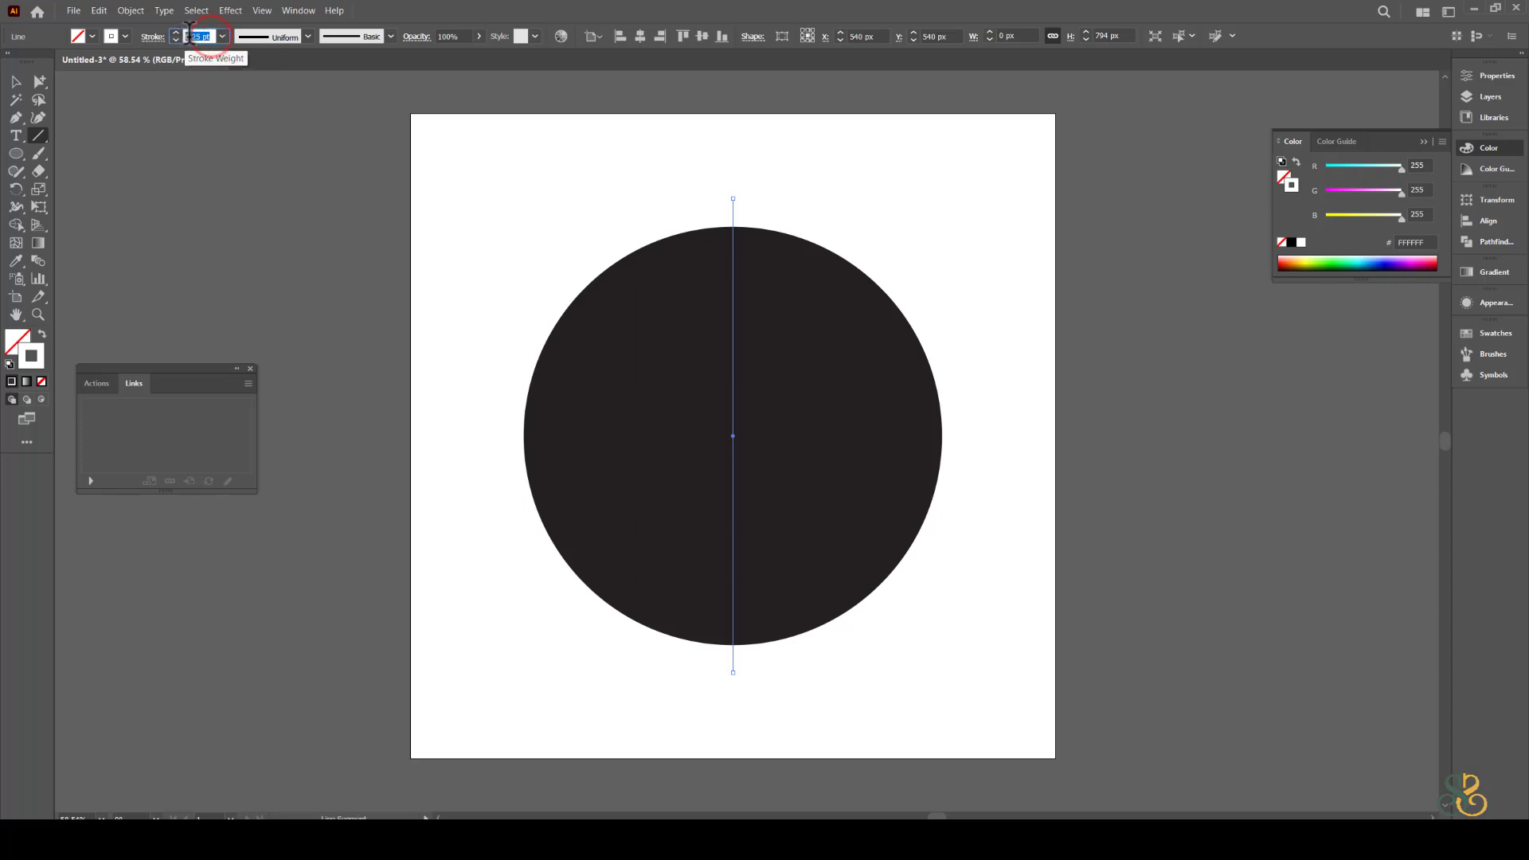
type("20")
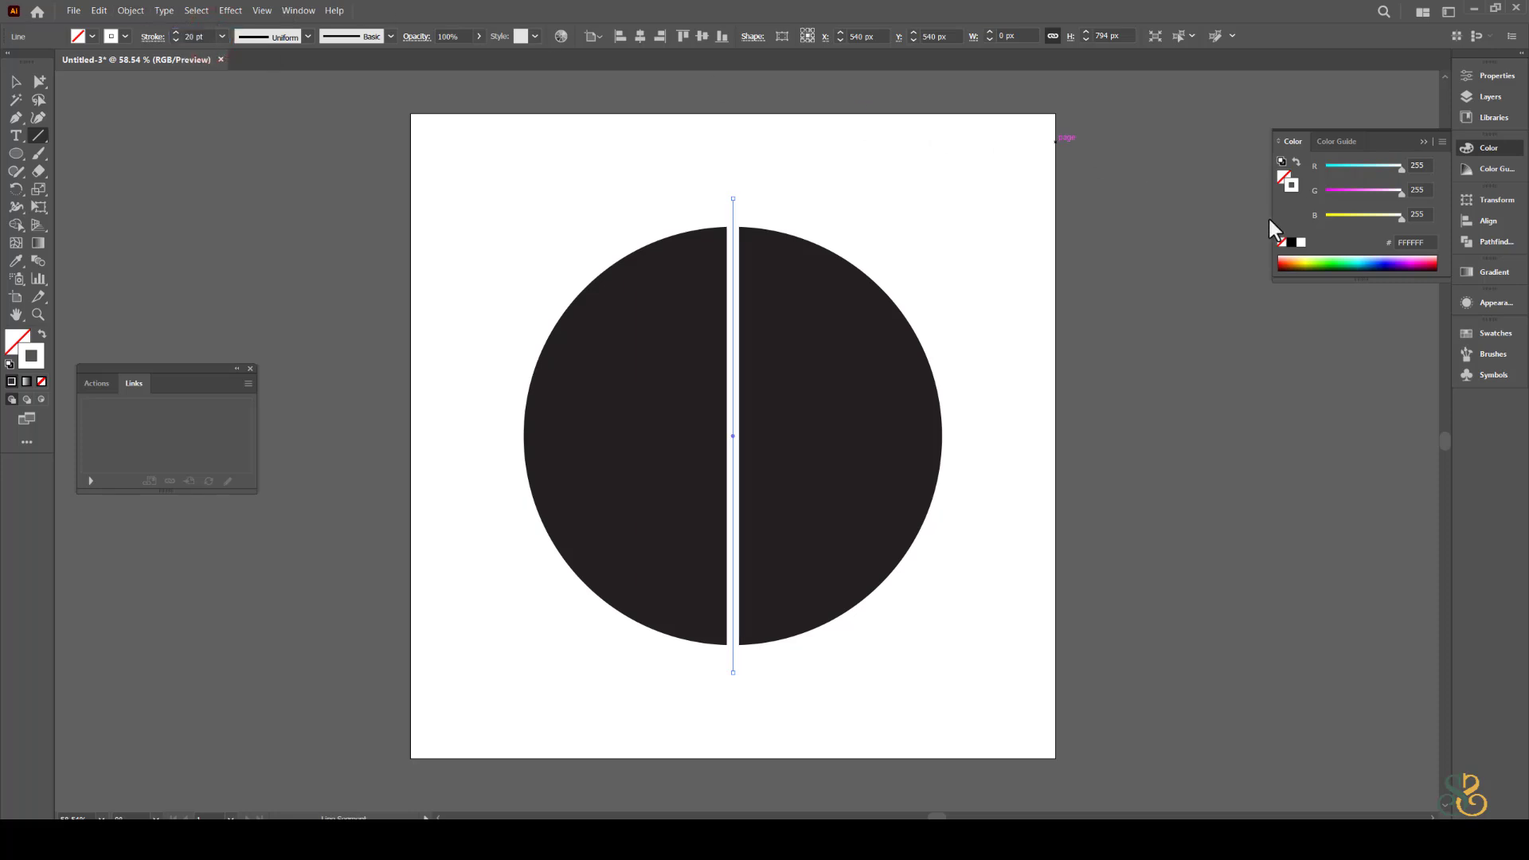
mouse_move(1402, 191)
left_mouse_down()
mouse_move(1308, 198)
mouse_move(1346, 221)
mouse_move(1314, 222)
left_mouse_up()
left_click(1479, 147)
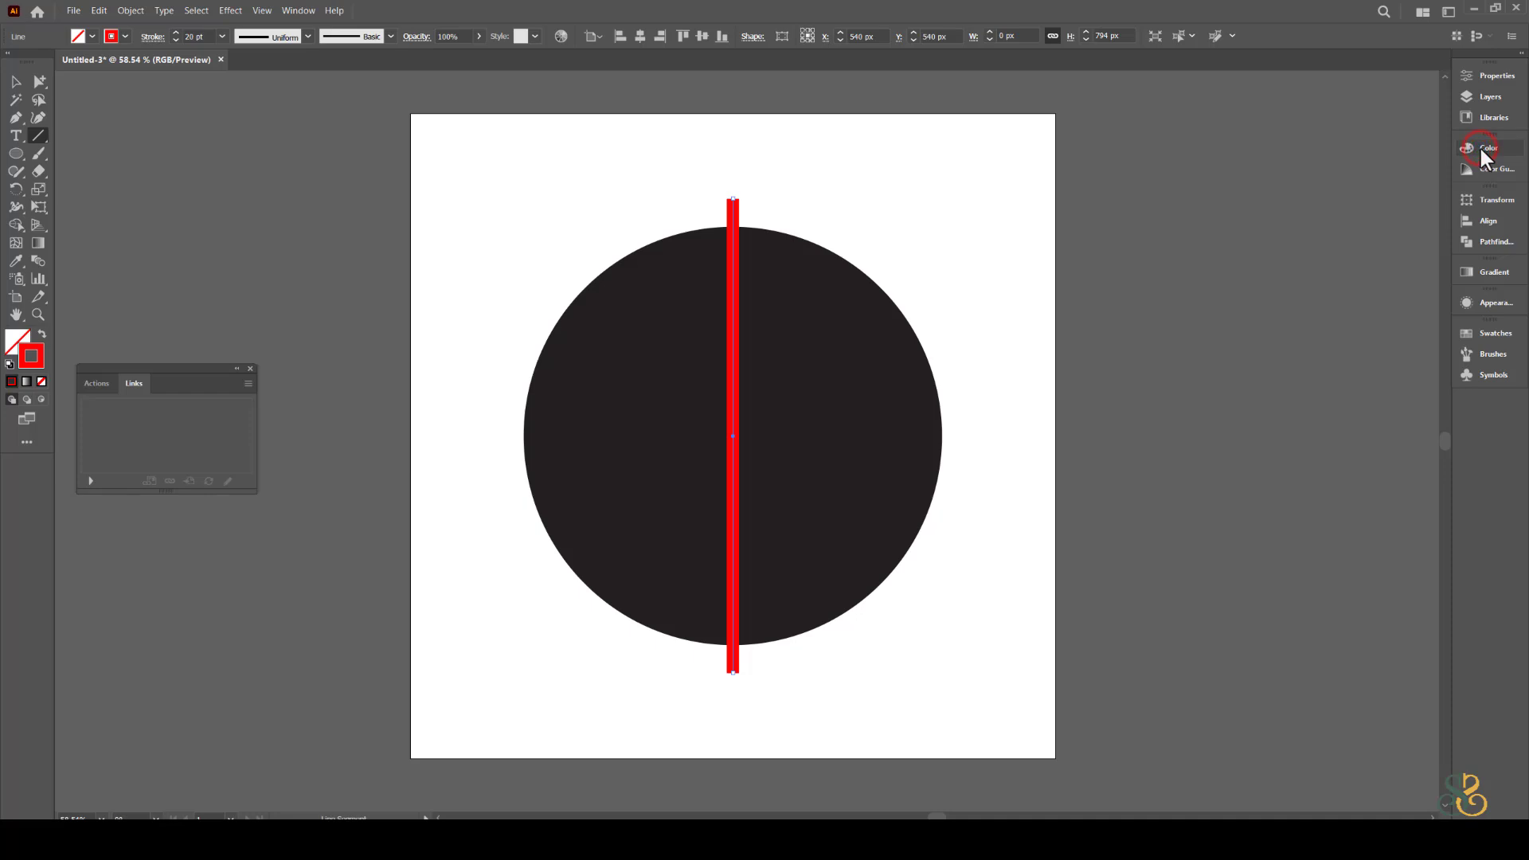
Make a copy of the red line rotated by 45° about its centre and repeat the transformation twice.
key("v")
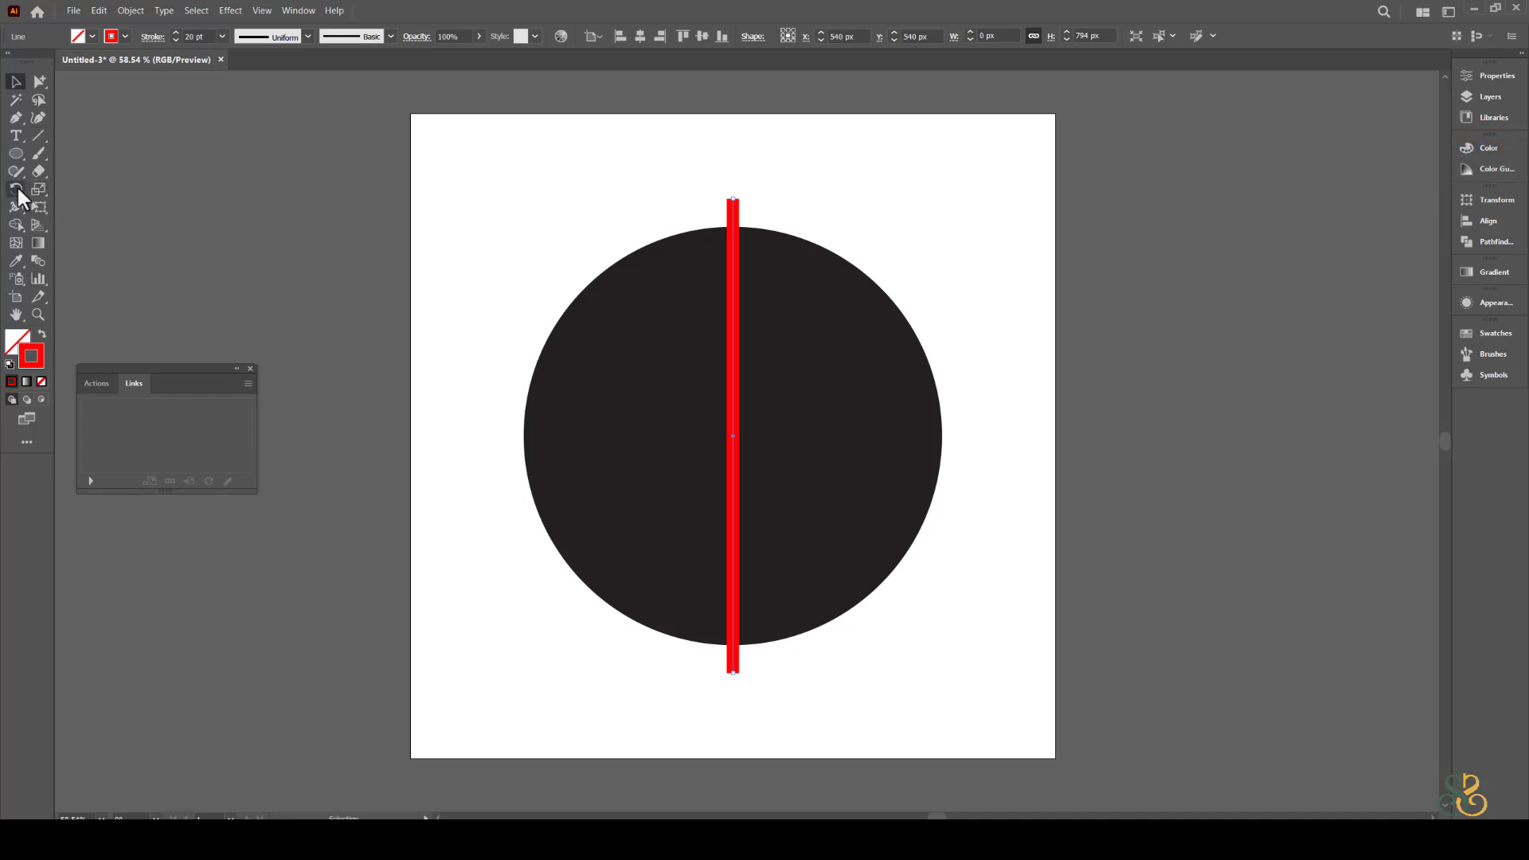
double_click(16, 188)
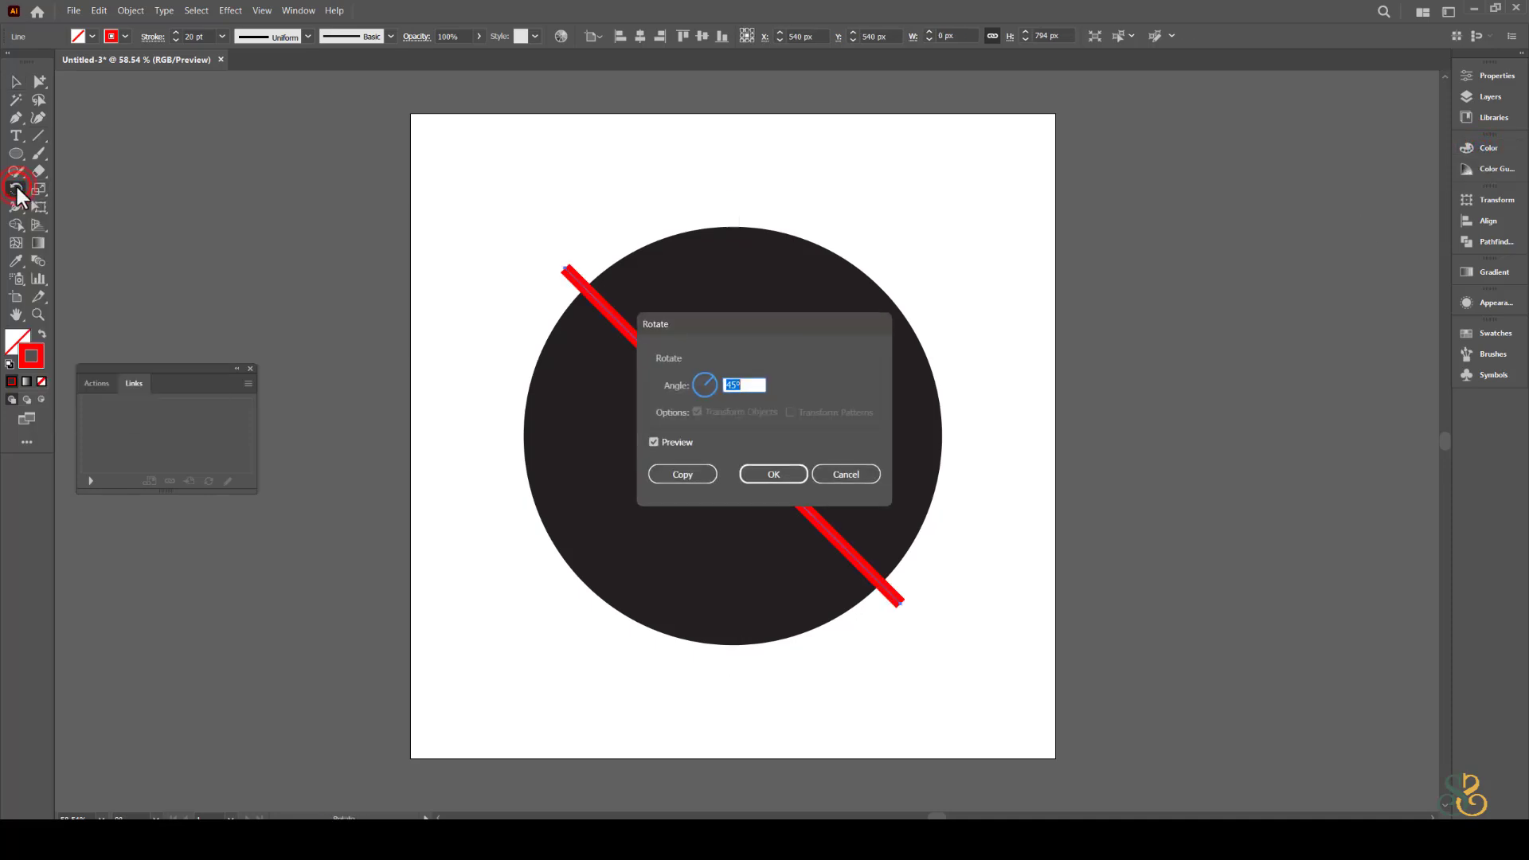
left_click_drag(752, 331, 1076, 266)
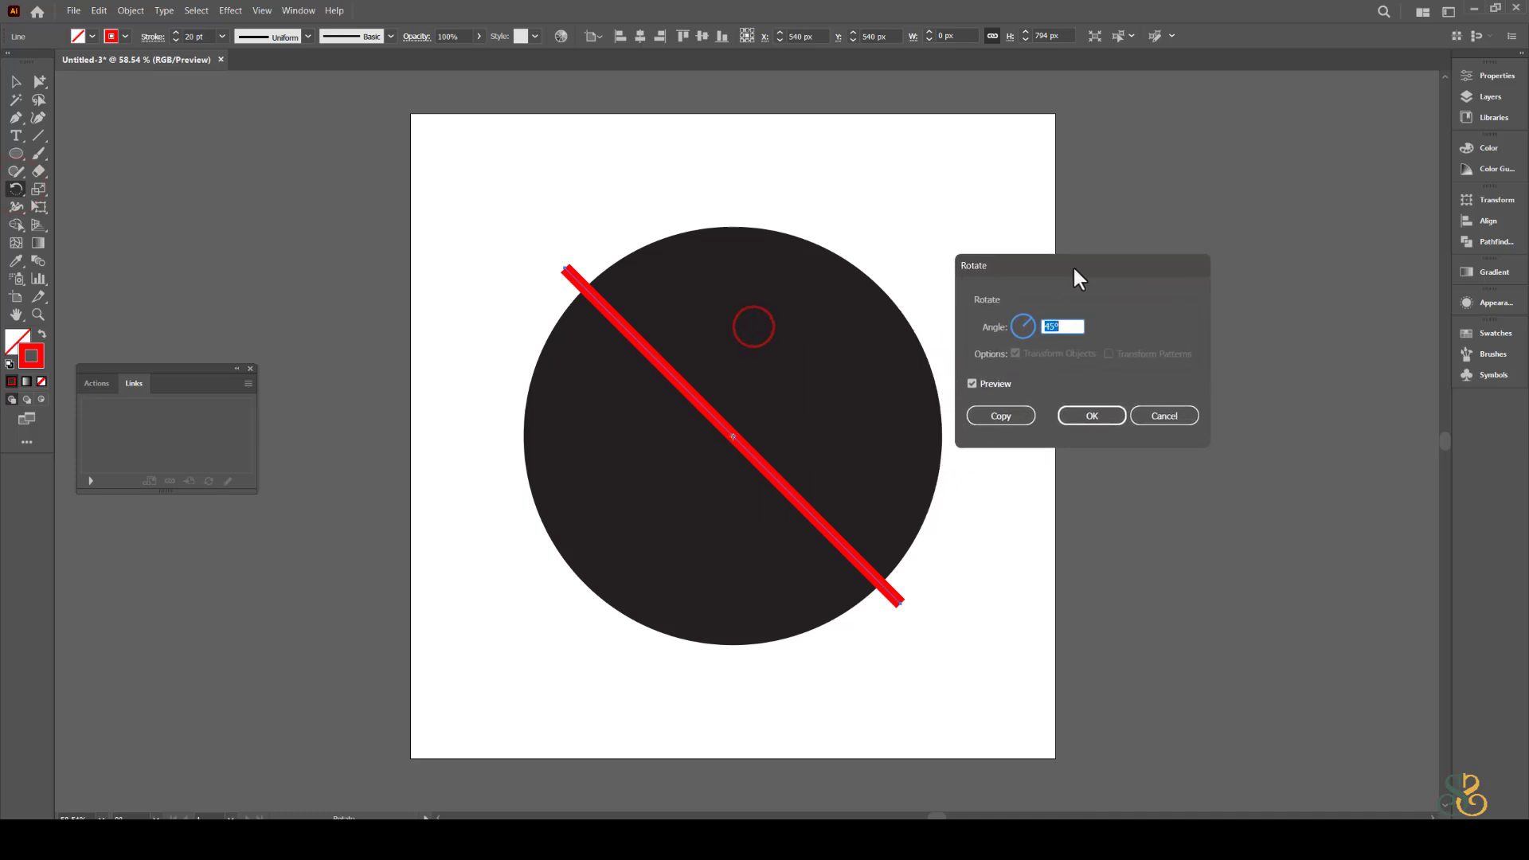
double_click(1072, 320)
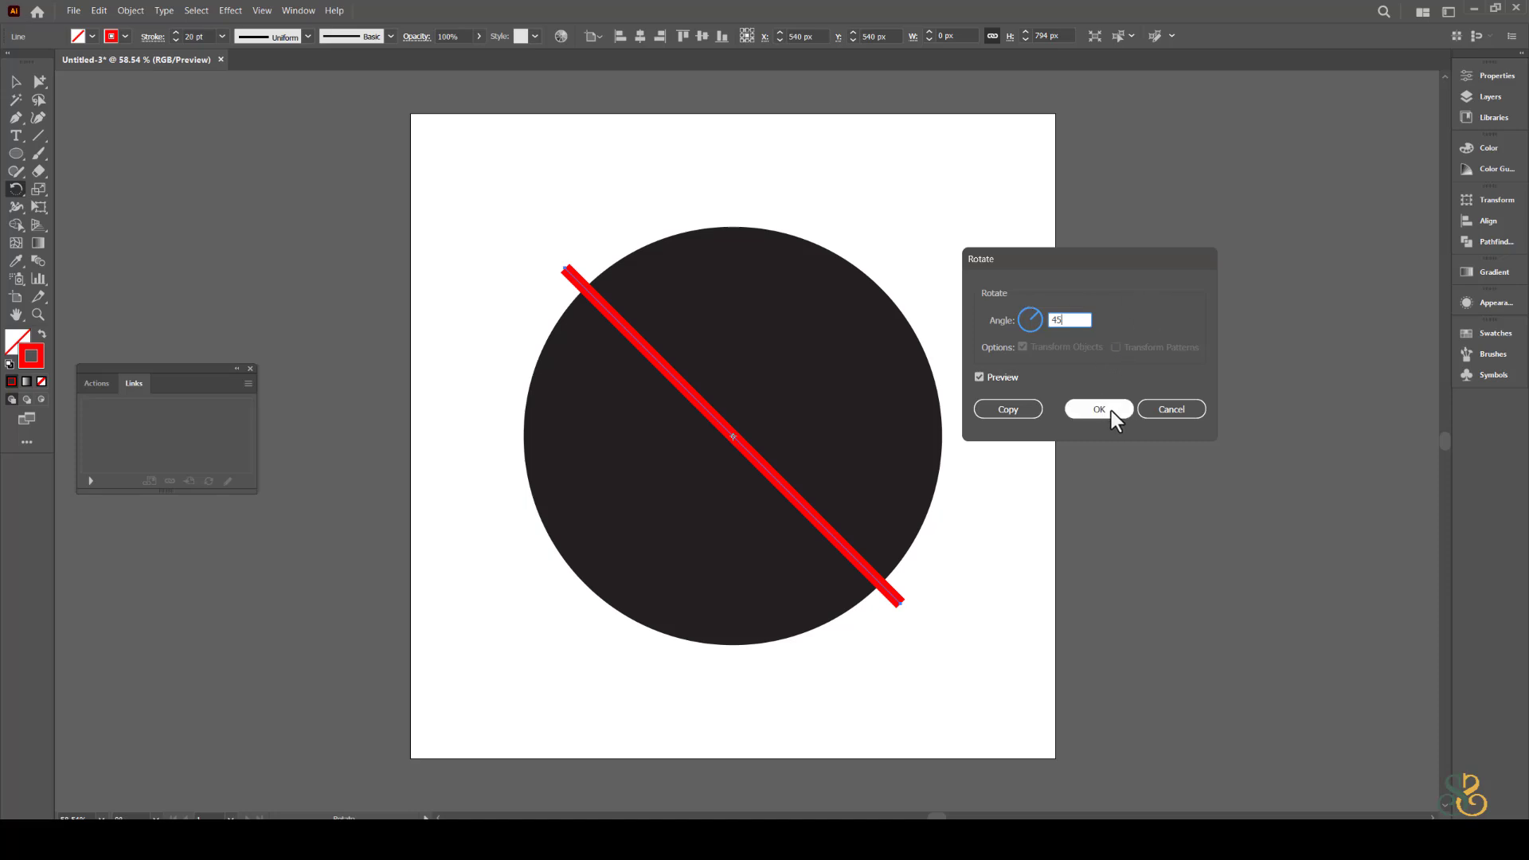
left_click(1008, 409)
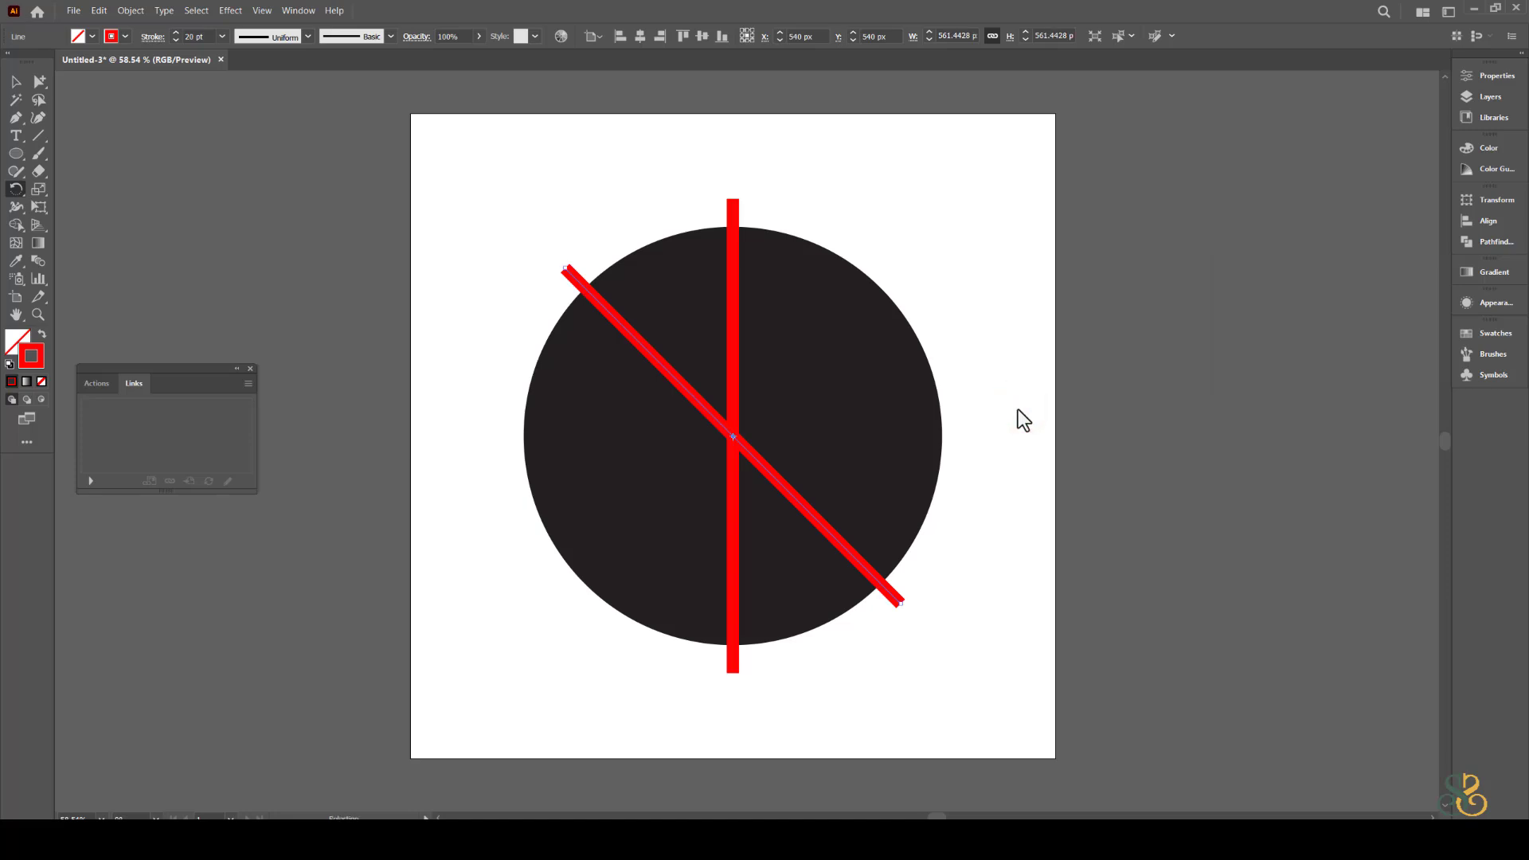
key("ctrl+d")
key("ctrl+d")
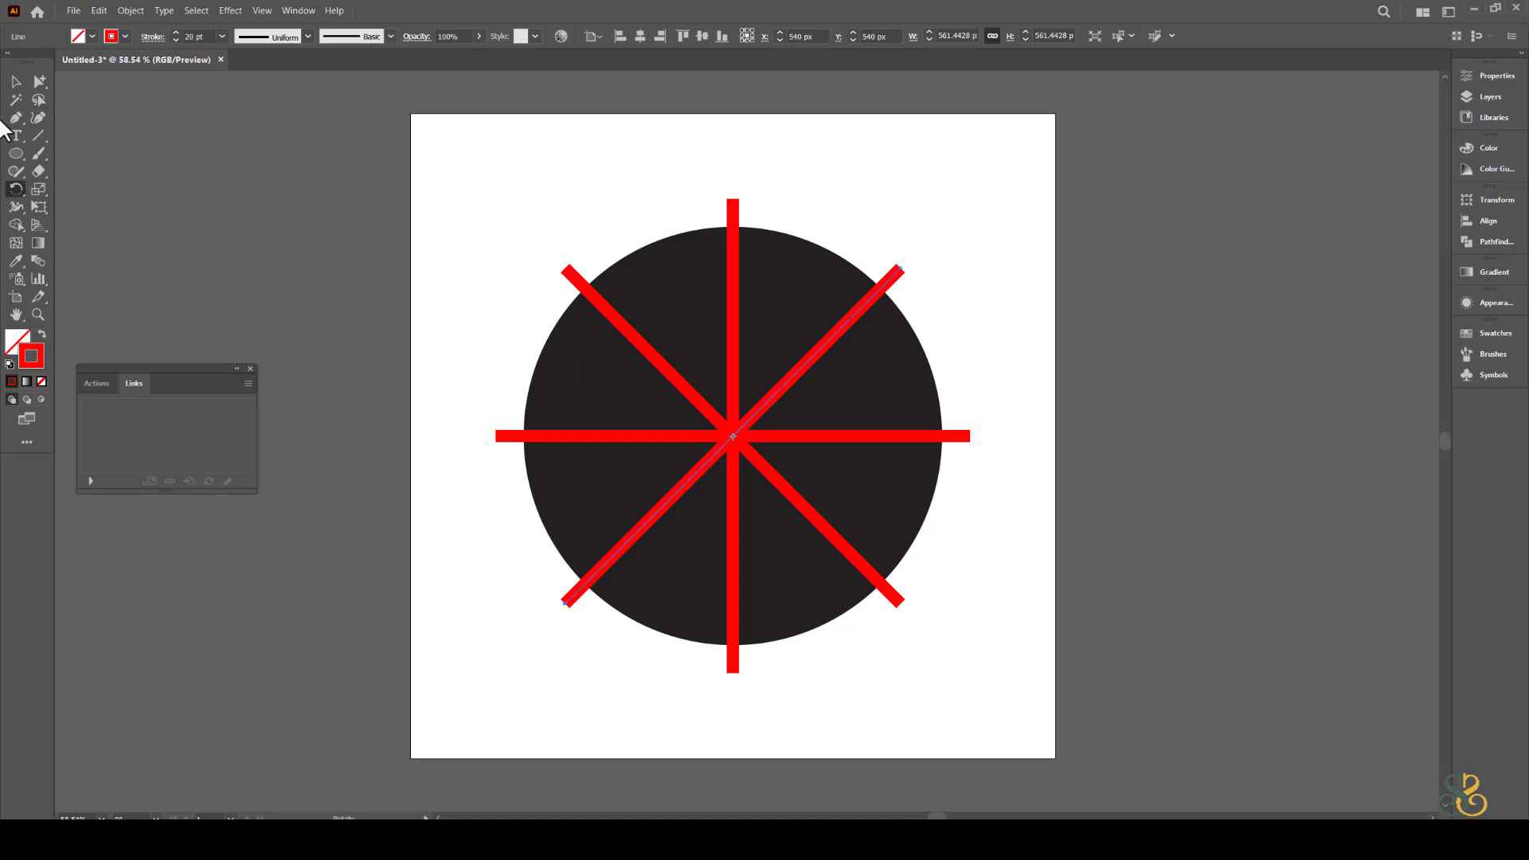
Try to outline the strokes of all four red lines and select them together with the black circle.
left_click(16, 82)
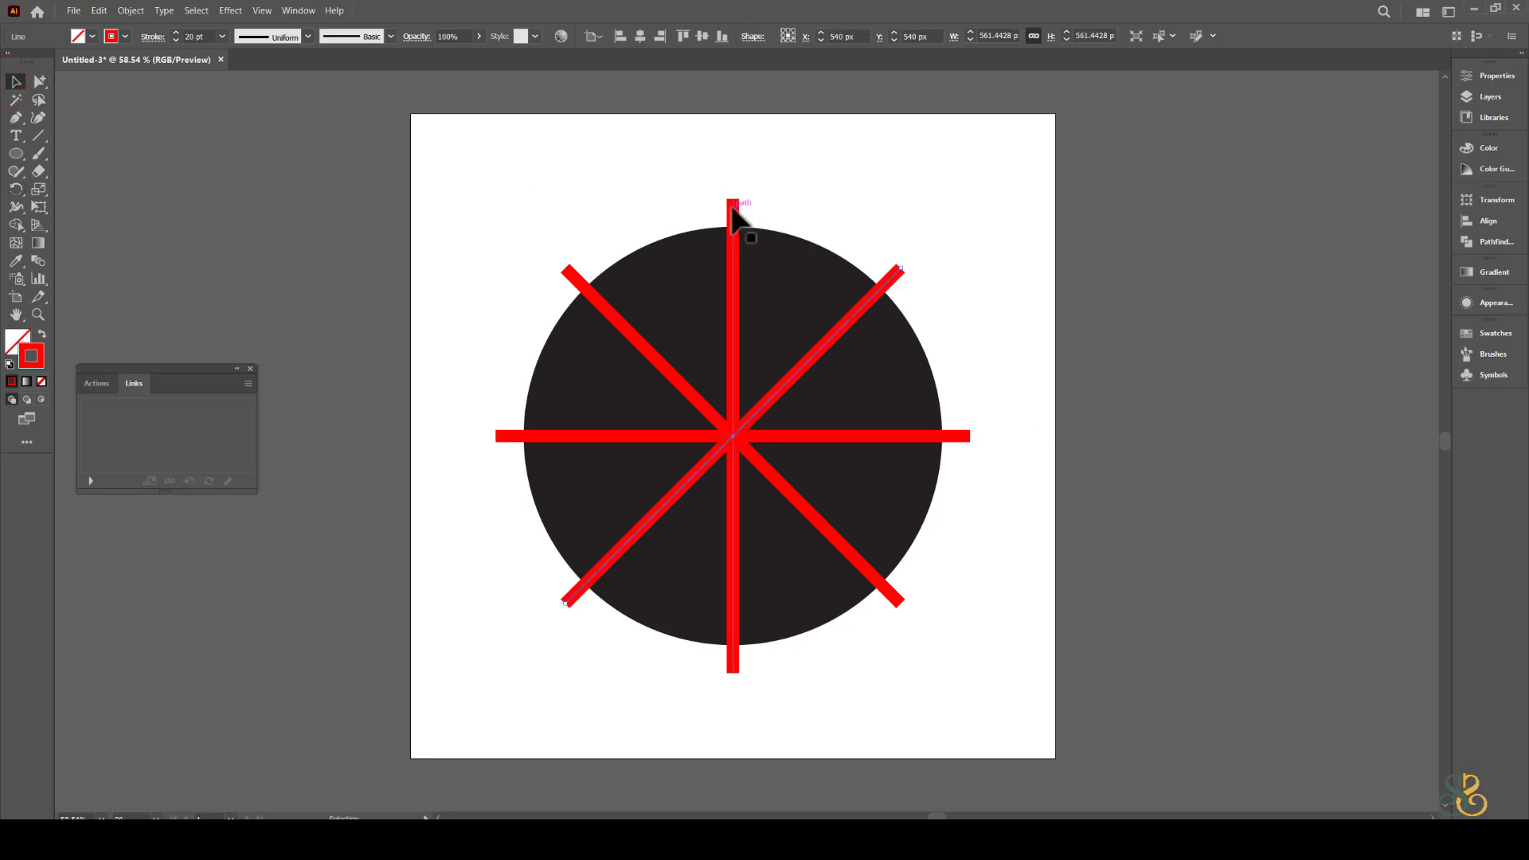
left_click(733, 209)
left_click(734, 209)
left_click(898, 275, "shift")
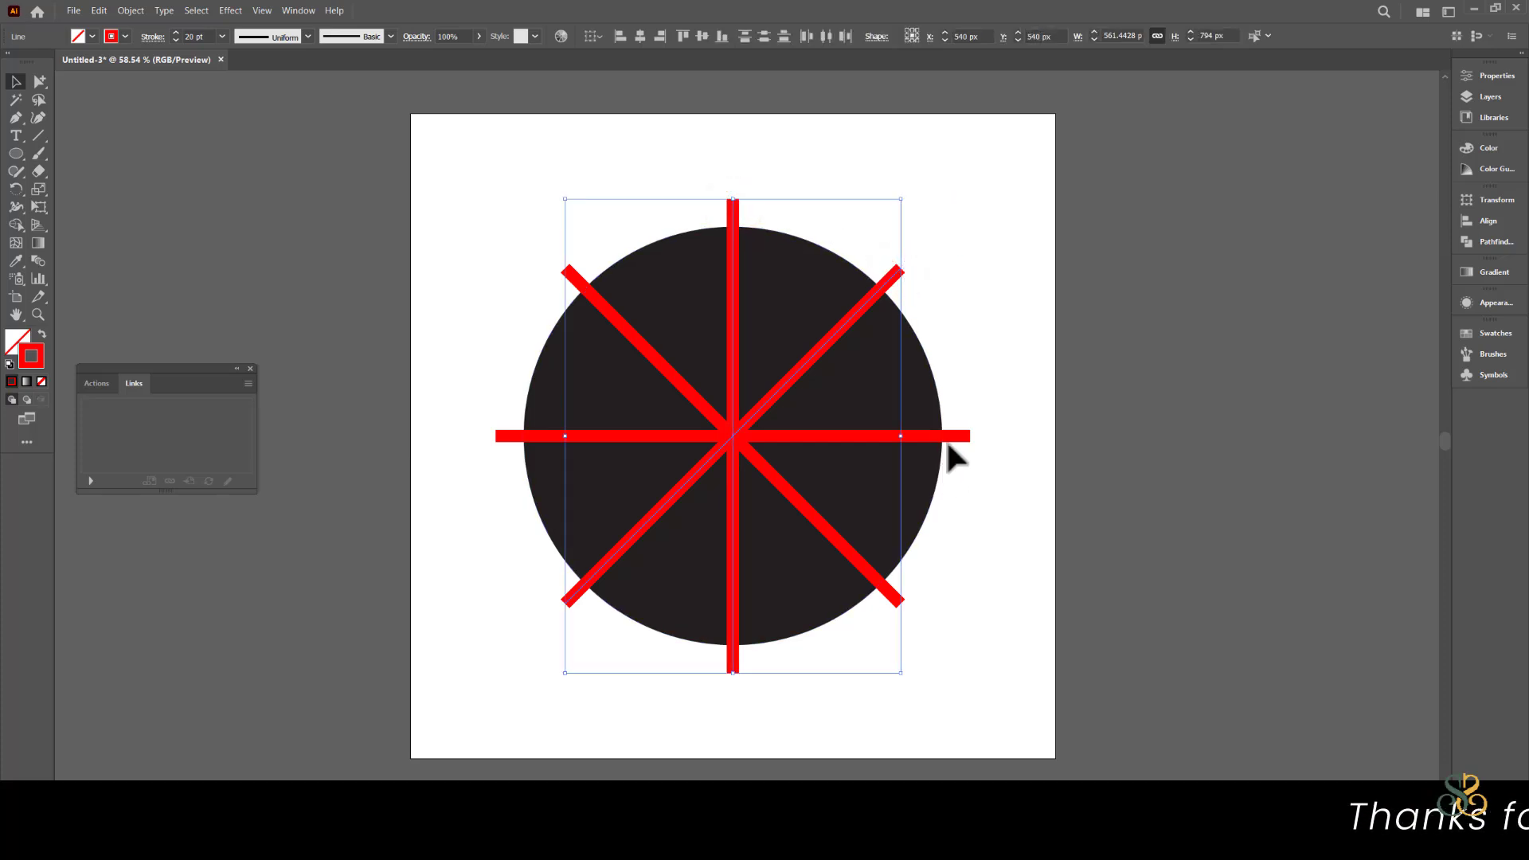
left_click(960, 436, "shift")
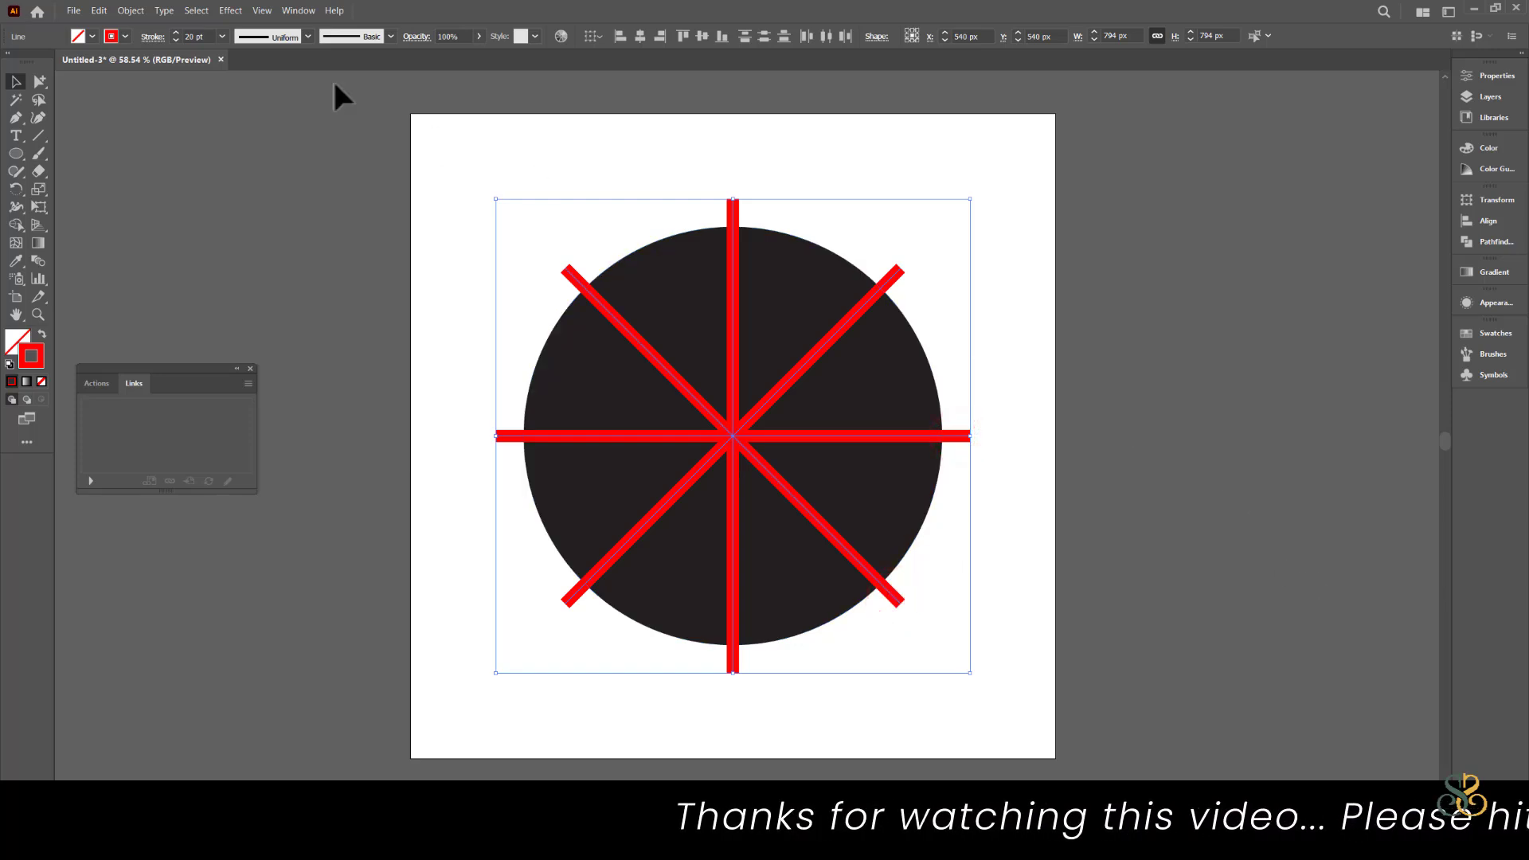
left_click(134, 11)
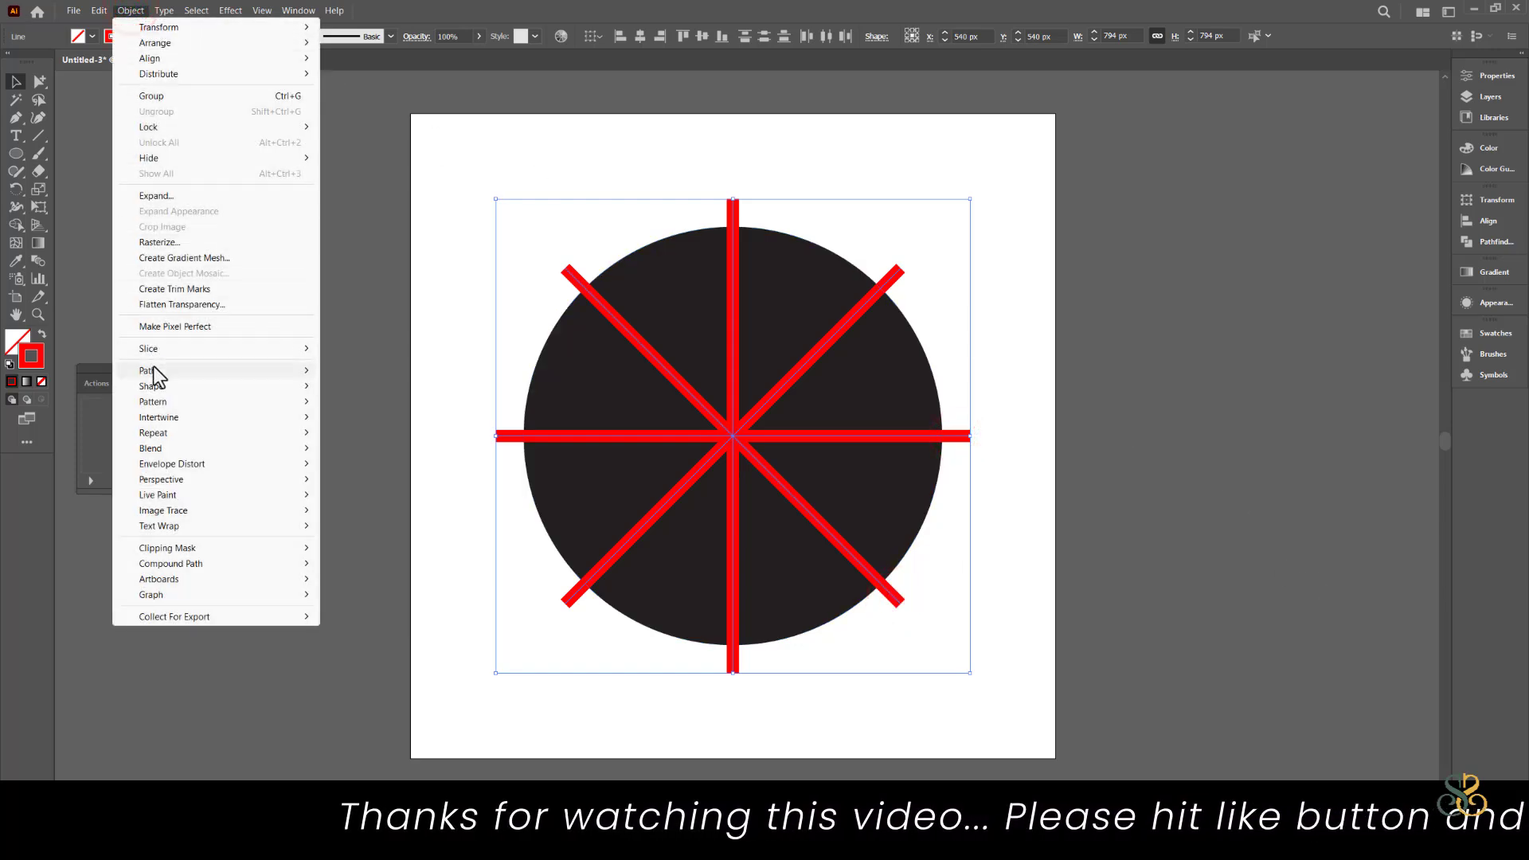
mouse_move(154, 371)
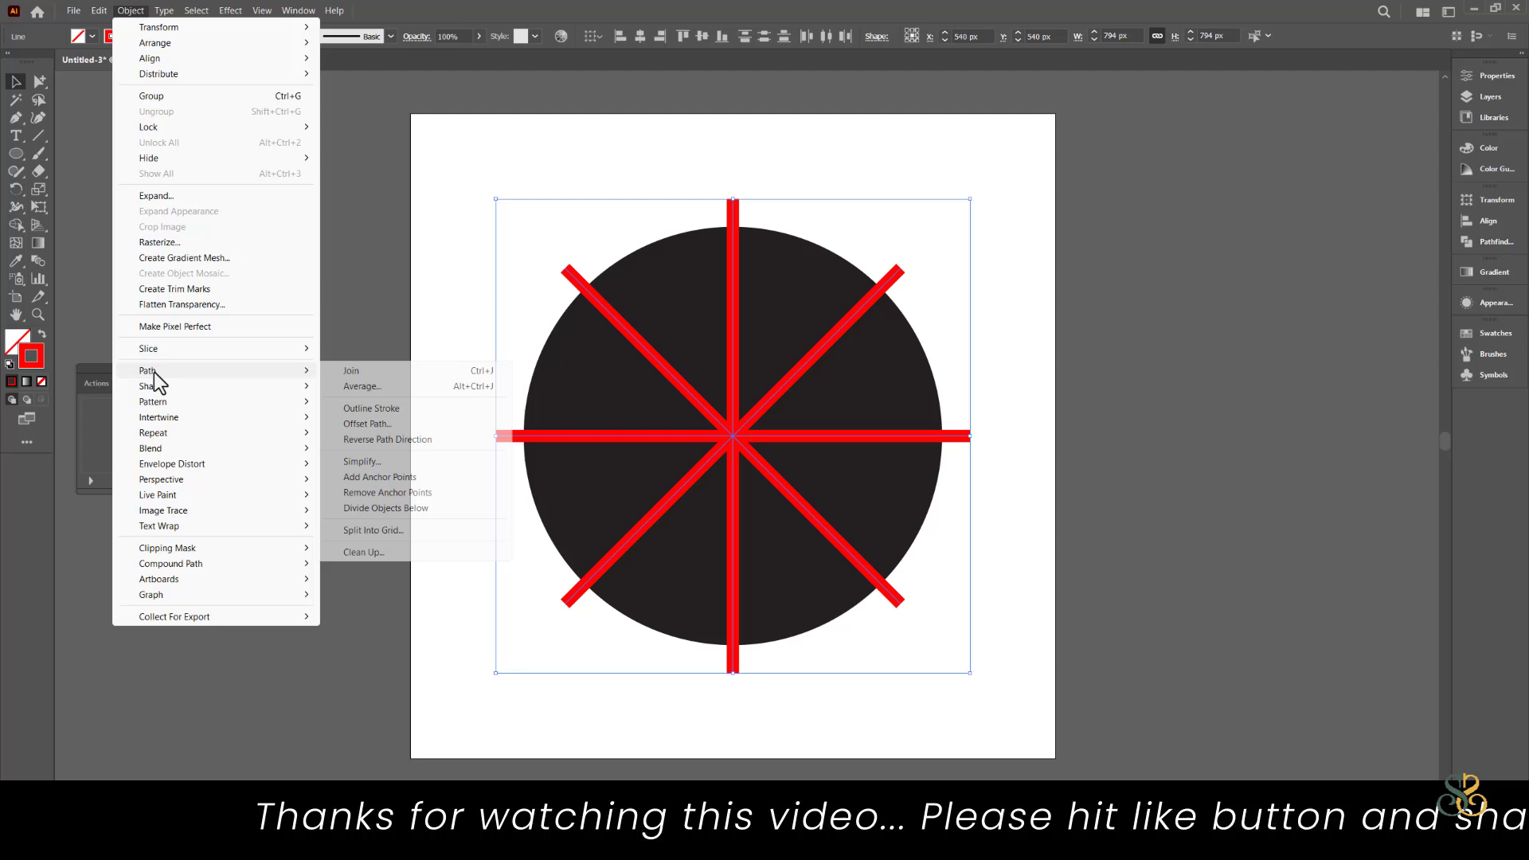
left_click(386, 410)
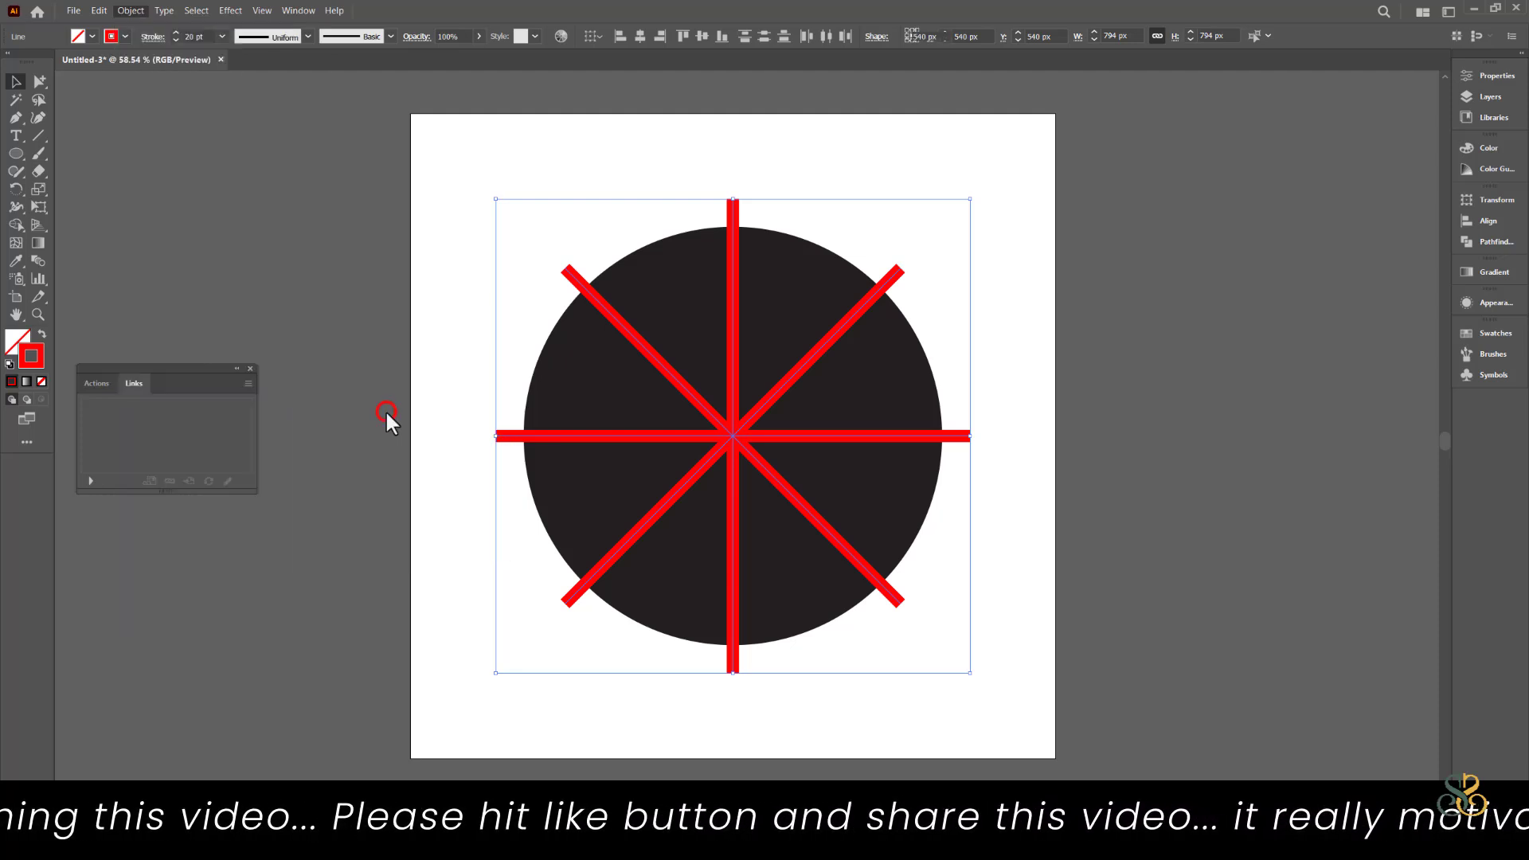
key("ctrl+shift+F9")
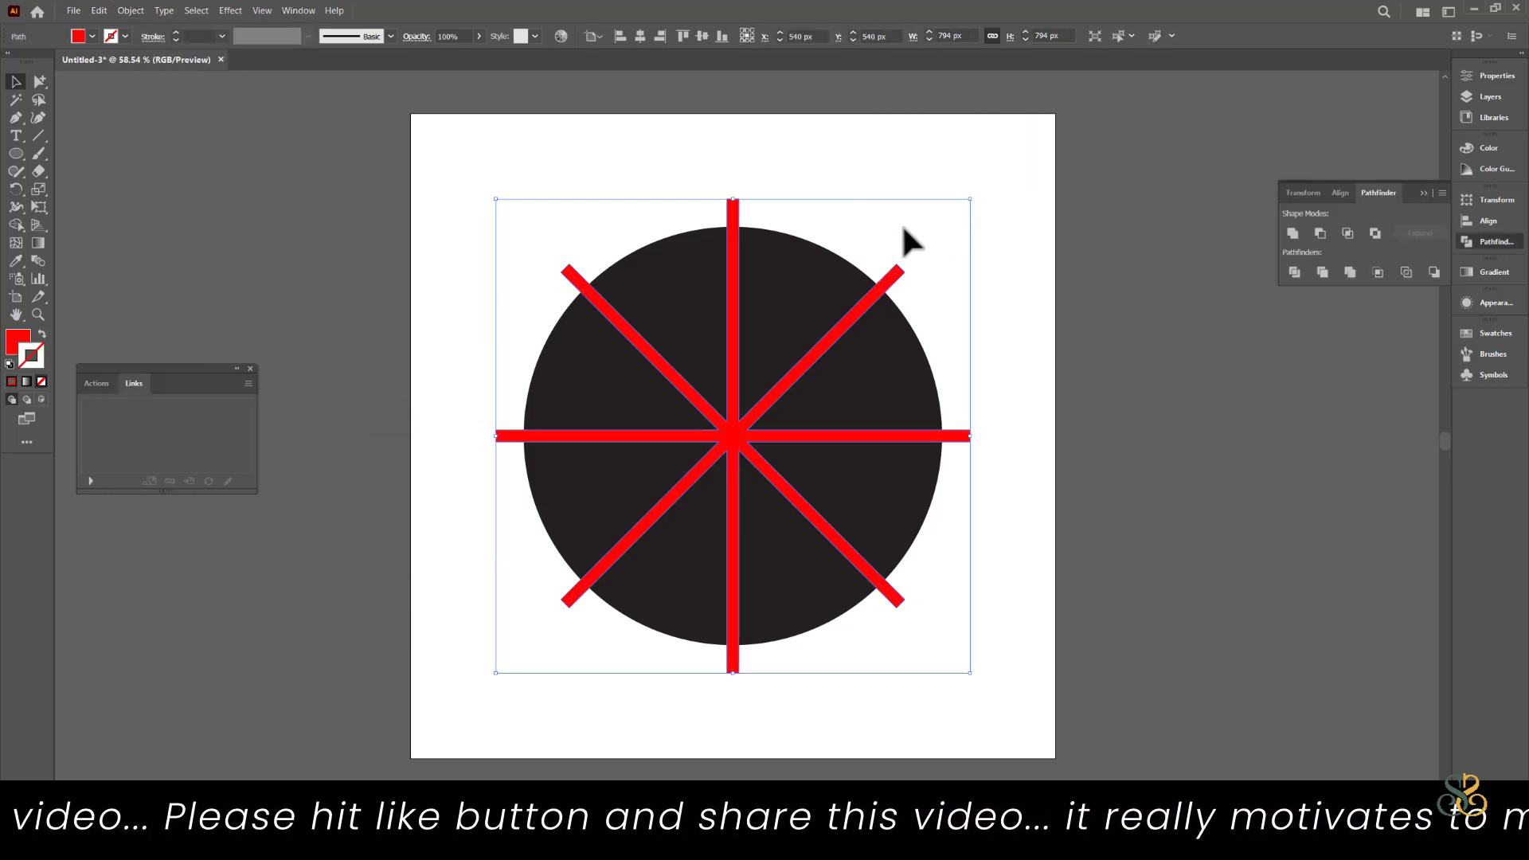
left_click(784, 252, "shift")
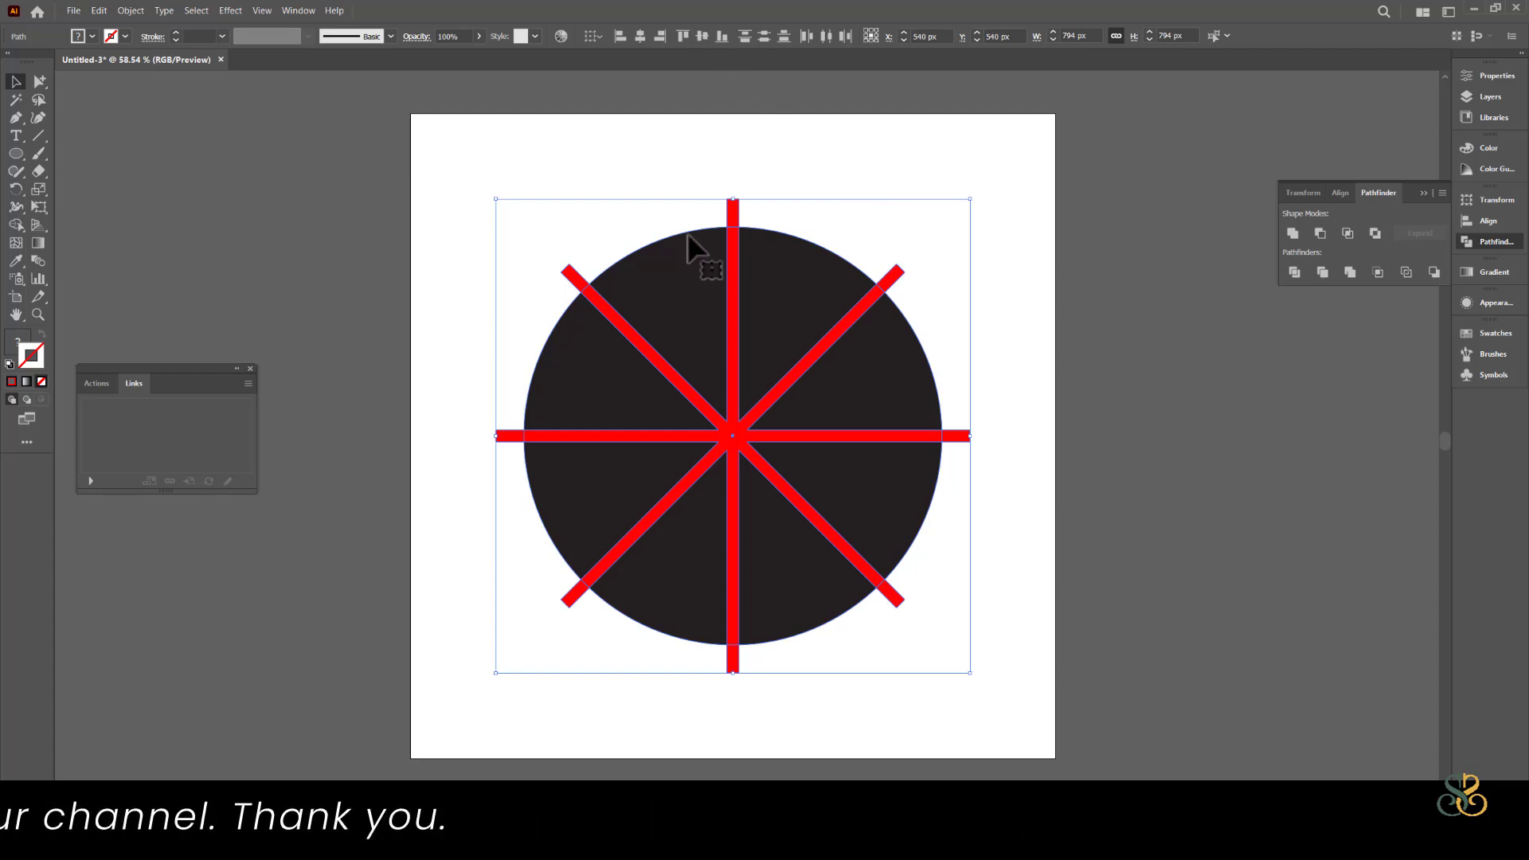
Outline the strokes of all four red lines and unite the resulting paths into one shape.
left_click(733, 207)
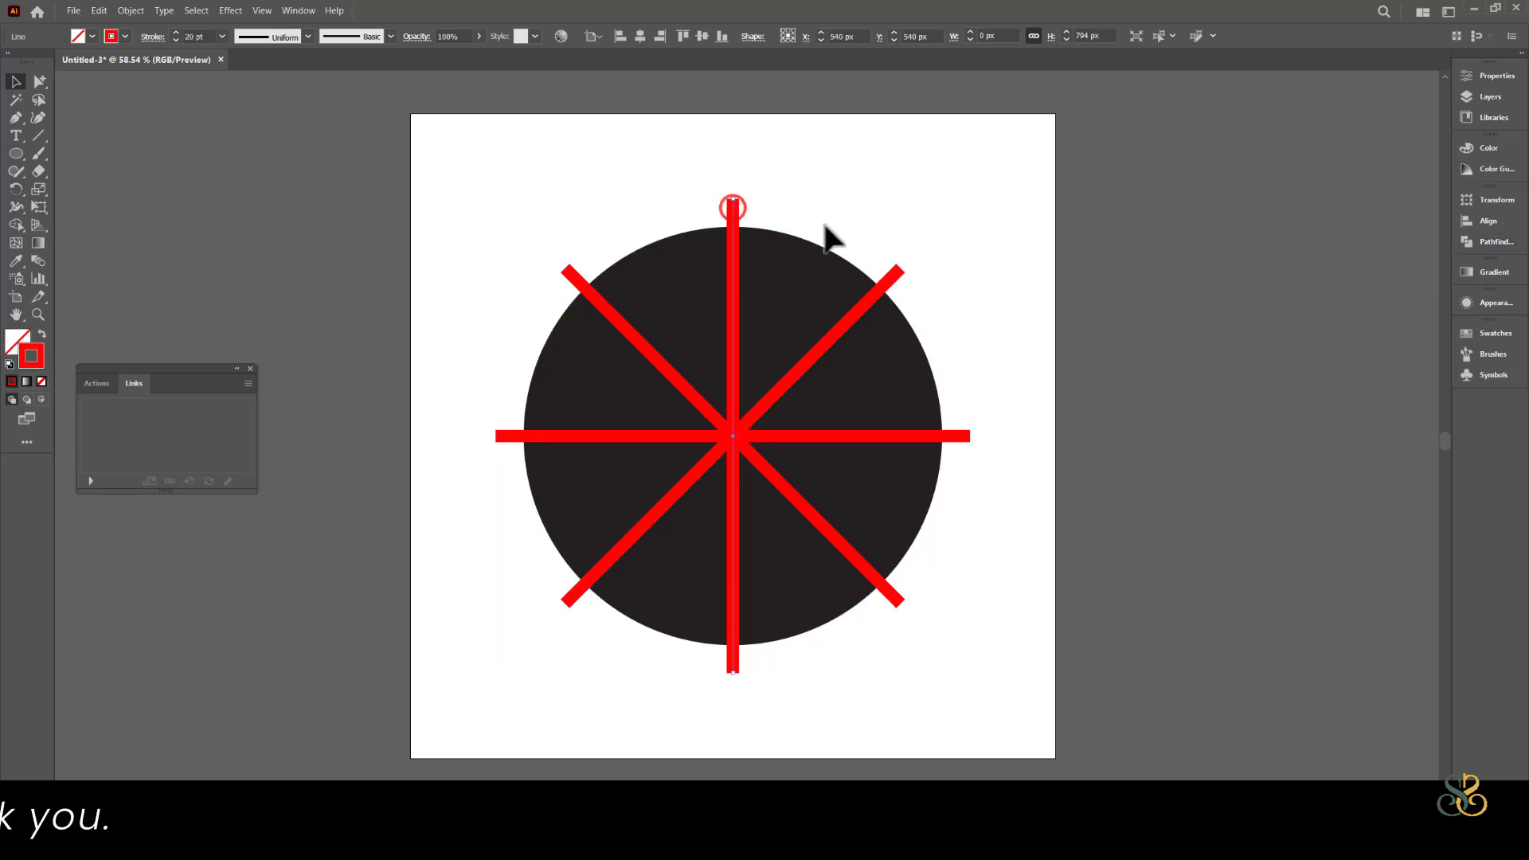
left_click(897, 273, "shift")
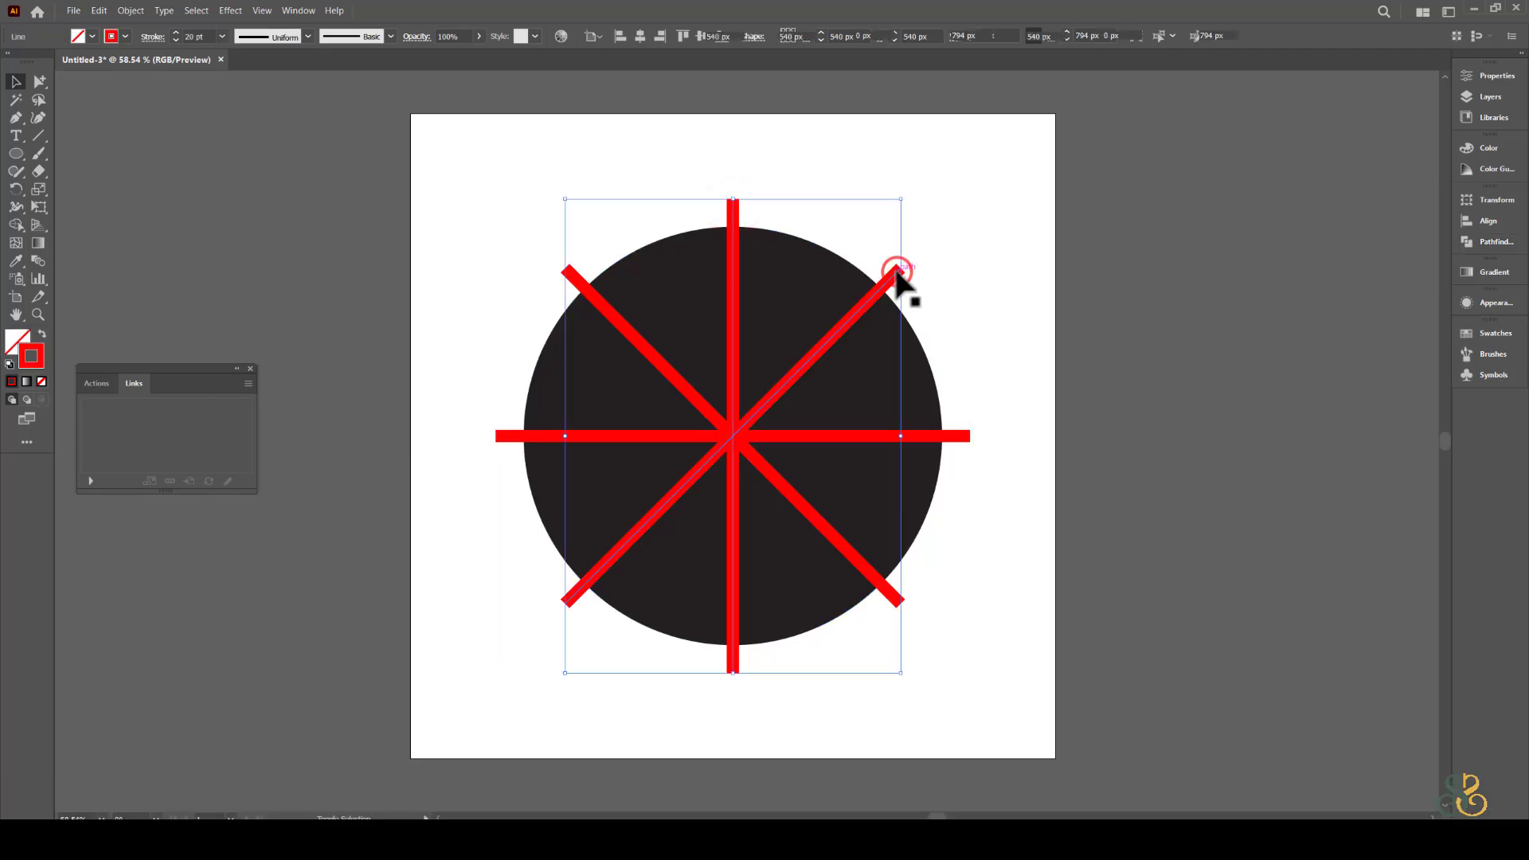
left_click(954, 438, "shift")
left_click(894, 596, "shift")
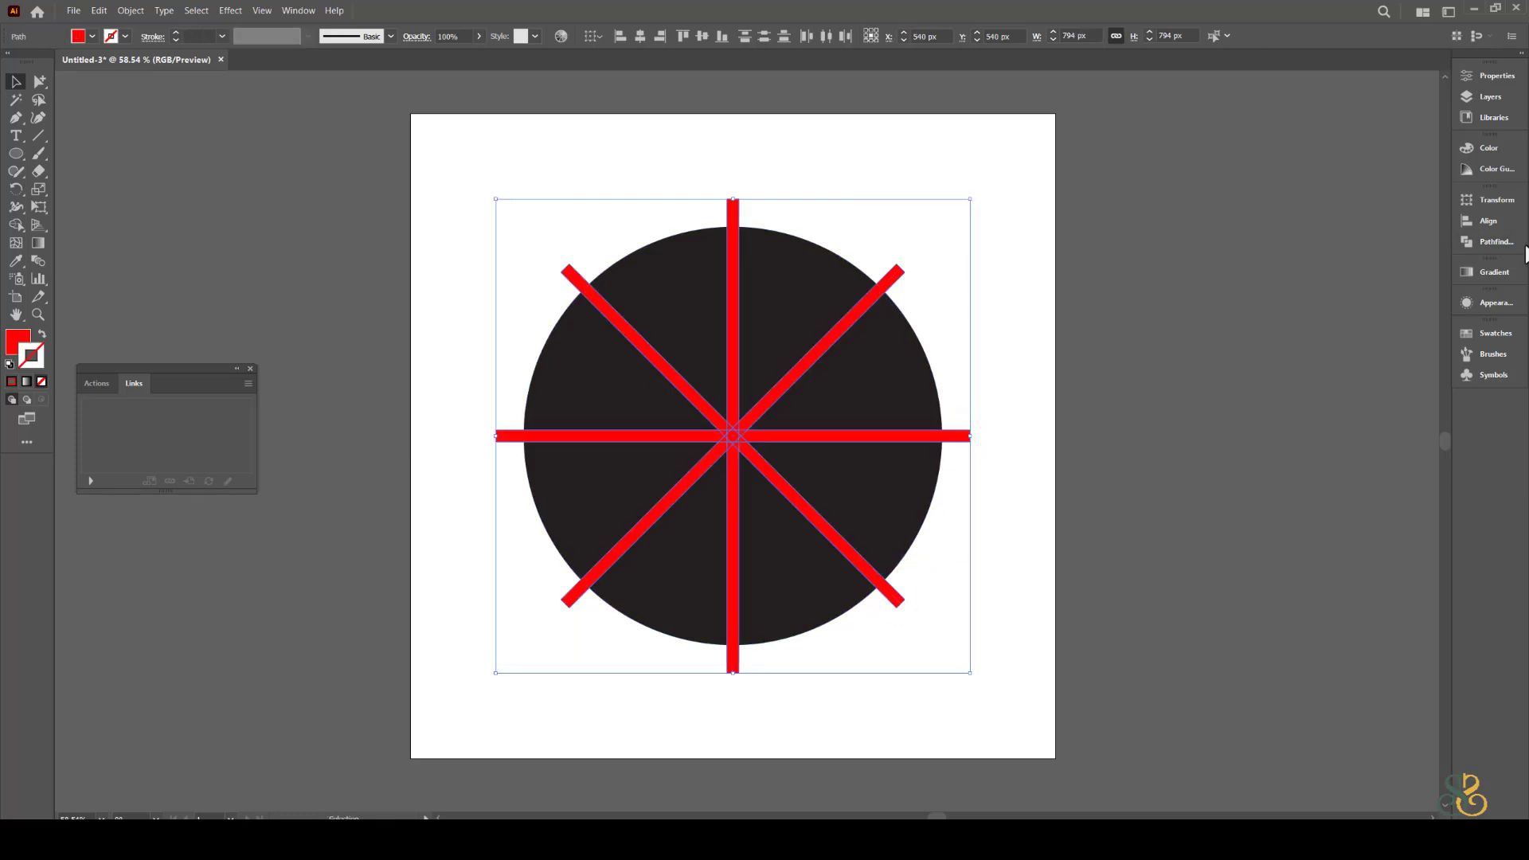
left_click(1507, 242)
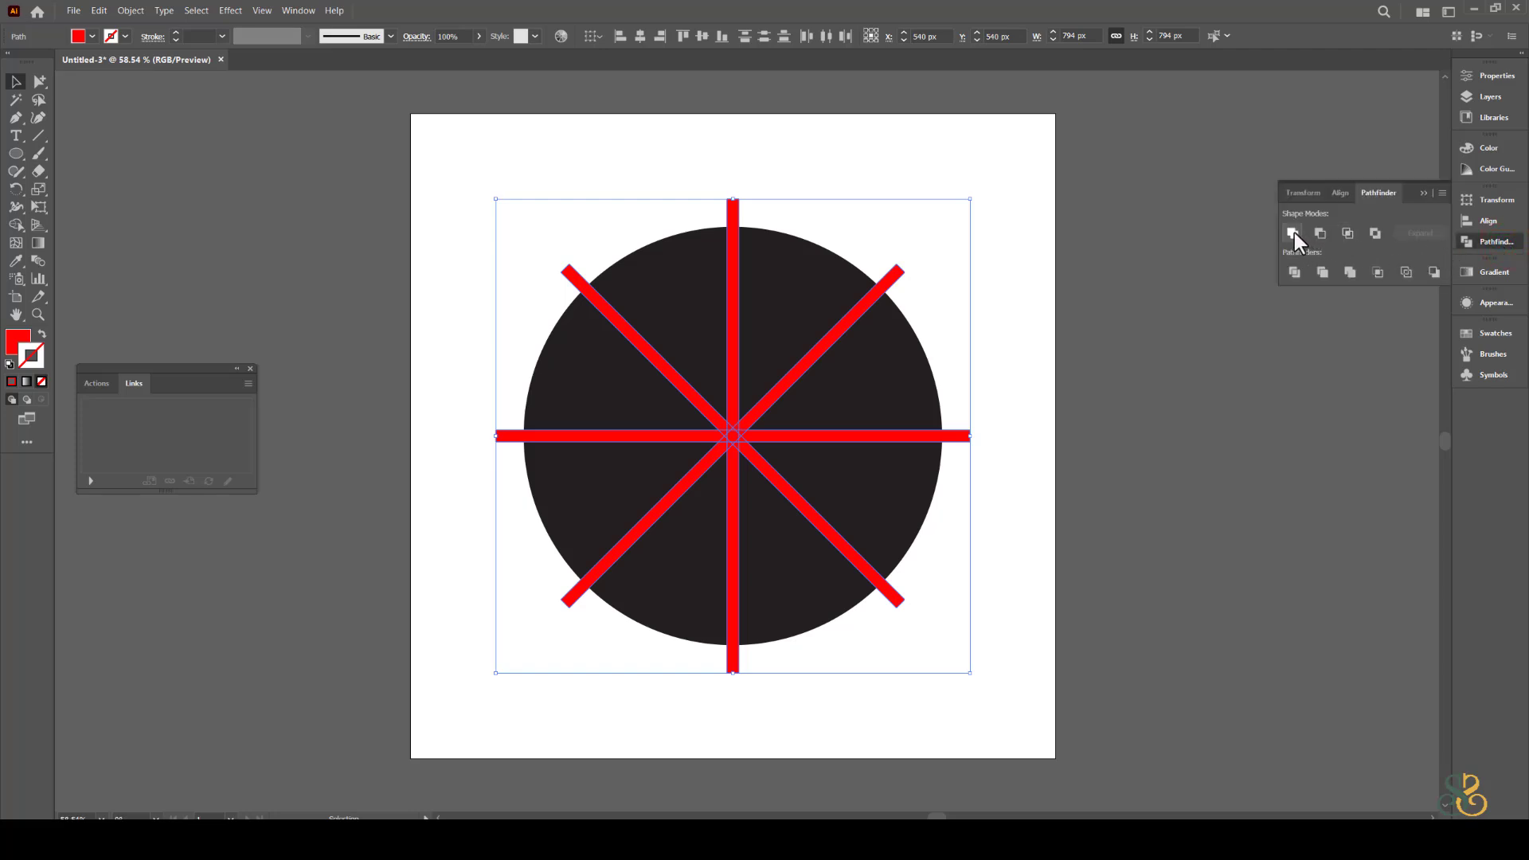
left_click(1290, 233)
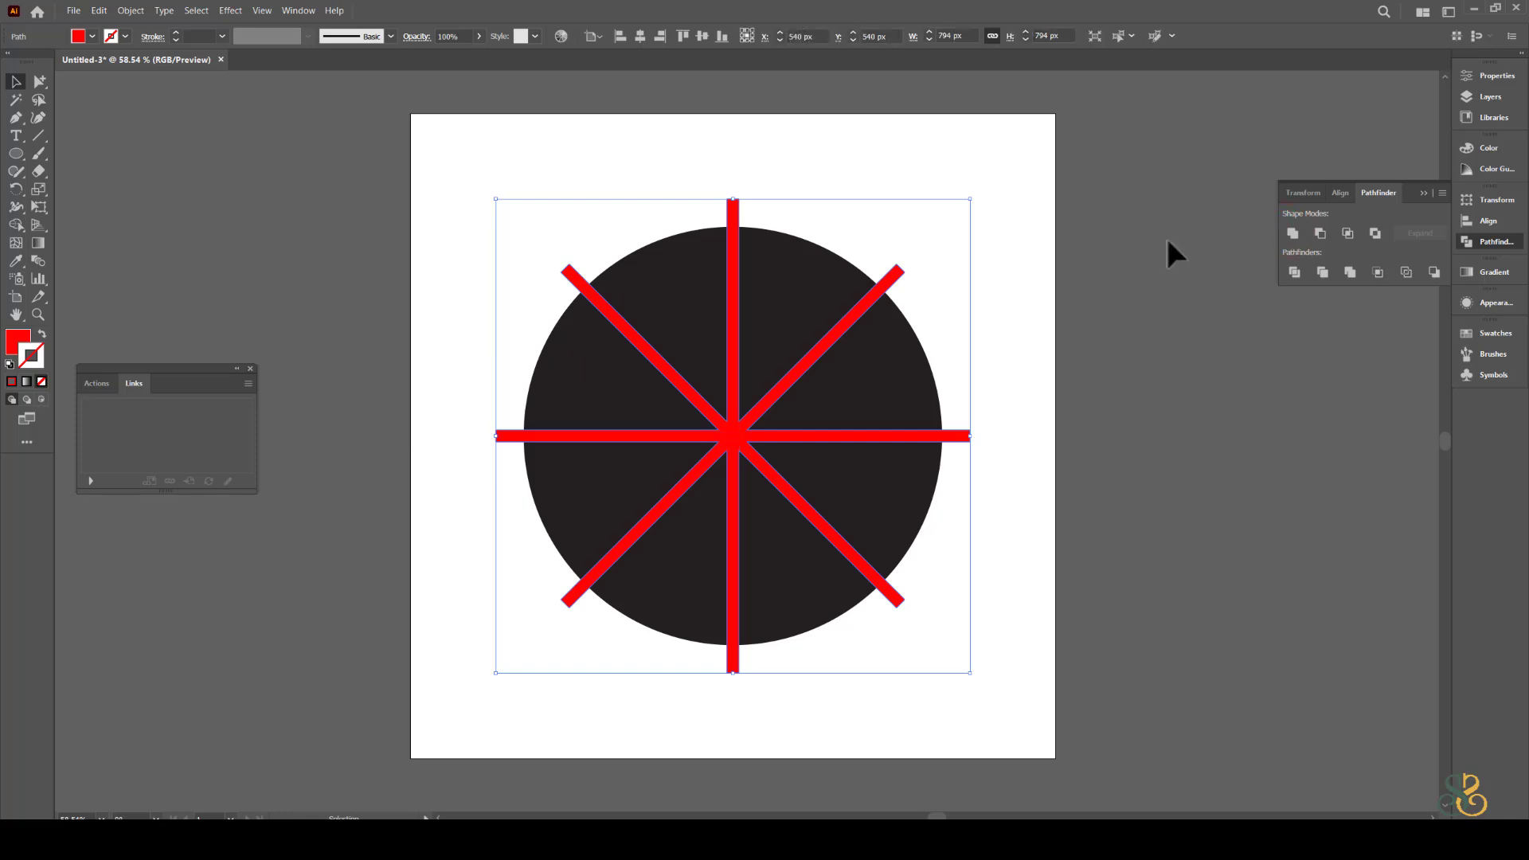
Subtract the red shape's area inside the black circle and its uppermost end from the artwork with the Shape Builder tool.
left_click(784, 252, "shift")
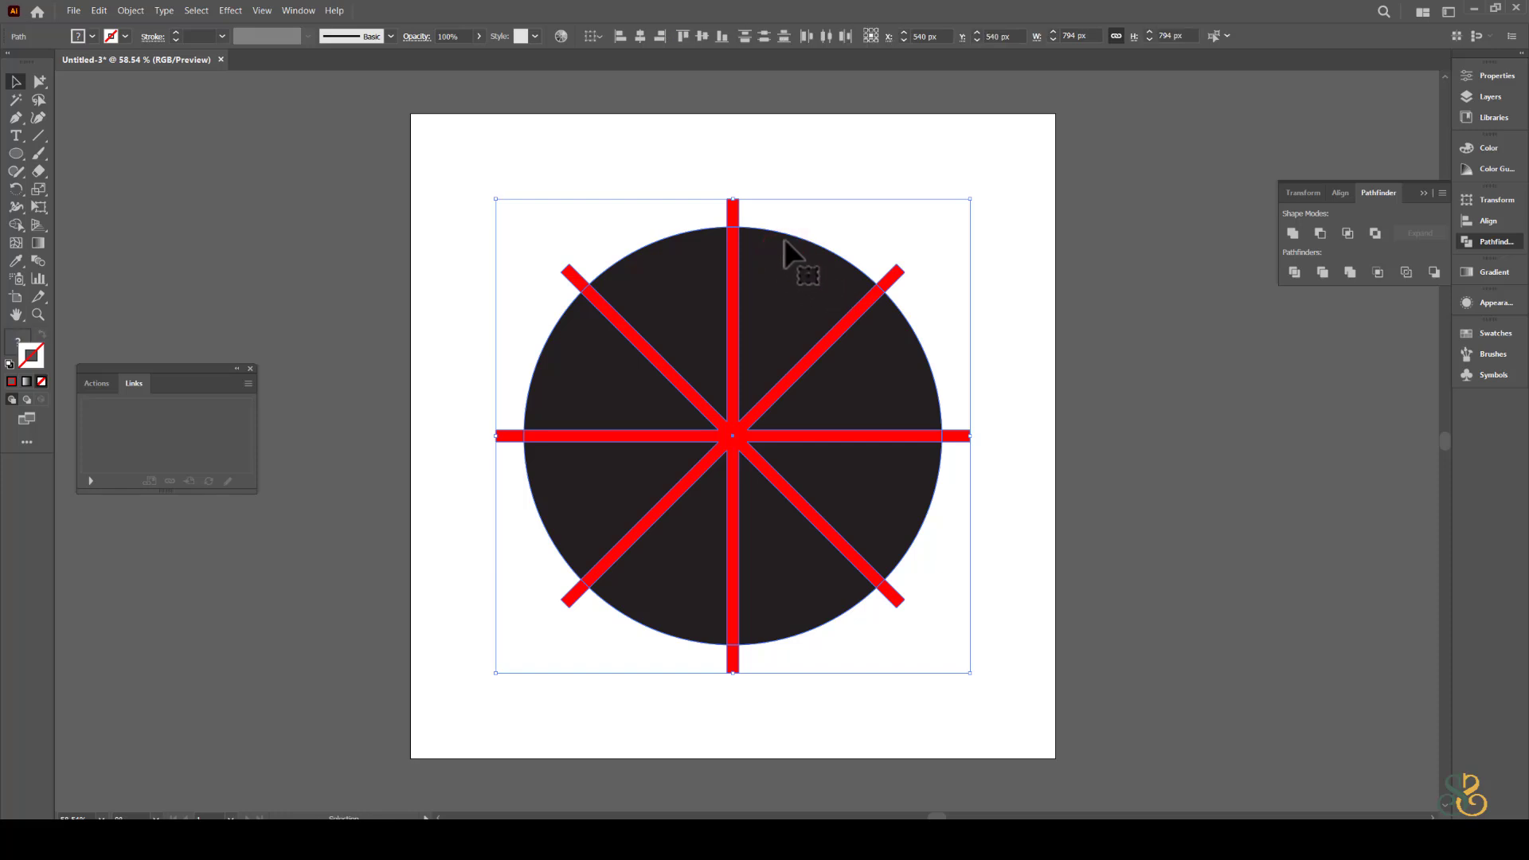
left_click(19, 227)
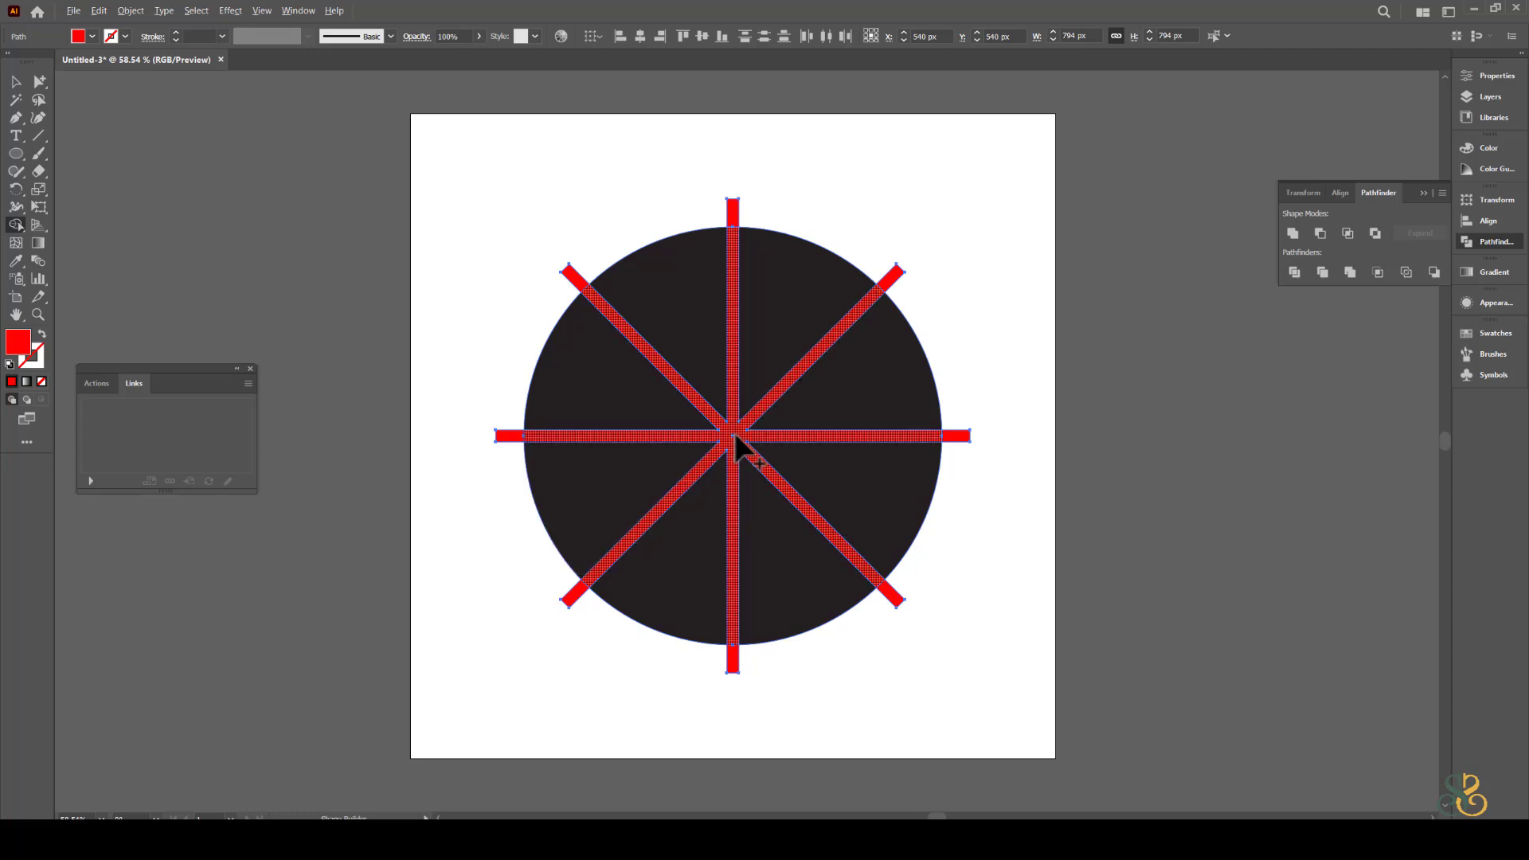
left_click_drag(739, 444, 736, 199)
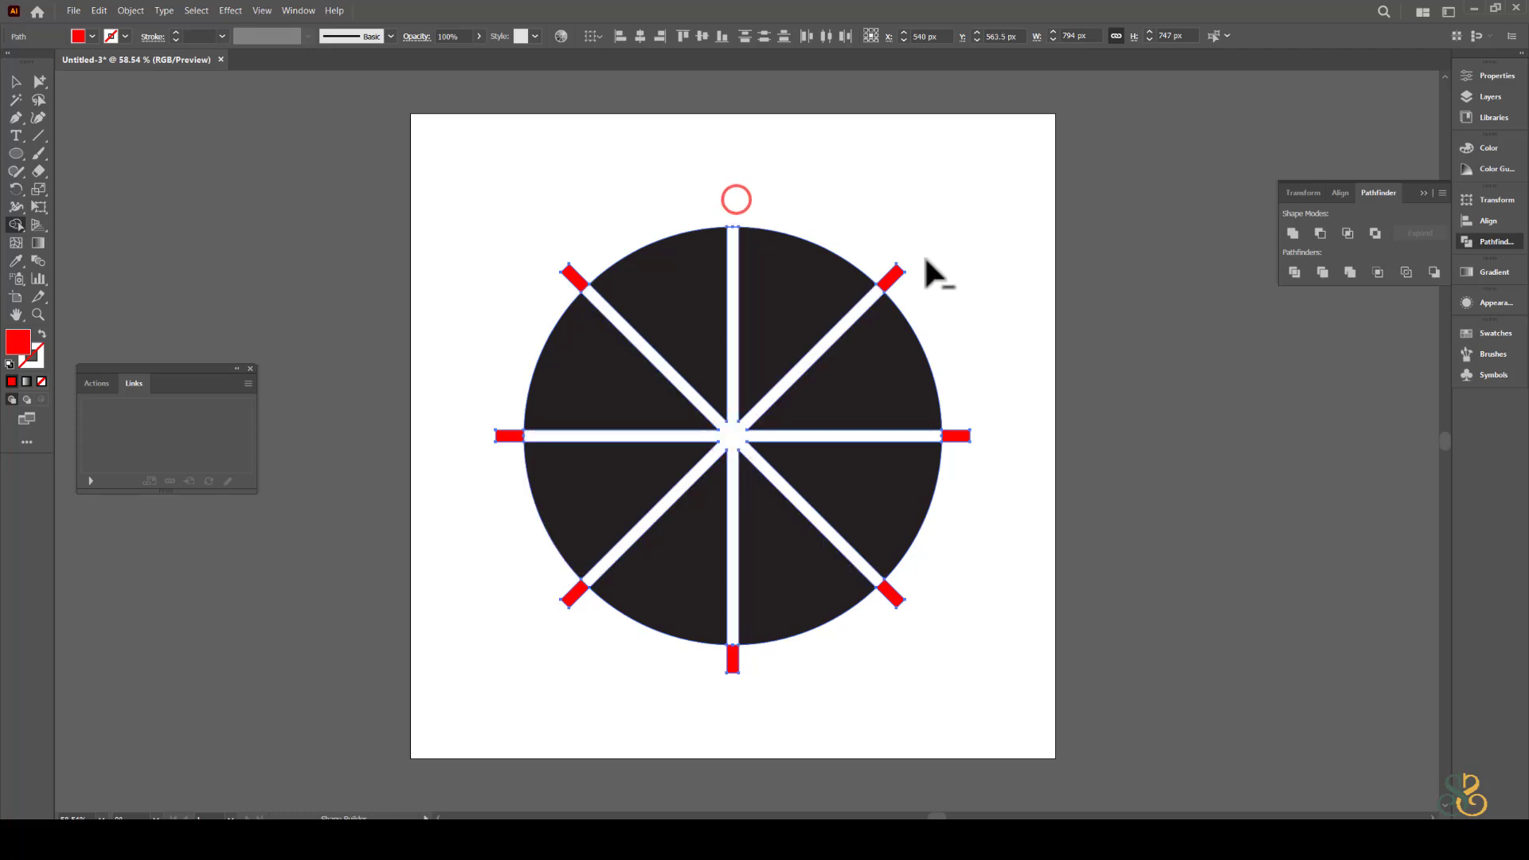
Remove the seven remaining red line ends outside the circle with the Shape Builder tool.
left_click(894, 276, "alt")
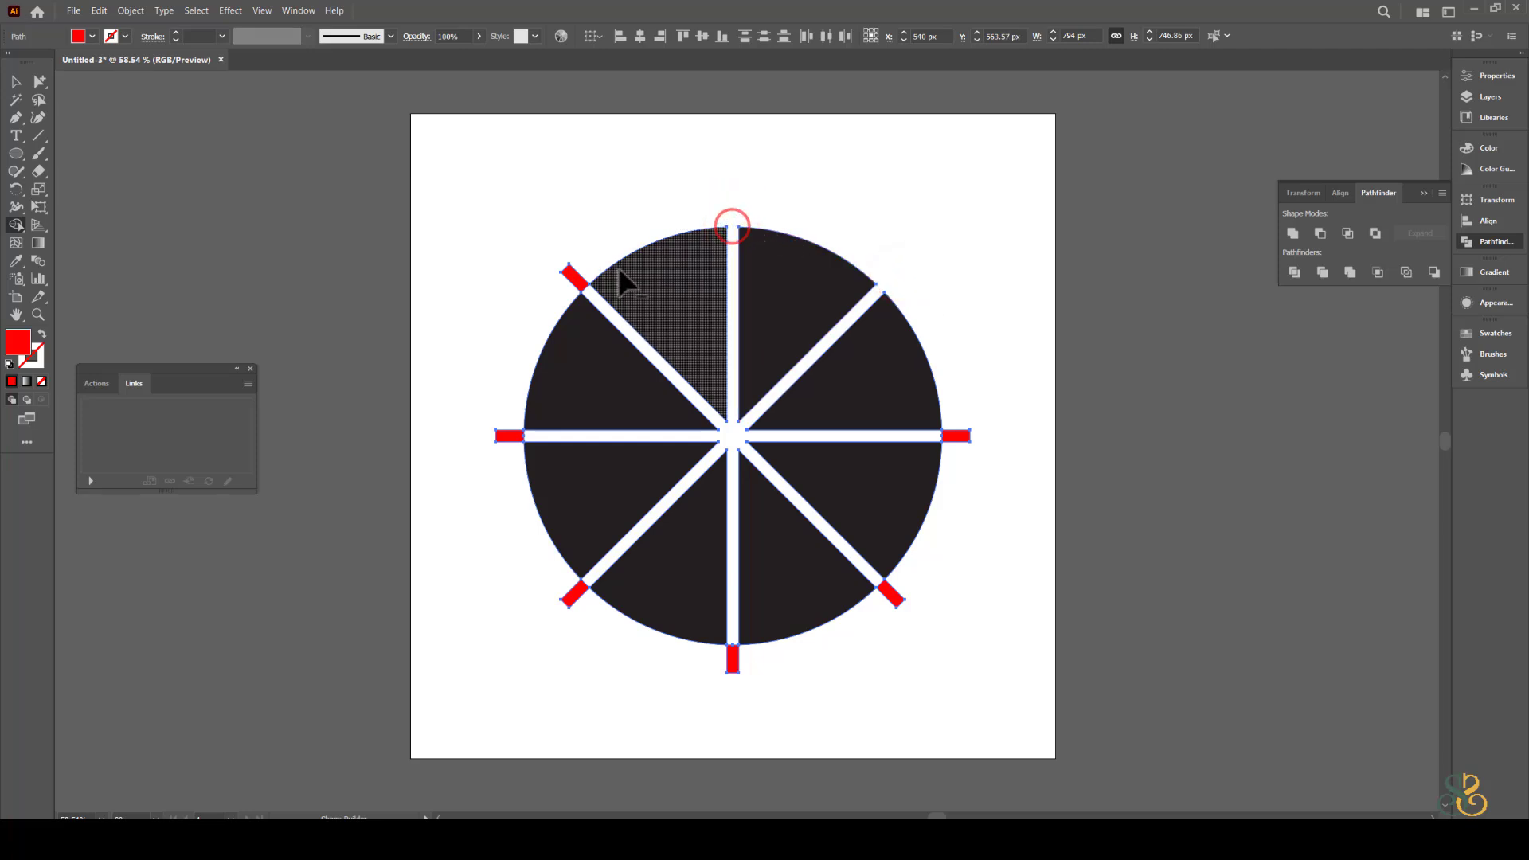
left_click(570, 275, "alt")
left_click(509, 437, "alt")
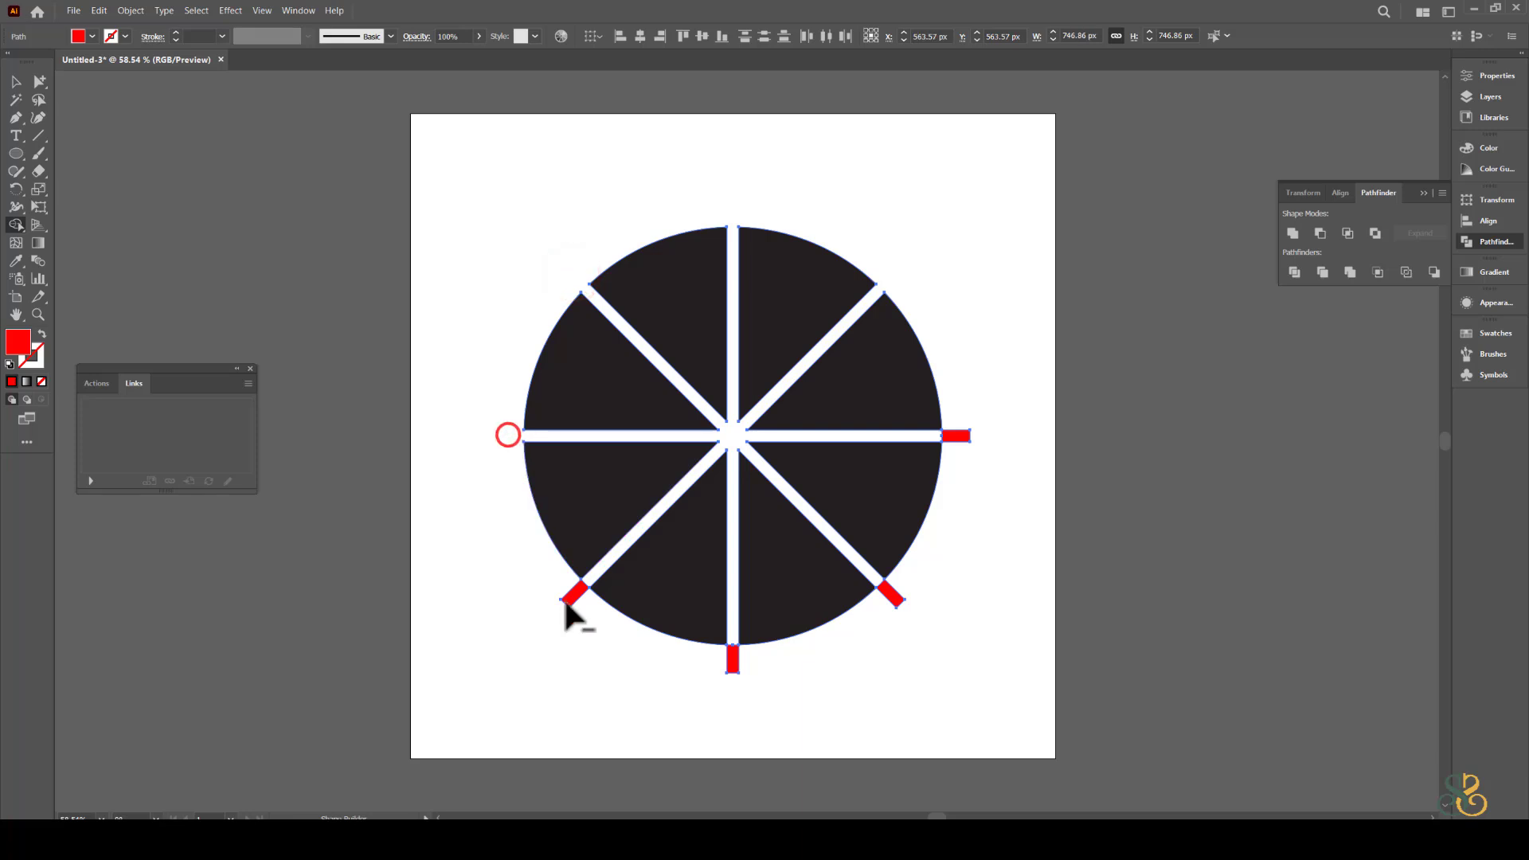
left_click(572, 597, "alt")
left_click(733, 661, "alt")
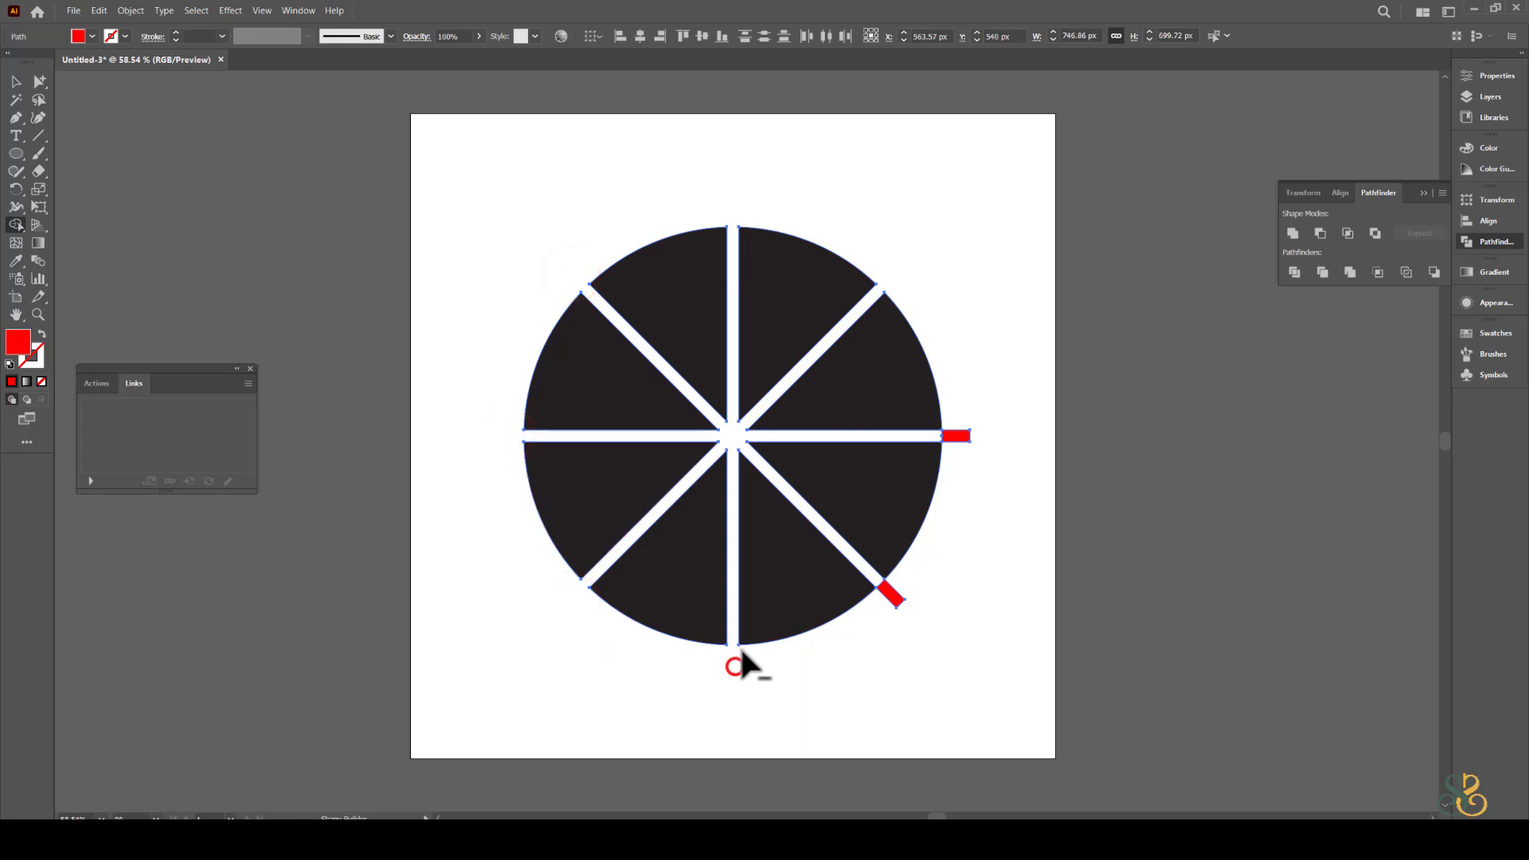
left_click(888, 594, "alt")
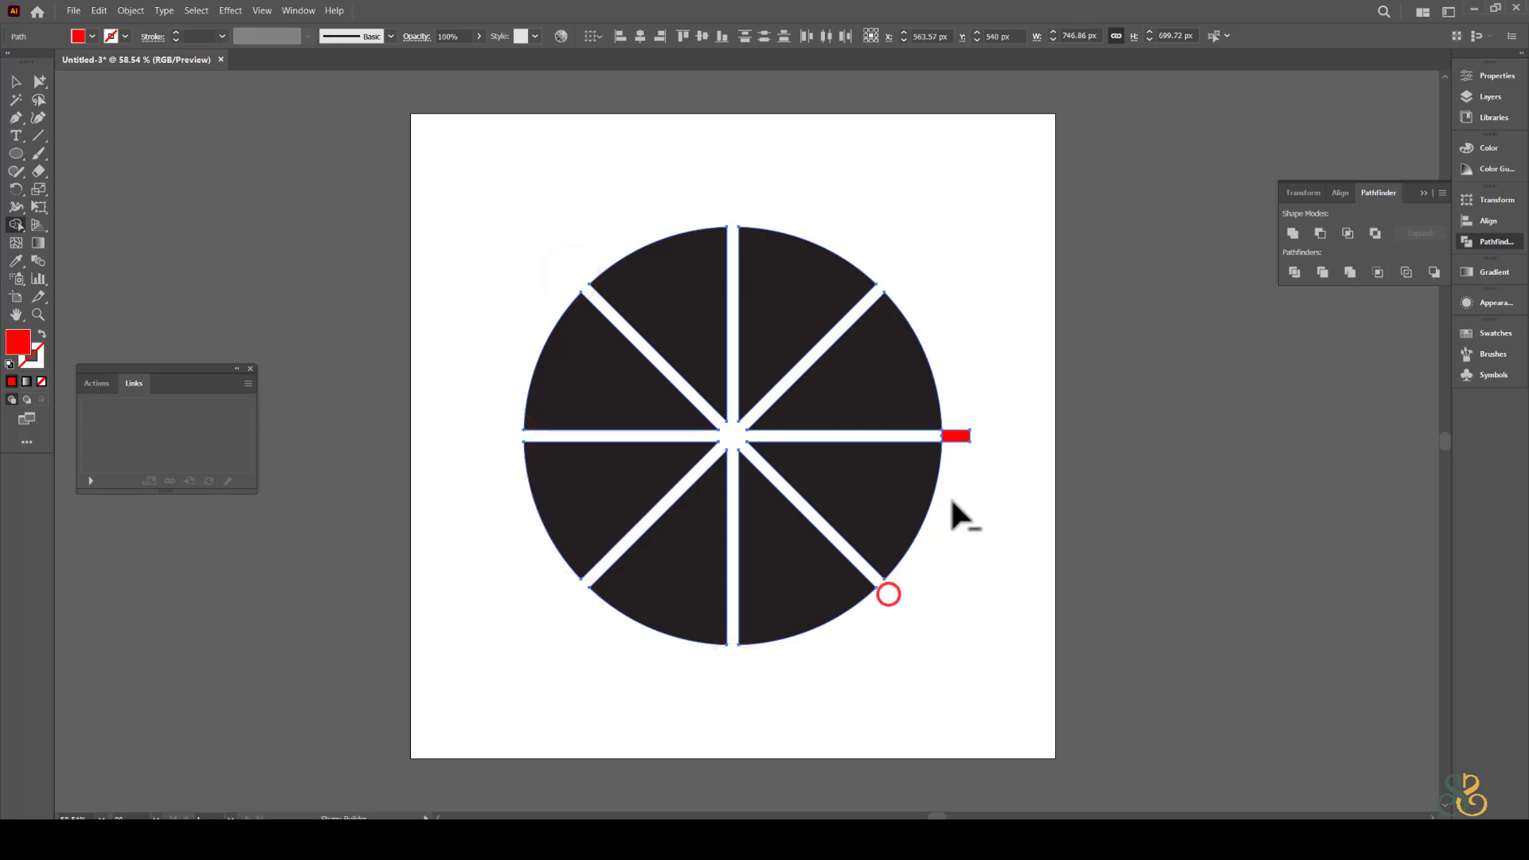
left_click(955, 435, "alt")
Enlarge the right-hand segment above the horizontal gap to about 430 × 304 px and also enlarge the opposite lower-left segment outward.
key("v")
left_click(868, 367)
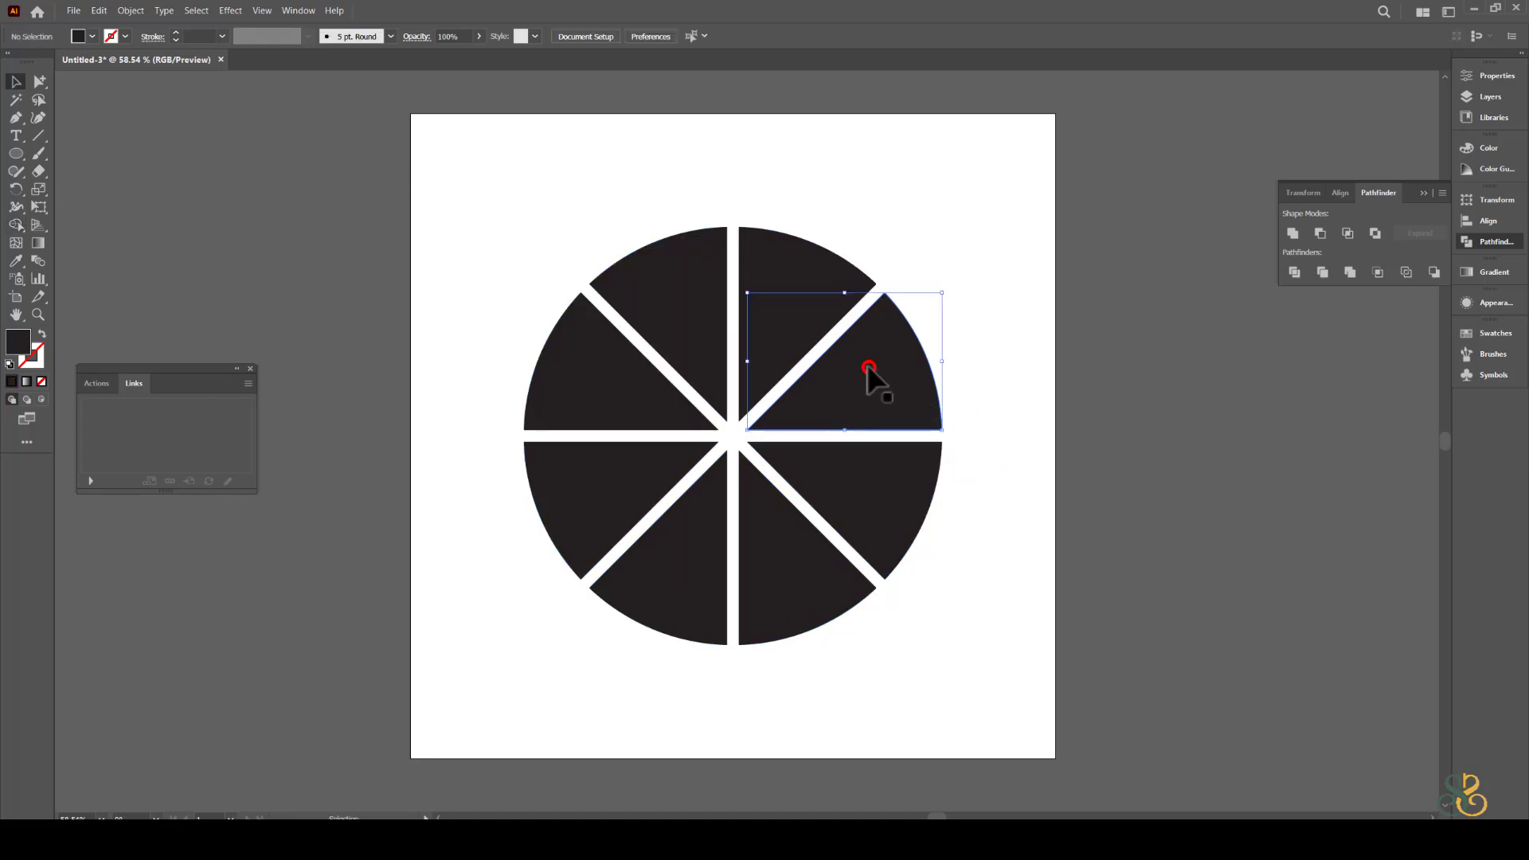
left_click_drag(943, 293, 1028, 250)
left_click(587, 505)
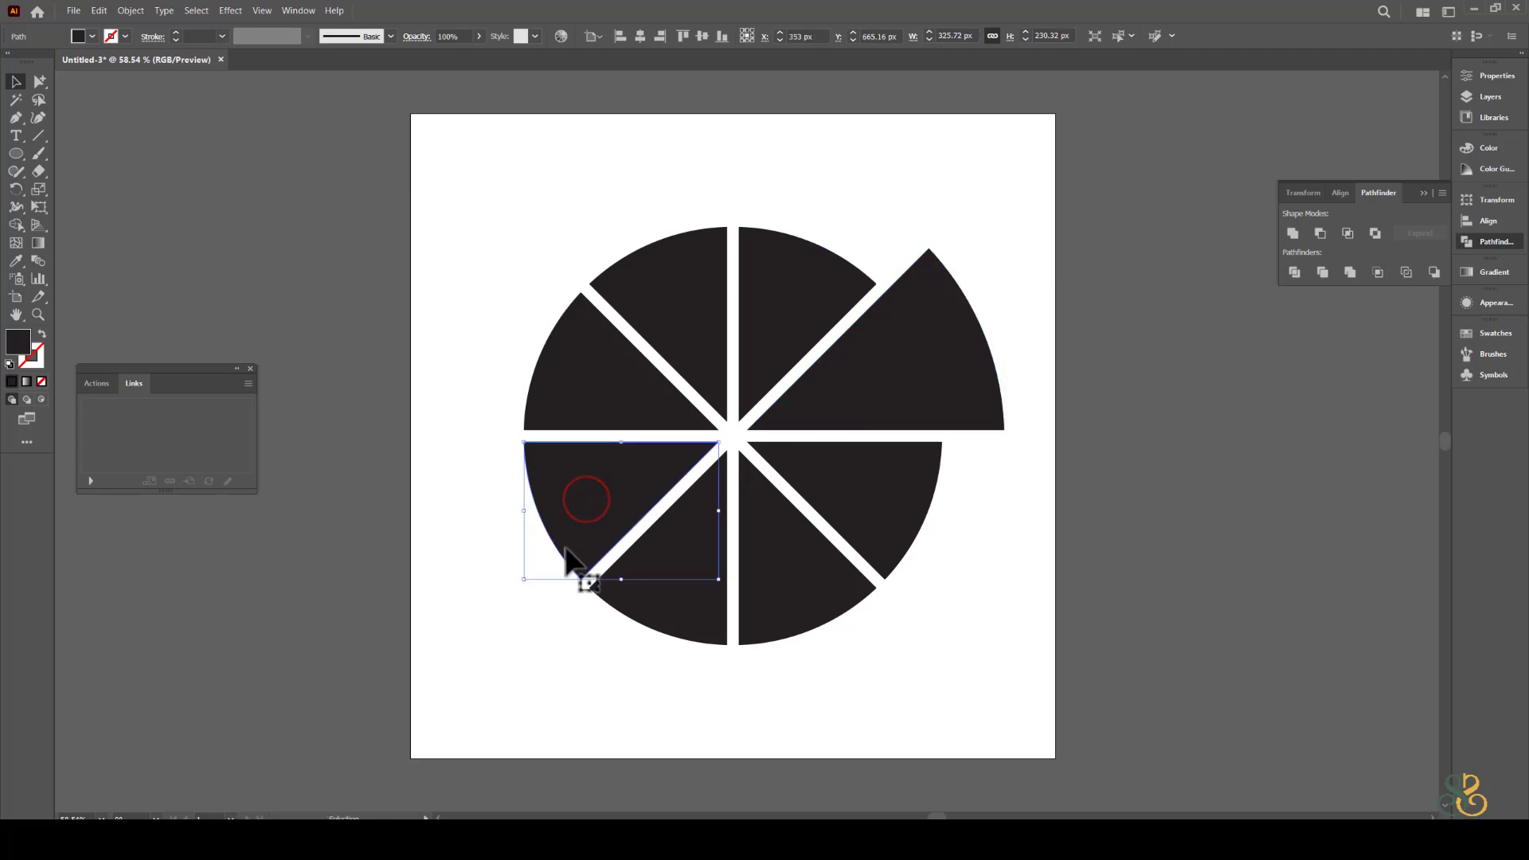
left_click_drag(526, 587, 429, 664)
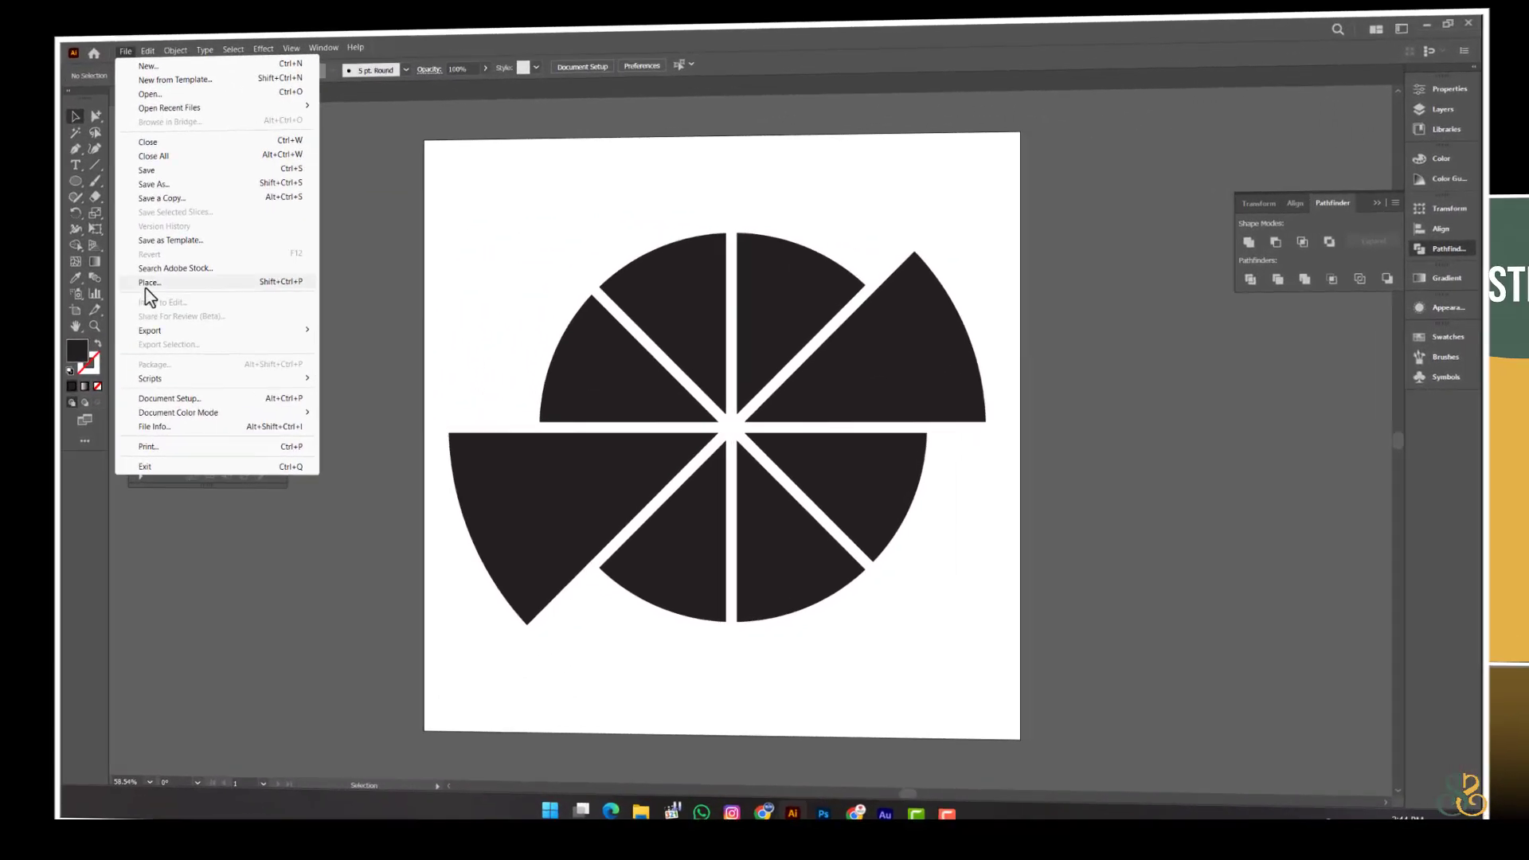
Place eight linked photos from the assets folder: modern-woman-wardrobe (1), overhead-view, serious-short-haired-girl, smooth-textured, both spectacular-lady, still-life-spring and vintage-still-life.
left_click(149, 282)
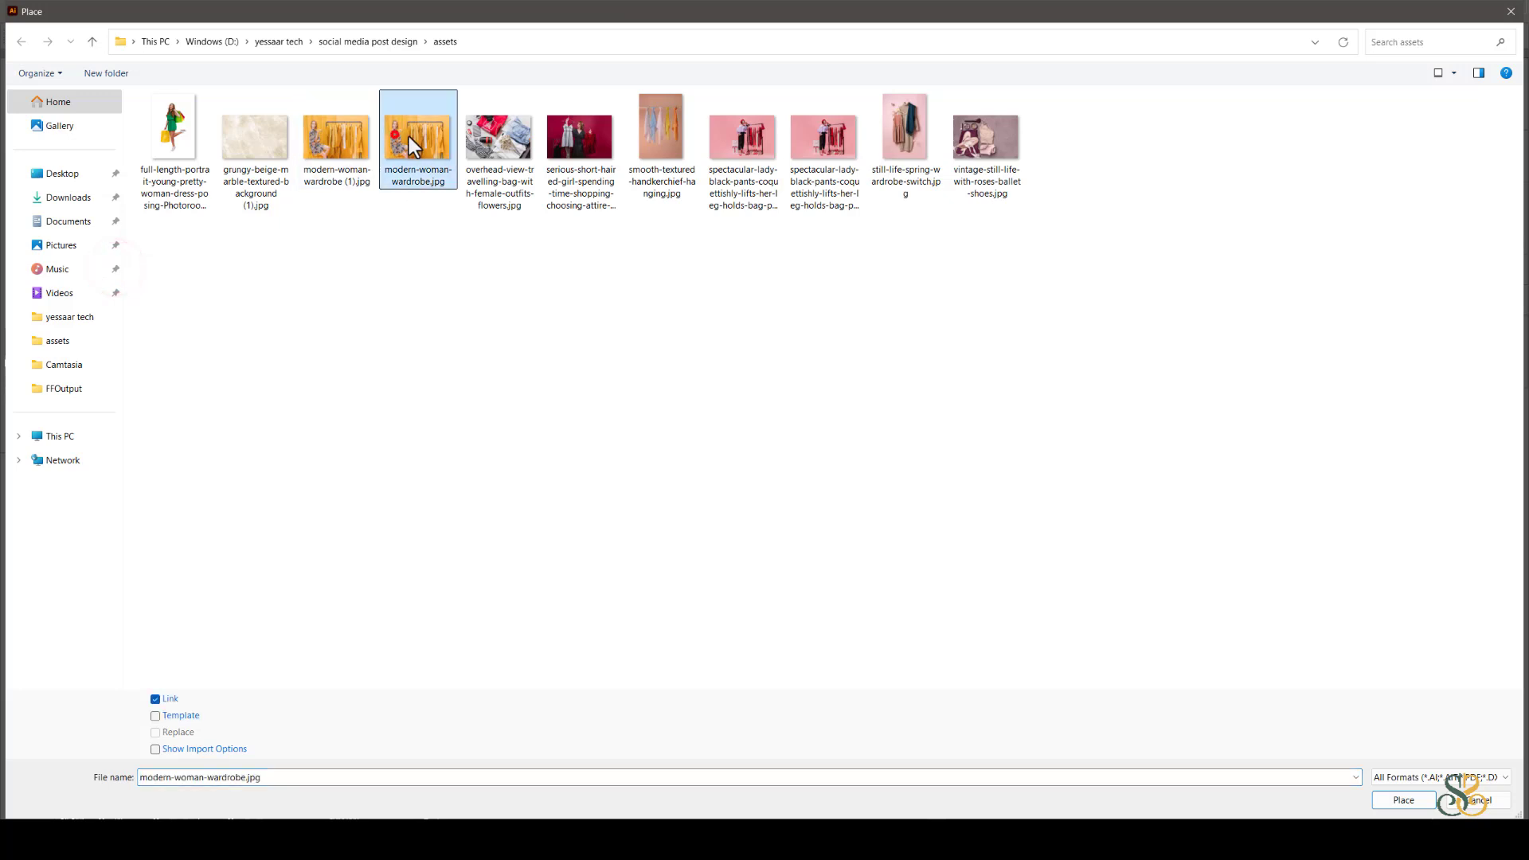
left_click(653, 142, "ctrl")
left_click(753, 148, "ctrl")
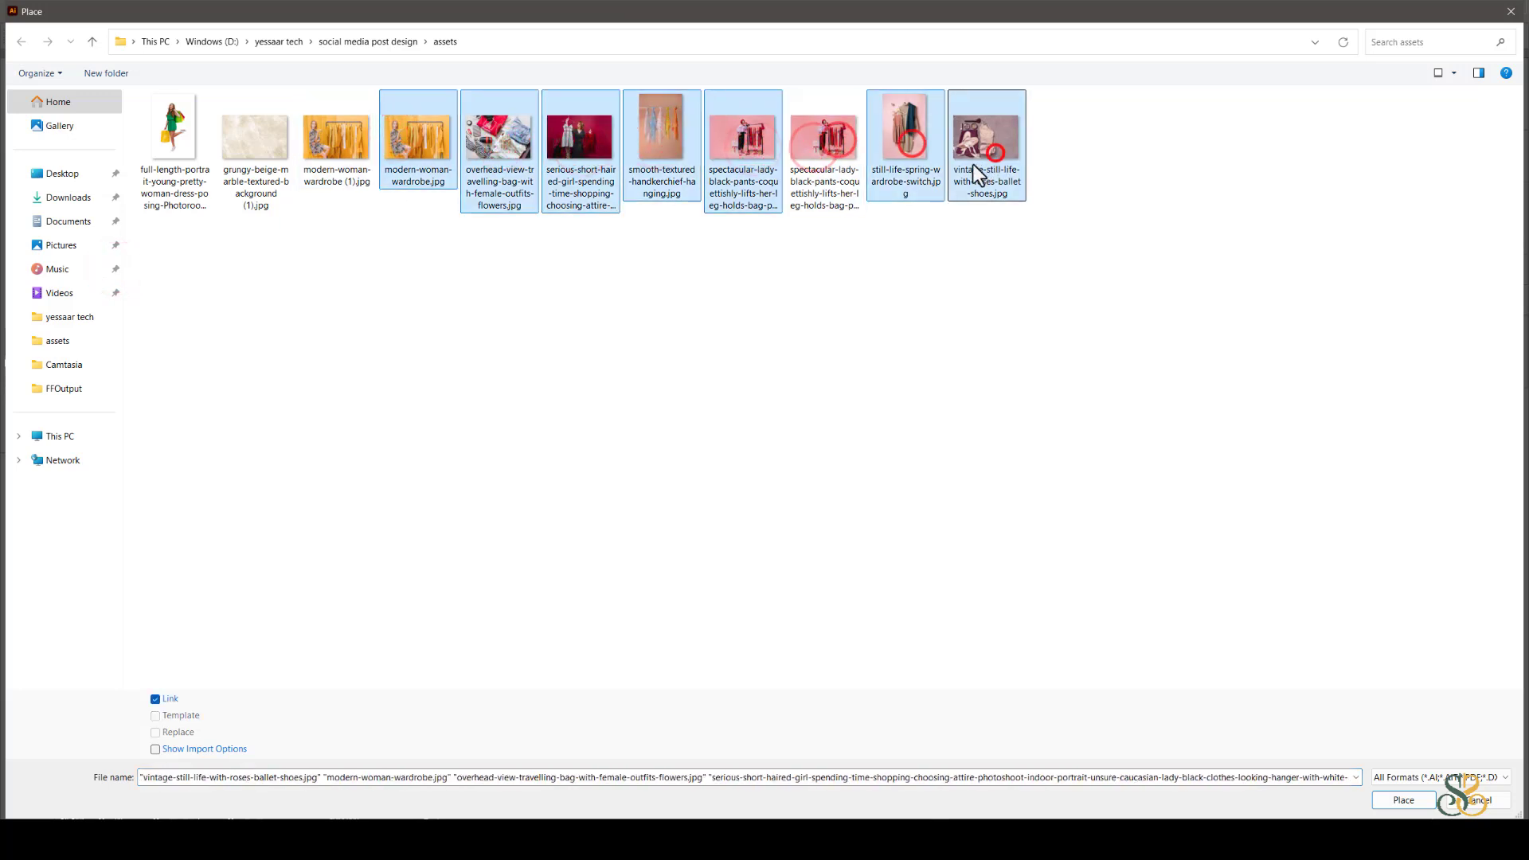
left_click(829, 141, "shift")
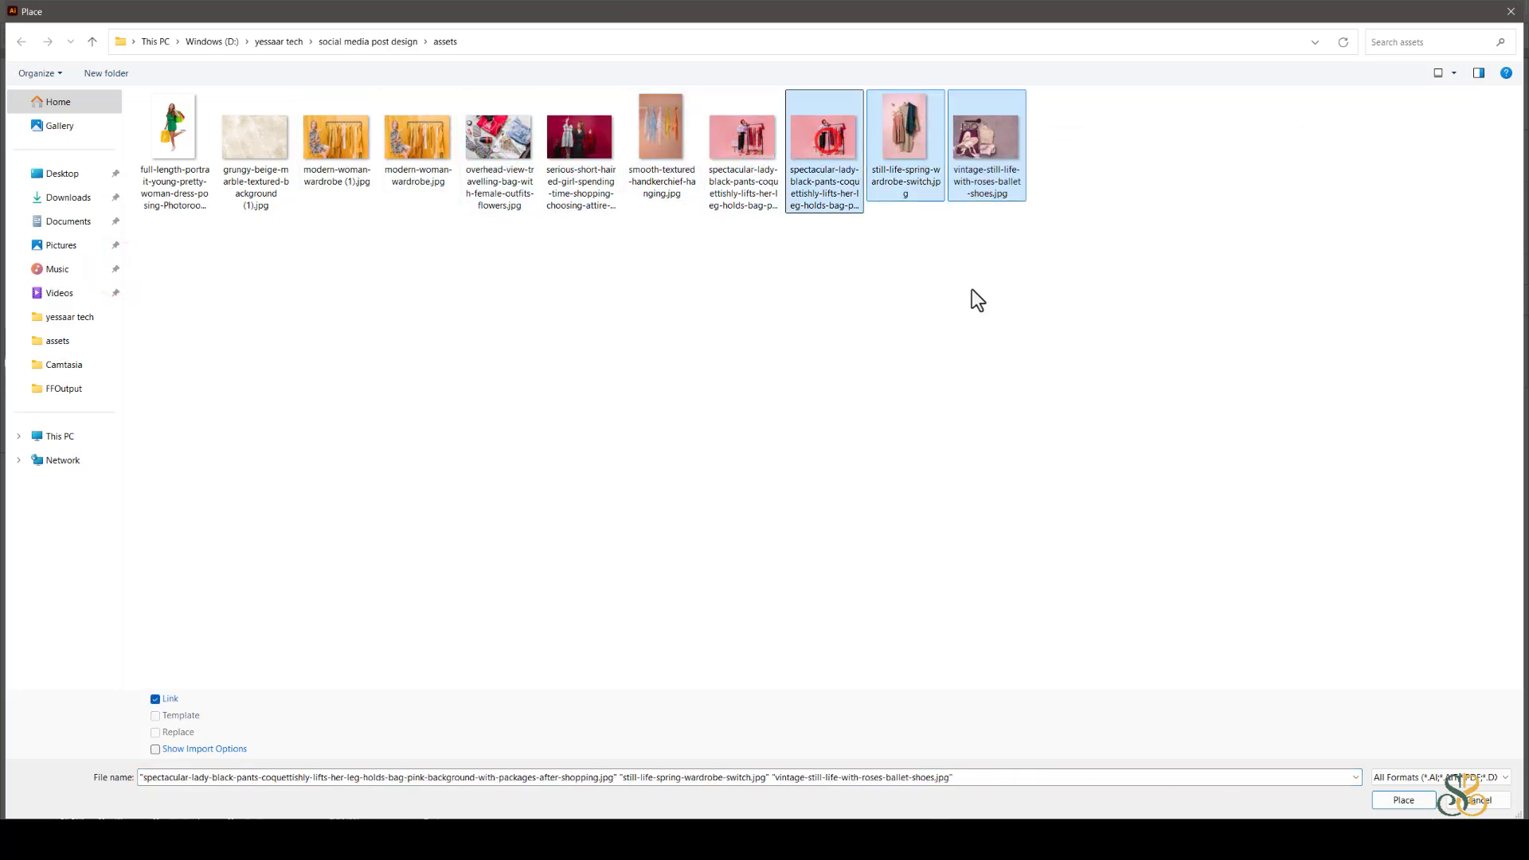
left_click(978, 301)
left_click(315, 137)
left_click(482, 142, "ctrl")
left_click(574, 141, "ctrl")
left_click(687, 143, "ctrl")
left_click(731, 145, "ctrl")
left_click(823, 149, "ctrl")
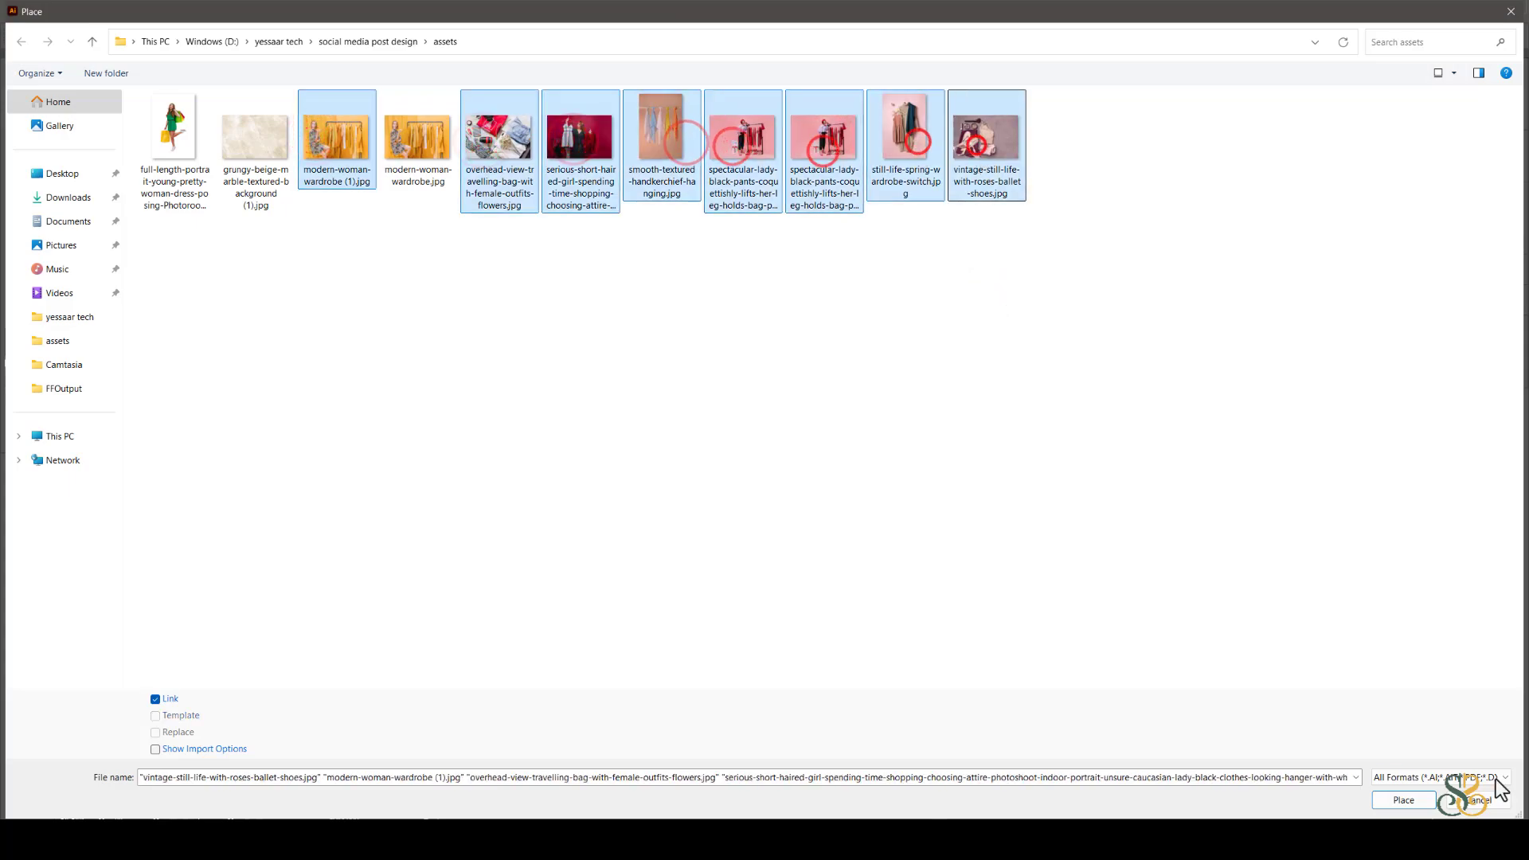
left_click(1409, 800)
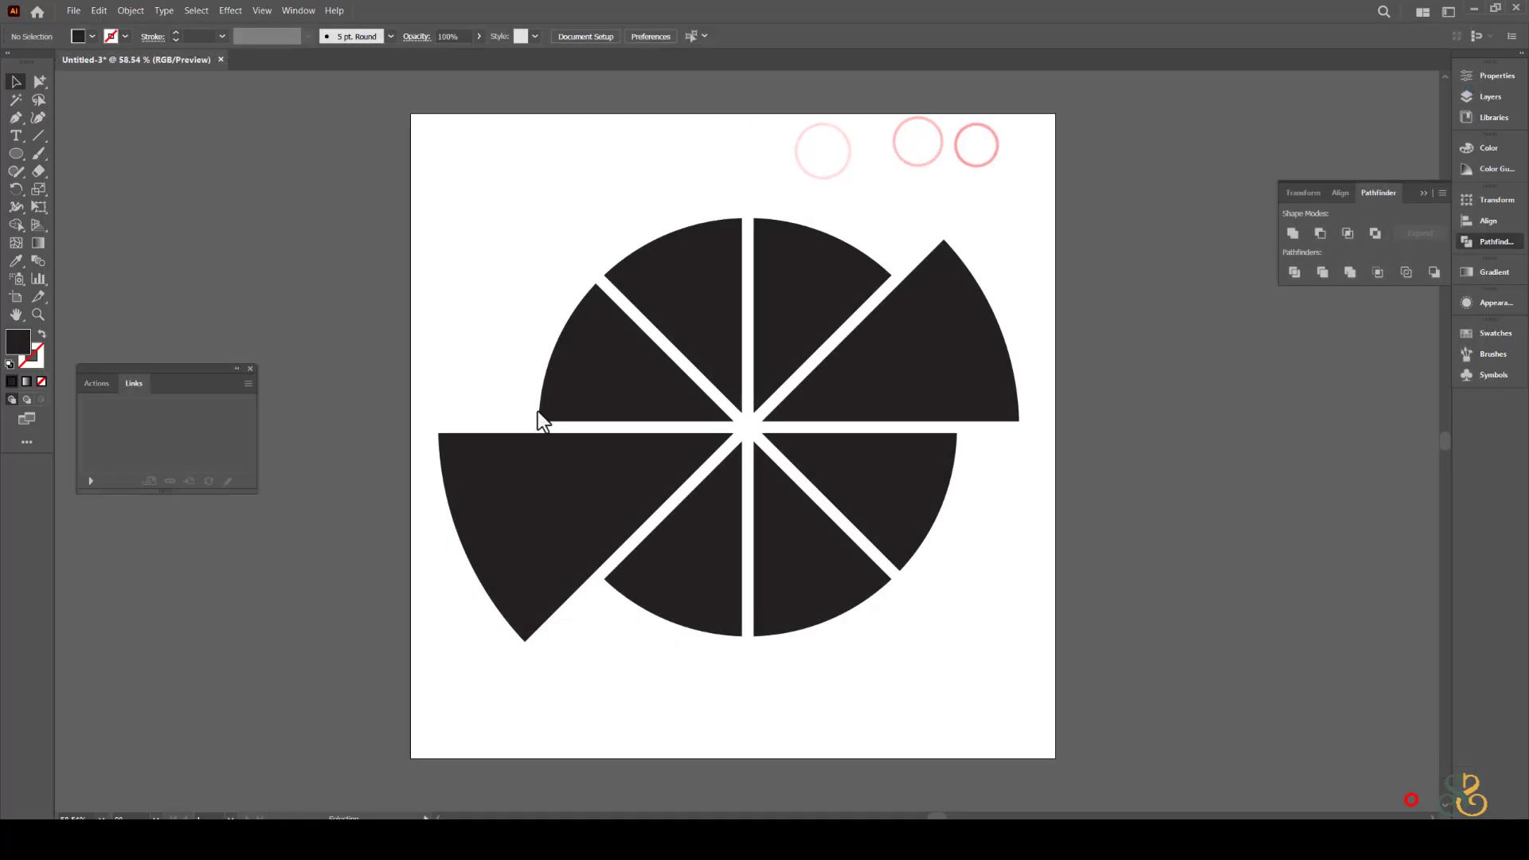
Drop the eight loaded photos at full size, overlapping each other, on the empty canvas to the right of the artboard.
left_click(1114, 279)
left_click(1119, 250)
left_click(1118, 210)
left_click(1125, 169)
left_click(1125, 140)
left_click(1134, 121)
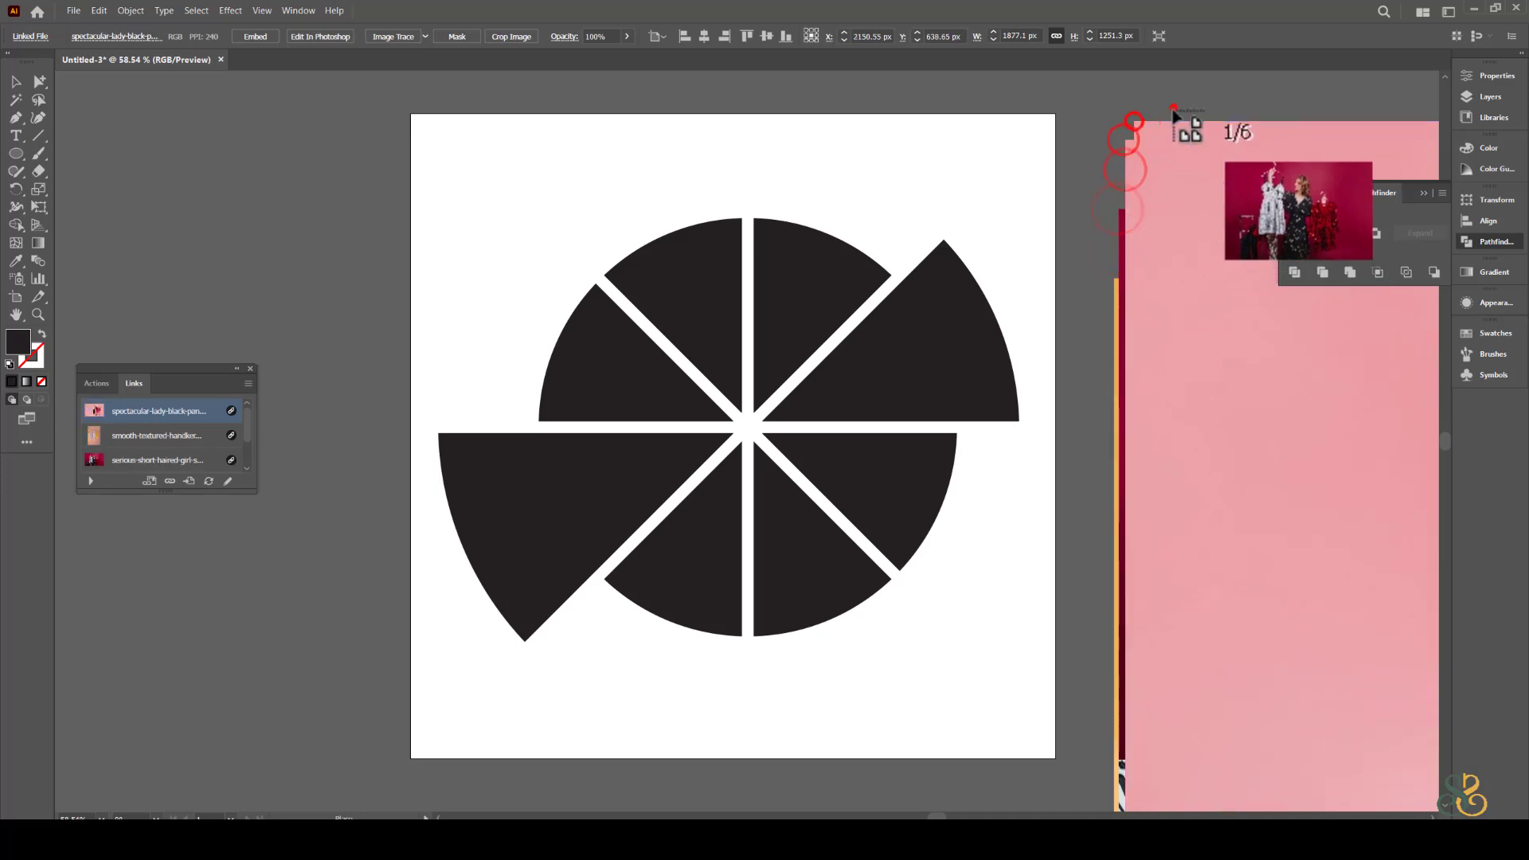
left_click(1174, 109)
left_click(1140, 108)
Move the vintage-still-life photo over the divided circle and send it to the back of the stacking order.
left_click(15, 83)
left_click_drag(1208, 402, 765, 402)
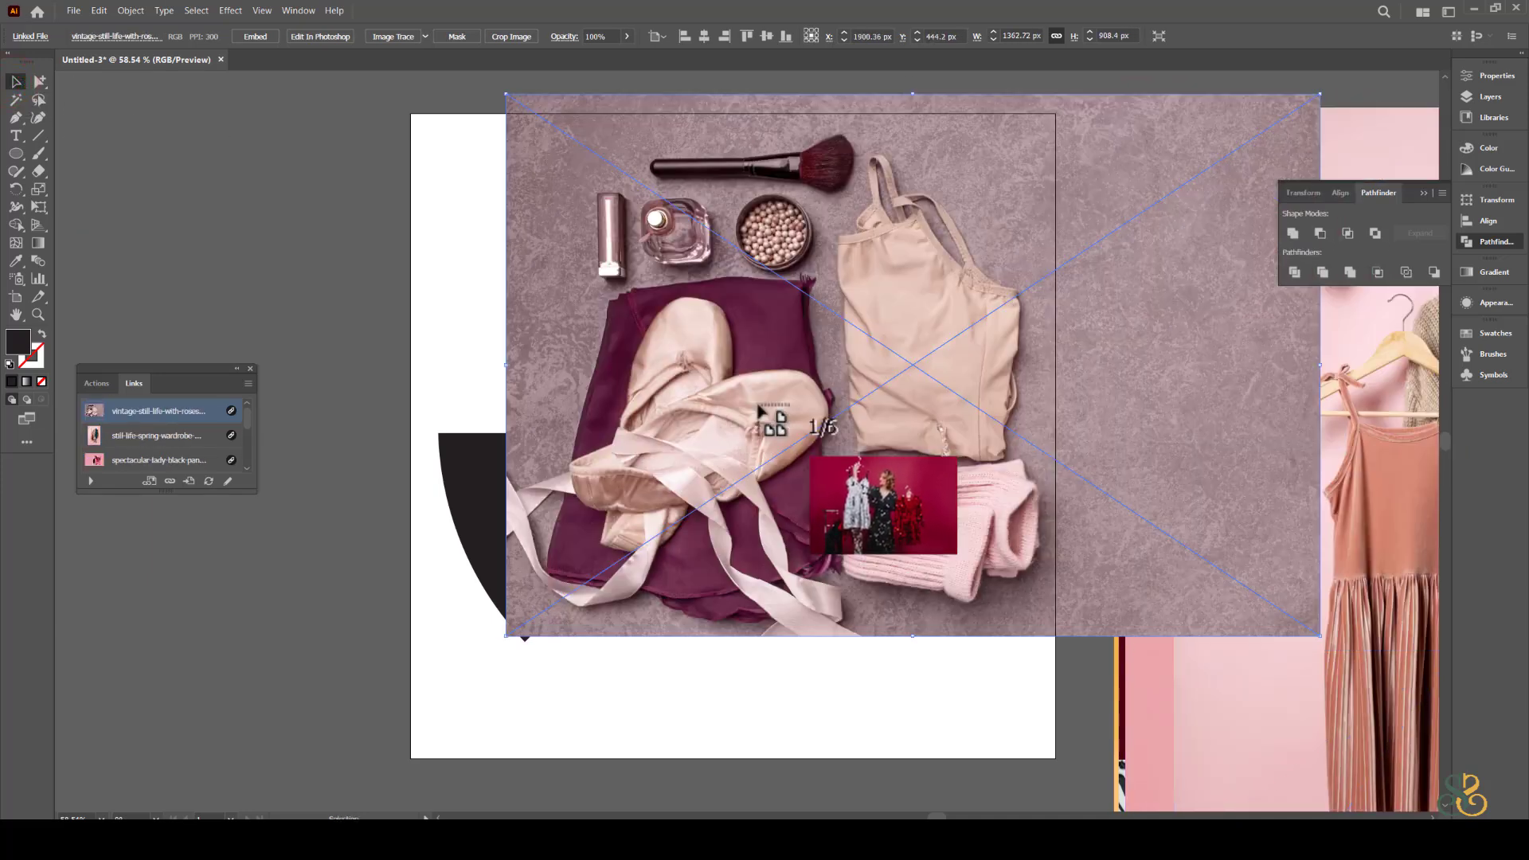
left_click(131, 11)
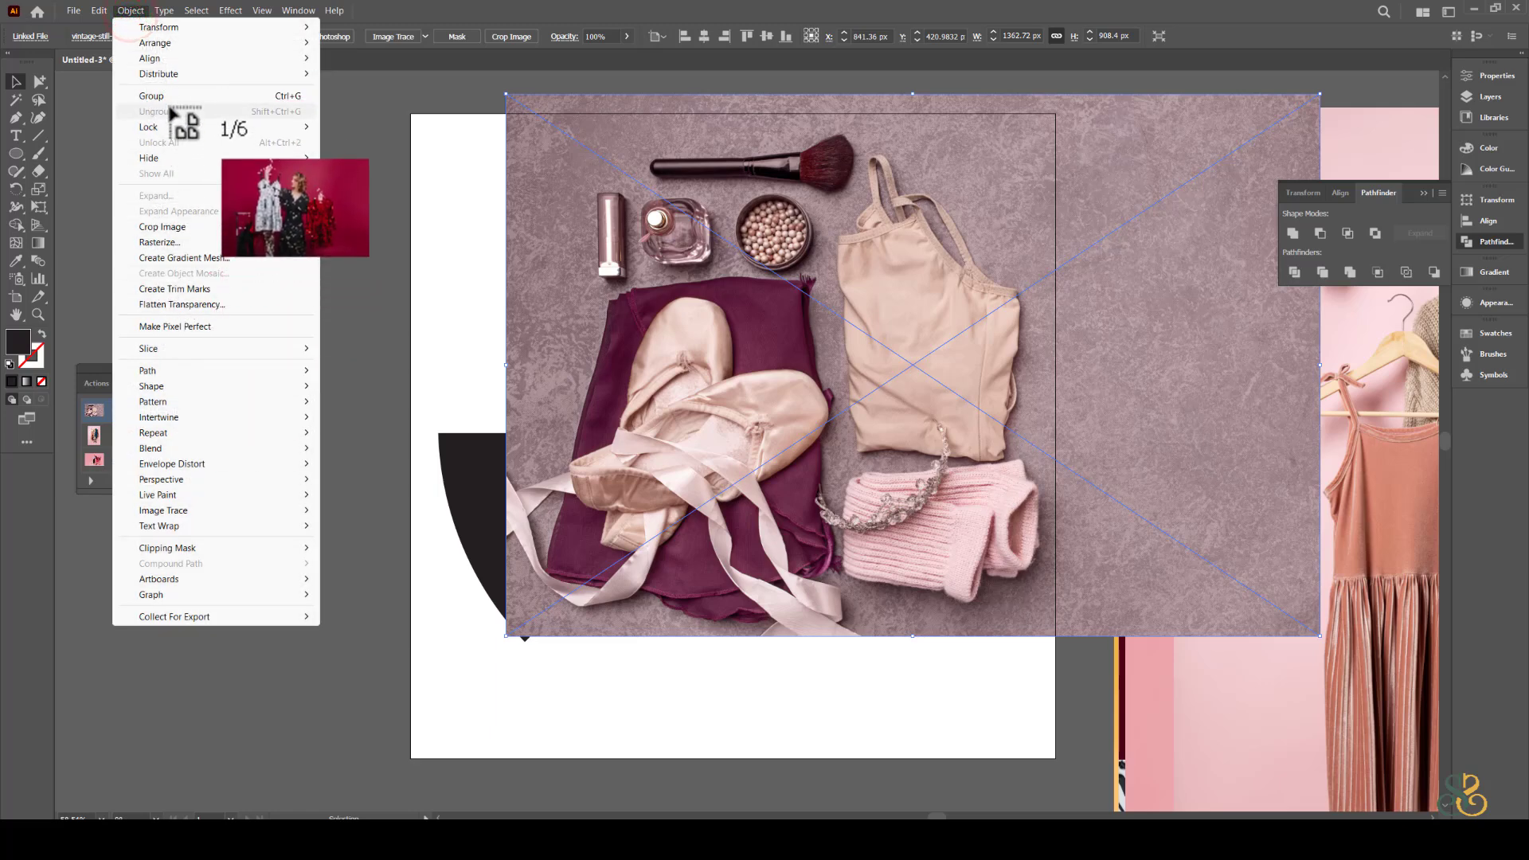
left_click(156, 42)
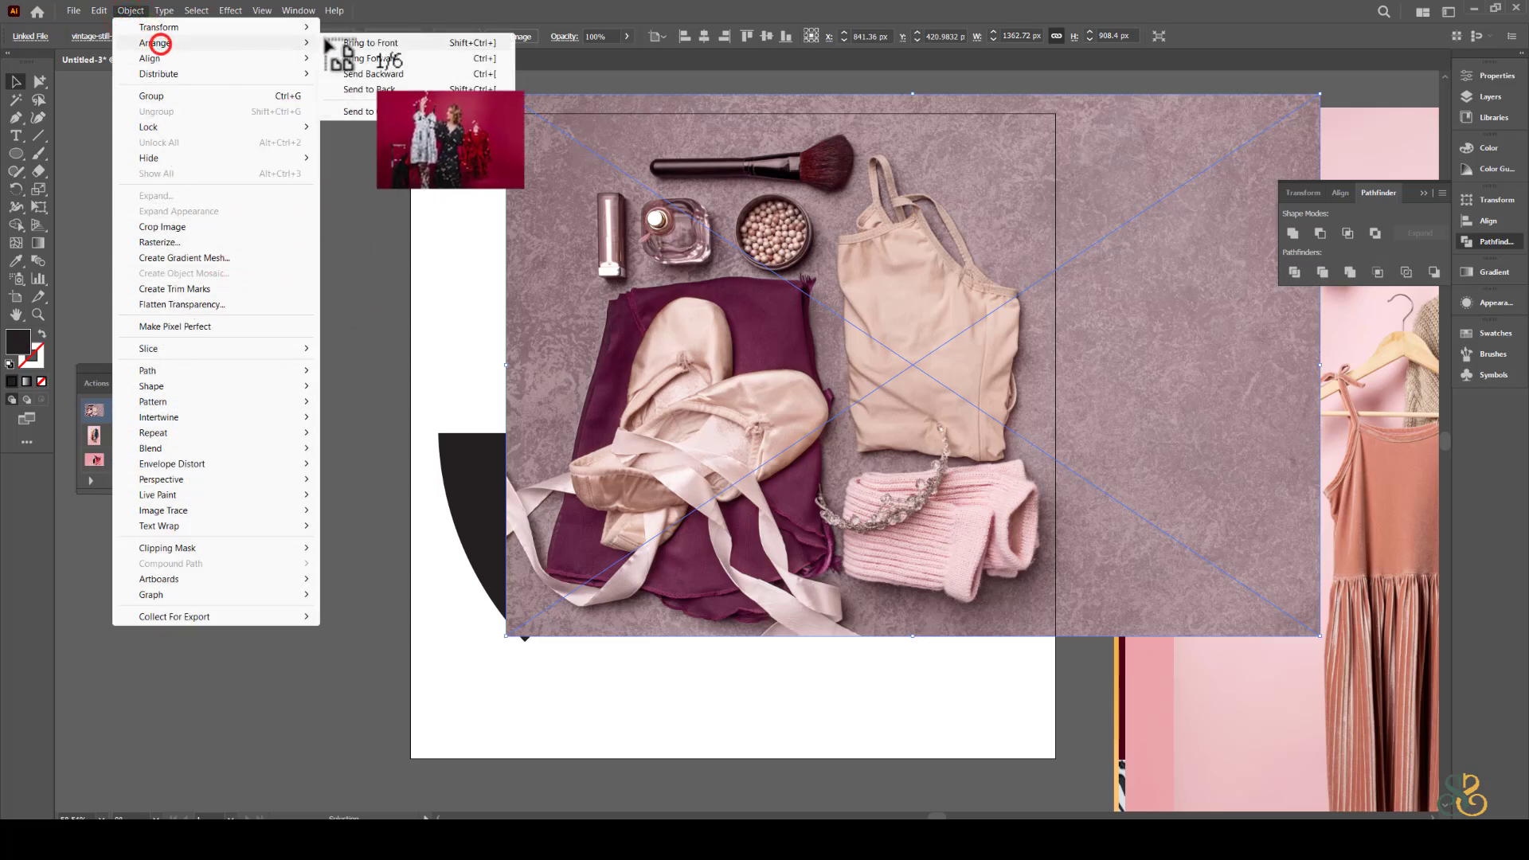
left_click(386, 89)
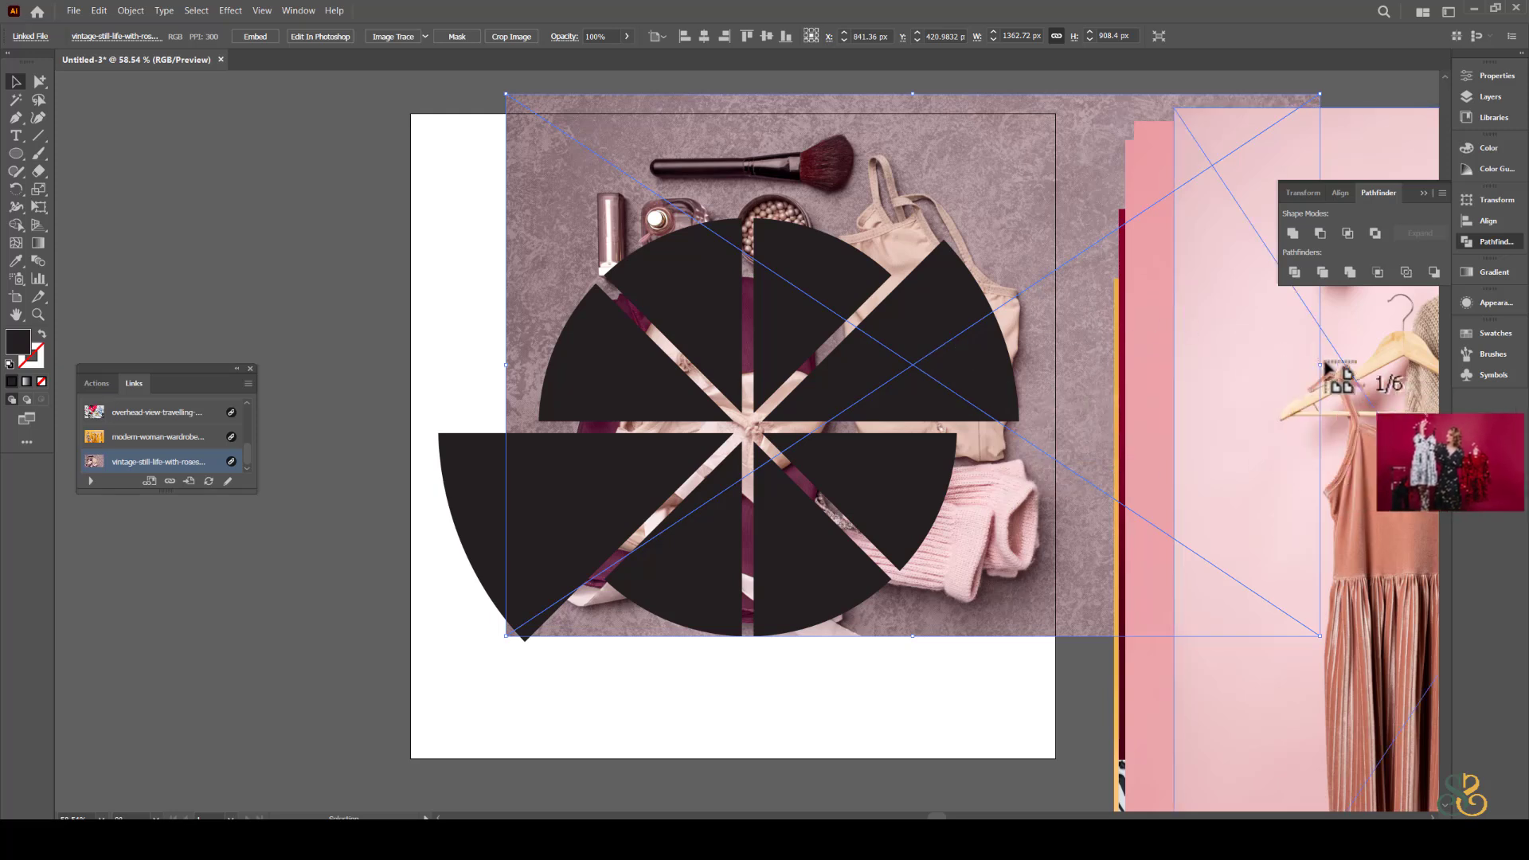
Scale the vintage-still-life photo to about 537 × 358 px behind the enlarged upper-right segment and clip it to that segment.
left_click_drag(1315, 368, 1098, 367)
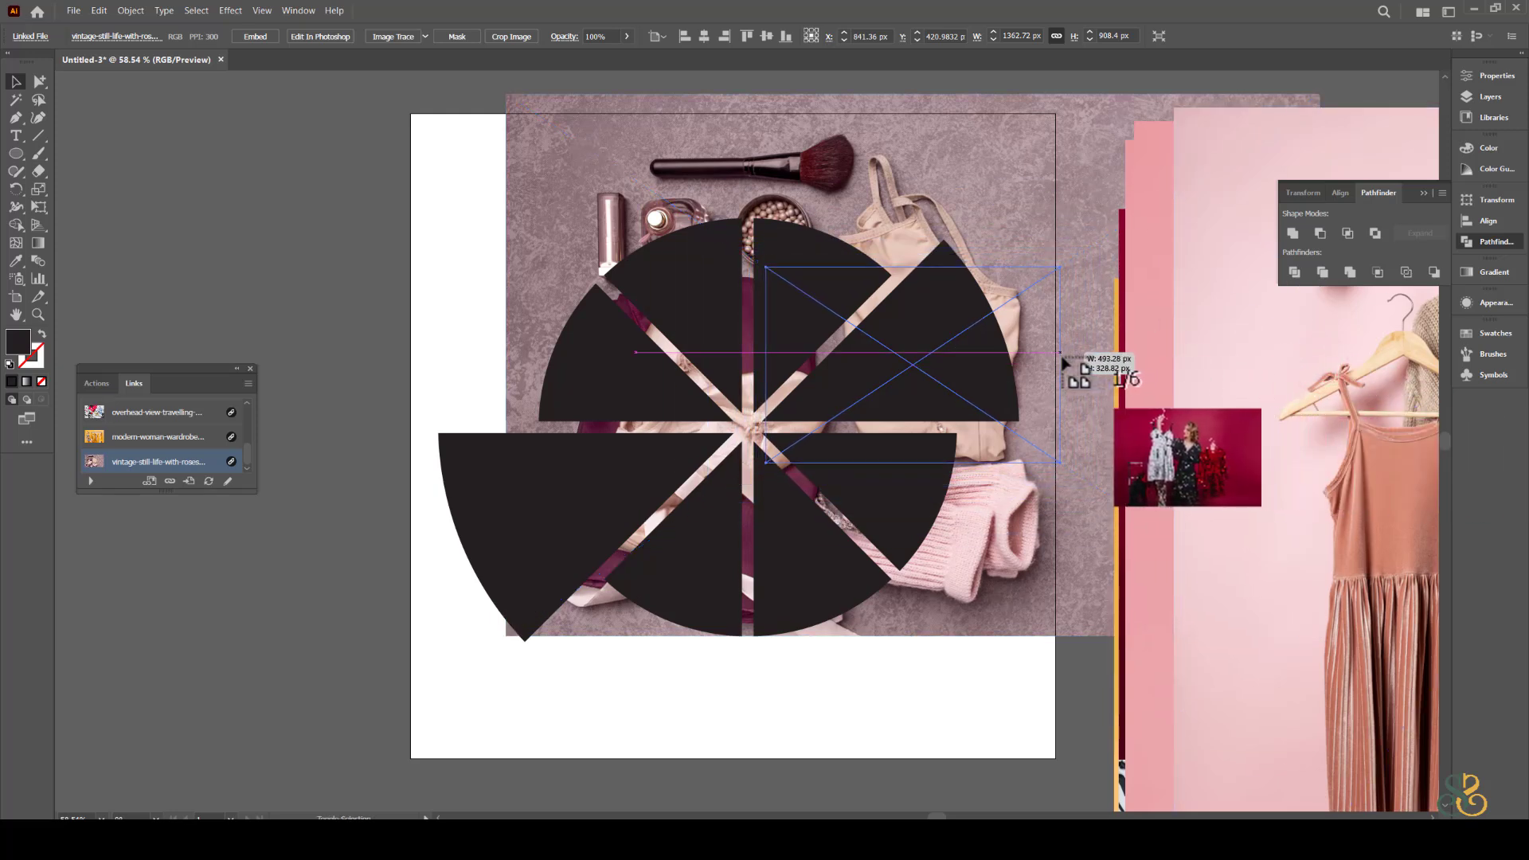
left_click_drag(1077, 363, 1027, 304)
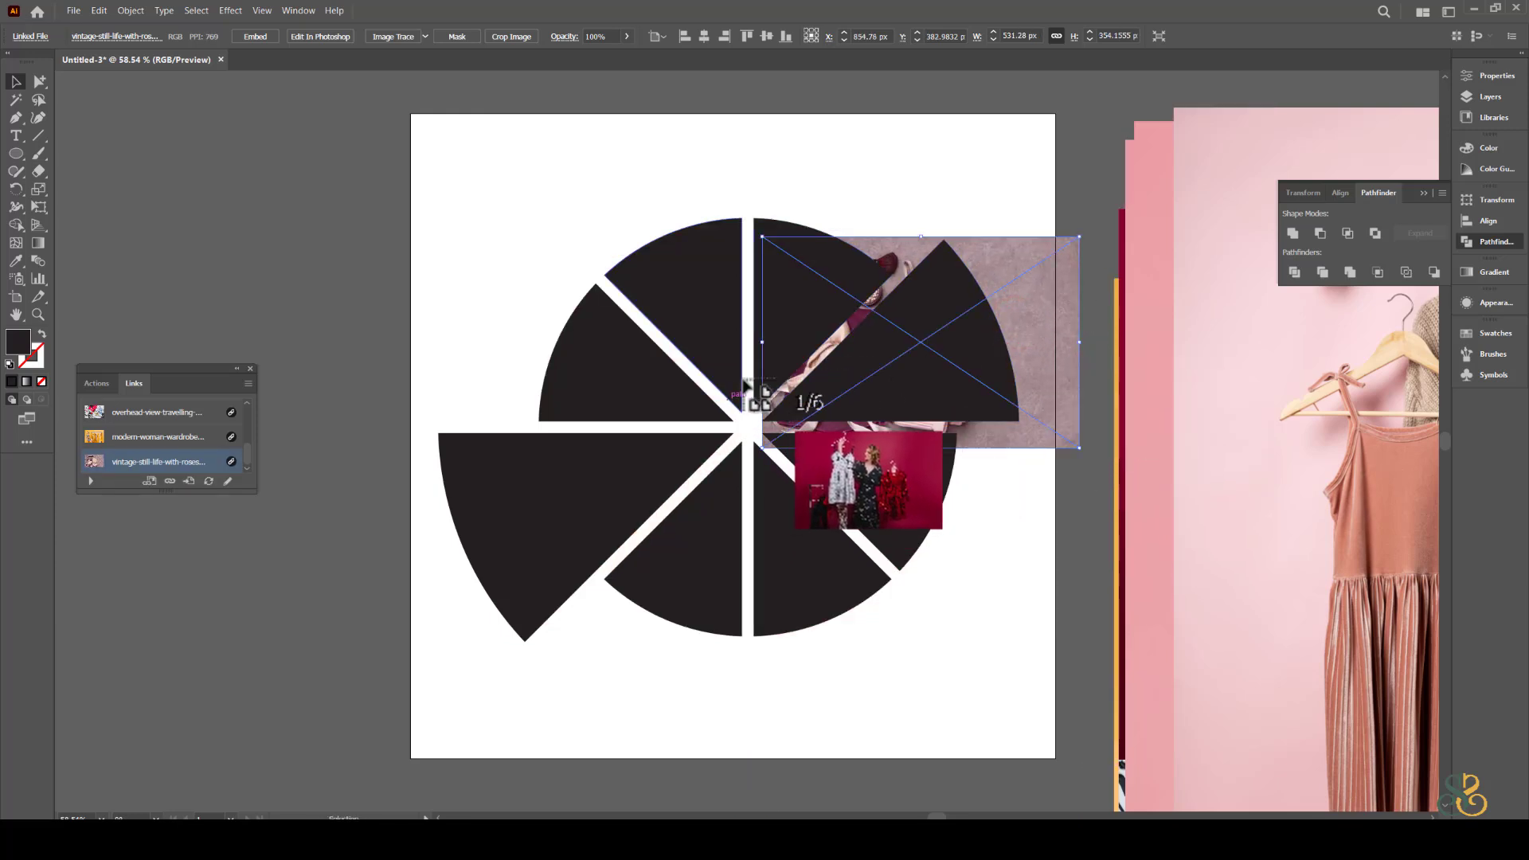
left_click_drag(761, 345, 758, 343)
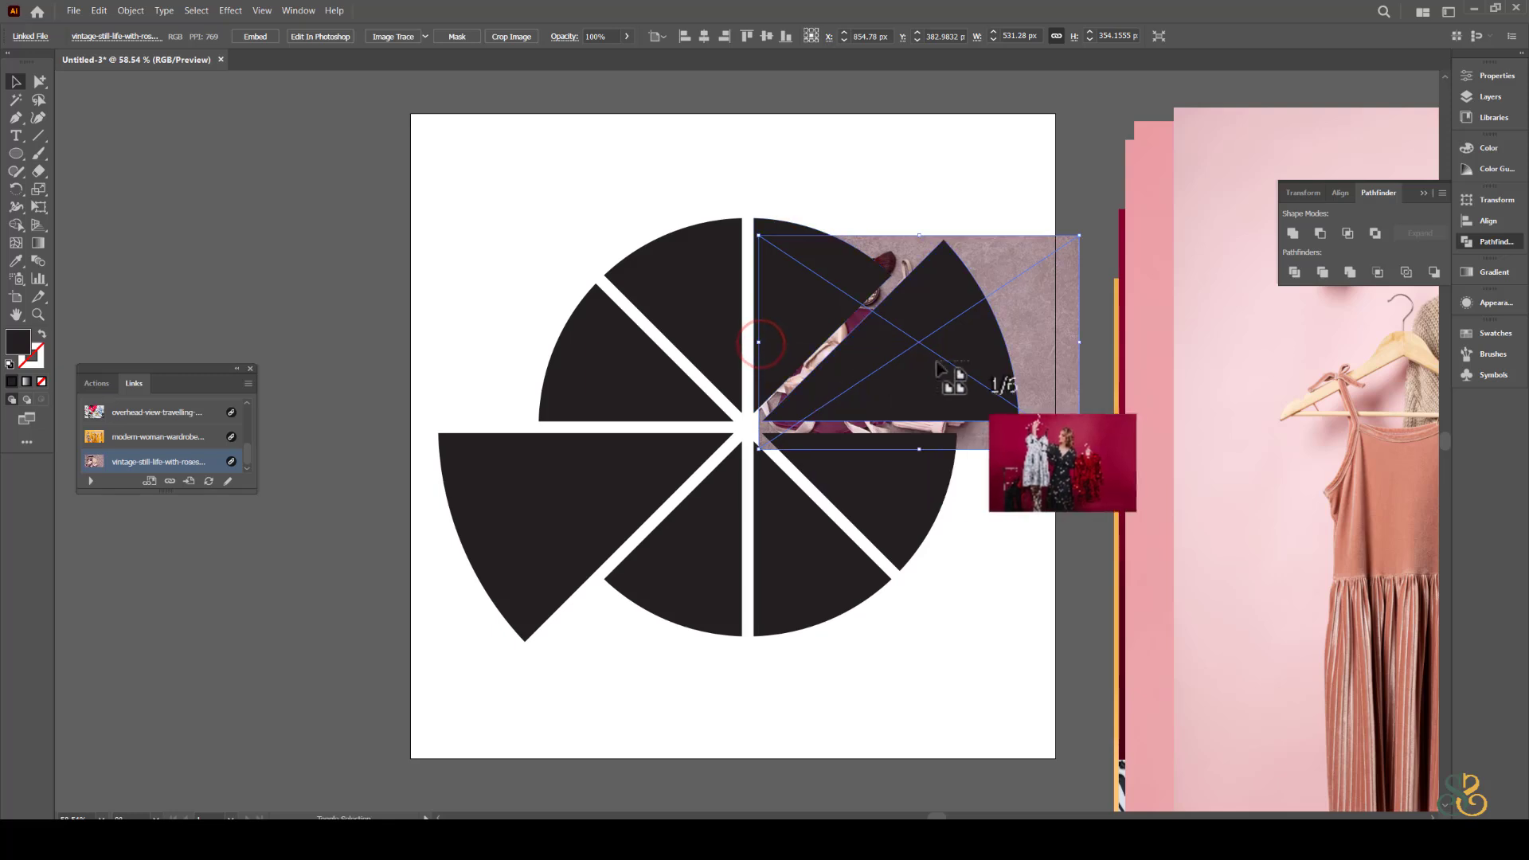
right_click(946, 289)
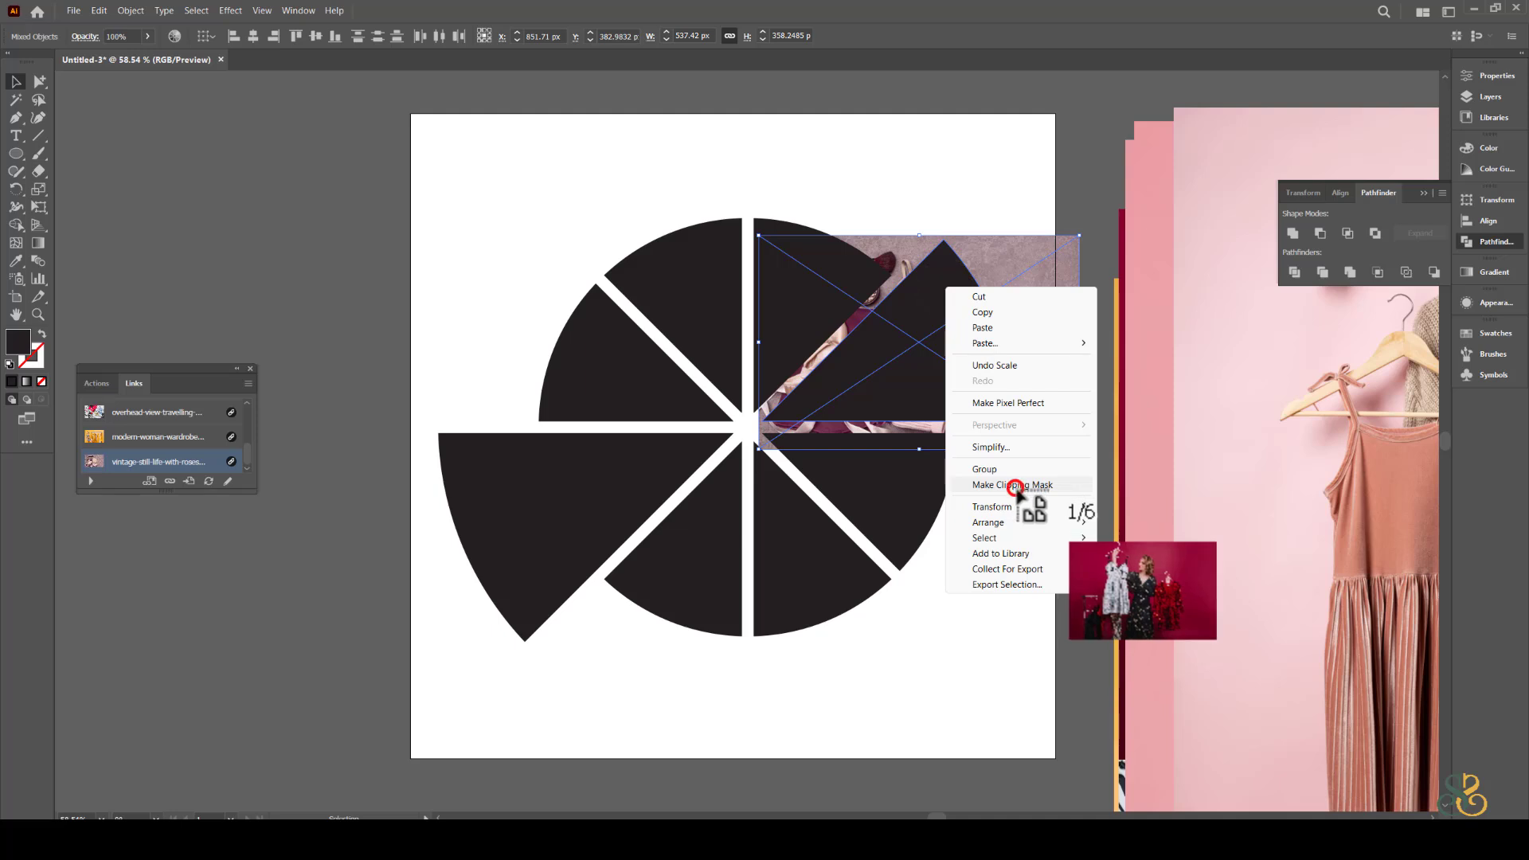
left_click(1020, 485)
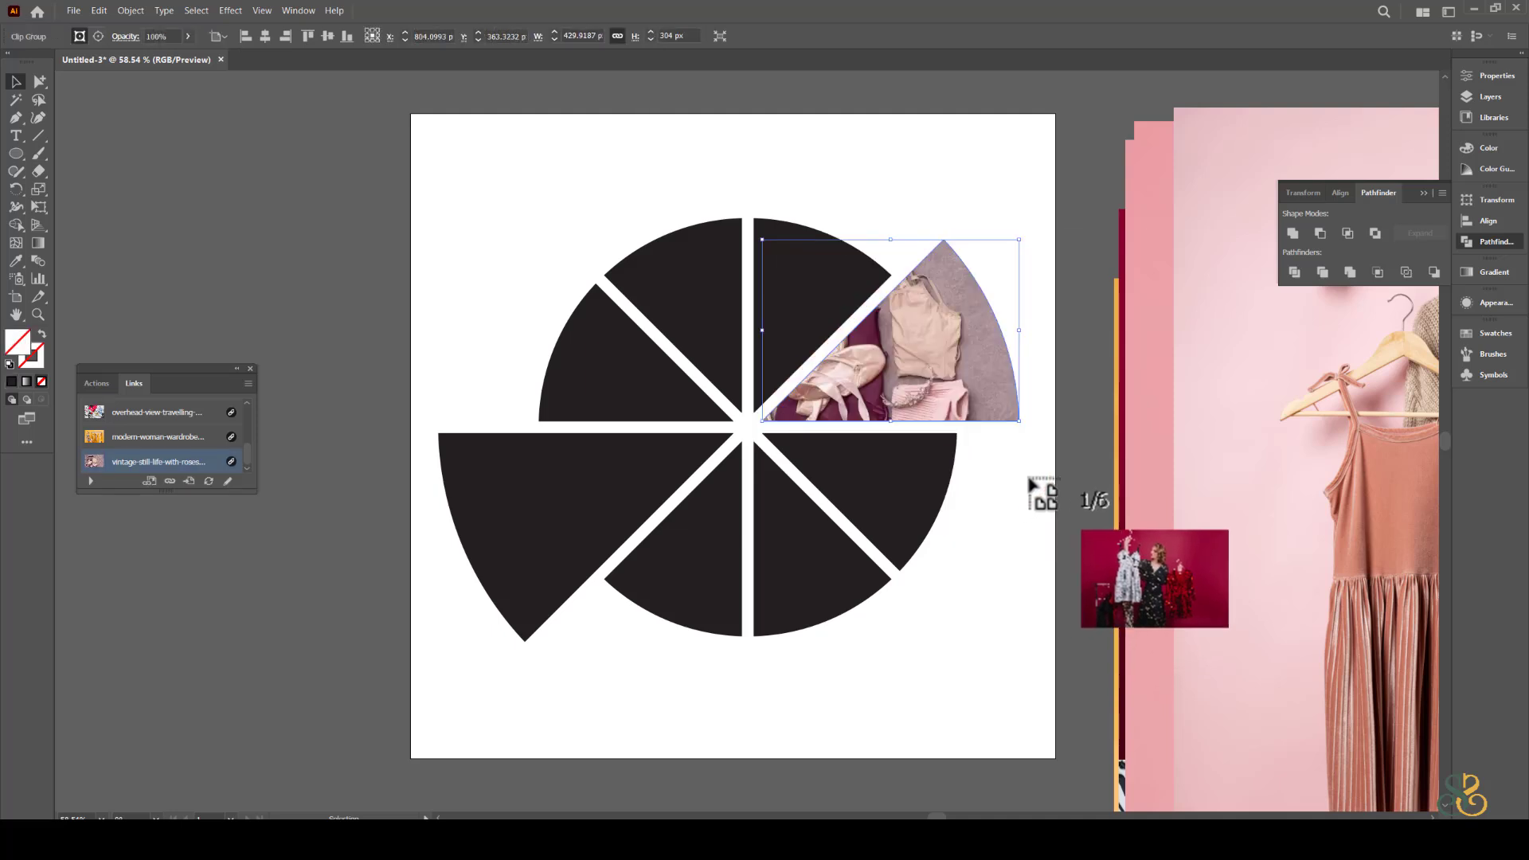
Scale down the still-life-spring-wardrobe photo over the upper segment just right of the vertical gap and send it to the back.
left_click_drag(1056, 416, 927, 416)
left_click_drag(1161, 400, 579, 288)
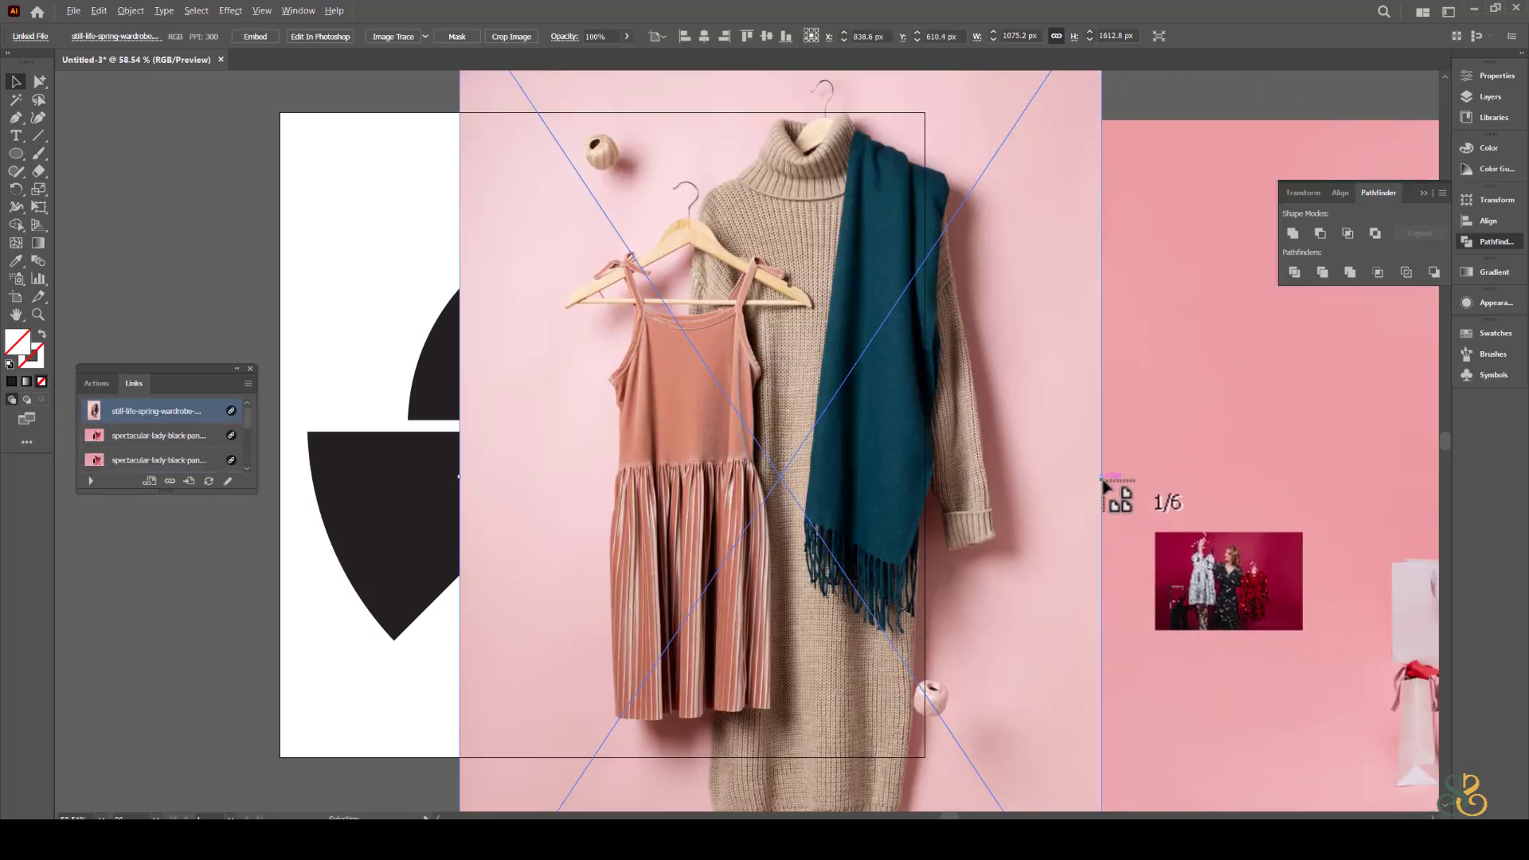
left_click_drag(1102, 478, 858, 476)
left_click_drag(805, 485, 699, 336)
key("ctrl+shift+[")
Fit the still-life-spring-wardrobe photo to the upper segment just right of the vertical gap and make a clipping mask from them.
left_click_drag(713, 226, 728, 213)
left_click(673, 269, "shift")
right_click(672, 269)
left_click(754, 467)
left_click(1083, 385)
Scale down one spectacular-lady photo, send it to the back and clip it to the lower segment just left of the vertical gap.
left_click_drag(1164, 400, 457, 292)
left_click_drag(1417, 384, 1035, 374)
left_click_drag(881, 376, 526, 544)
key("ctrl+shift+[")
left_click_drag(320, 673, 369, 661)
left_click(587, 554, "shift")
right_click(587, 555)
left_click(669, 445)
Scale the other spectacular-lady photo to about 536 × 357 px, send it back and clip it to the upper segment left of the vertical gap.
left_click_drag(1336, 594, 591, 446)
left_click_drag(1371, 360, 681, 339)
key("ctrl+shift+[")
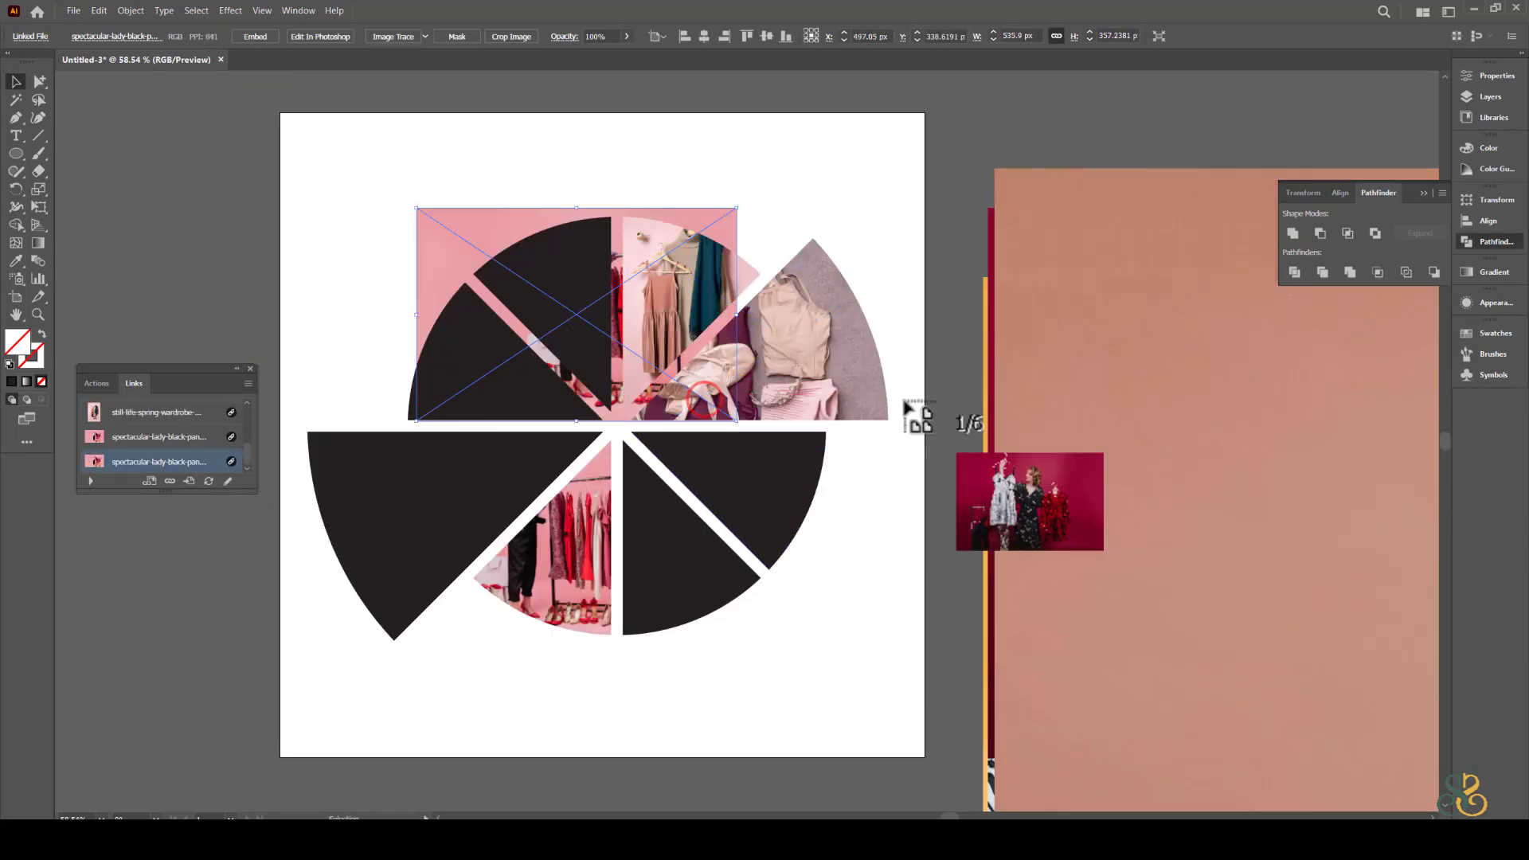
left_click(584, 246, "shift")
right_click(584, 246)
left_click(643, 446)
Scale the smooth-textured-handkerchief photo to about 366 × 549 px, send it back and clip it to the lower segment right of the vertical gap.
left_click_drag(1219, 445, 1207, 444)
left_click_drag(1285, 441, 661, 310)
left_click_drag(687, 311, 670, 524)
left_click_drag(341, 249, 642, 430)
left_click_drag(1122, 789, 730, 285)
left_click_drag(250, 197, 581, 391)
left_click_drag(1051, 769, 635, 314)
left_click_drag(618, 236, 622, 589)
left_click_drag(676, 683, 708, 283)
left_click_drag(877, 192, 765, 360)
key("ctrl+shift+[")
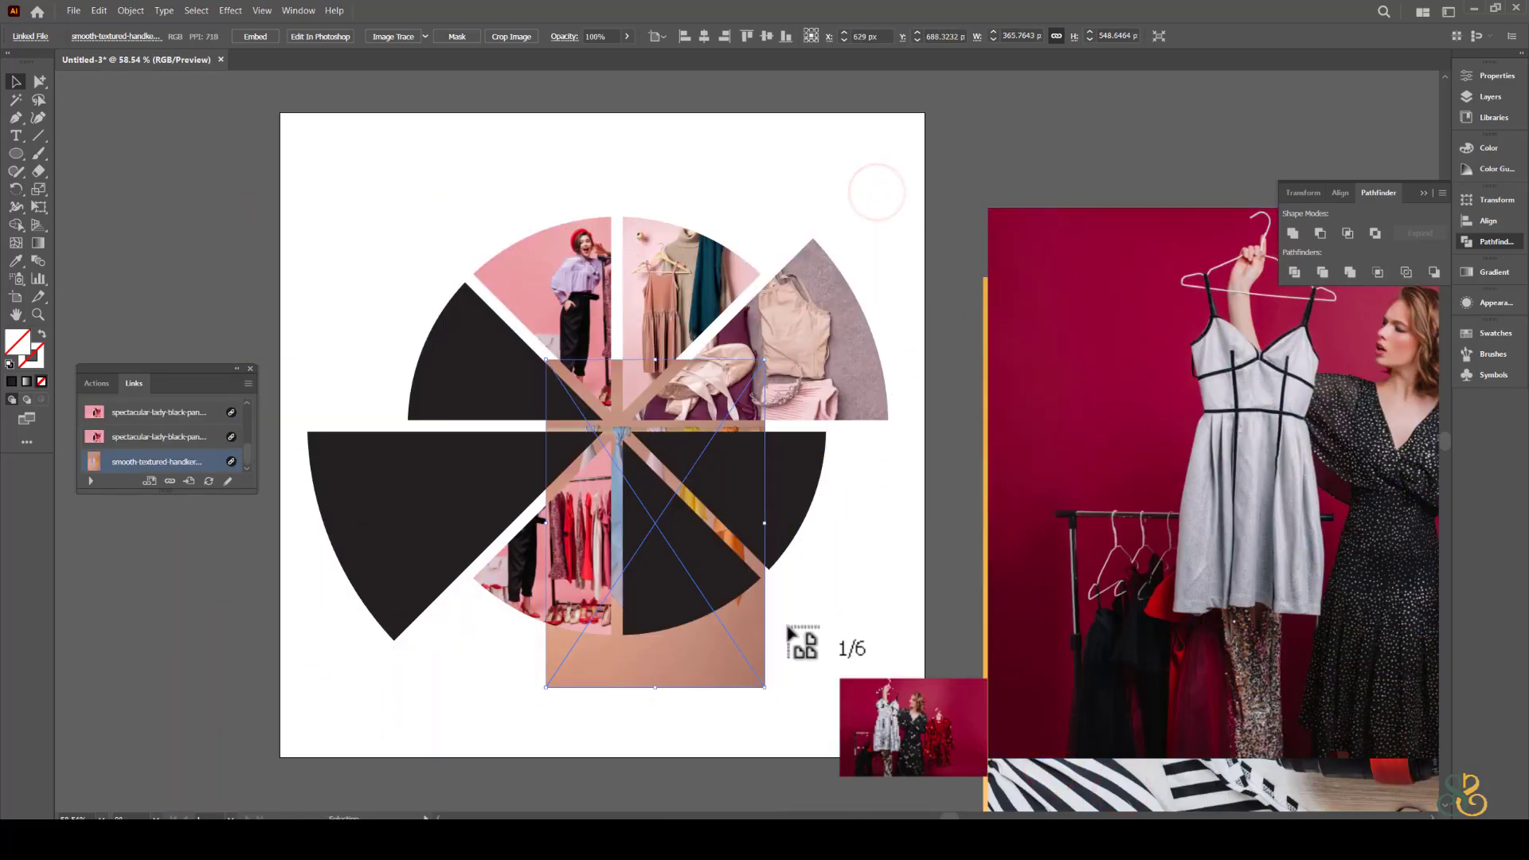
left_click(707, 587)
Scale down the serious-short-haired-girl photo and clip it to the left-hand segment just above the horizontal gap.
left_click_drag(635, 446, 769, 558)
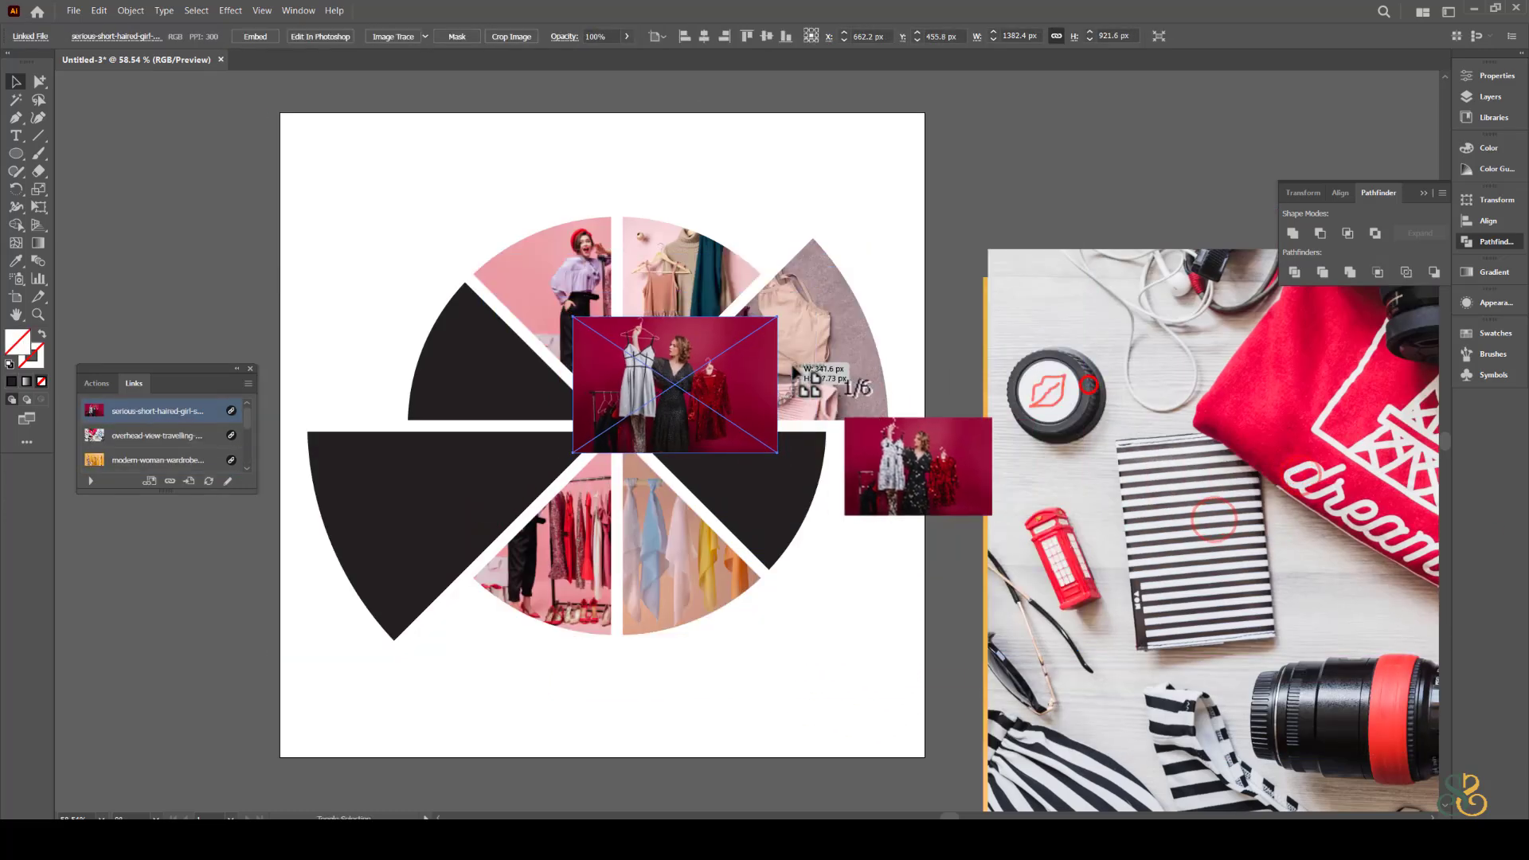
left_click_drag(768, 373, 538, 341)
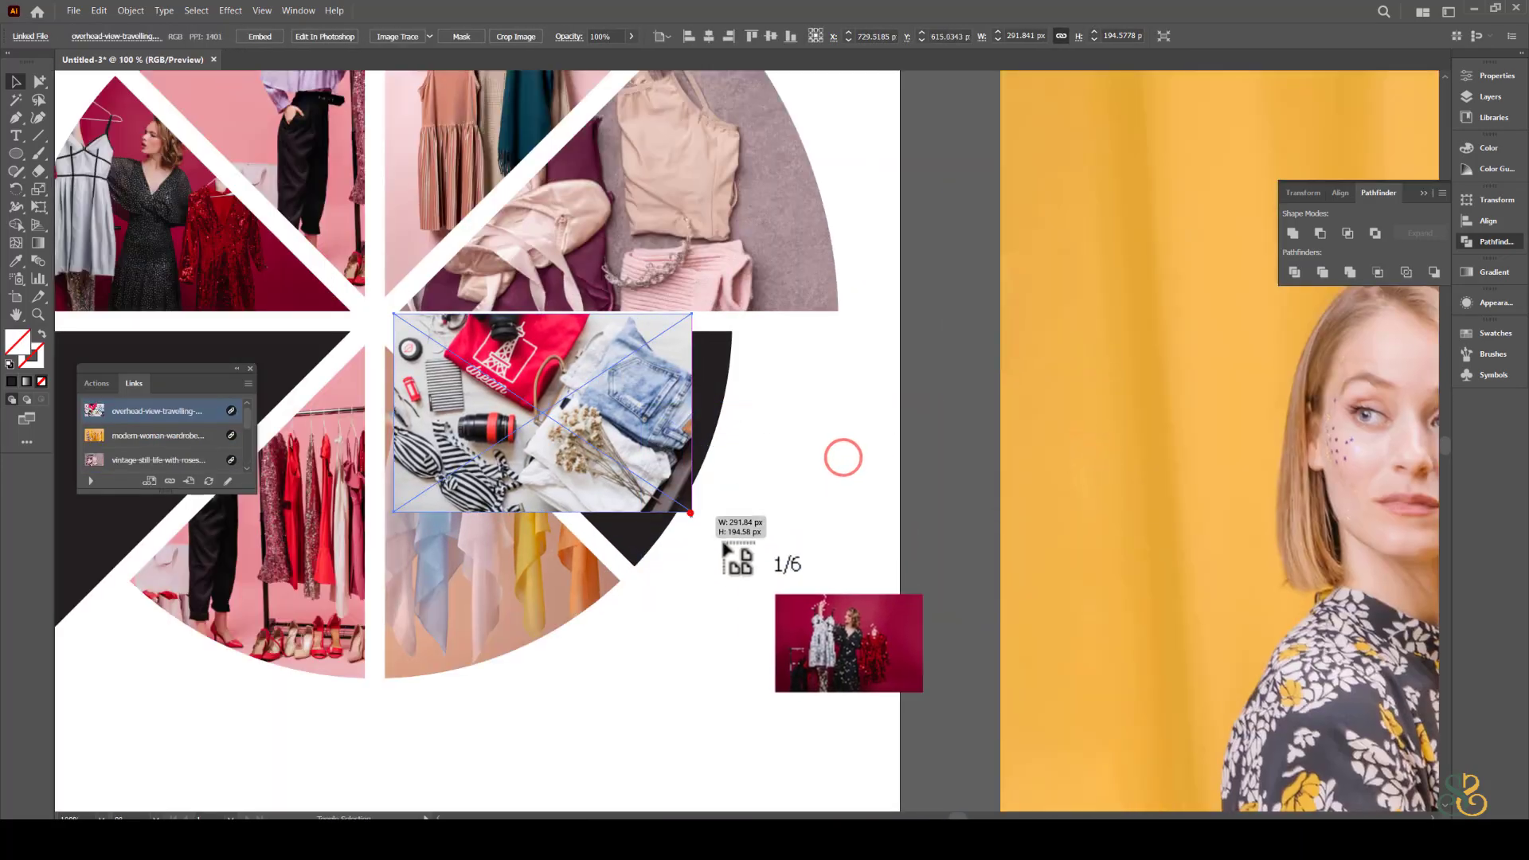
Clip the overhead-view-travelling-bag photo to the right-hand segment and the modern-woman-wardrobe photo to the enlarged left-hand segment, both below the horizontal gap.
right_click(629, 381)
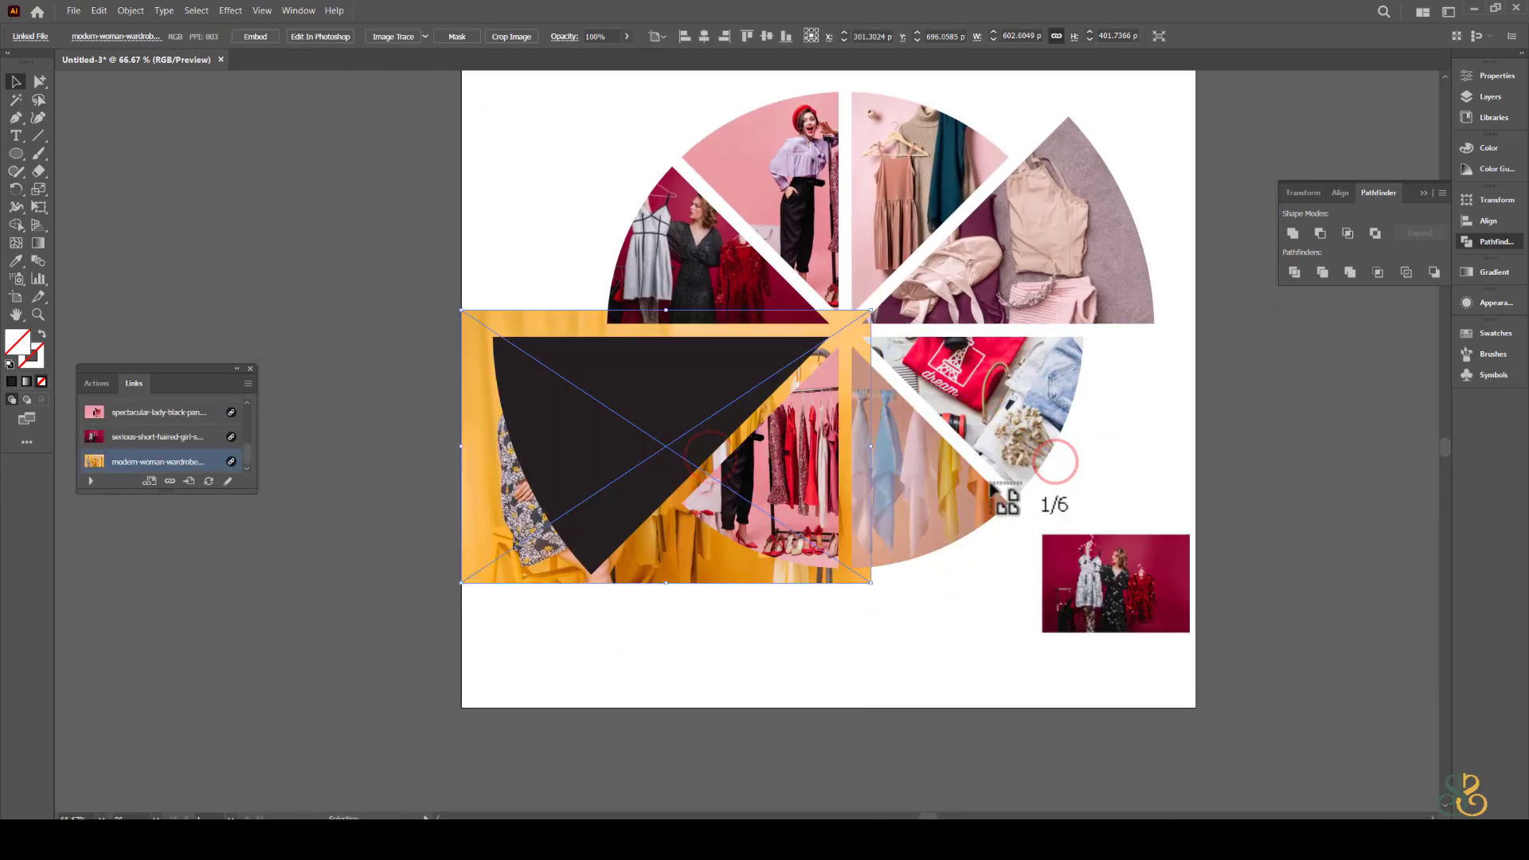
right_click(608, 342)
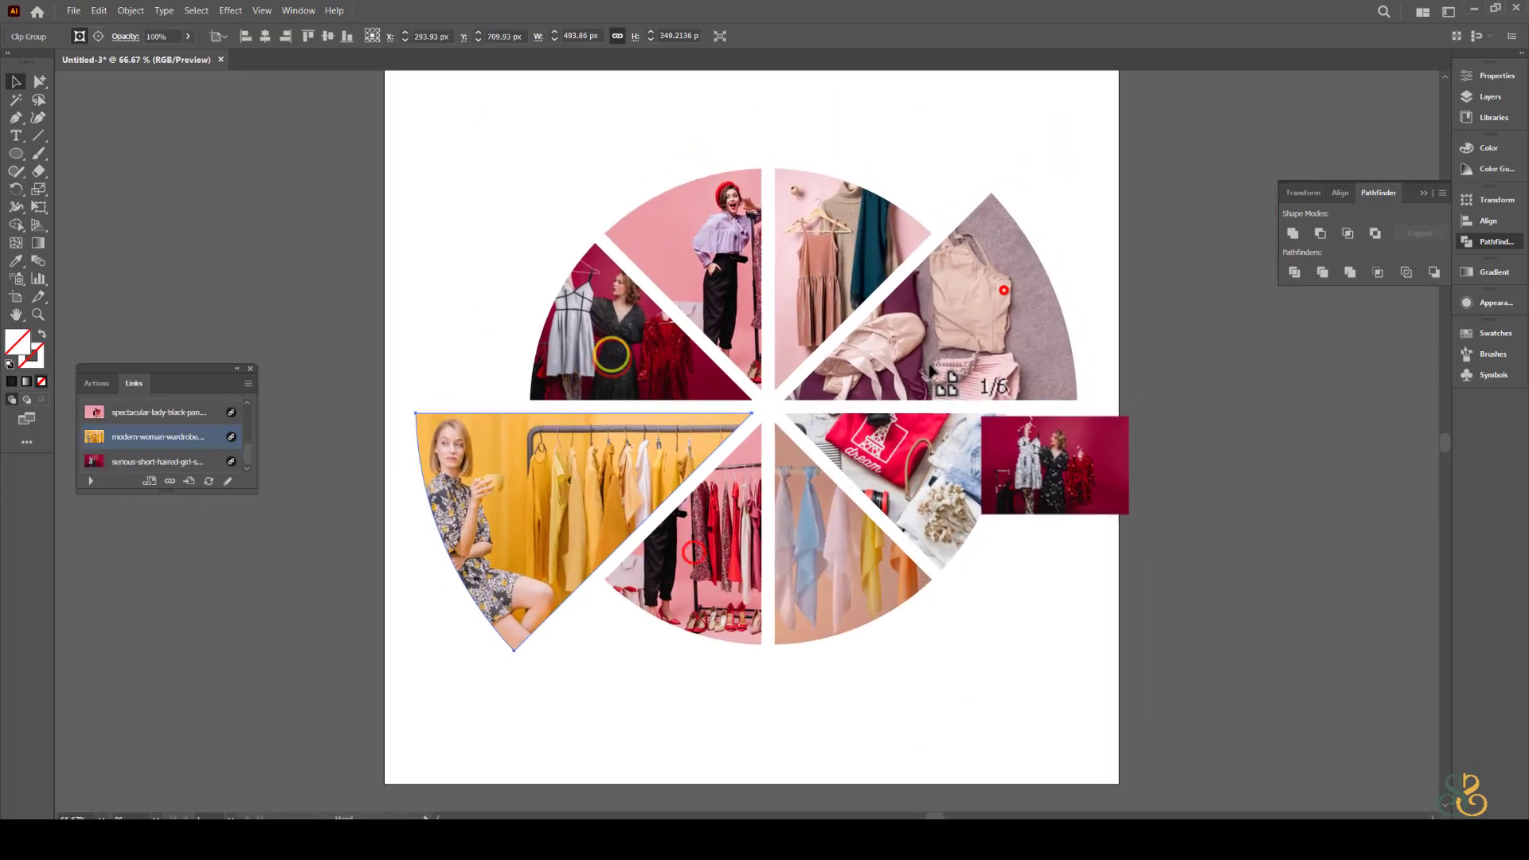
Group all eight clipped segments and centre the group horizontally and vertically on the artboard.
scroll(930, 390, "down", 1)
left_click_drag(1055, 400, 989, 404)
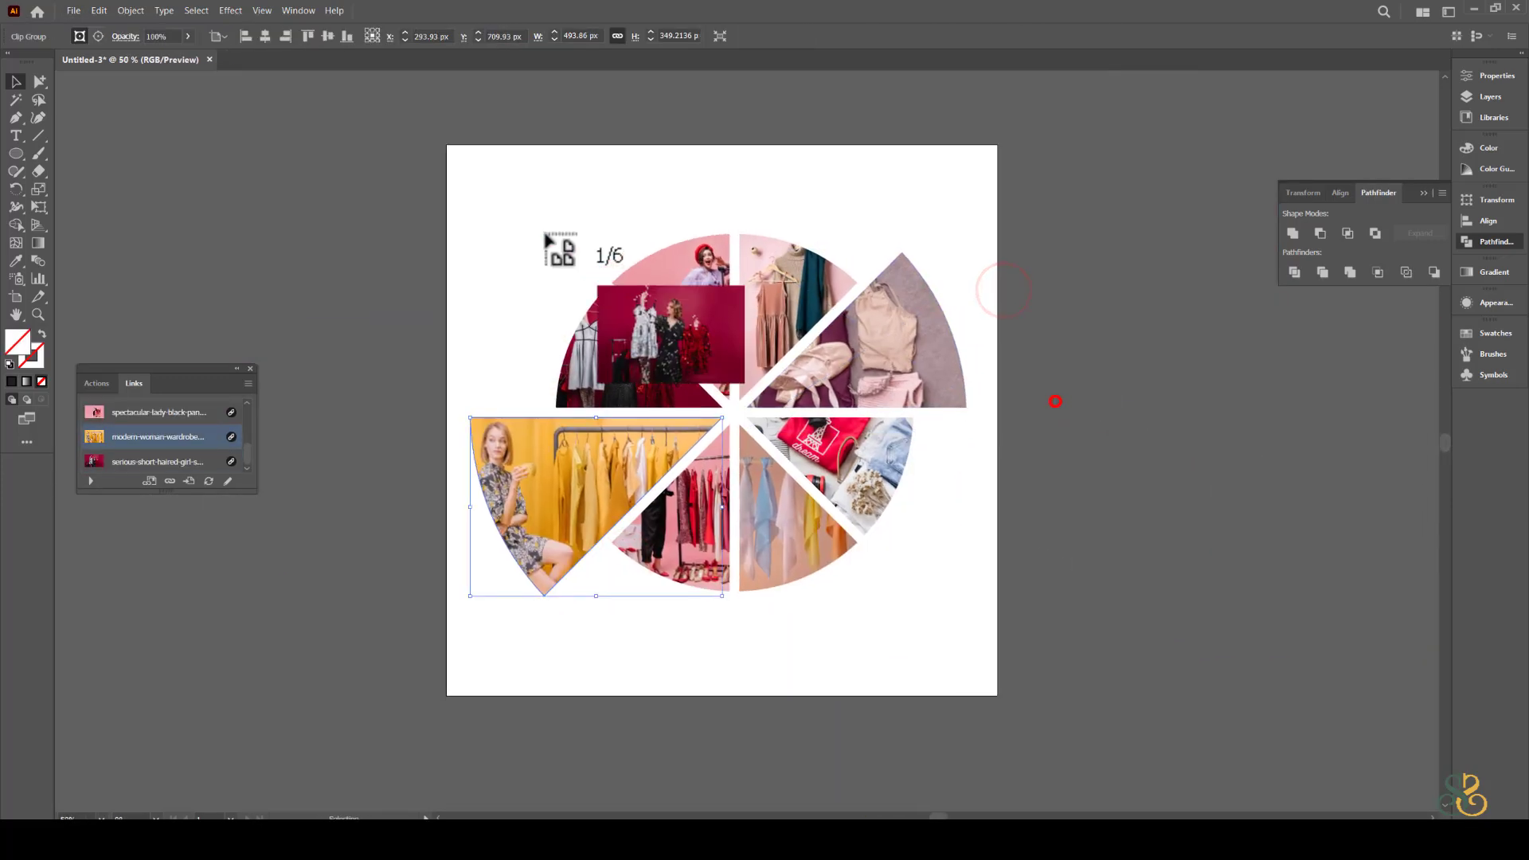
left_click_drag(545, 239, 982, 639)
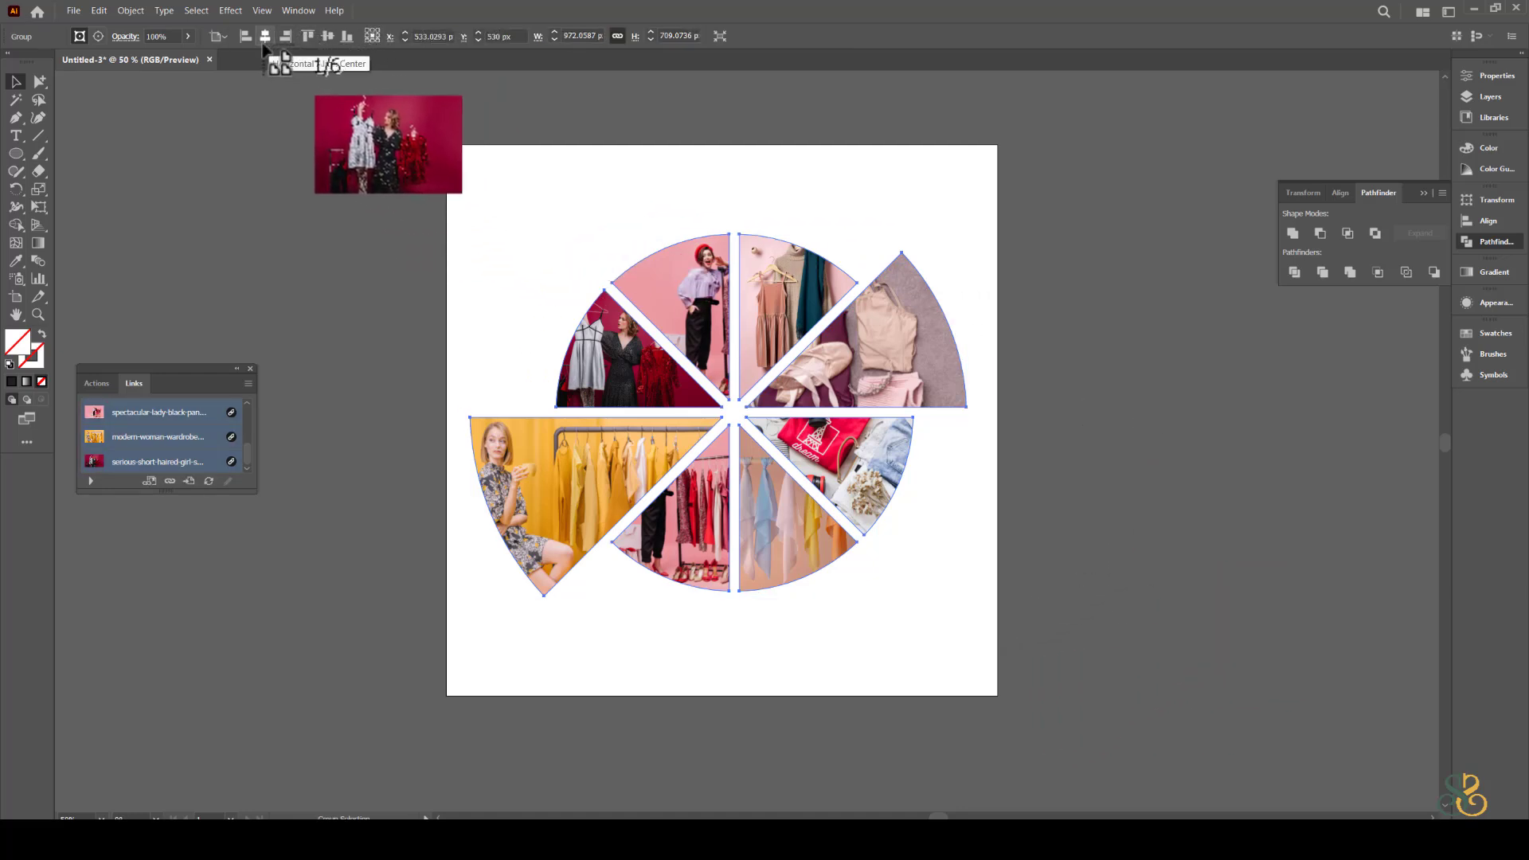
left_click(328, 37)
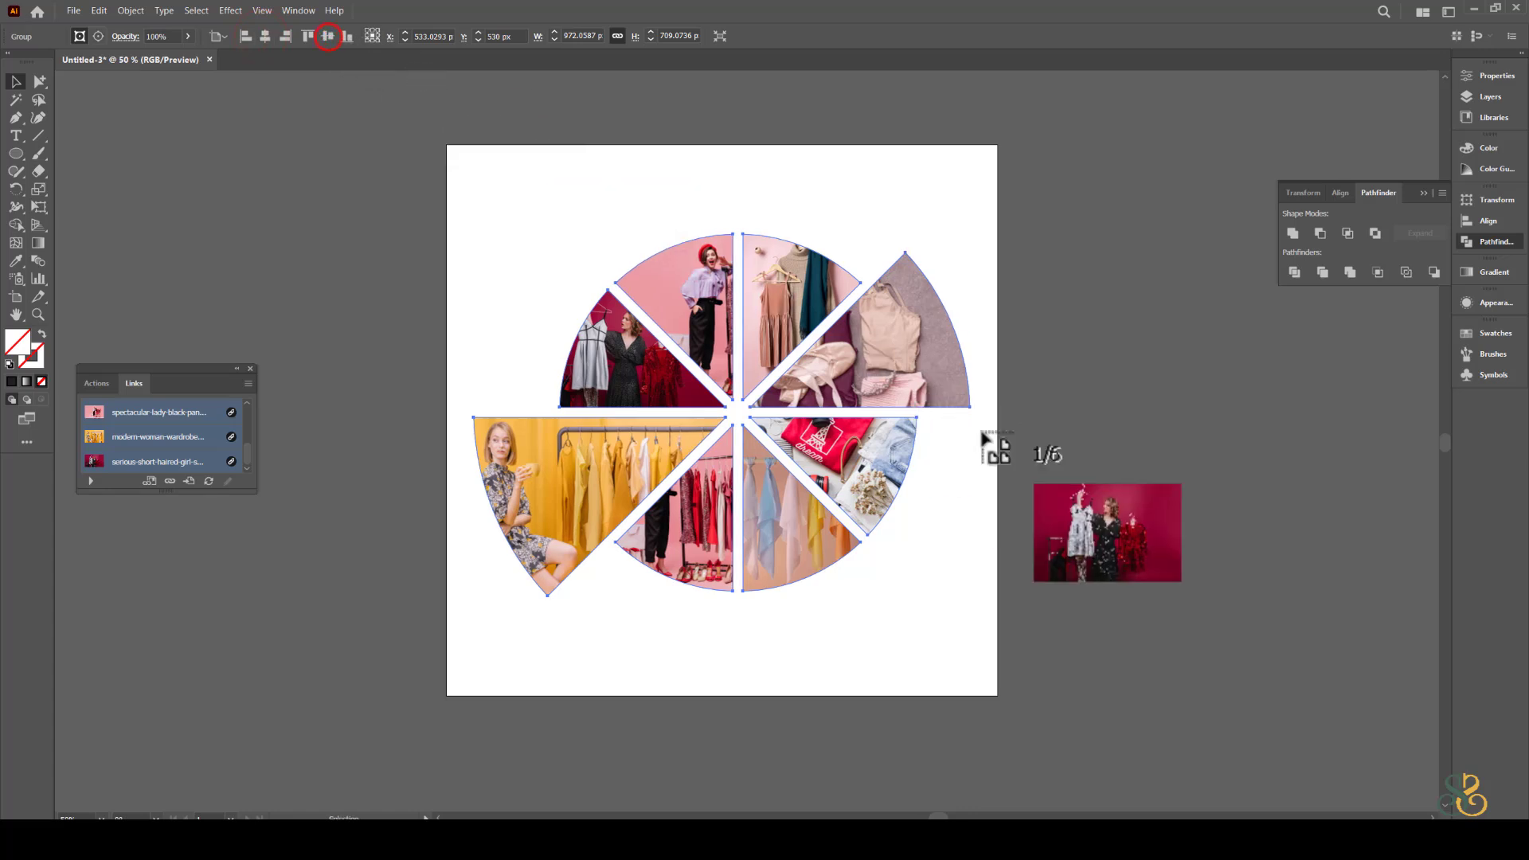
left_click(1083, 506)
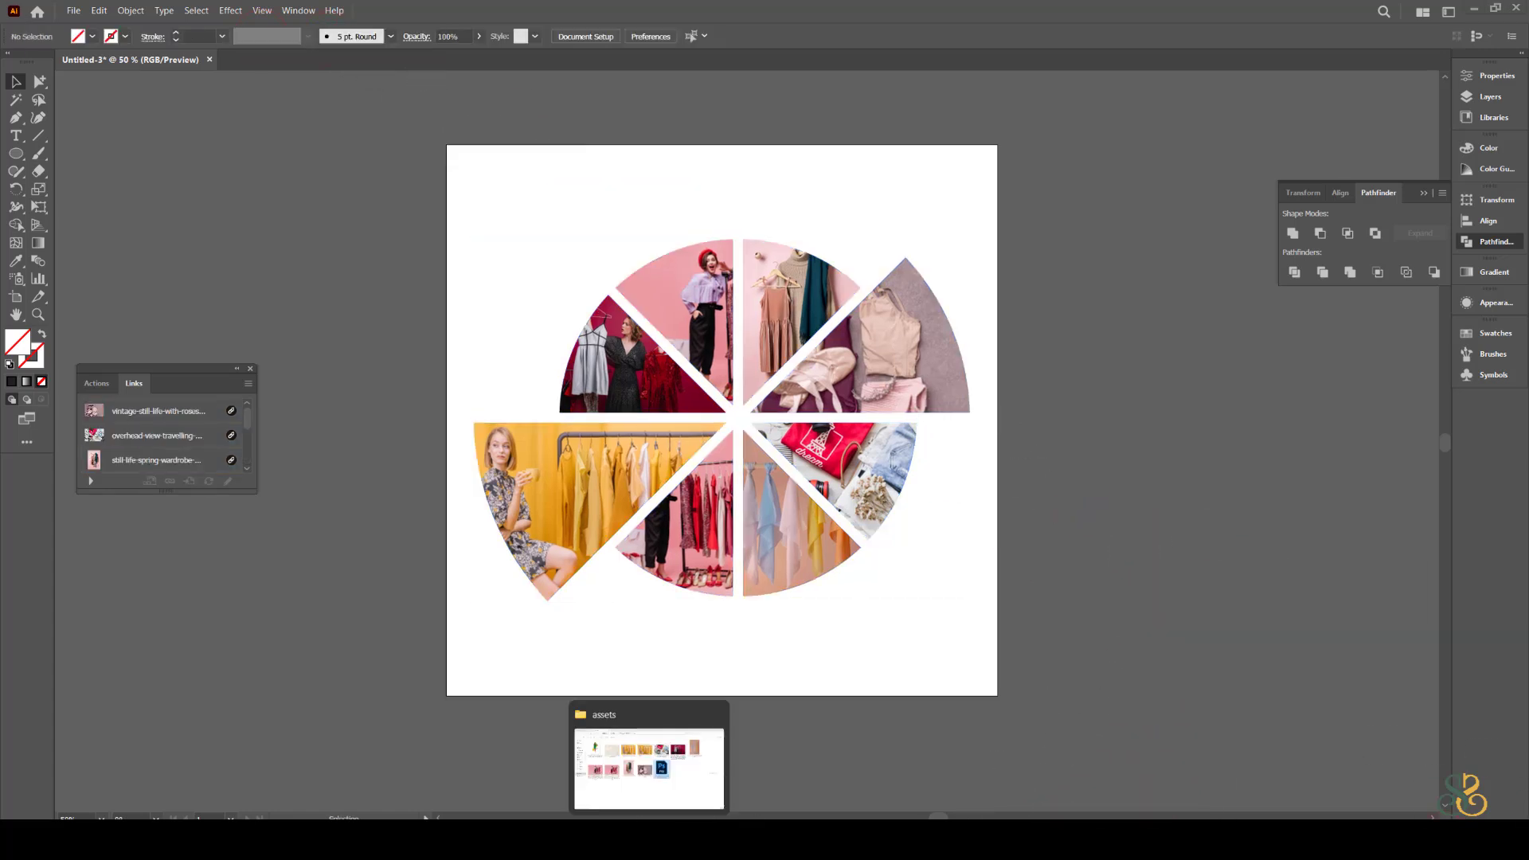
Place the full-length-portrait PSD cutout of the young woman from the assets folder onto the artboard.
left_click(79, 12)
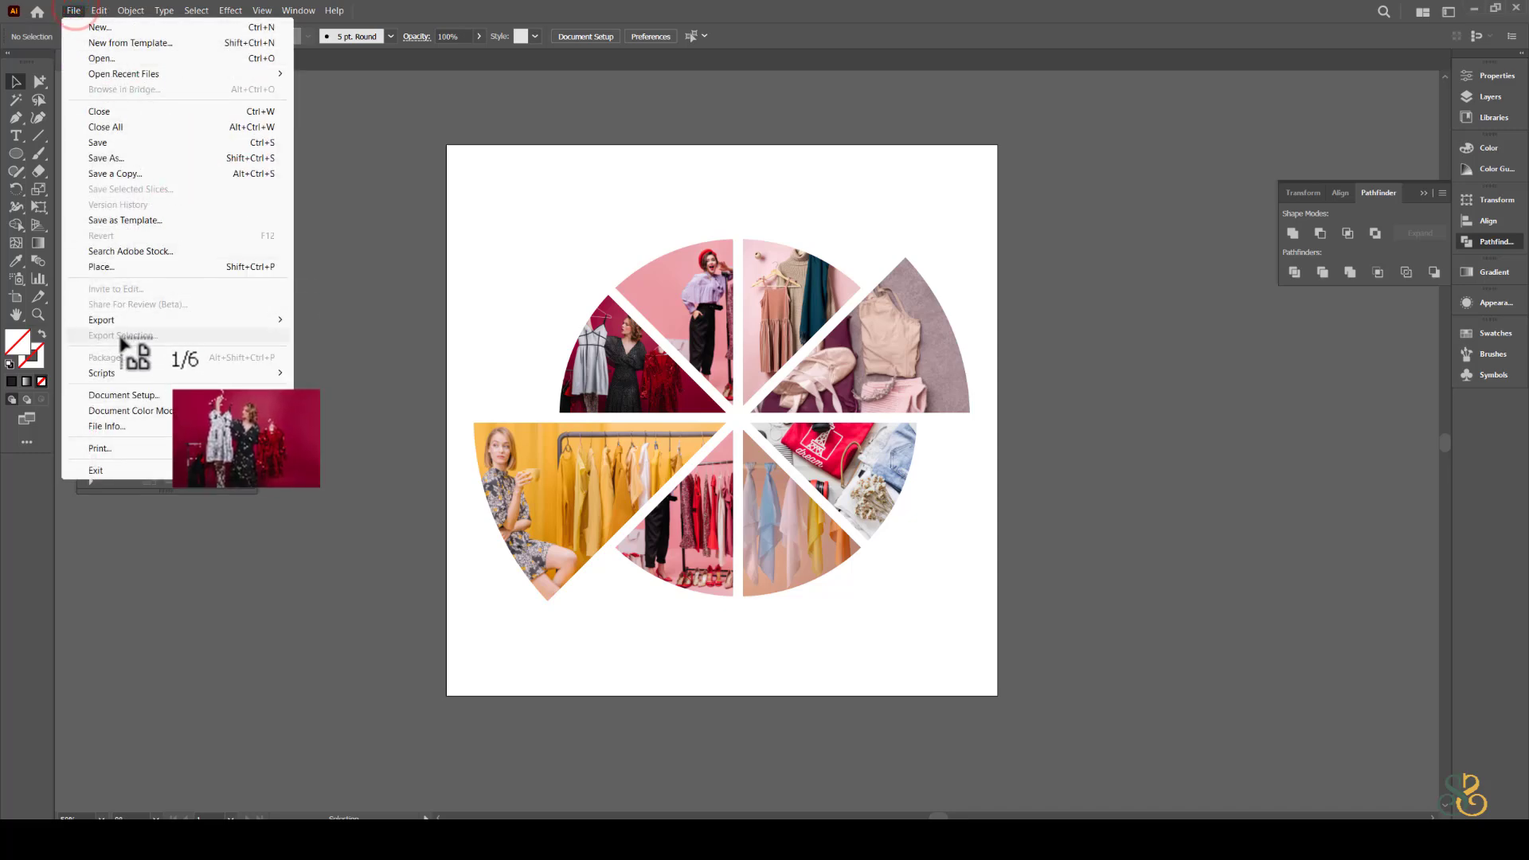
left_click(100, 267)
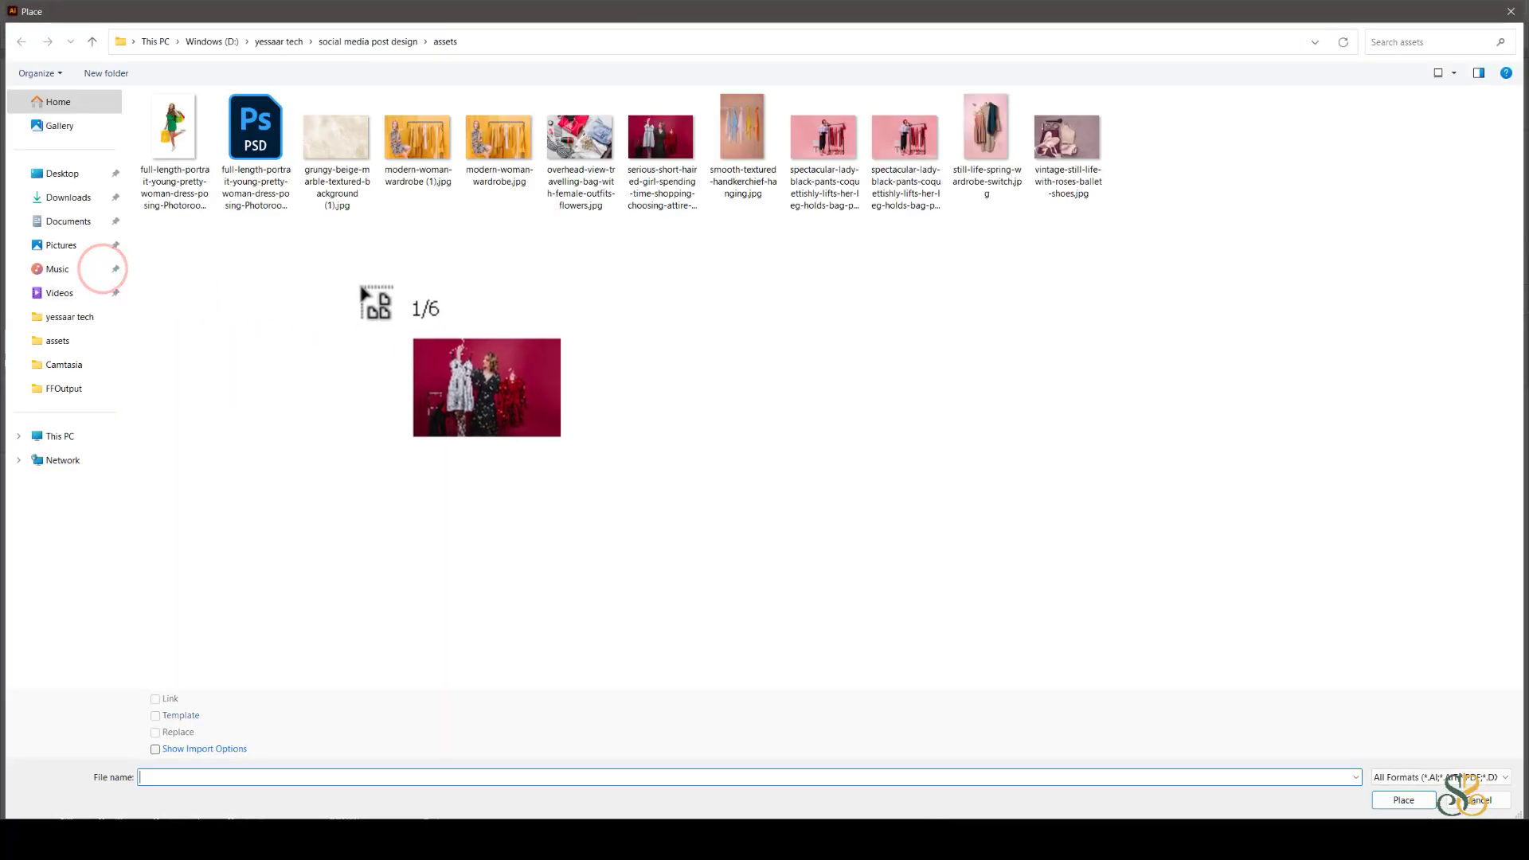
double_click(266, 129)
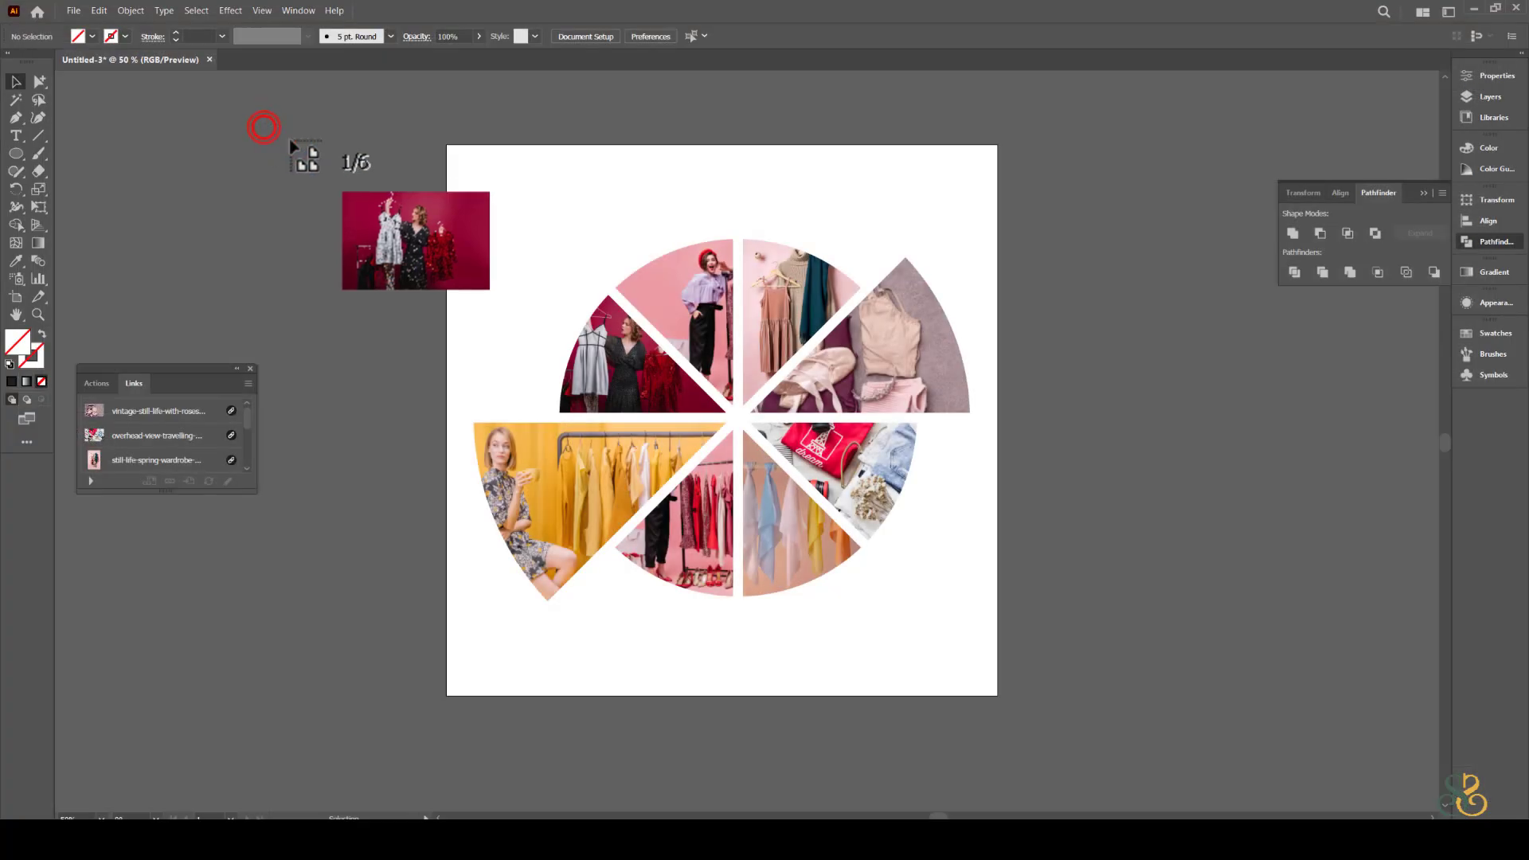
left_click(590, 210)
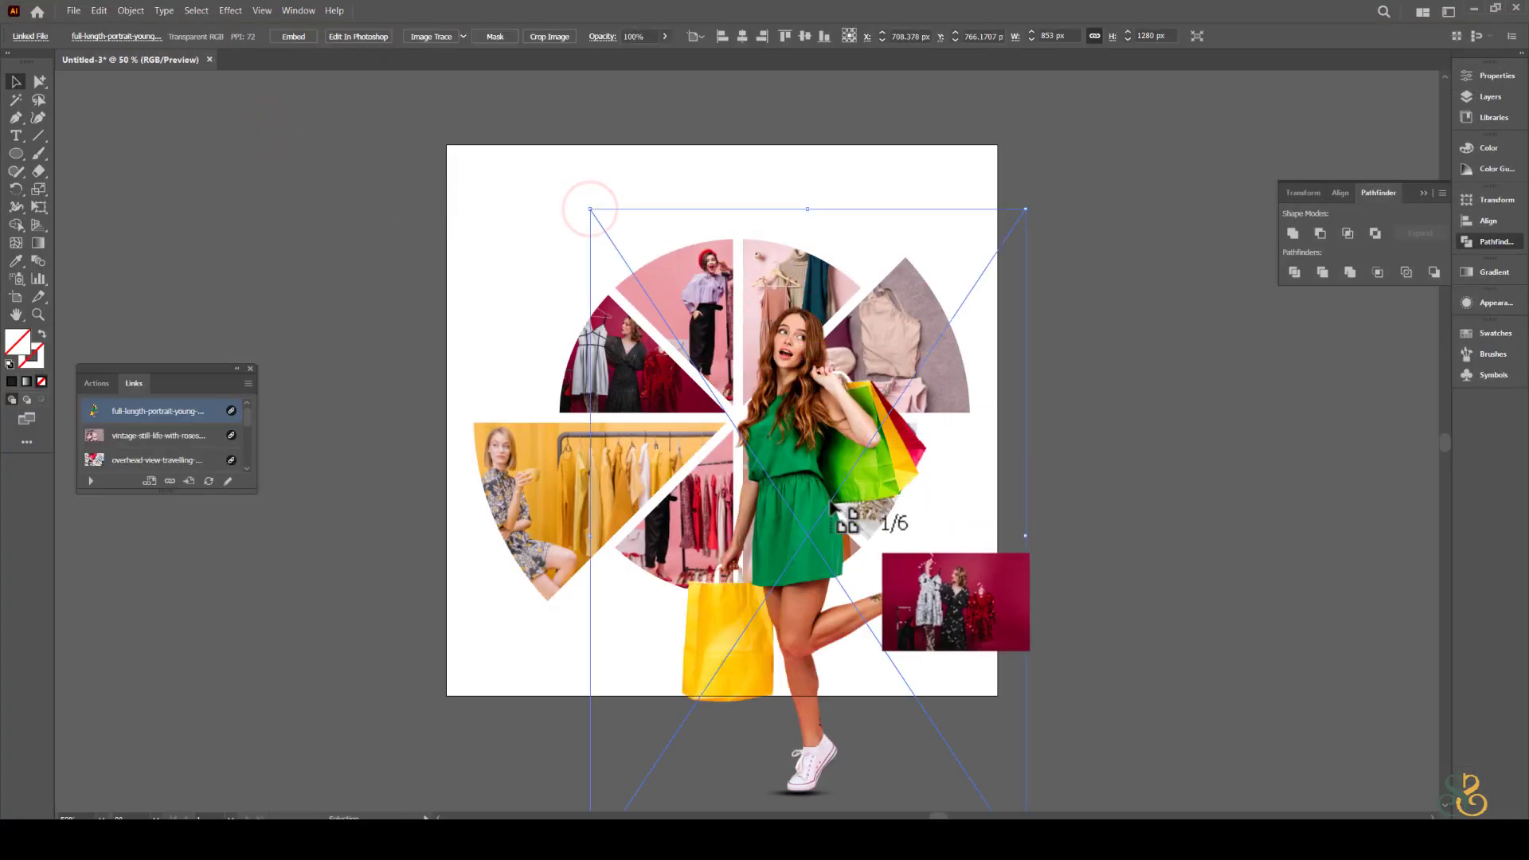
Move the photo wheel up and scale the woman cutout to about 771 × 1157 px, positioning her in front of the wheel's centre.
left_click_drag(813, 506, 749, 382)
left_click_drag(744, 89, 744, 151)
left_click_drag(958, 405, 939, 319)
left_click(751, 494)
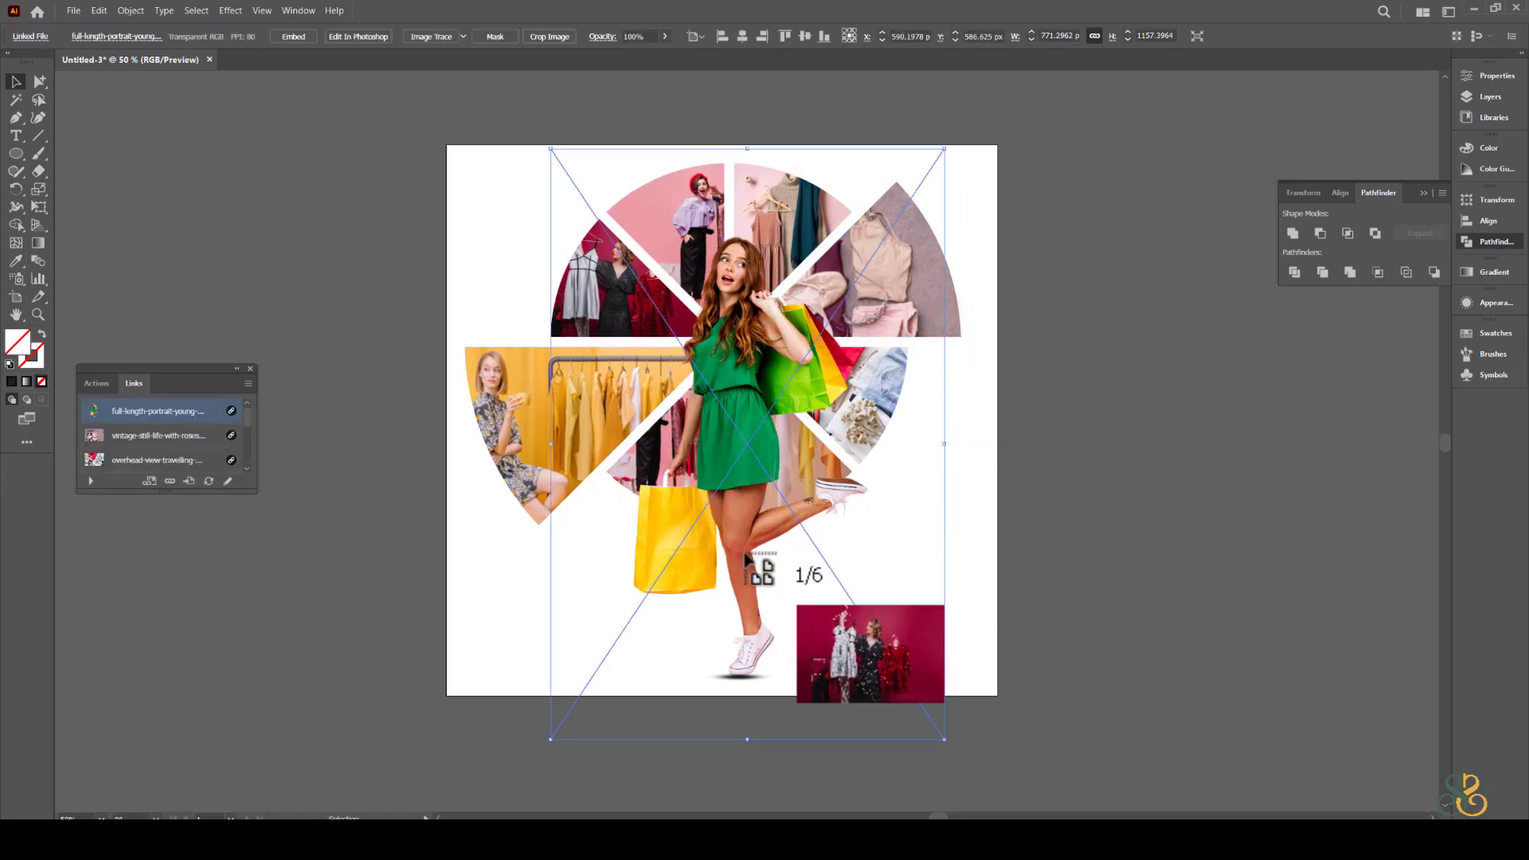
left_click_drag(745, 548, 742, 546)
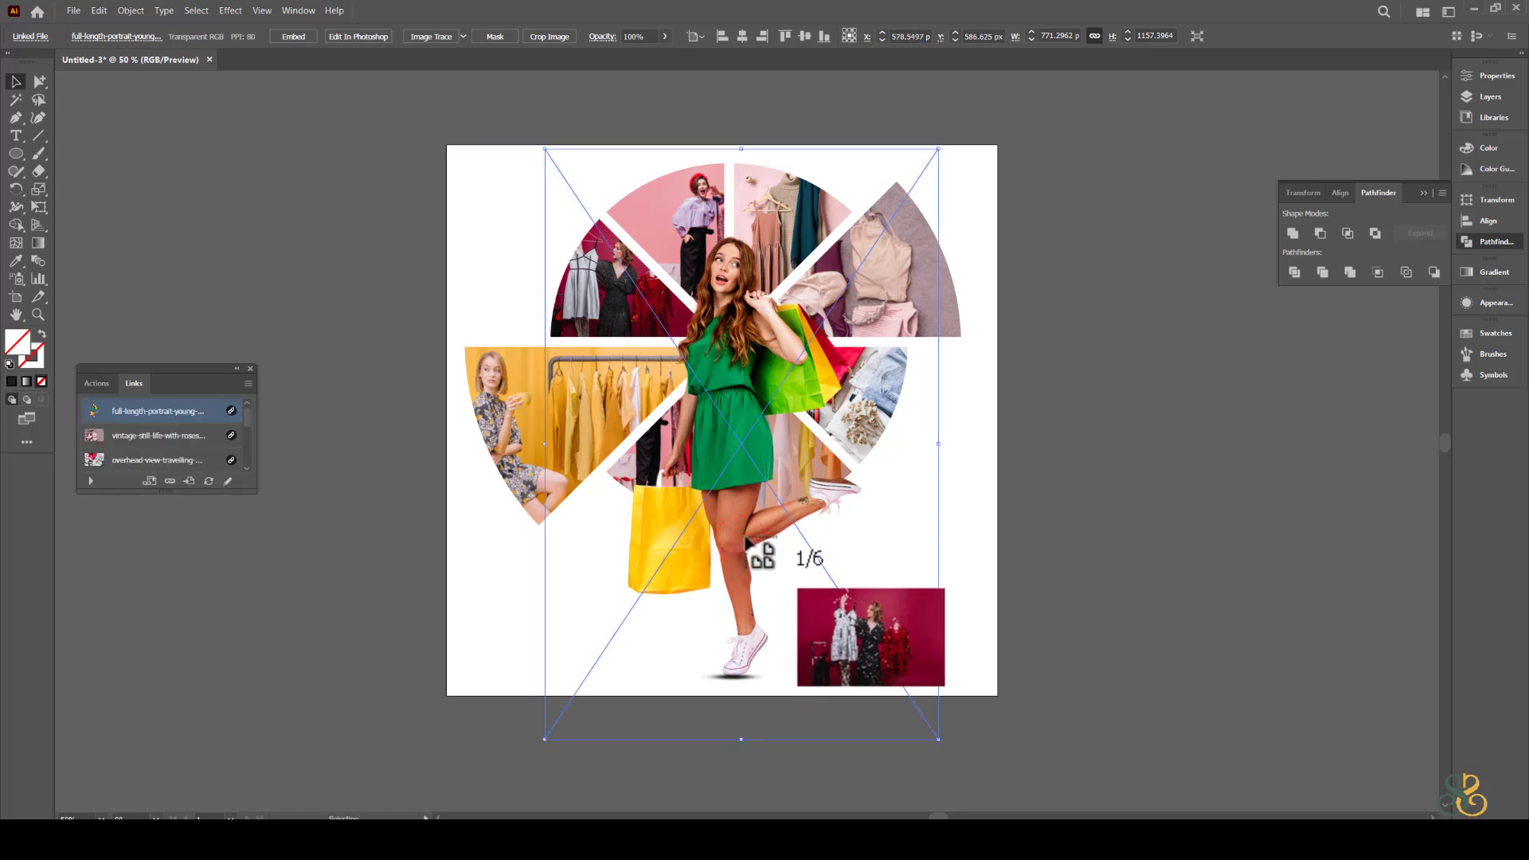
Place the image grungy-beige-marble-textured-background (1).jpg from the assets folder over the artboard's upper area.
left_click(74, 11)
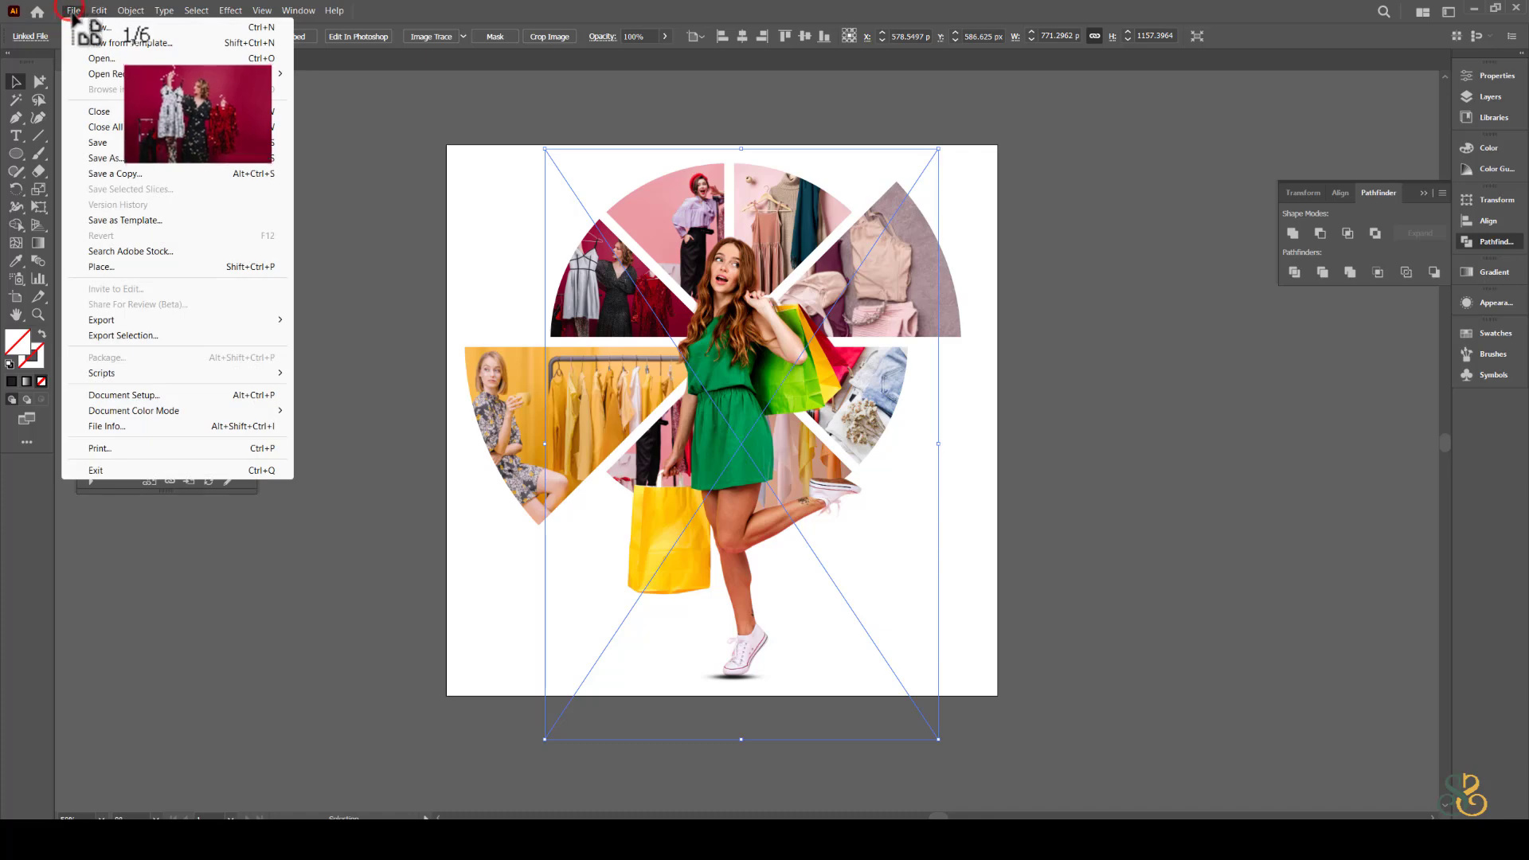
left_click(117, 268)
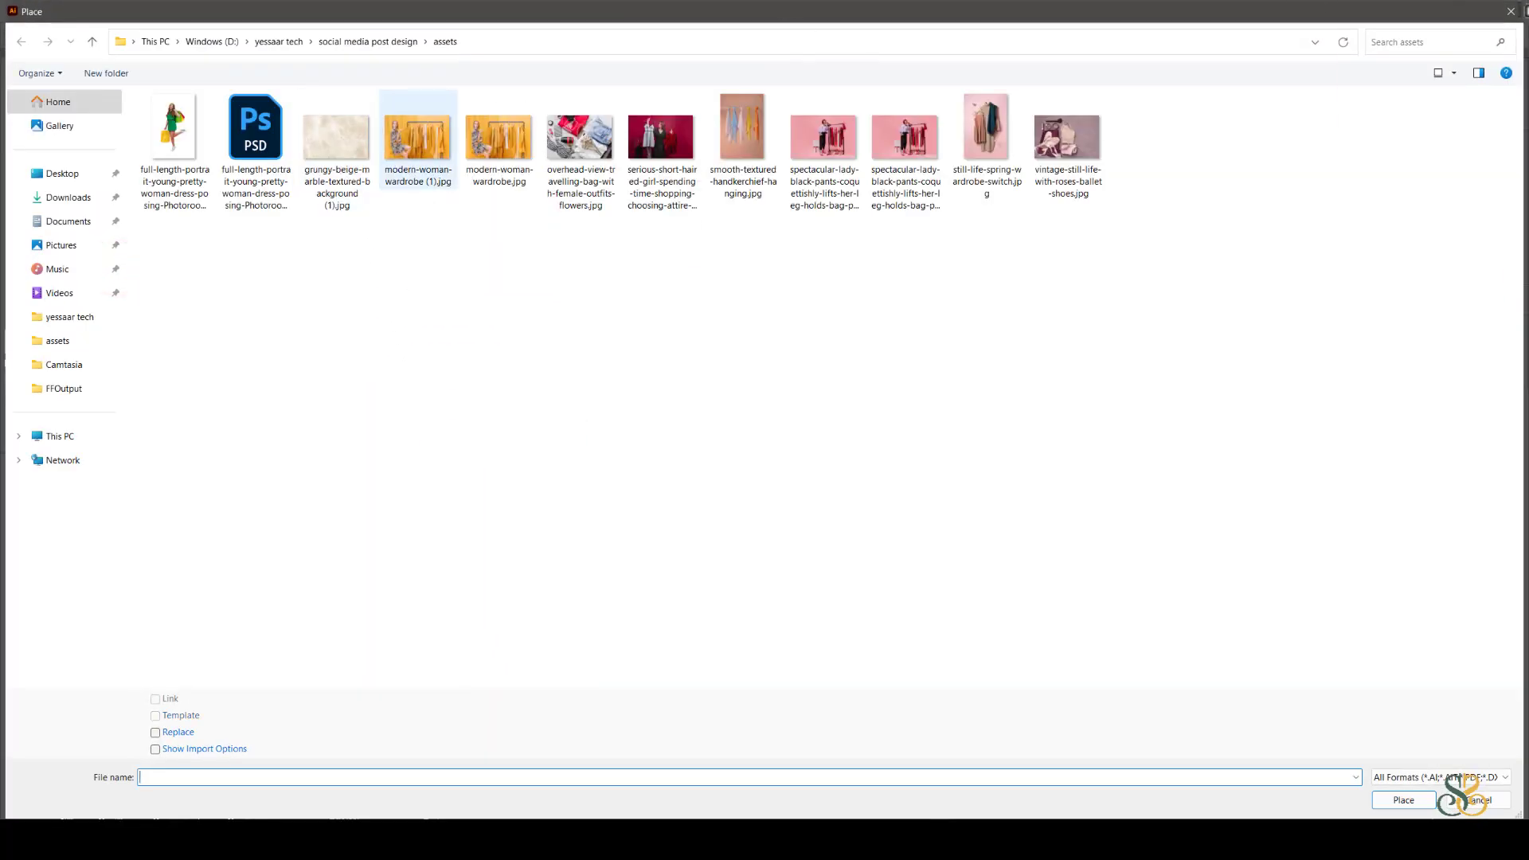
left_click(341, 140)
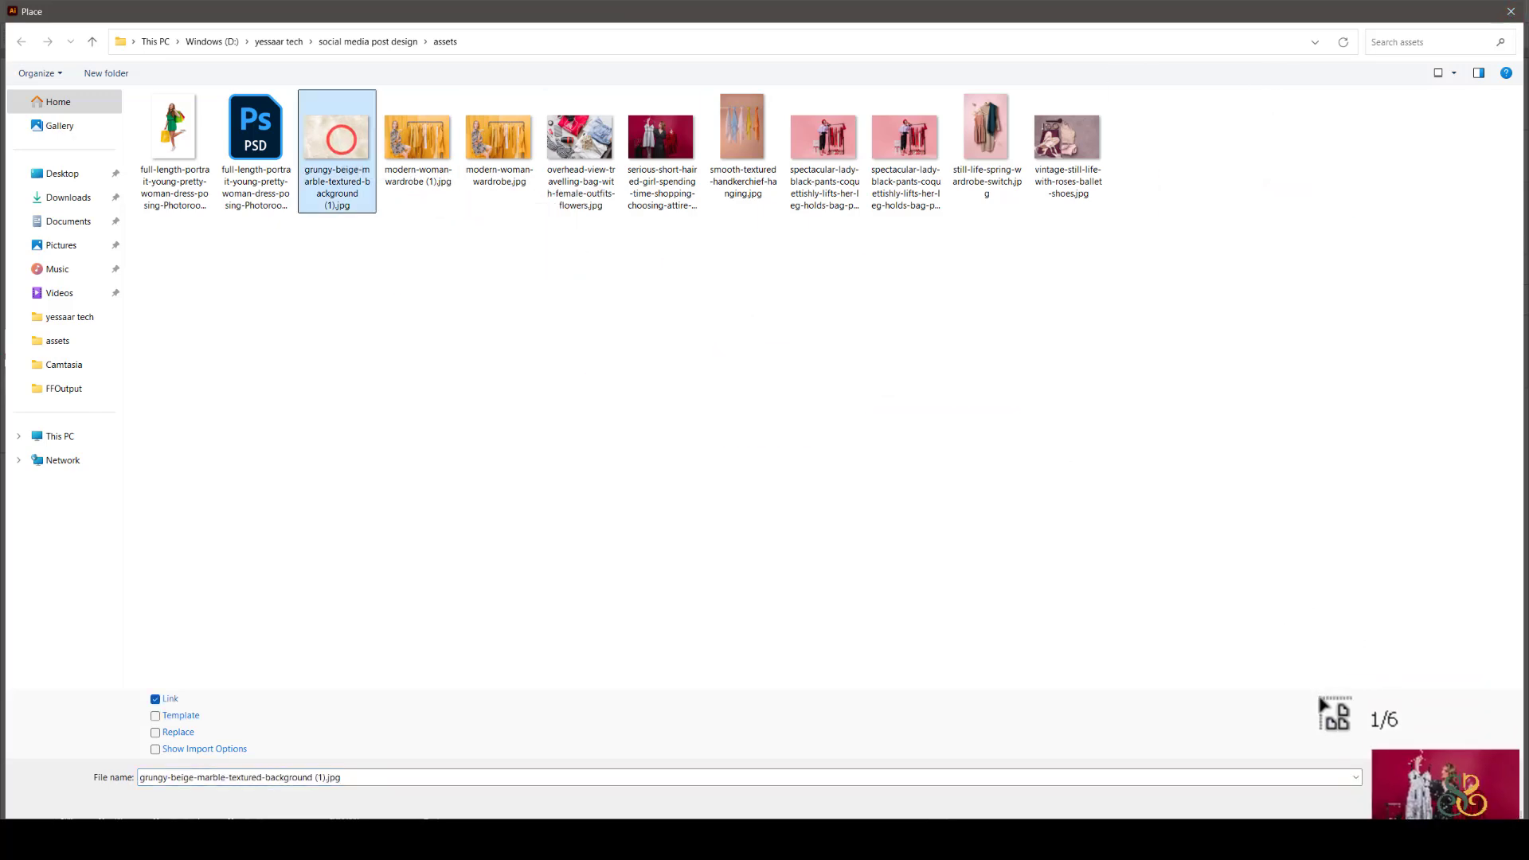
left_click(1404, 803)
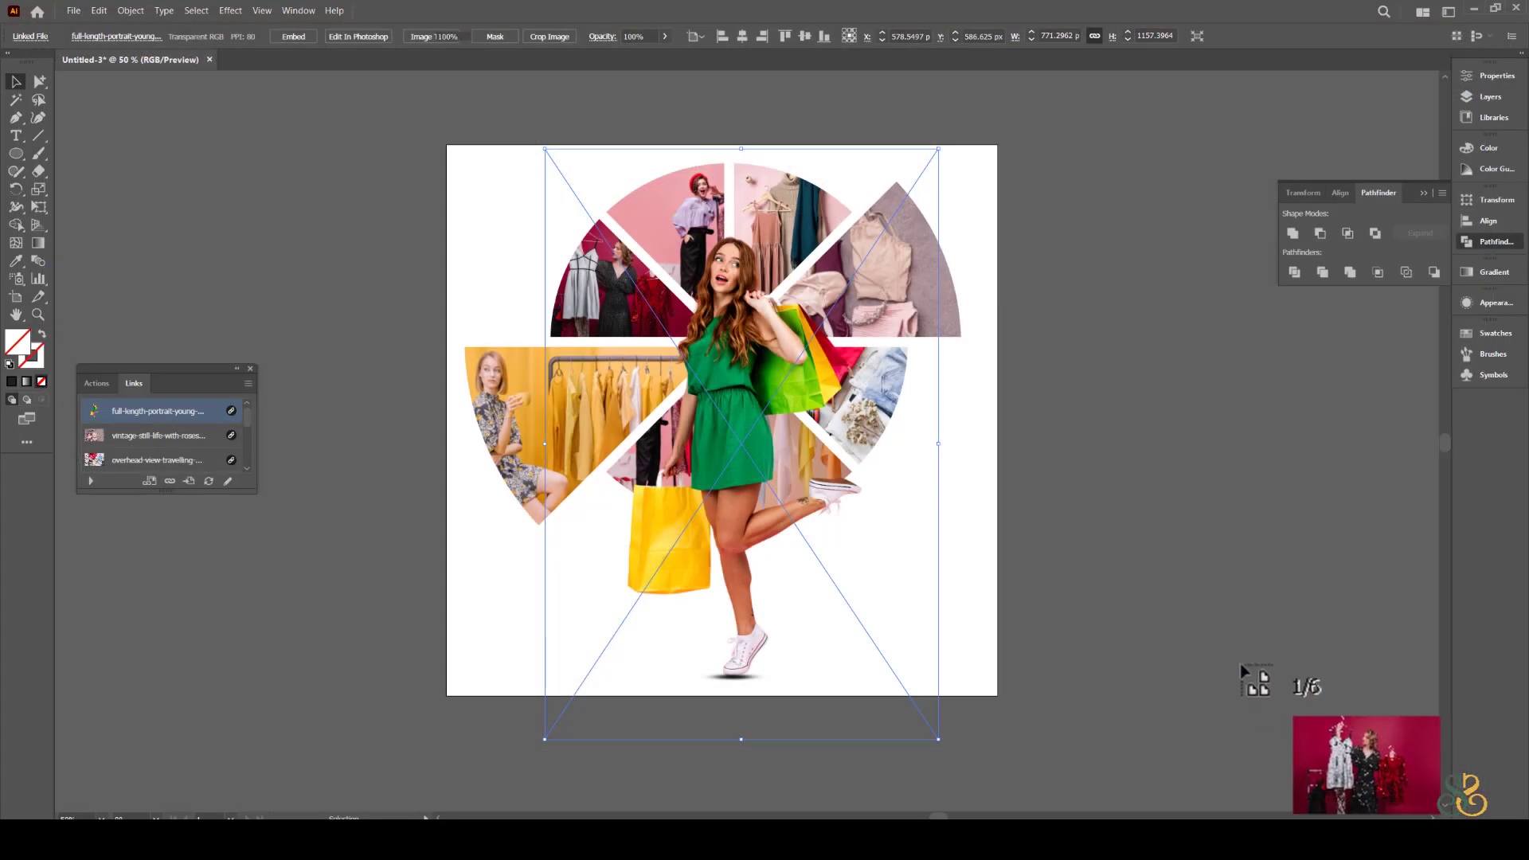
left_click(429, 134)
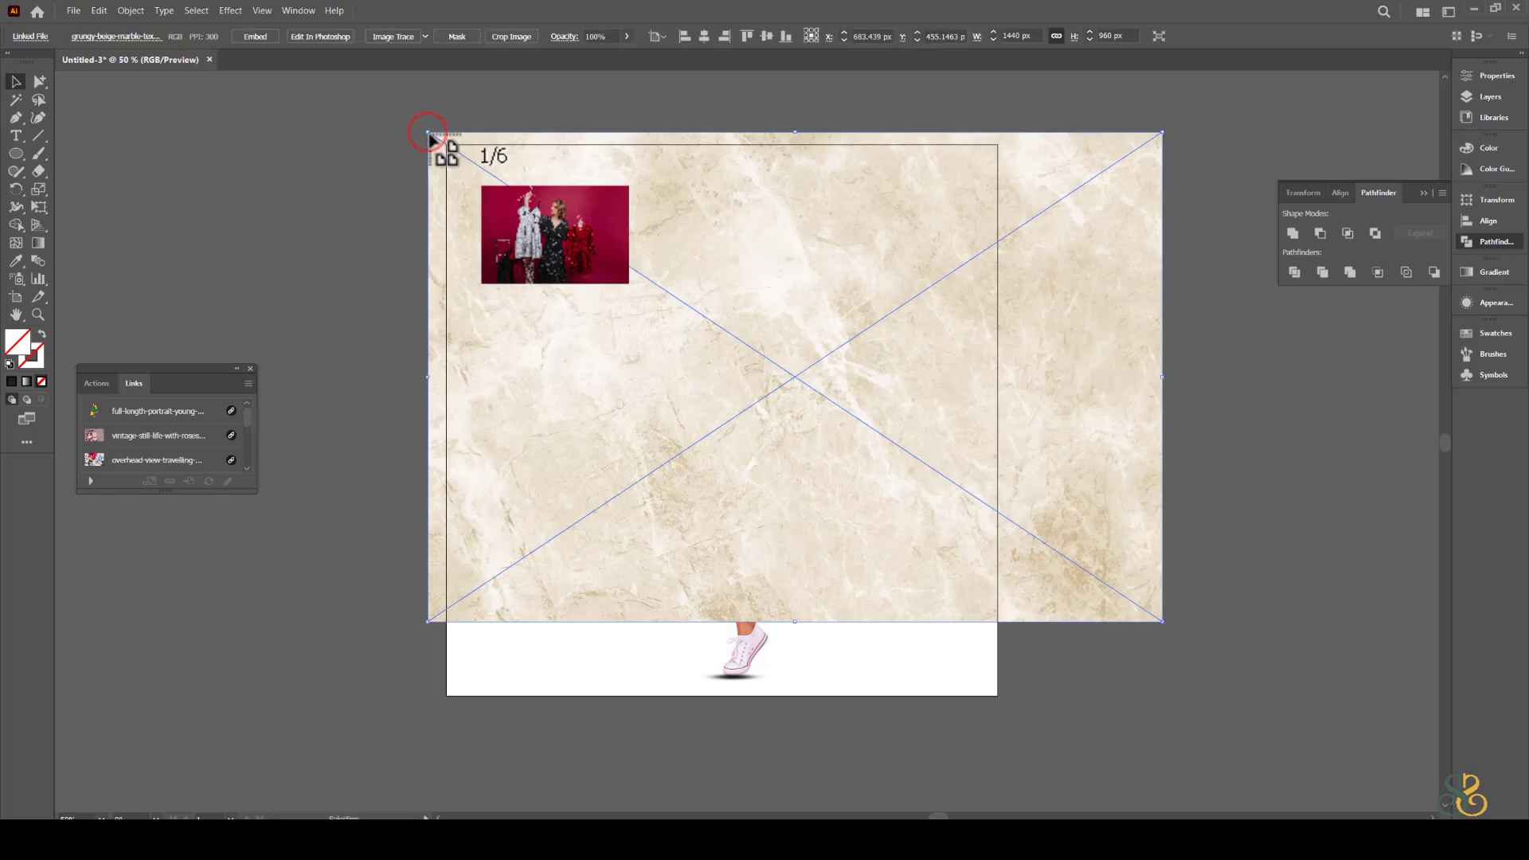
Scale the marble image to about 1693 × 1129 px so it covers the artboard, and arrange it directly behind the woman cutout.
left_click_drag(1168, 632, 1331, 717)
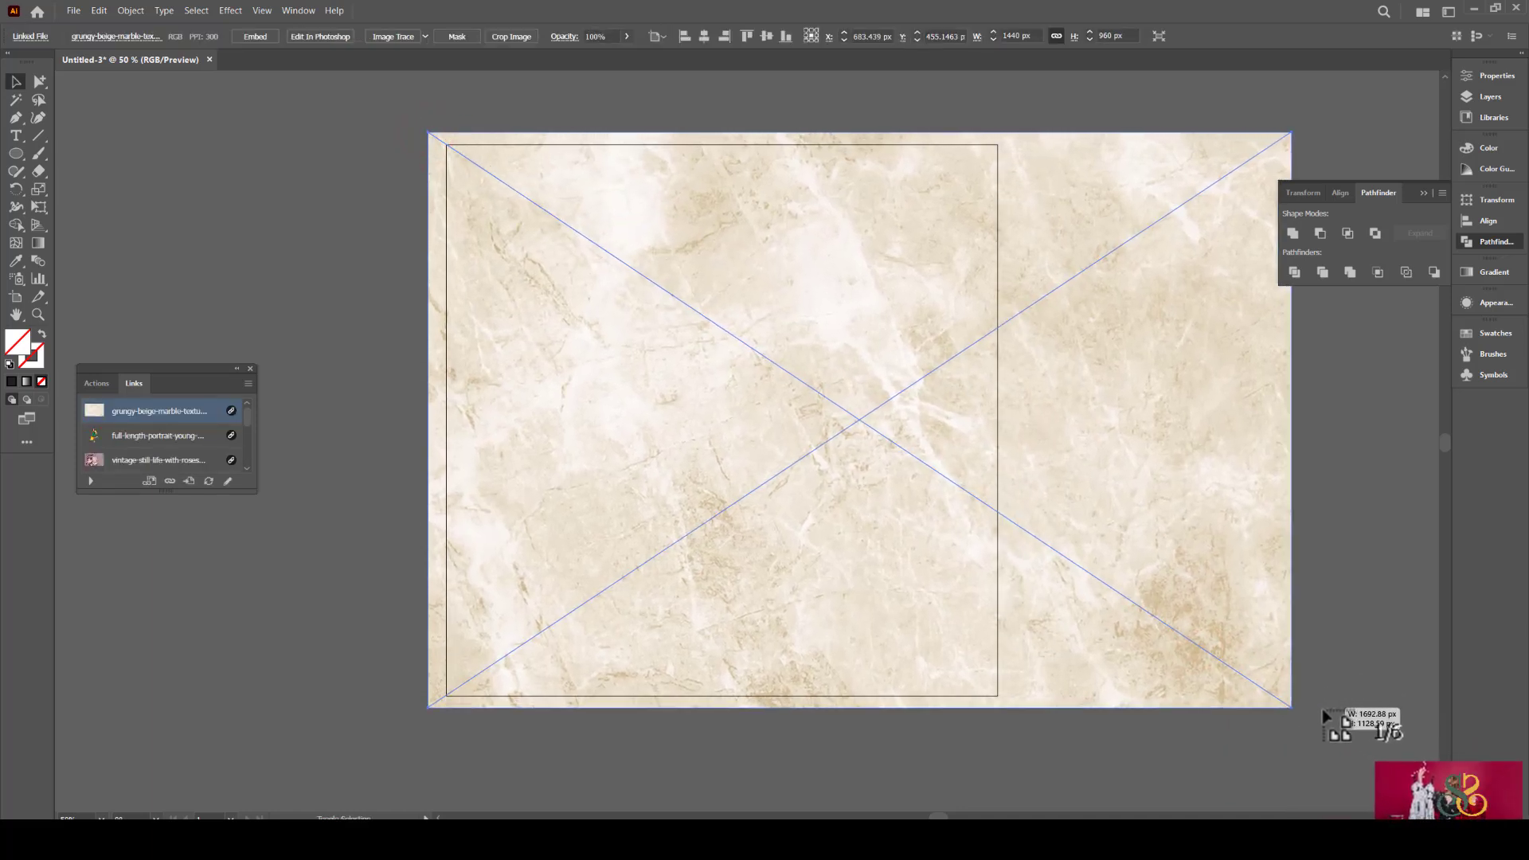
left_click_drag(1172, 519, 1038, 522)
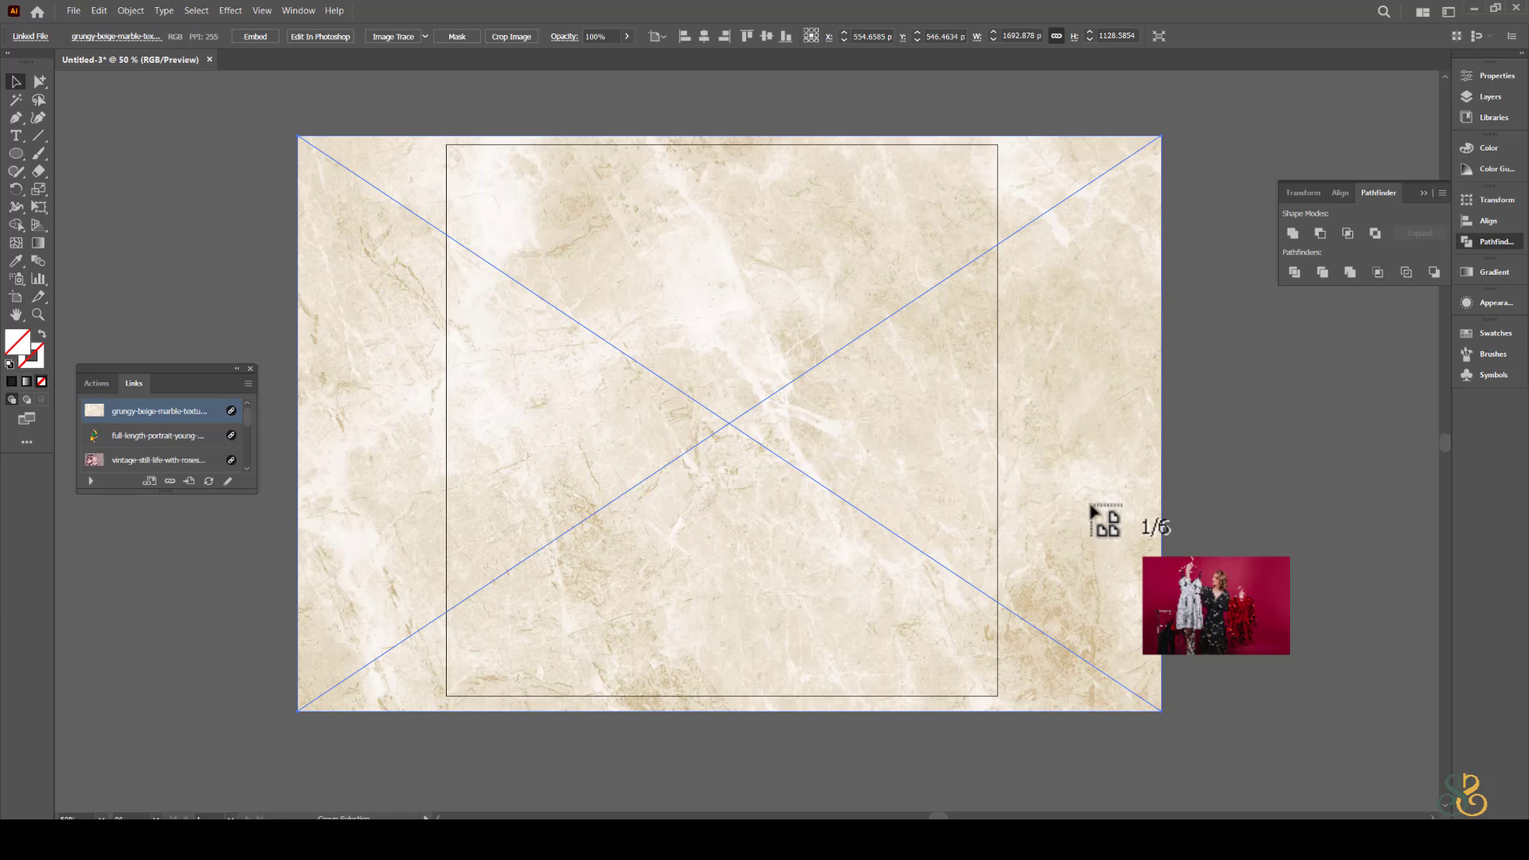
key("ctrl+[")
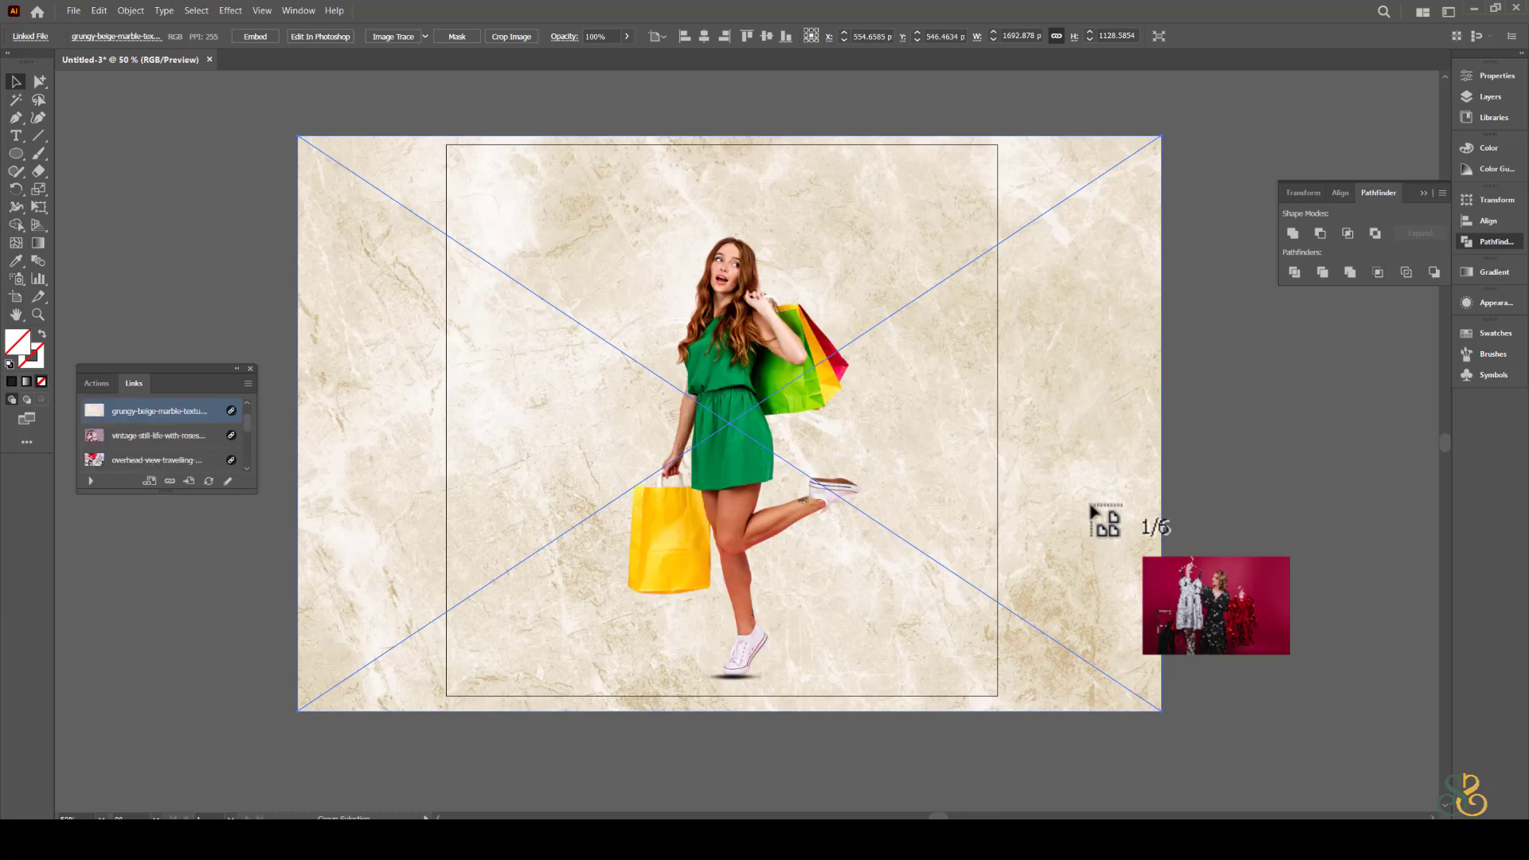
key("ctrl+shift+[")
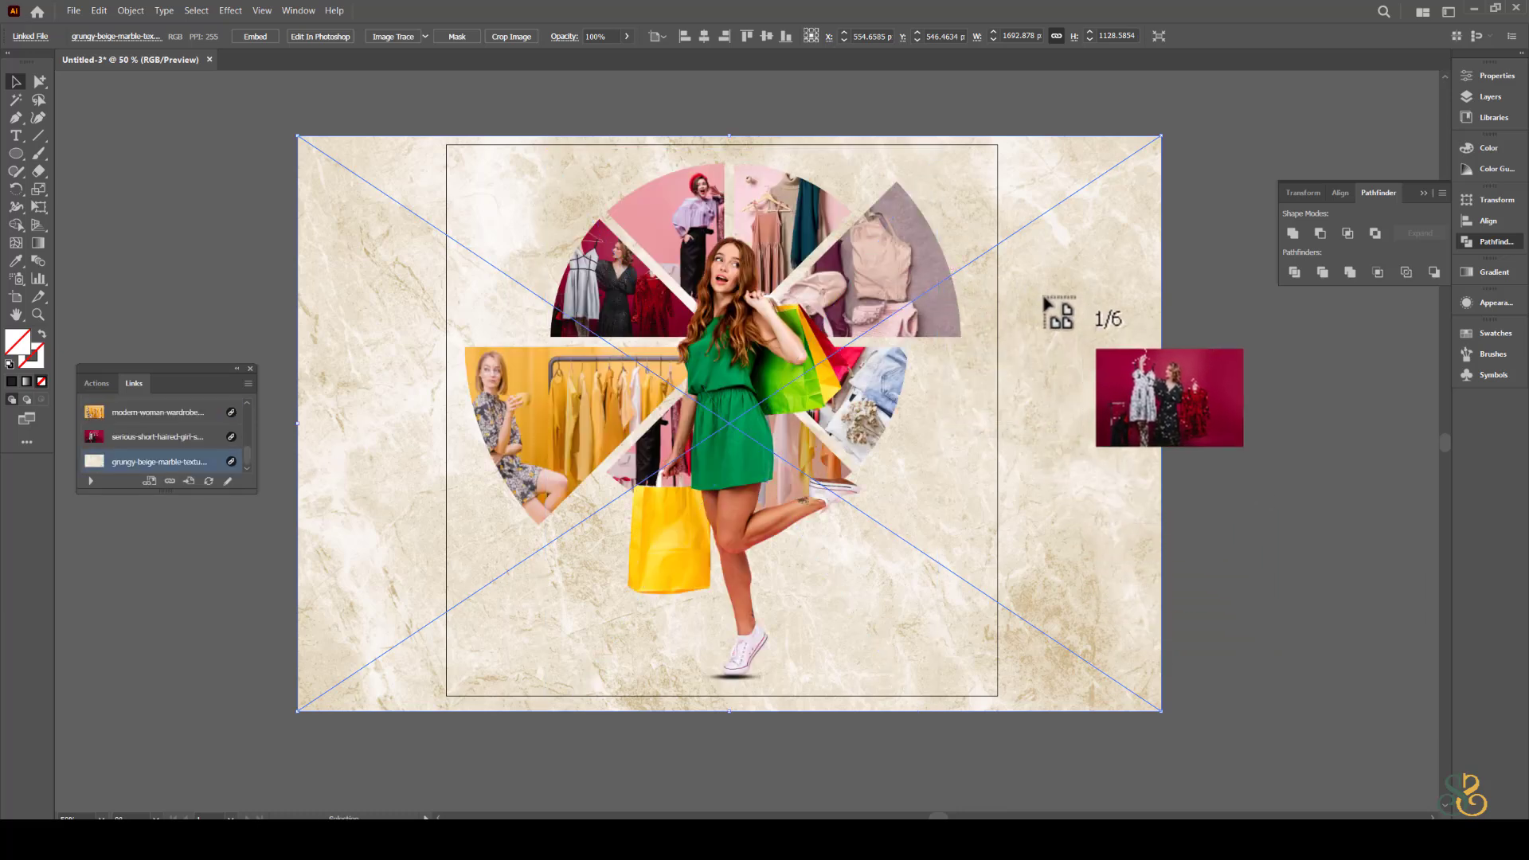
key("ctrl+z")
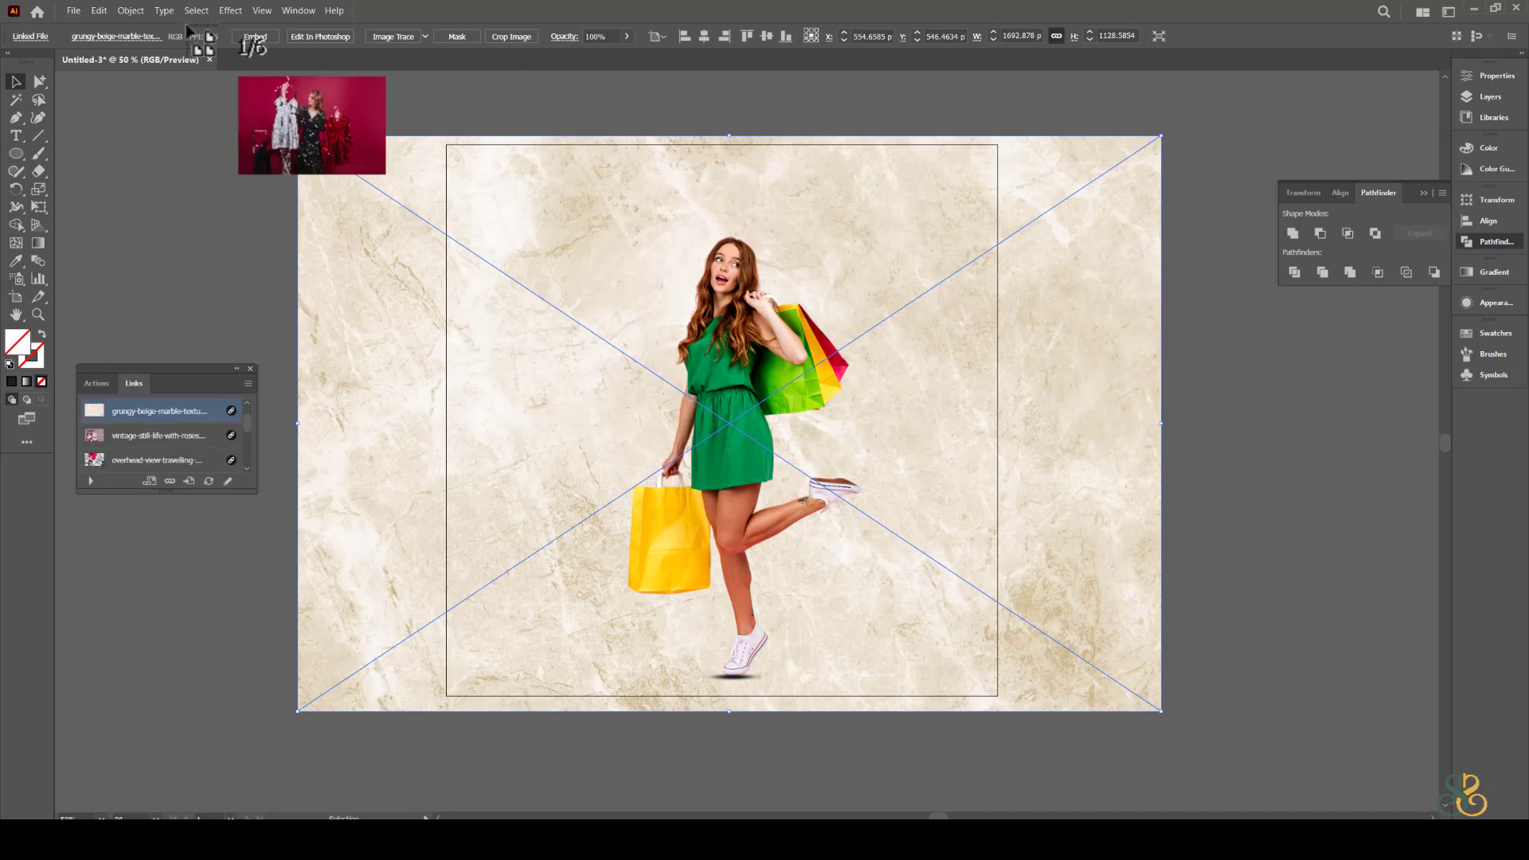
Embed the marble texture image and set its blending mode to Multiply.
left_click(255, 38)
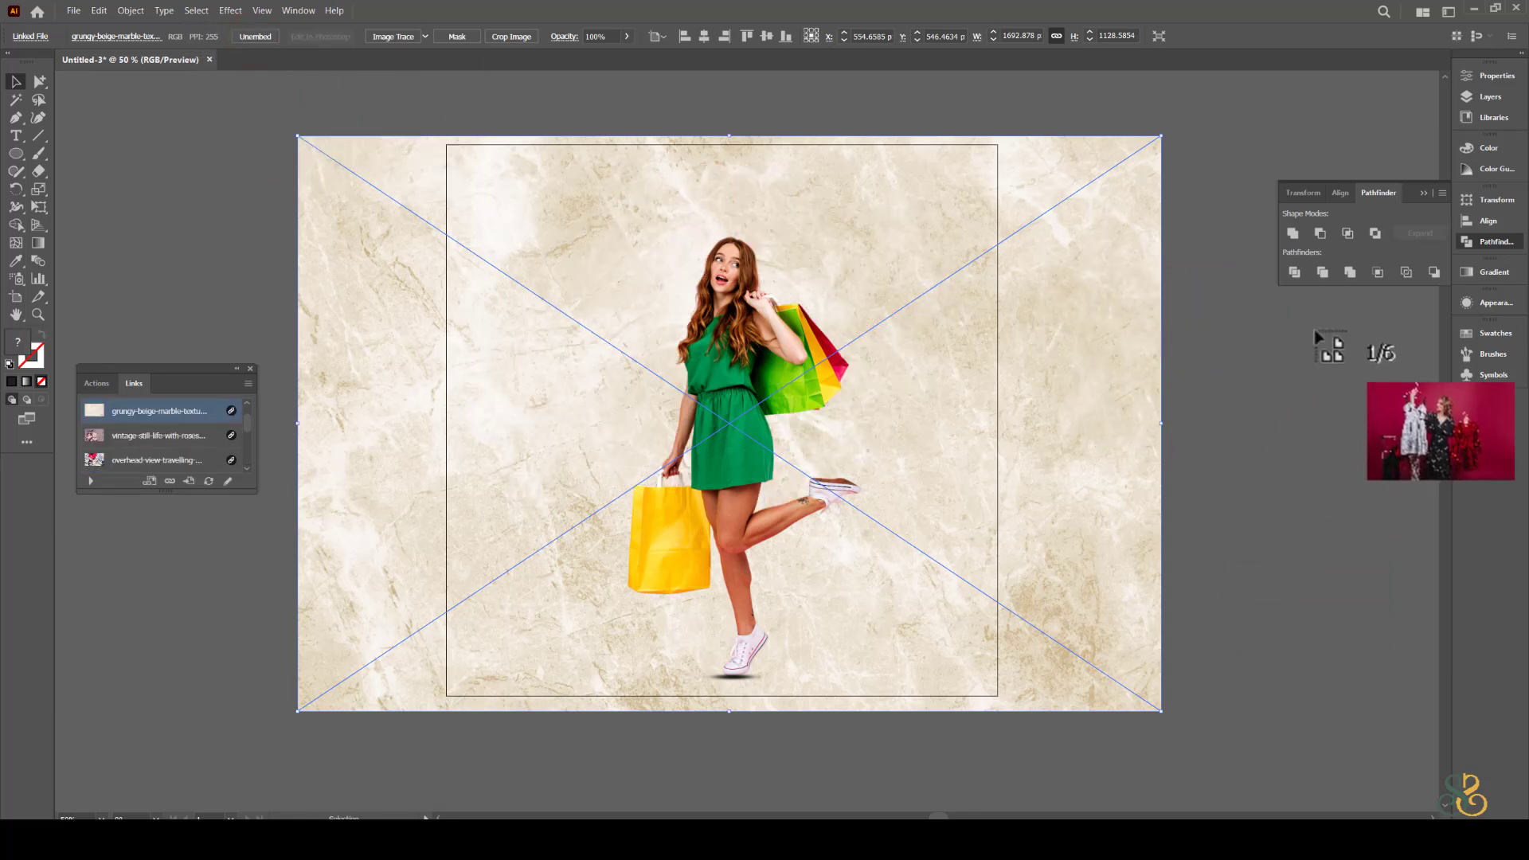
left_click(1511, 311)
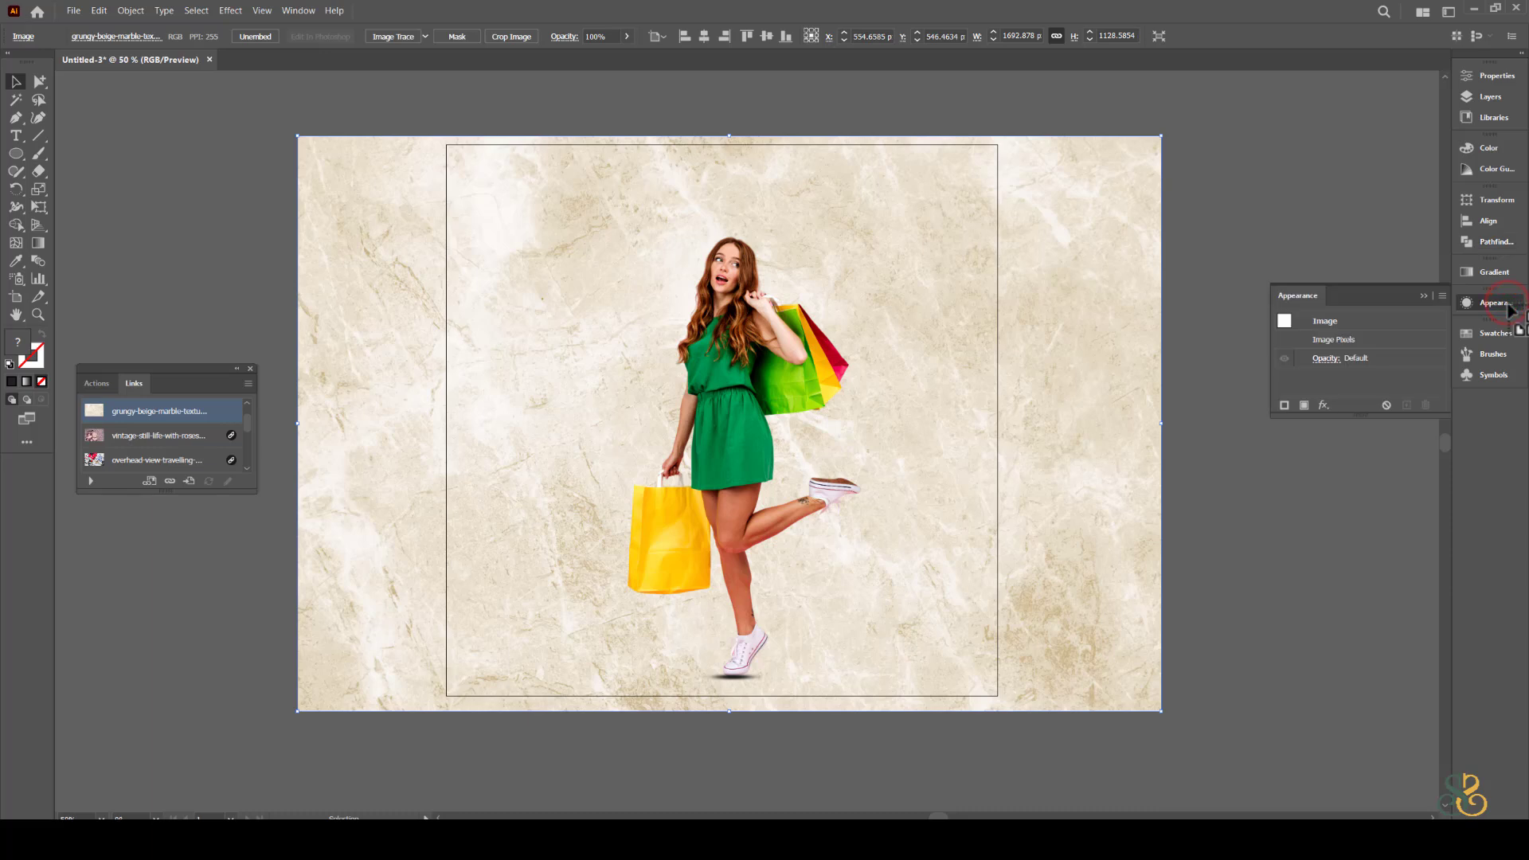
left_click_drag(1285, 284, 1216, 430)
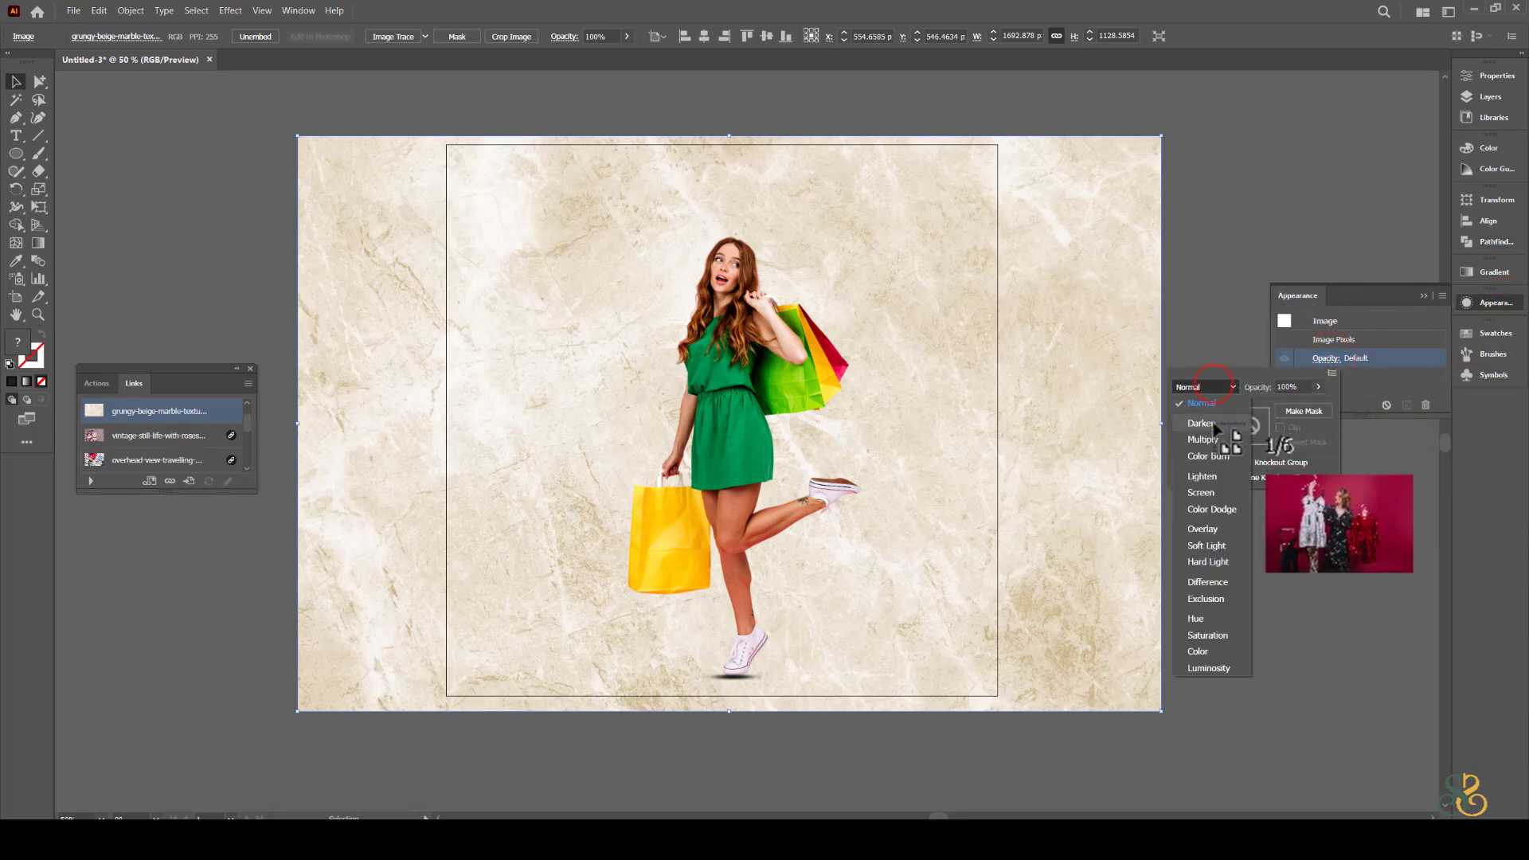
left_click(1210, 440)
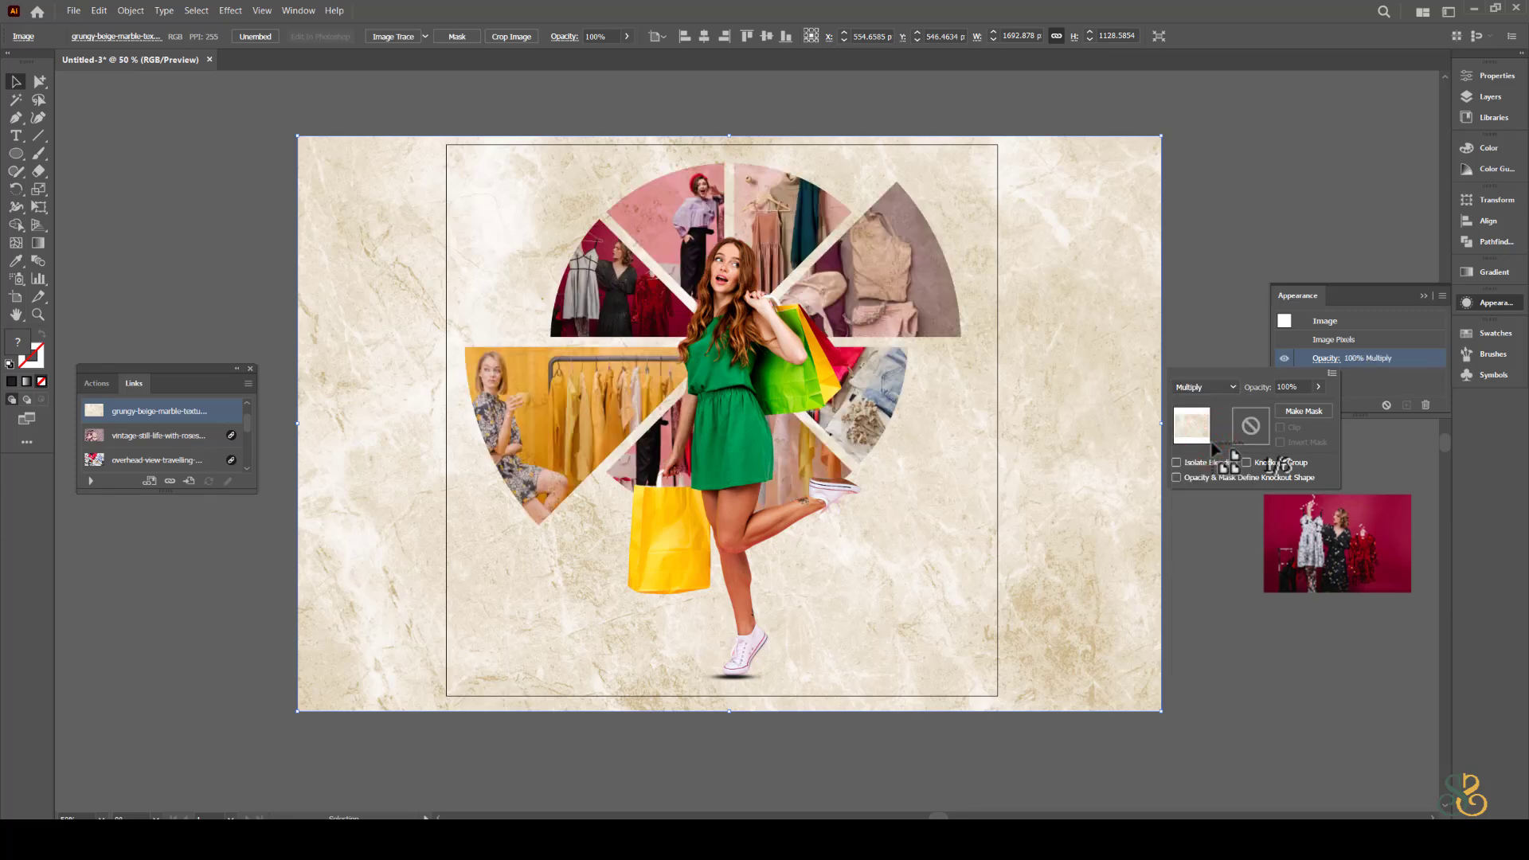
left_click_drag(1214, 431, 1280, 567)
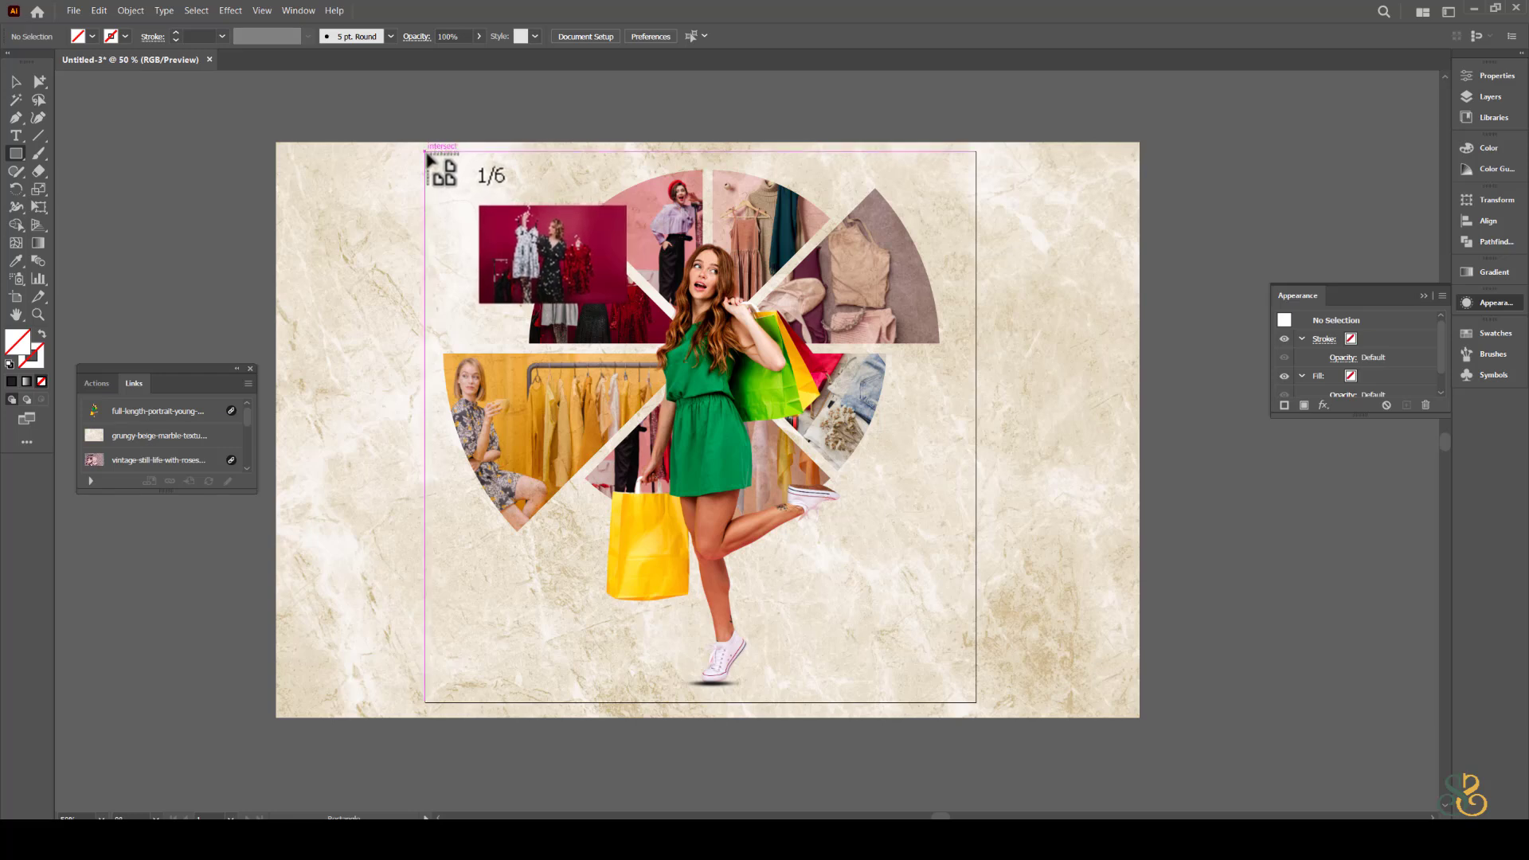
Draw a 1080 × 1080 px rectangle over the artboard and use it as a clipping mask for the marble texture.
left_click_drag(427, 155, 976, 703)
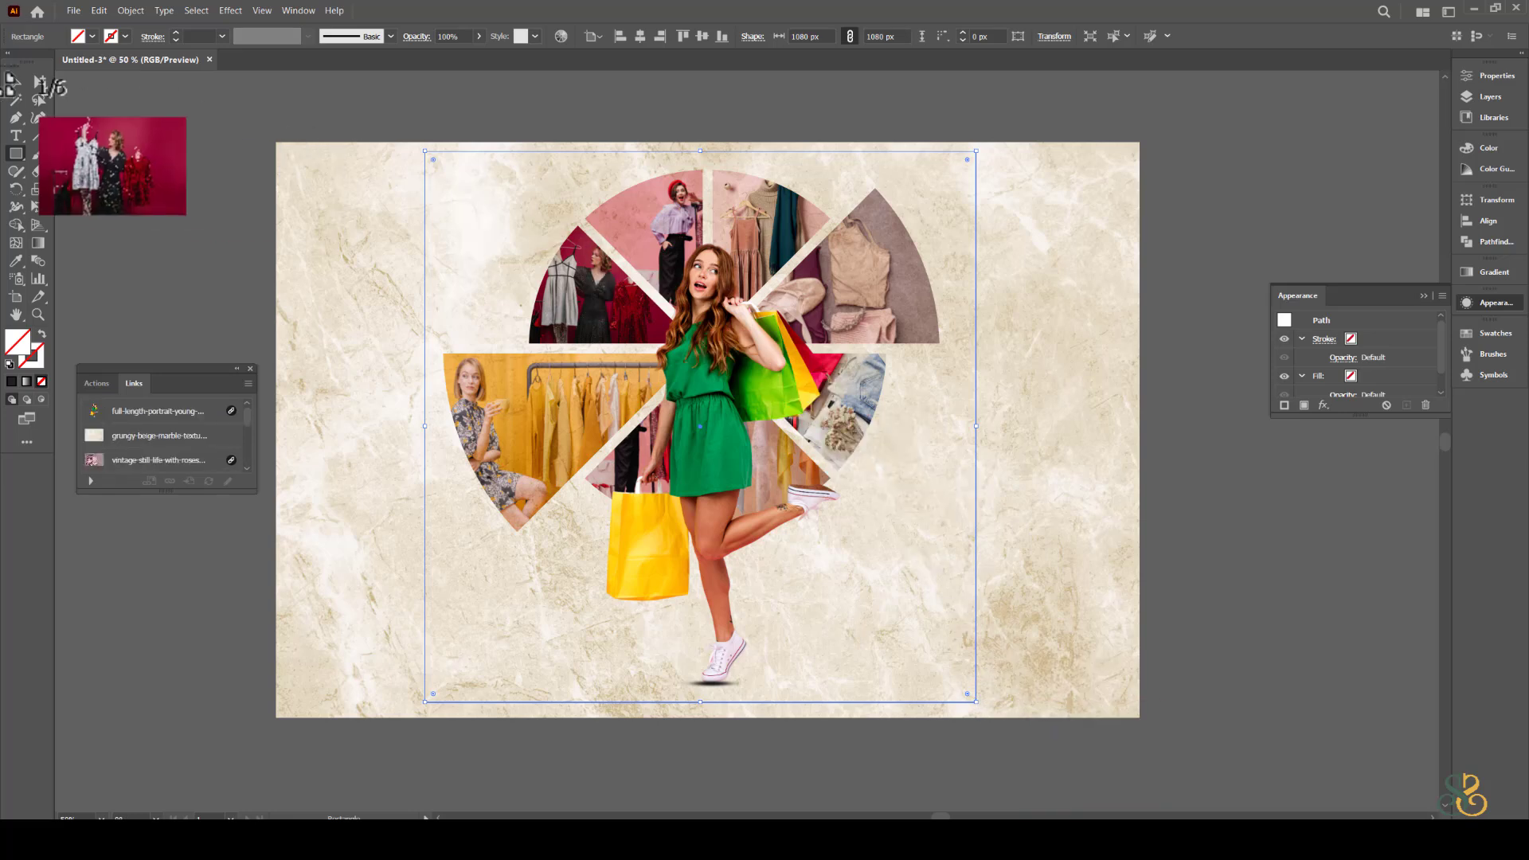
right_click(361, 183)
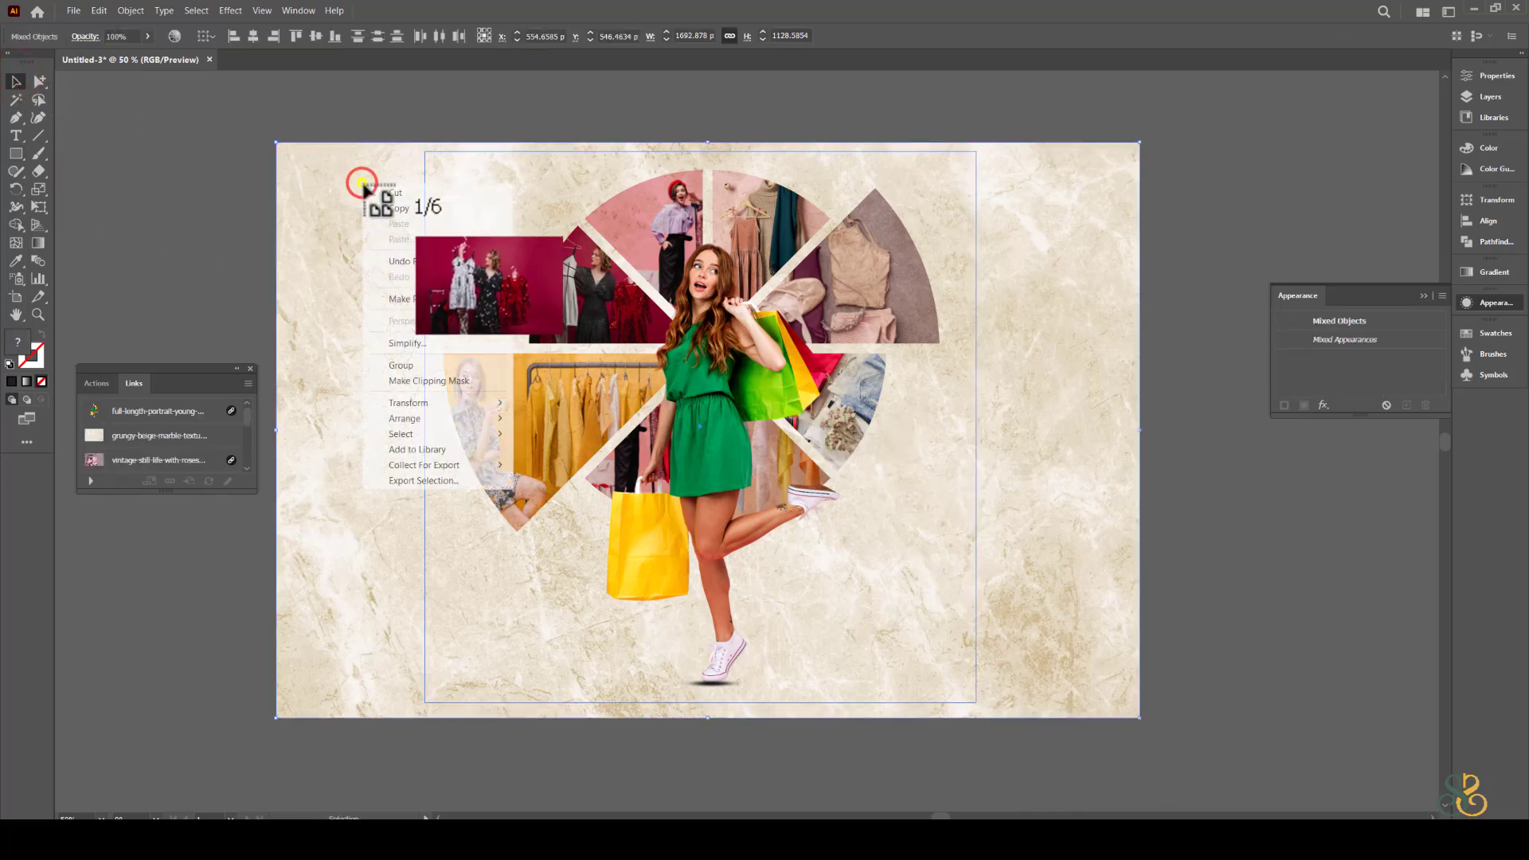
left_click(451, 381)
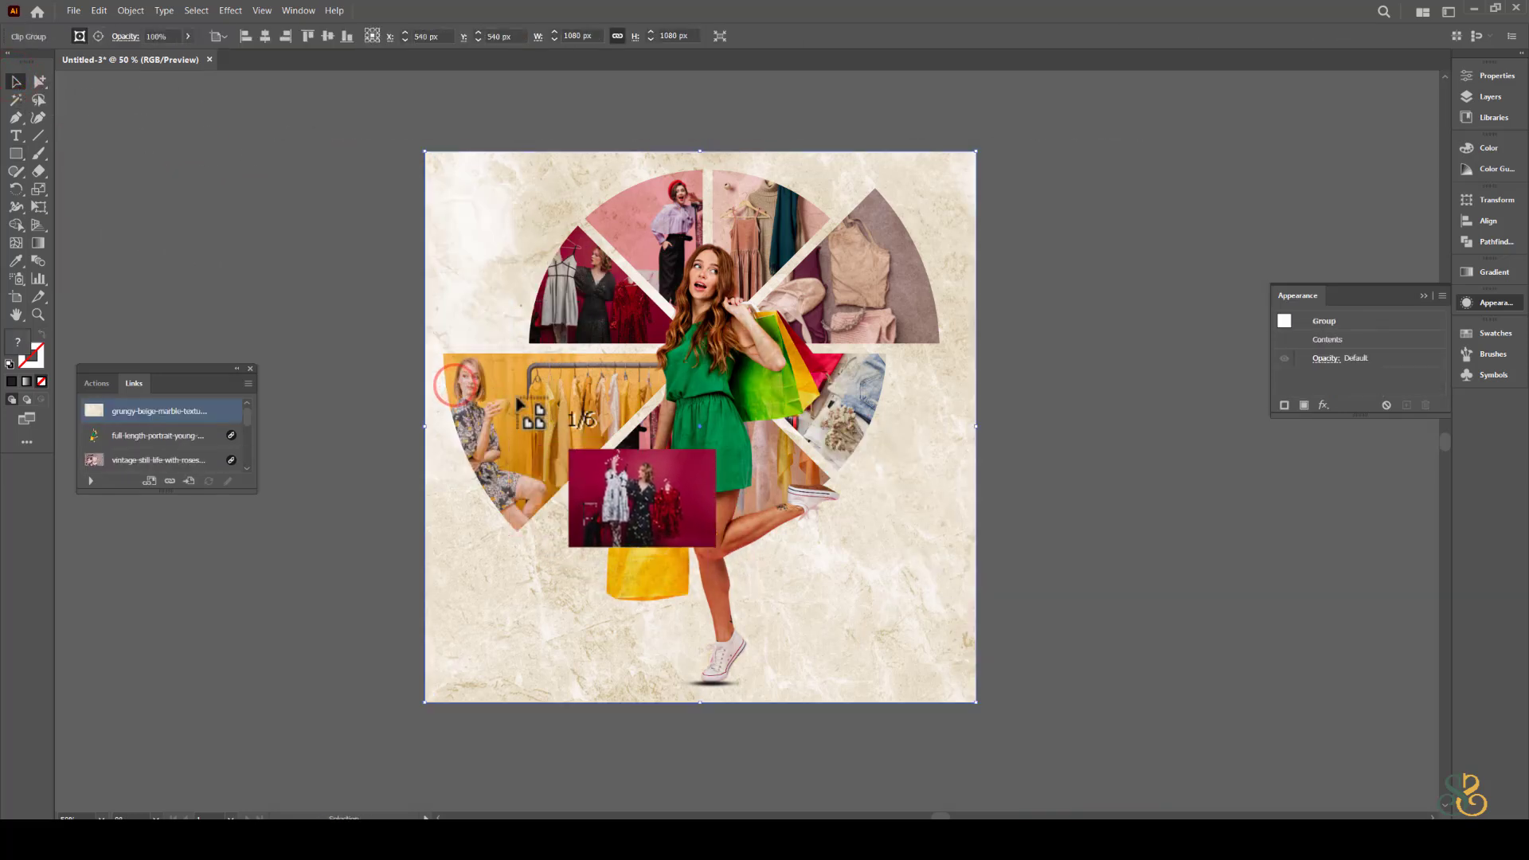
Add a "Lorem ipsum" text line to the right of the woman's legs and set its font size to 71 pt.
left_click_drag(848, 344, 834, 346)
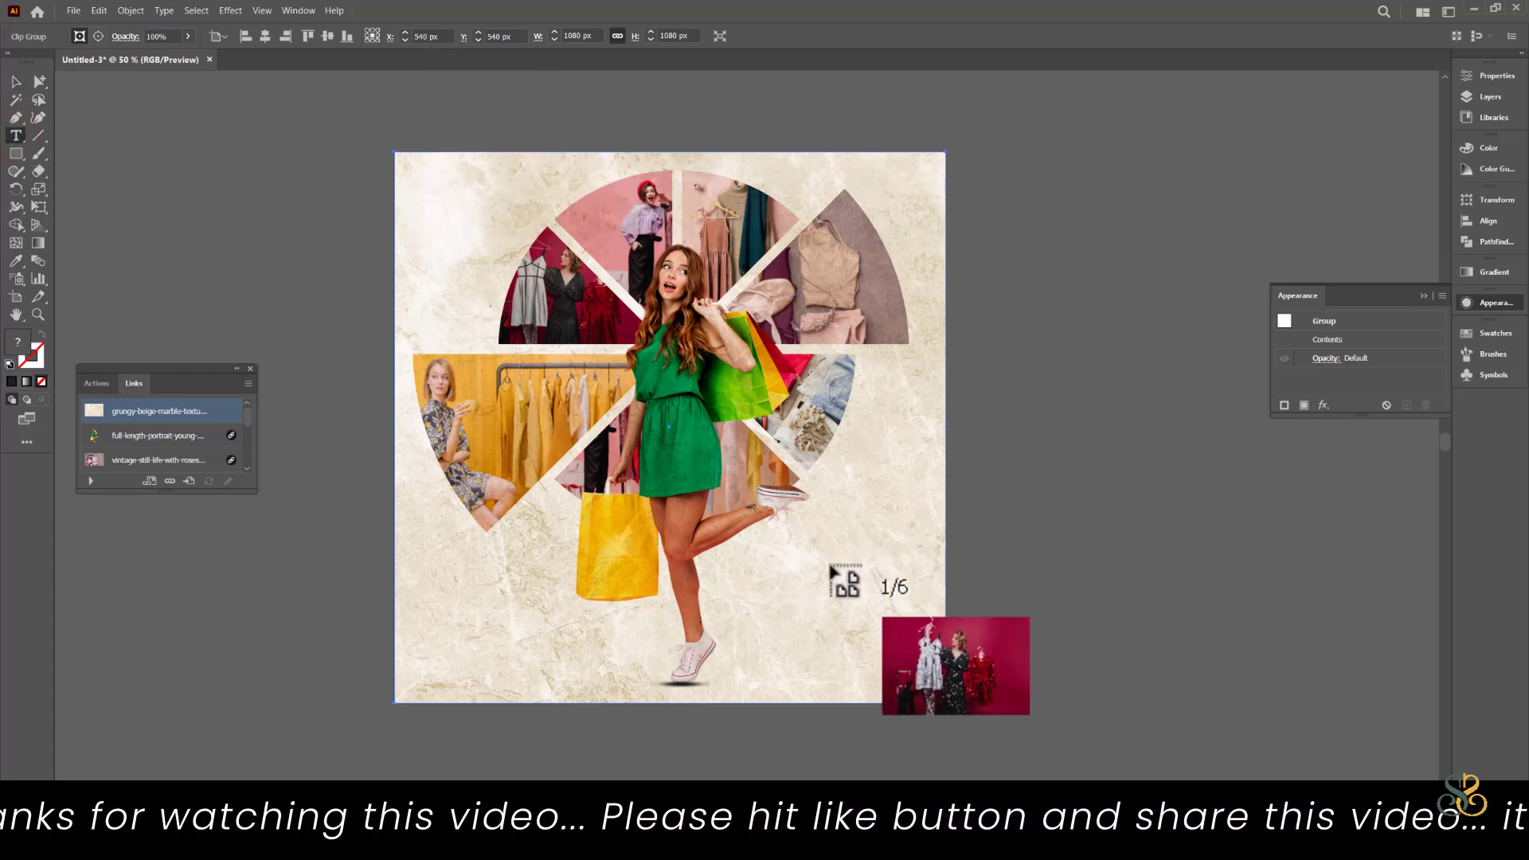
left_click(820, 558)
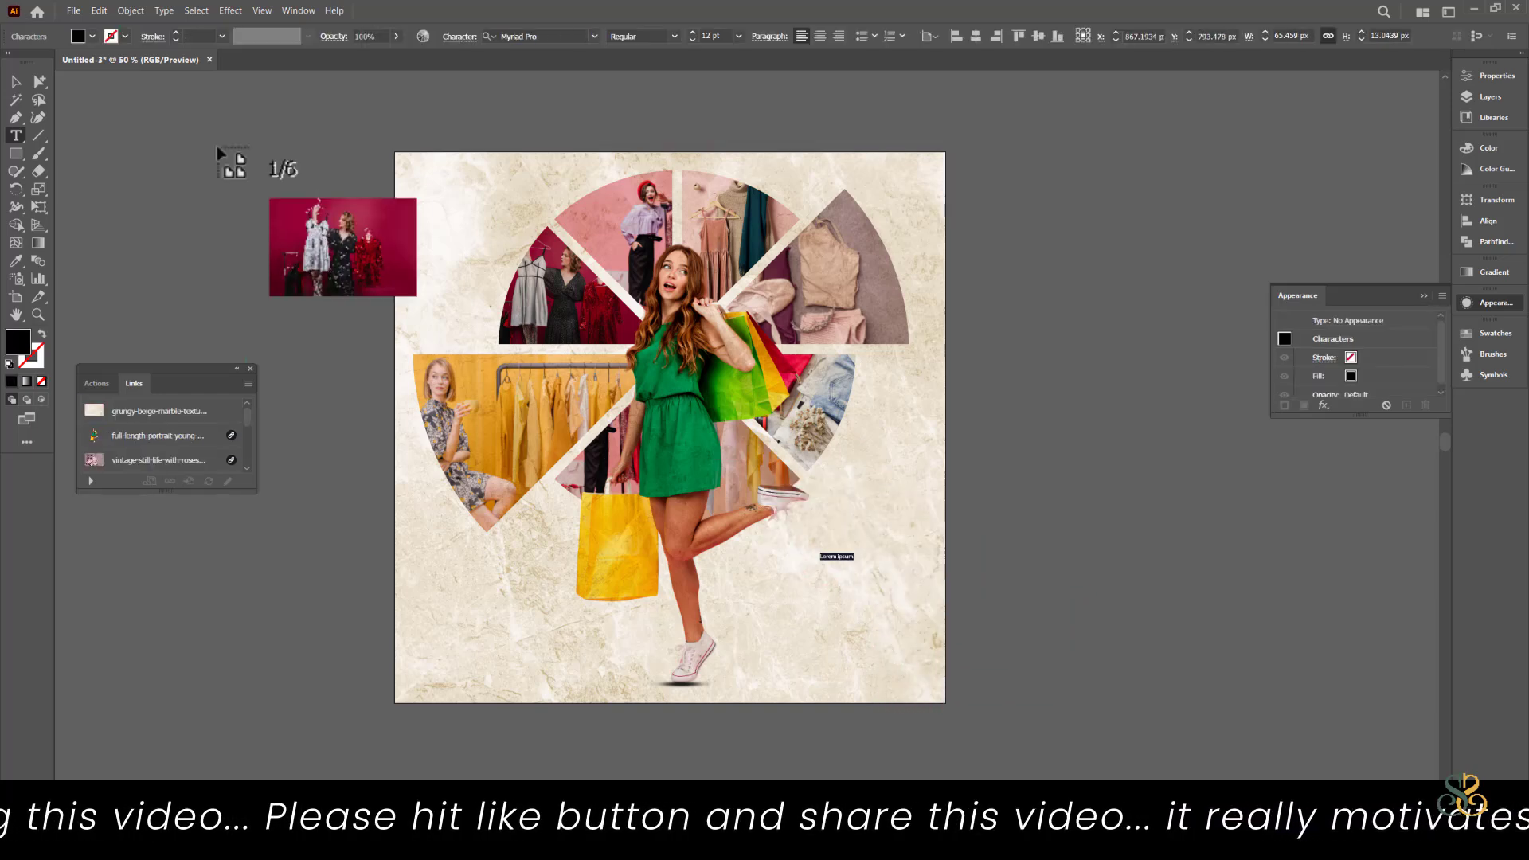
left_click(17, 82)
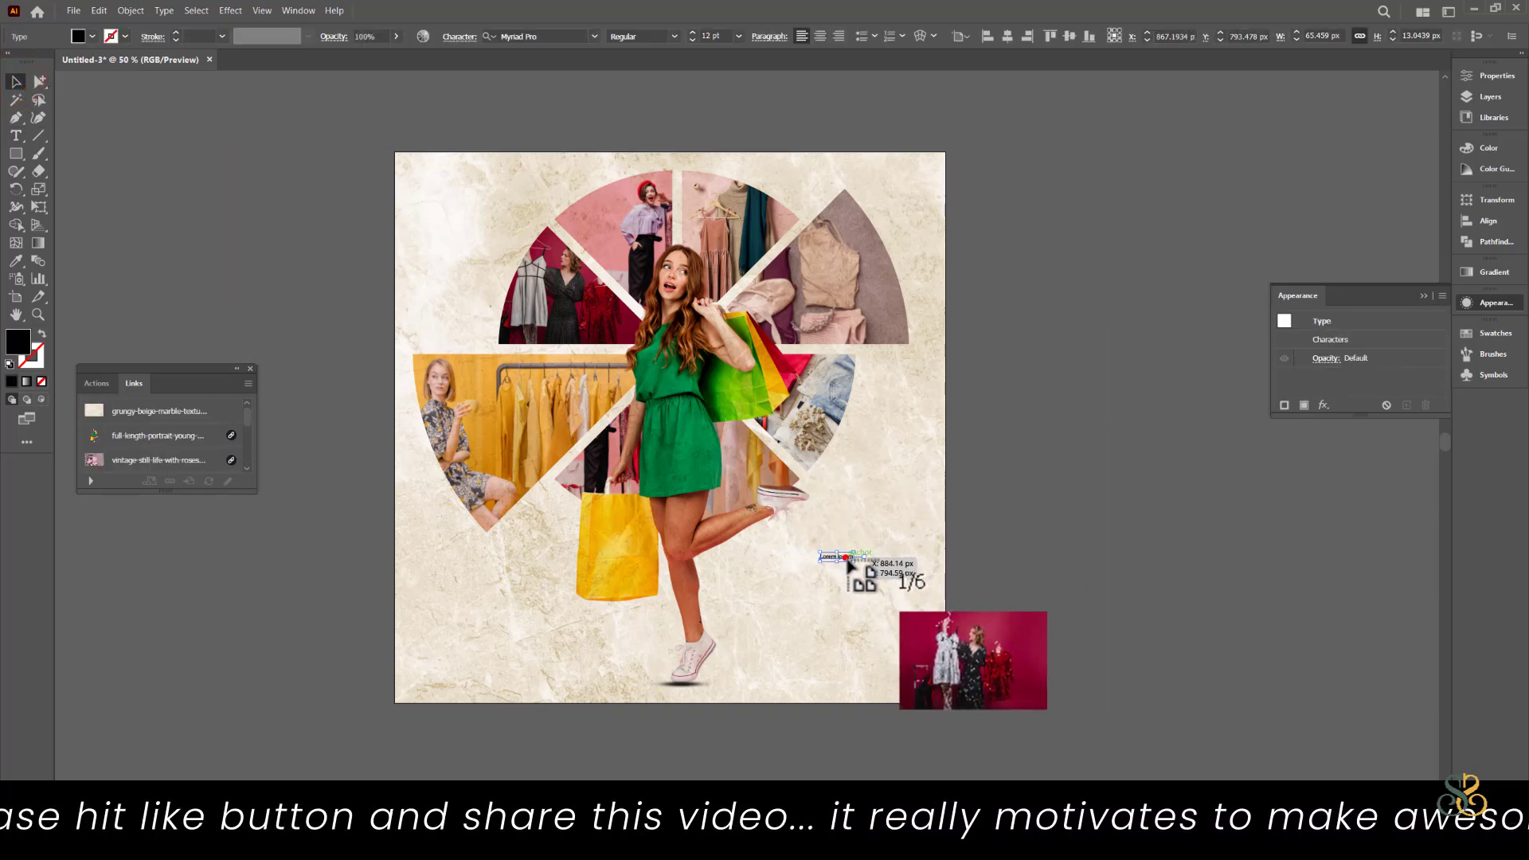
left_click(459, 36)
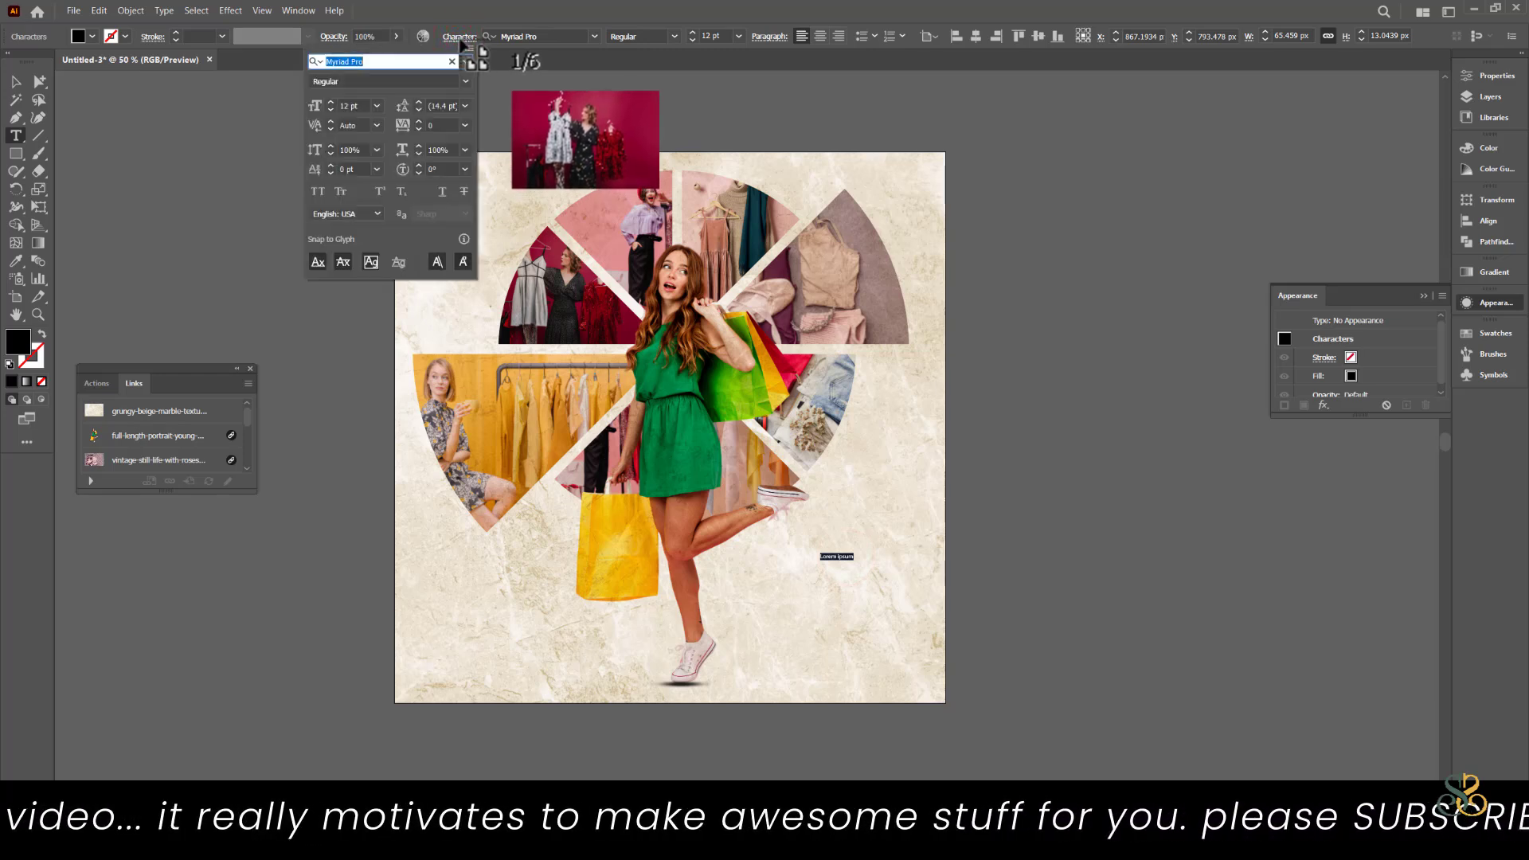
left_click(330, 103)
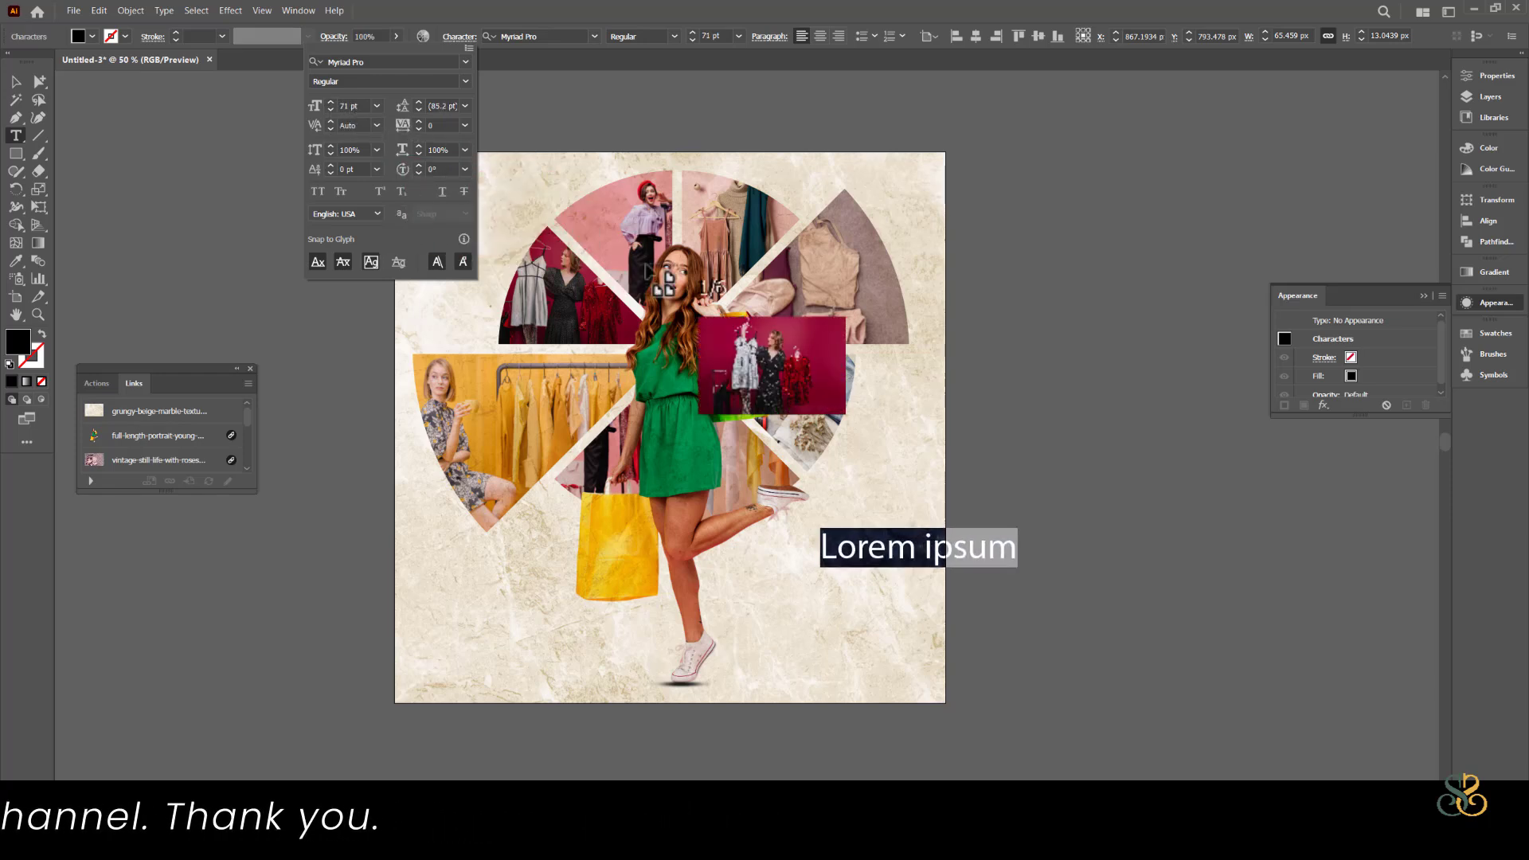
Replace the placeholder text with "CLEARANCE SALE" and scale it down to about 328 × 49 px beside the woman's legs.
left_click(980, 548)
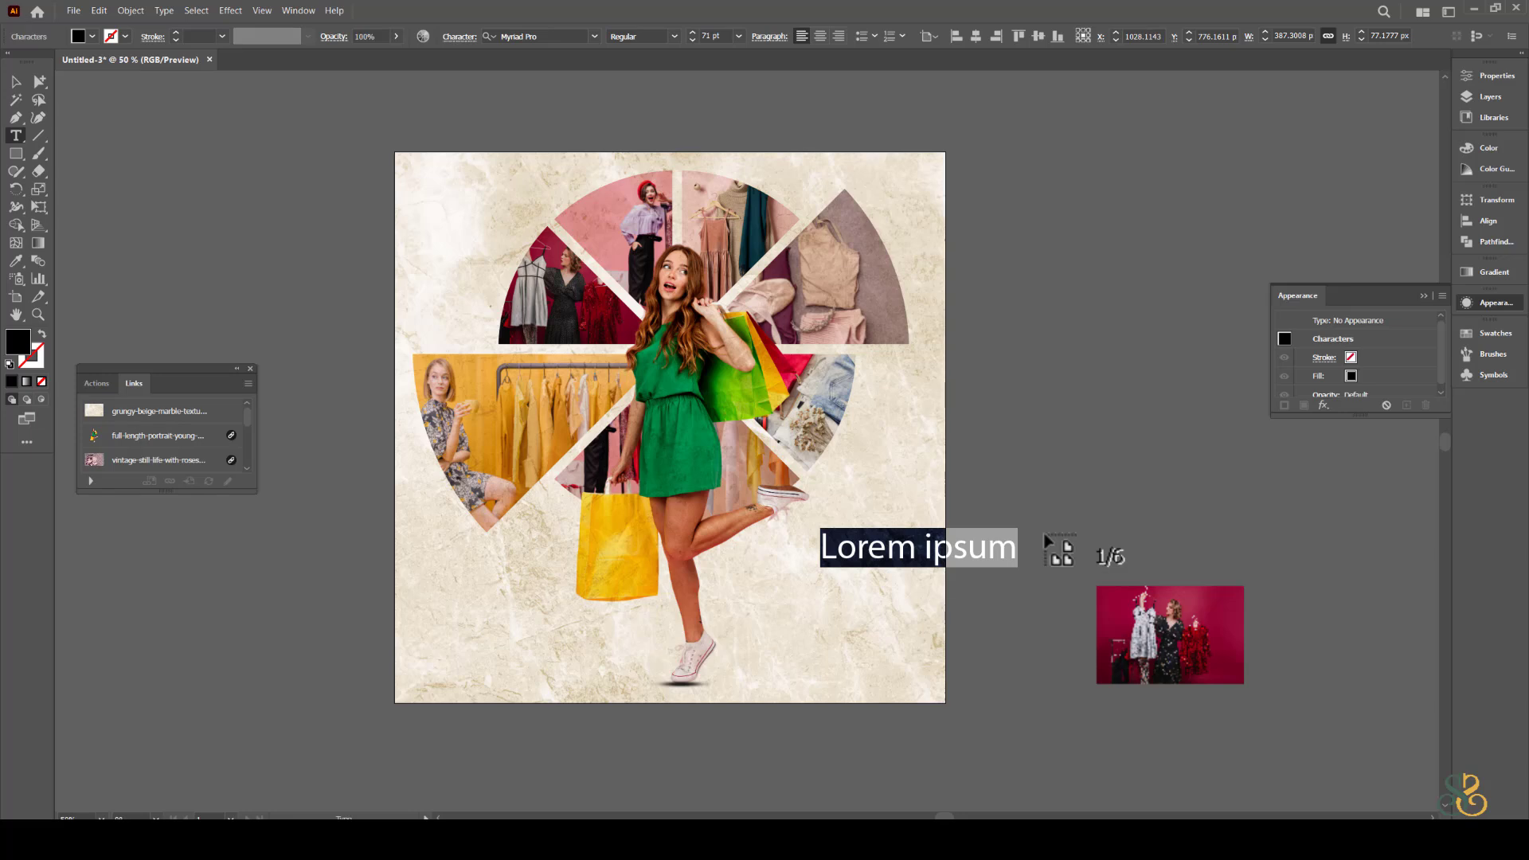
type("CLEARANCE SALE")
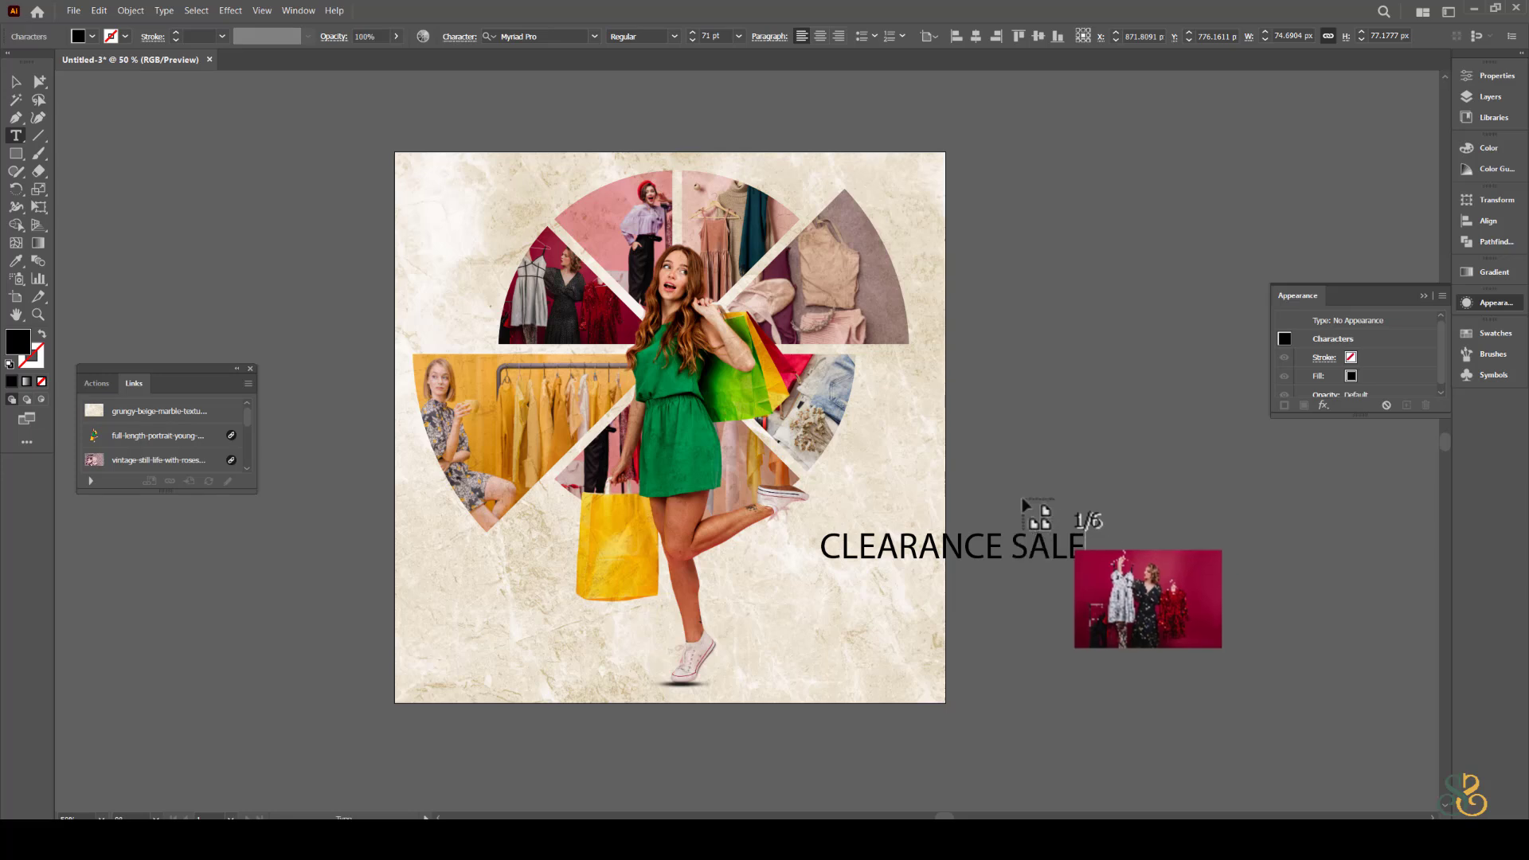
left_click(16, 81)
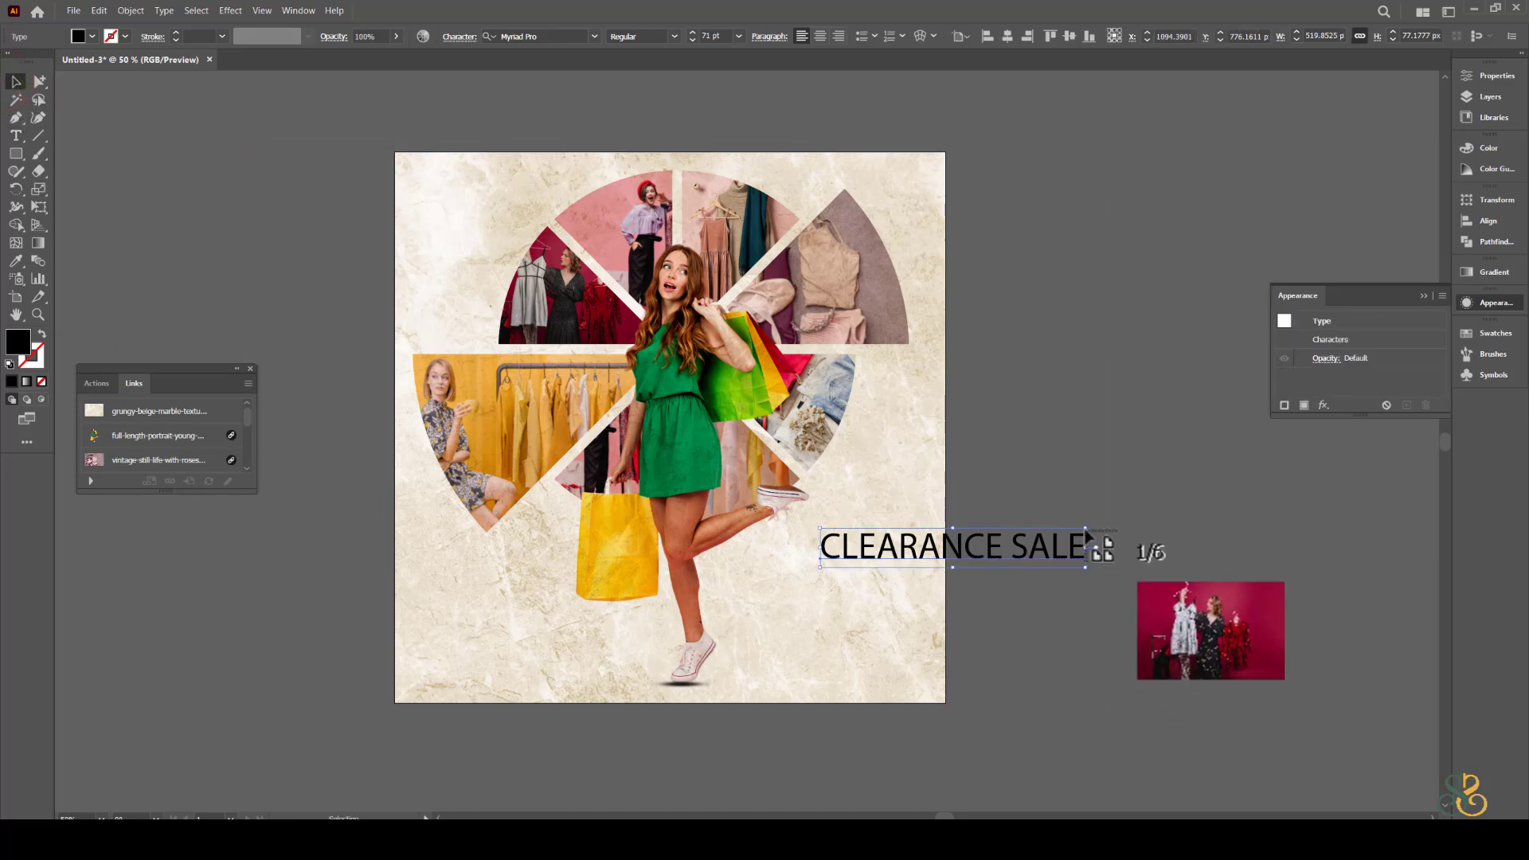
left_click_drag(1086, 529, 884, 560)
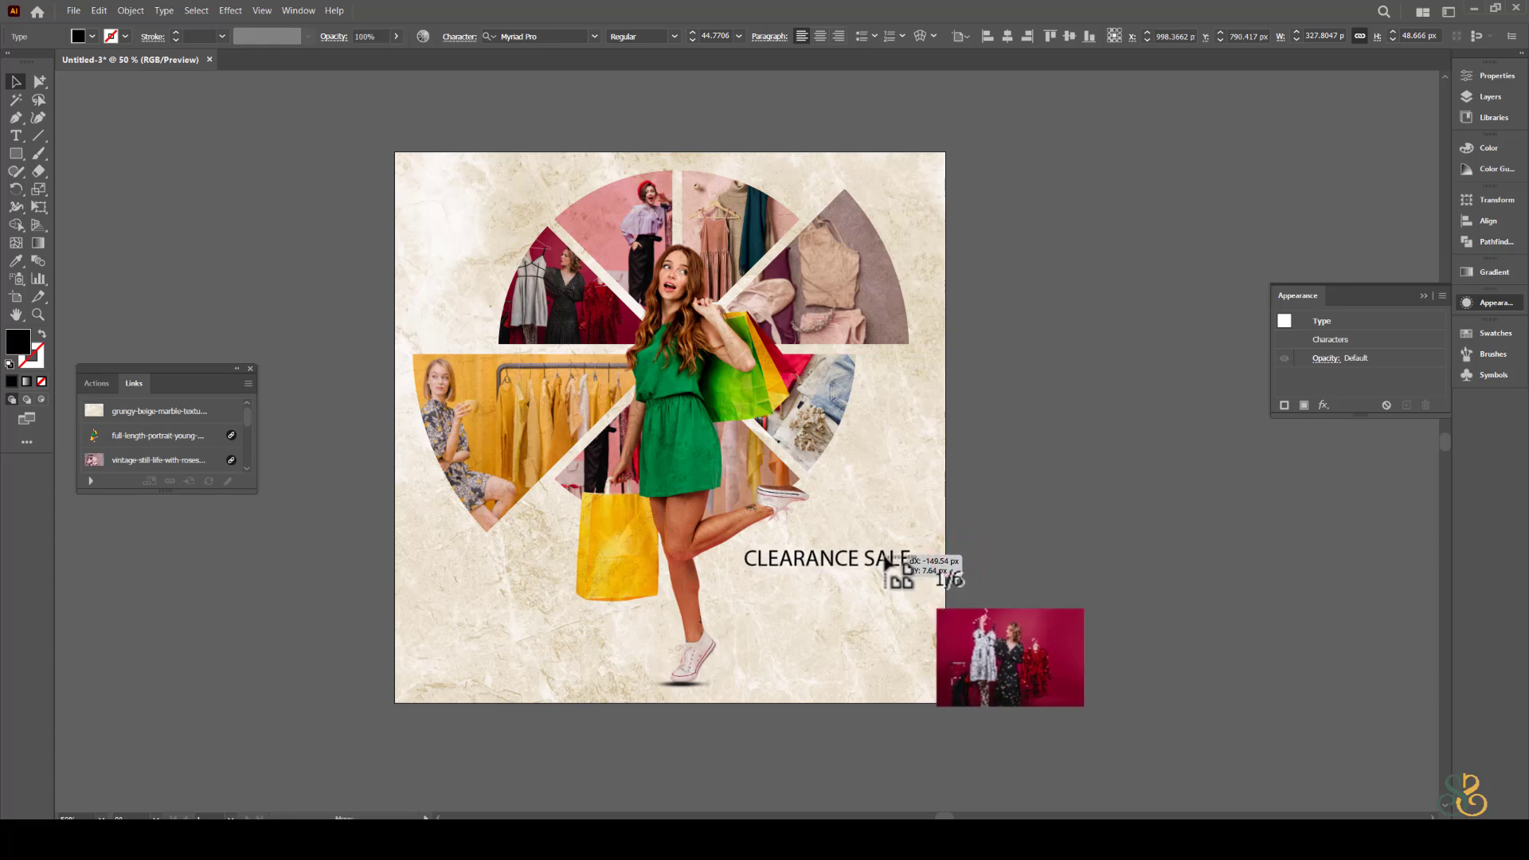
Set the font of the "CLEARANCE SALE" headline to Oswald Regular.
triple_click(883, 557)
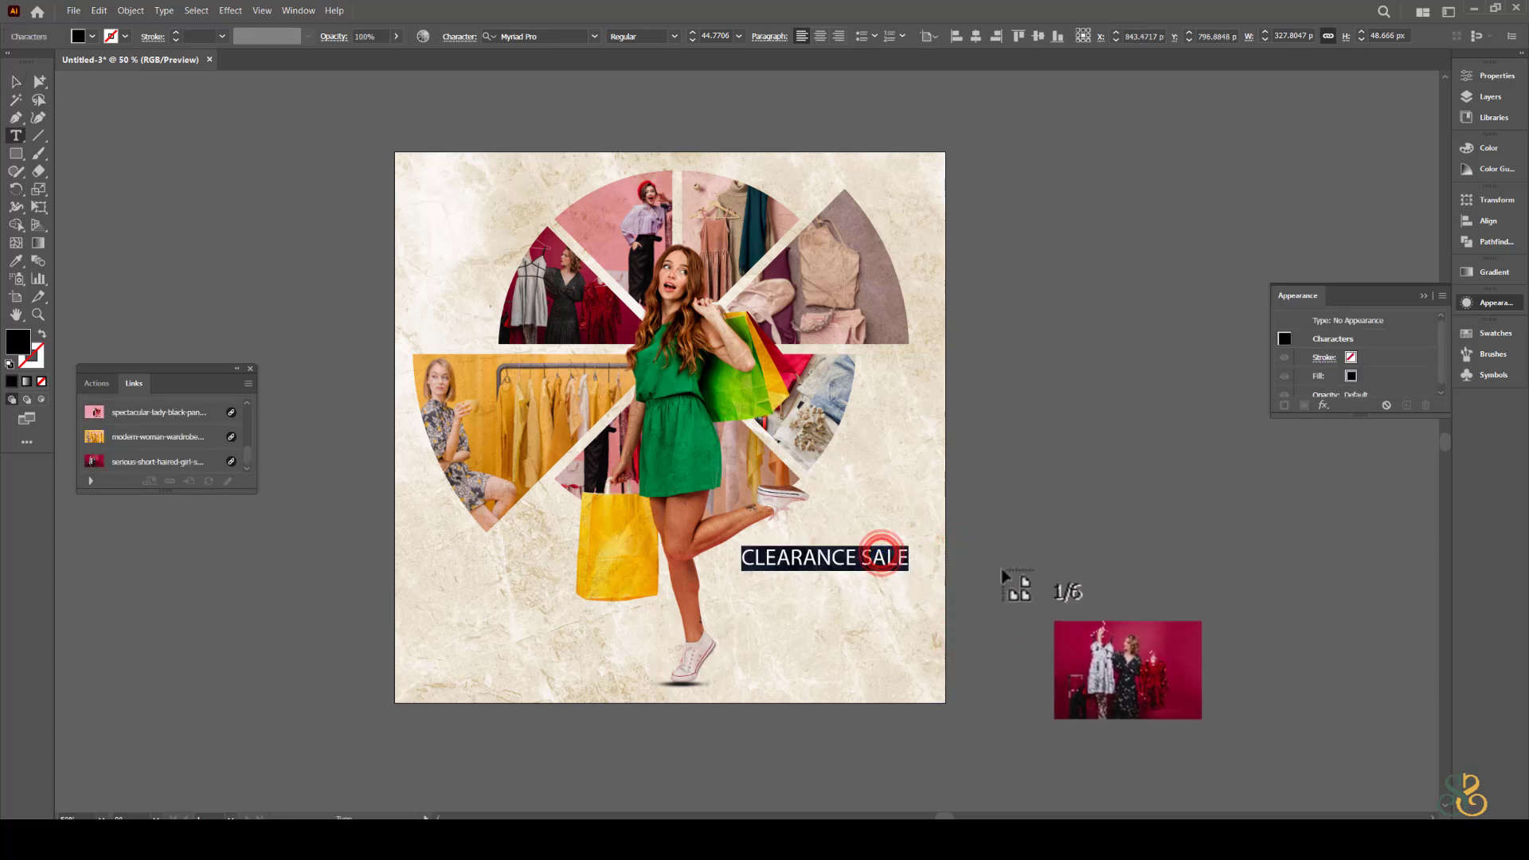
left_click(594, 36)
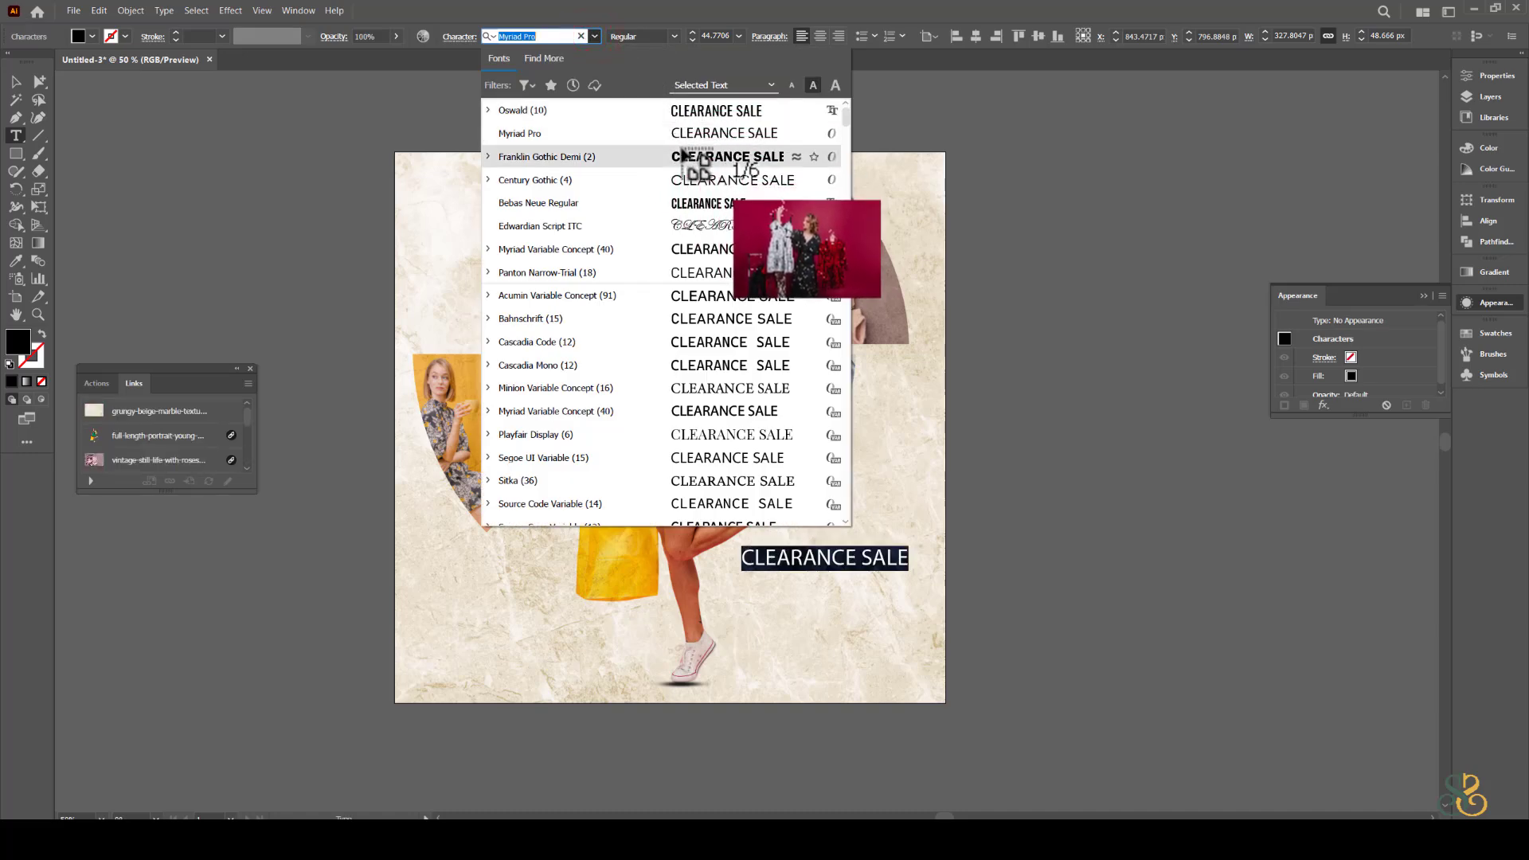
left_click(694, 113)
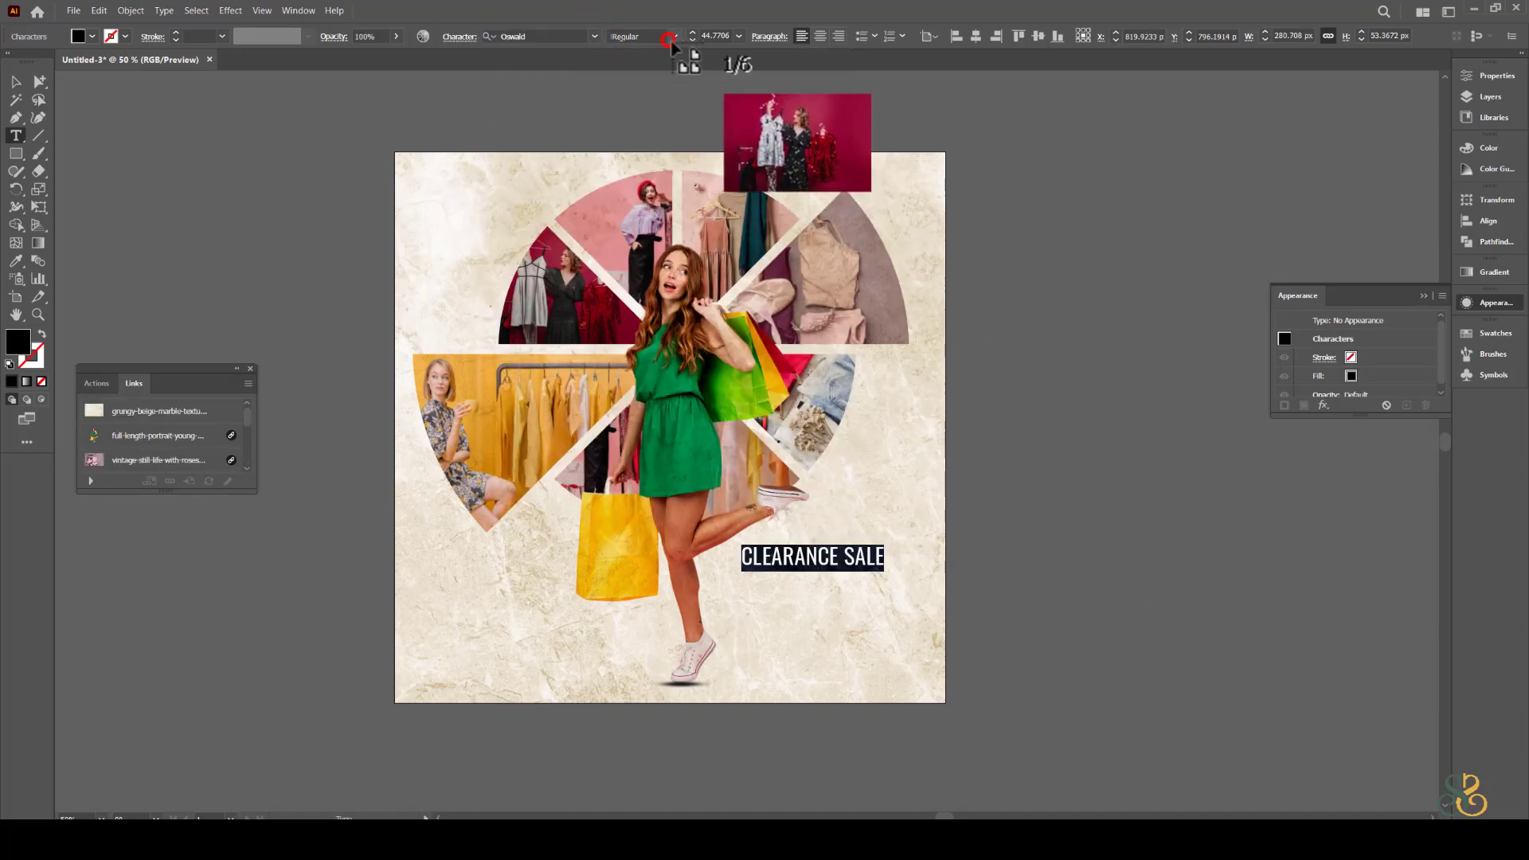
left_click(851, 556)
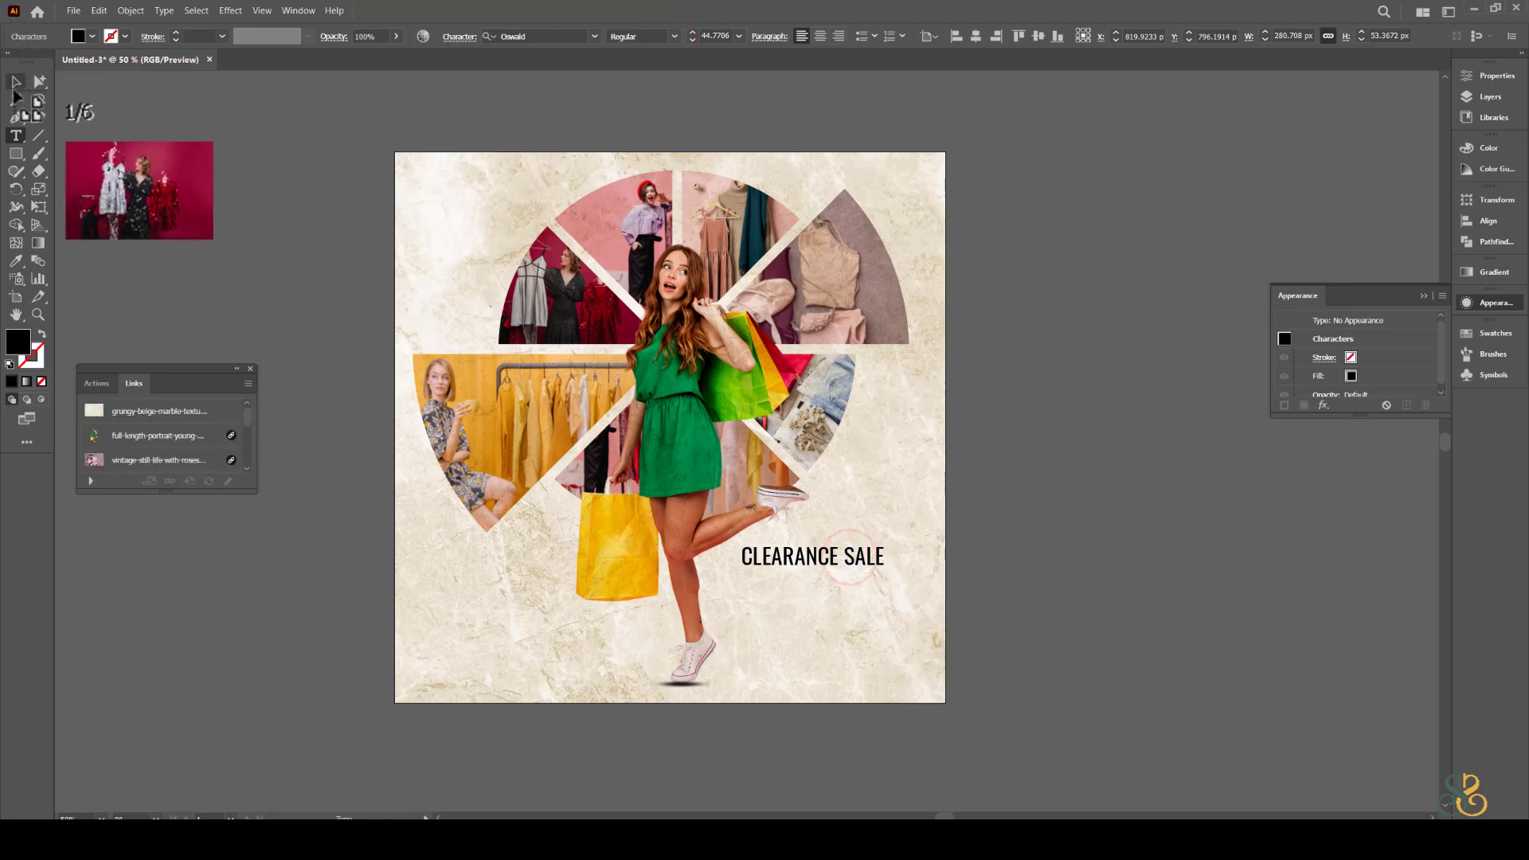
Duplicate the "CLEARANCE SALE" headline directly below itself and replace the copy's text with "50".
left_click(15, 87)
left_click_drag(860, 563, 877, 604)
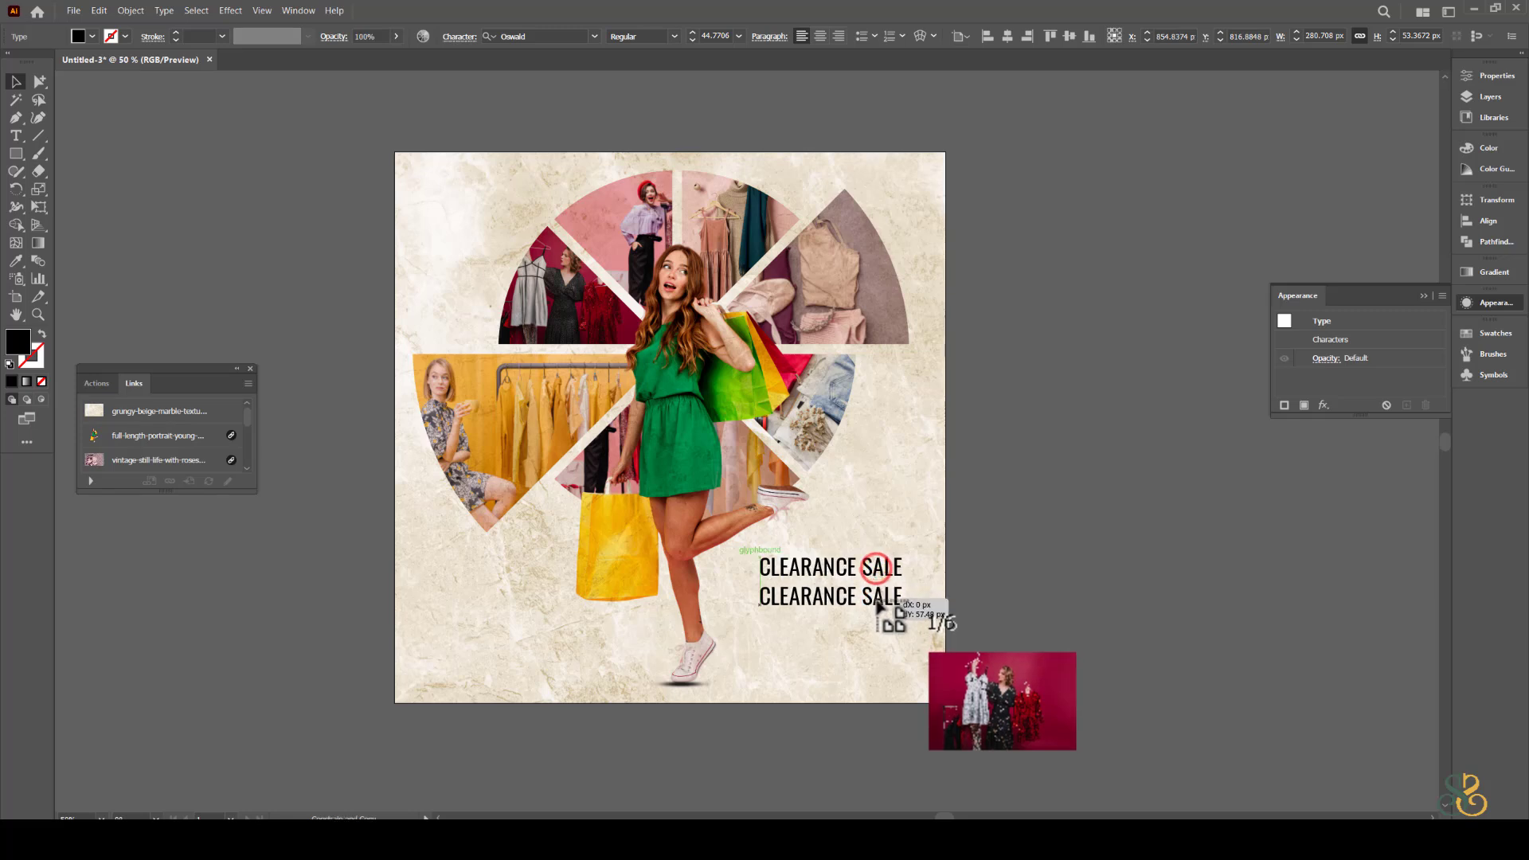
double_click(875, 604)
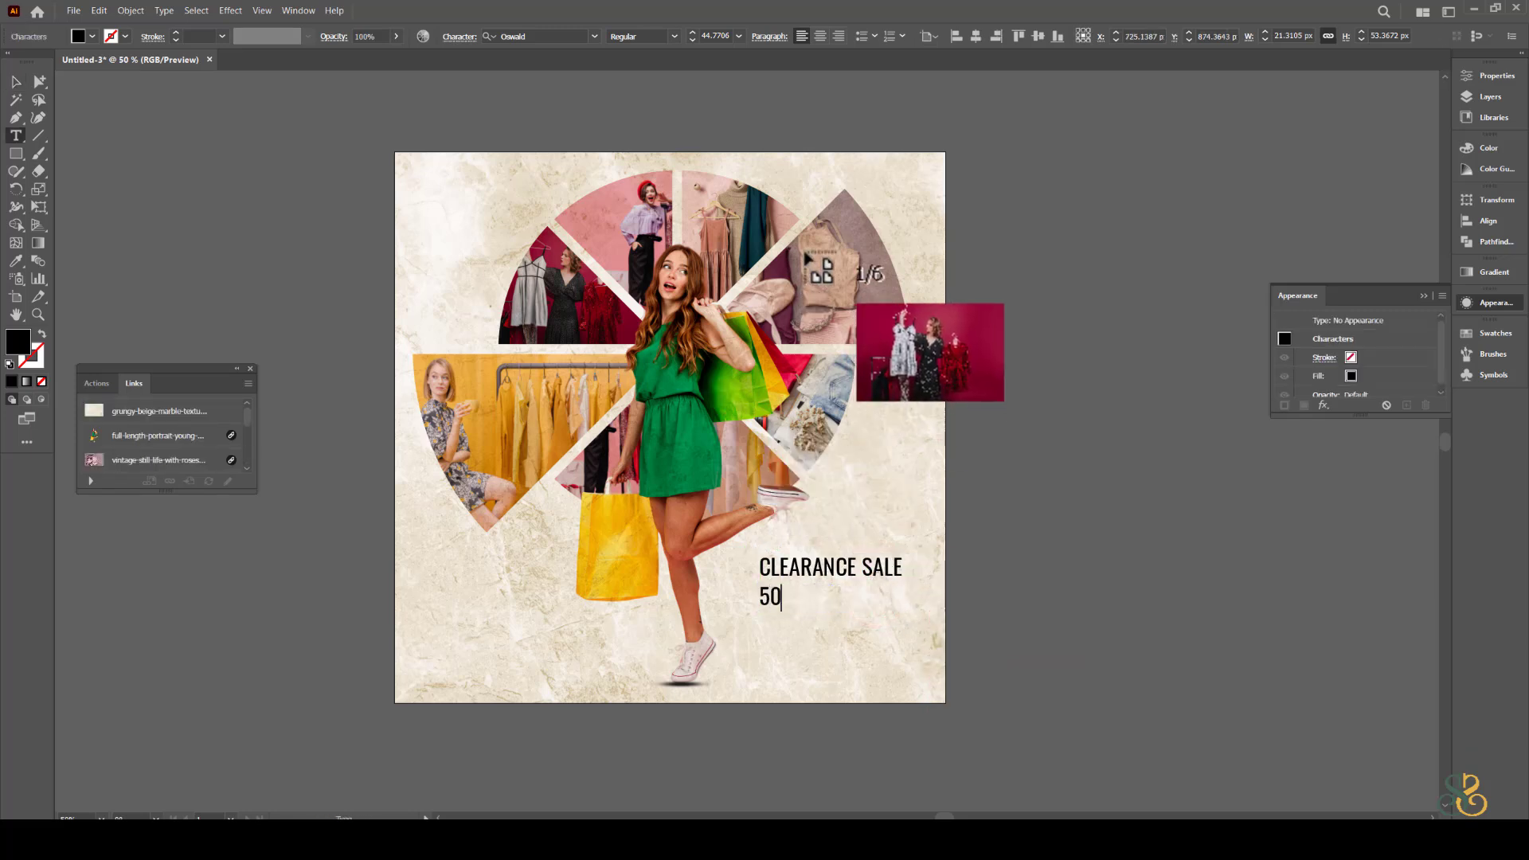
Set the "50" text to Oswald Bold and enlarge it to about 183 pt under the headline.
key("ctrl+a")
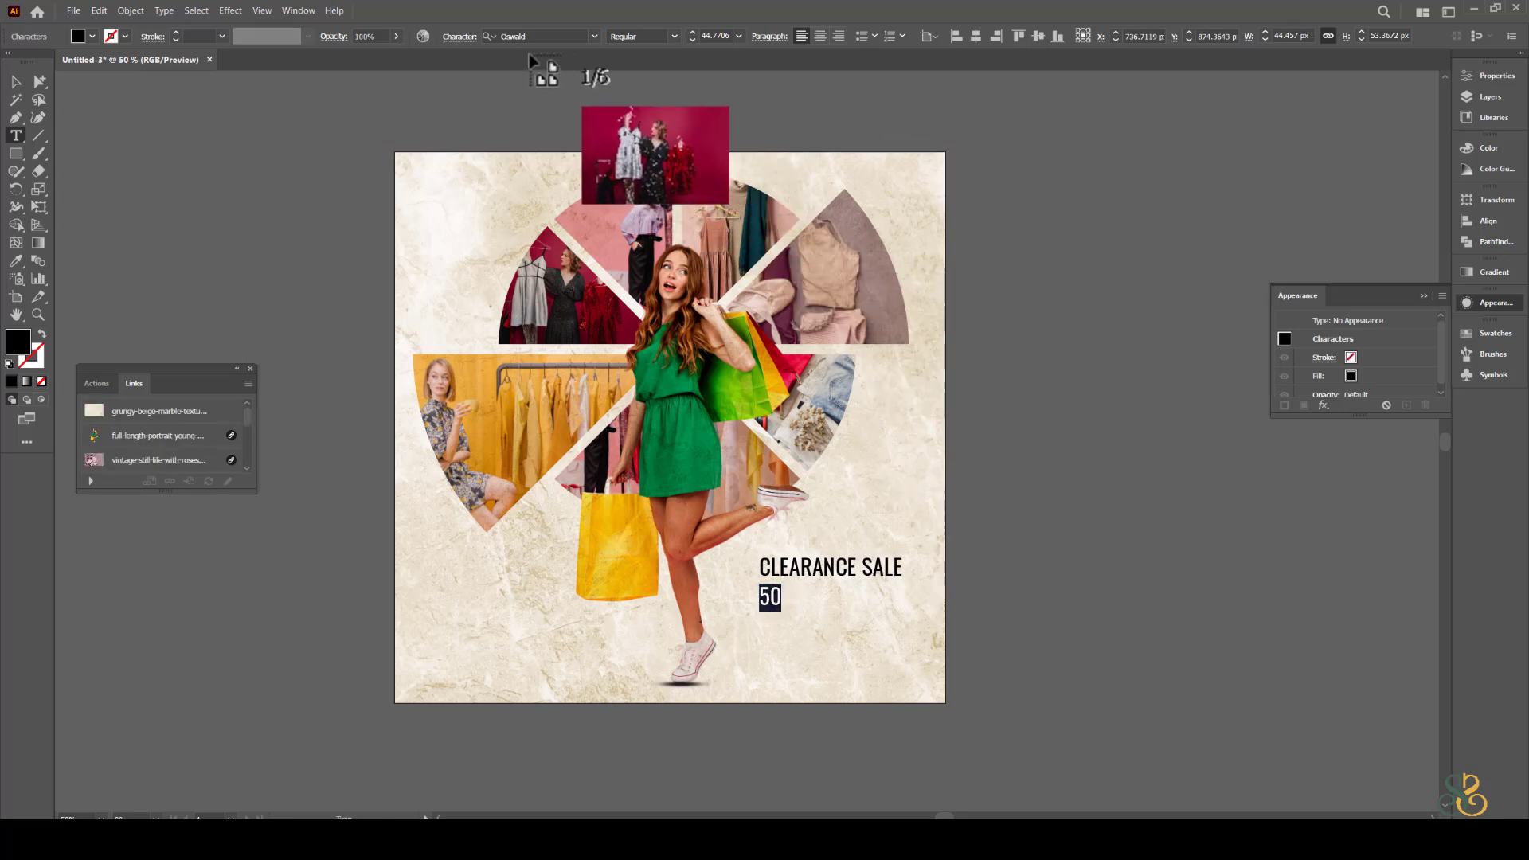
left_click(675, 37)
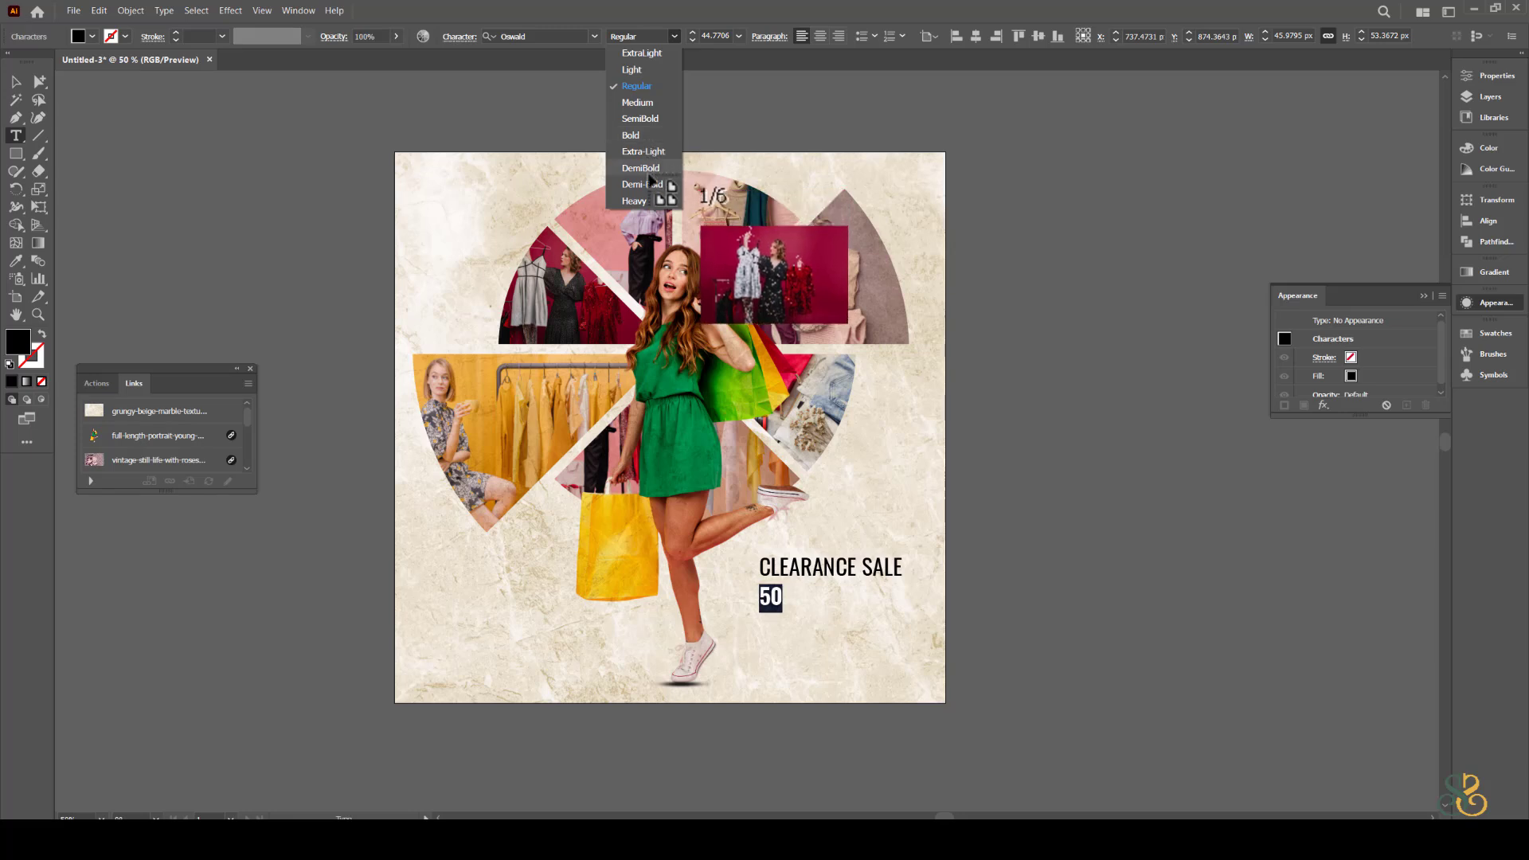
left_click(644, 137)
left_click(771, 602)
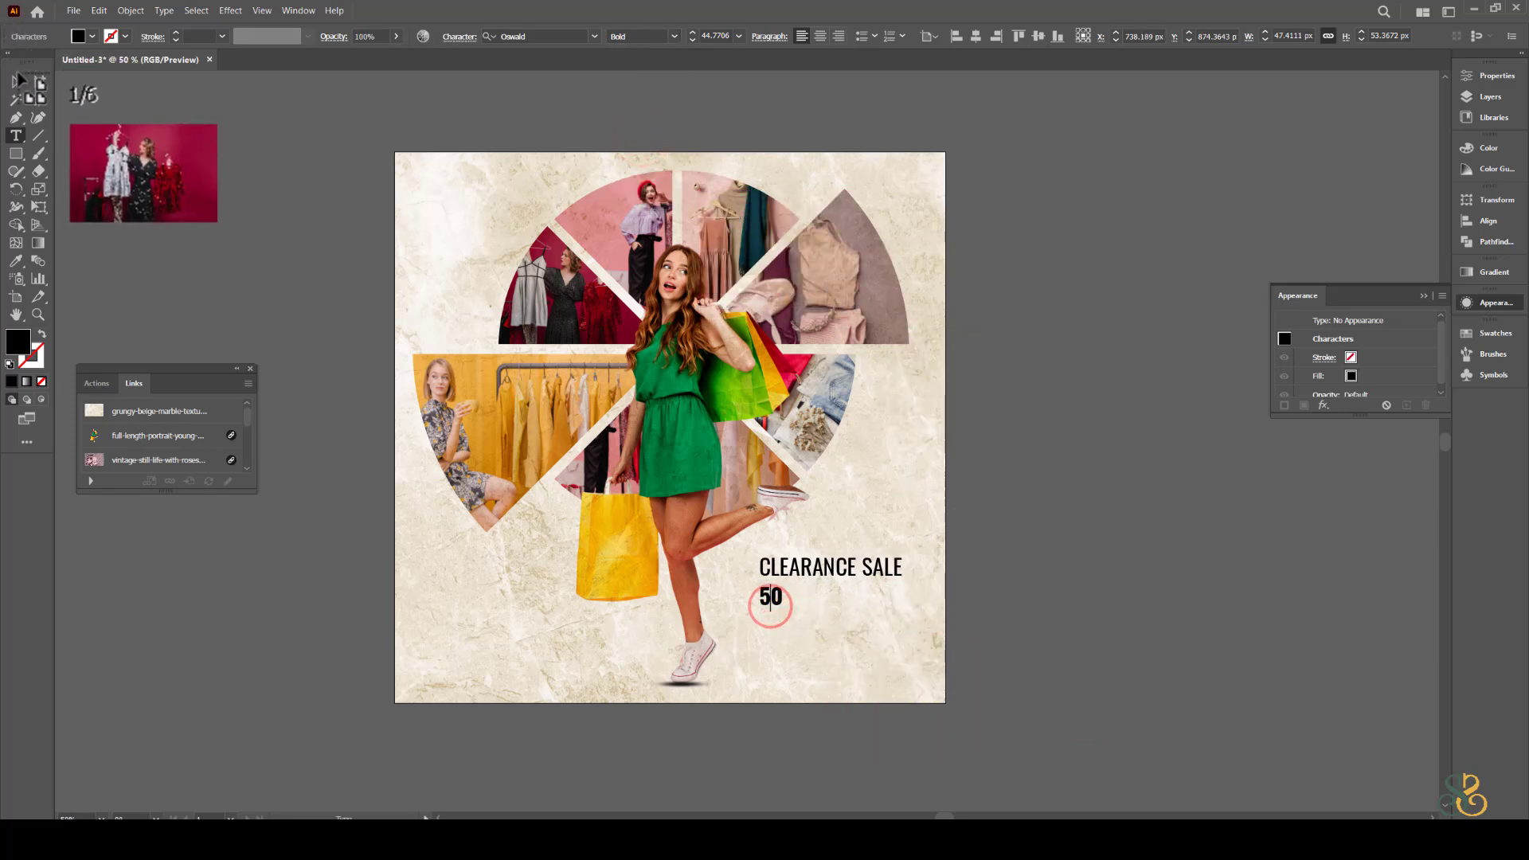
key("Escape")
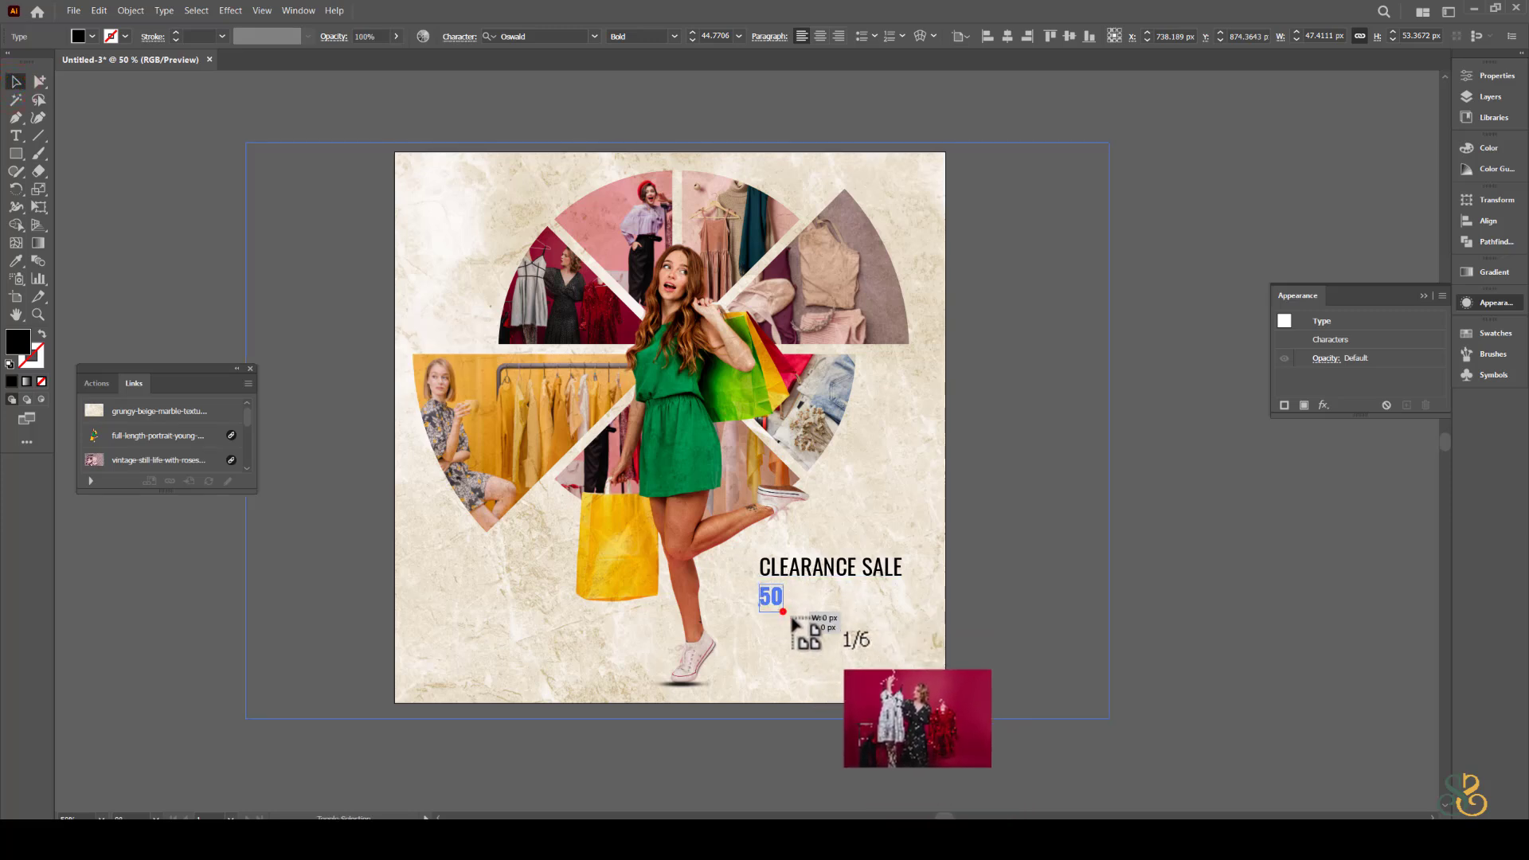
left_click_drag(791, 618, 878, 697)
Add a "%" copy of the "50" text beside it and scale the copy down to about 79 pt.
left_click_drag(823, 639, 922, 611)
triple_click(919, 603)
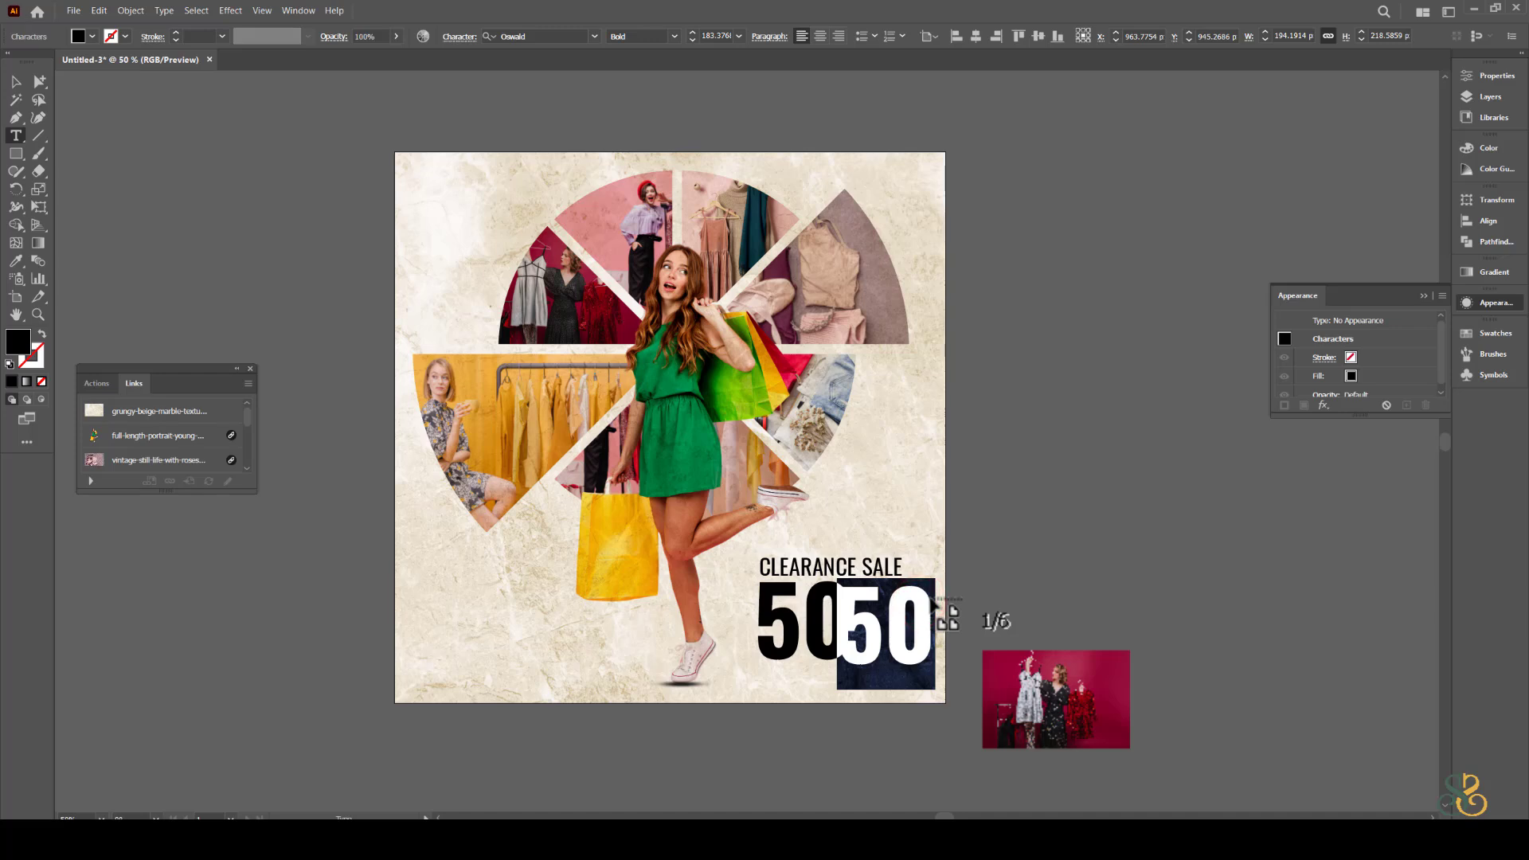
type("%")
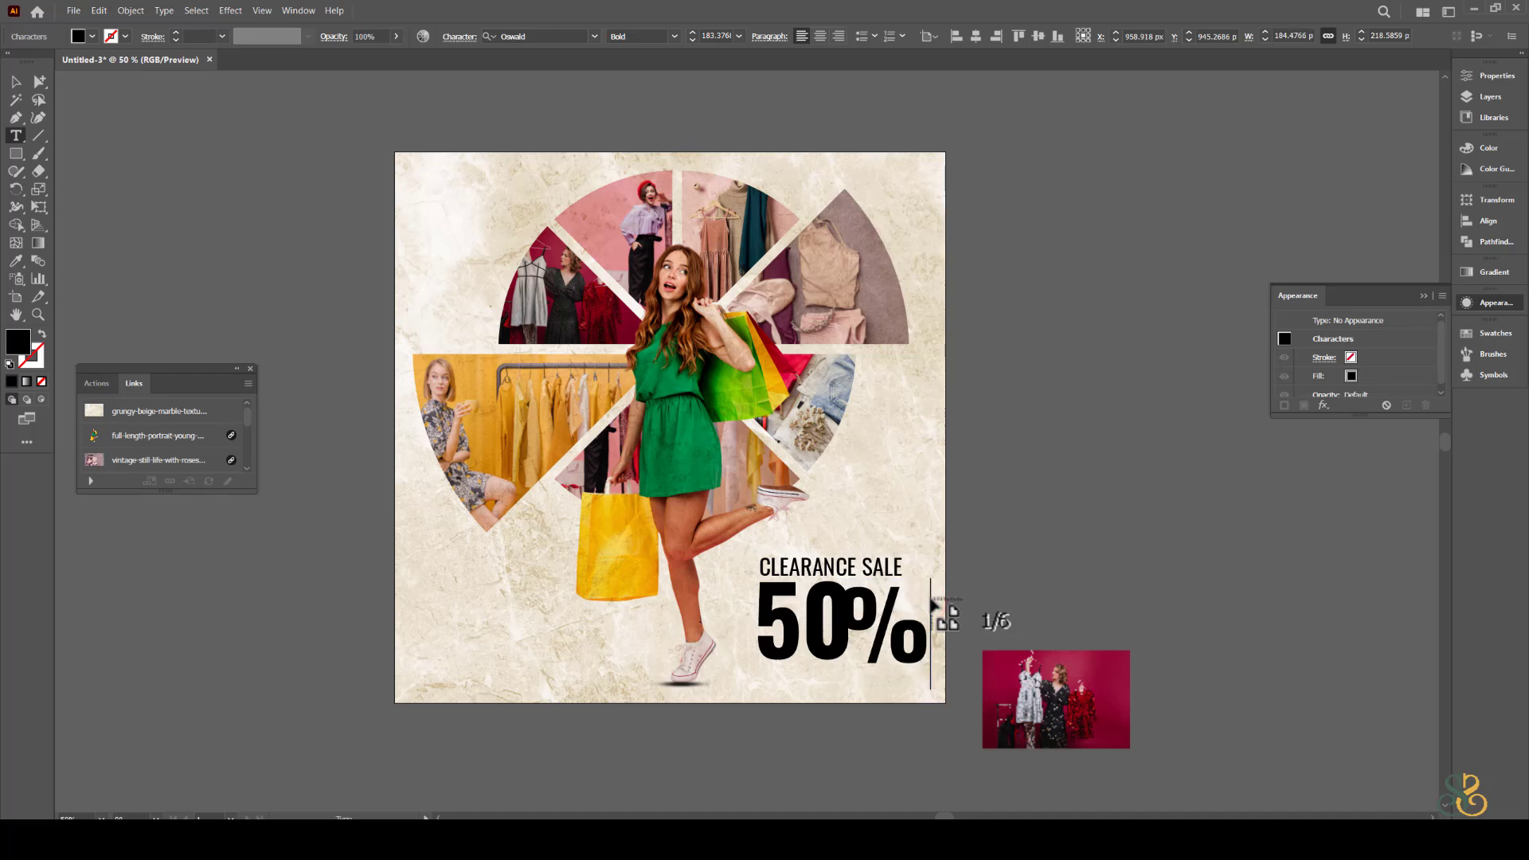
left_click(16, 81)
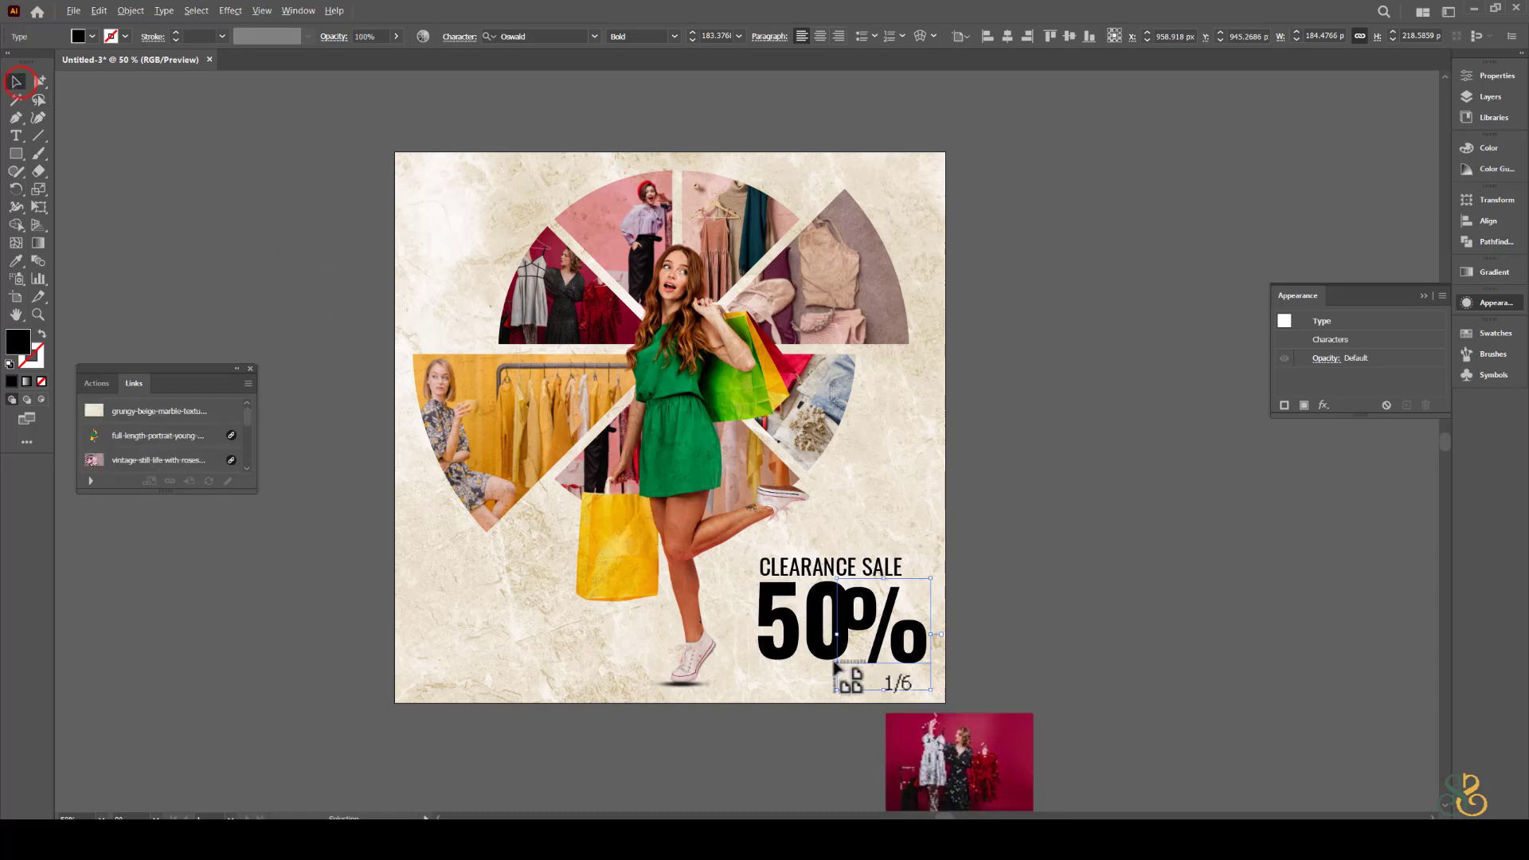
scroll(837, 668, "up", 2)
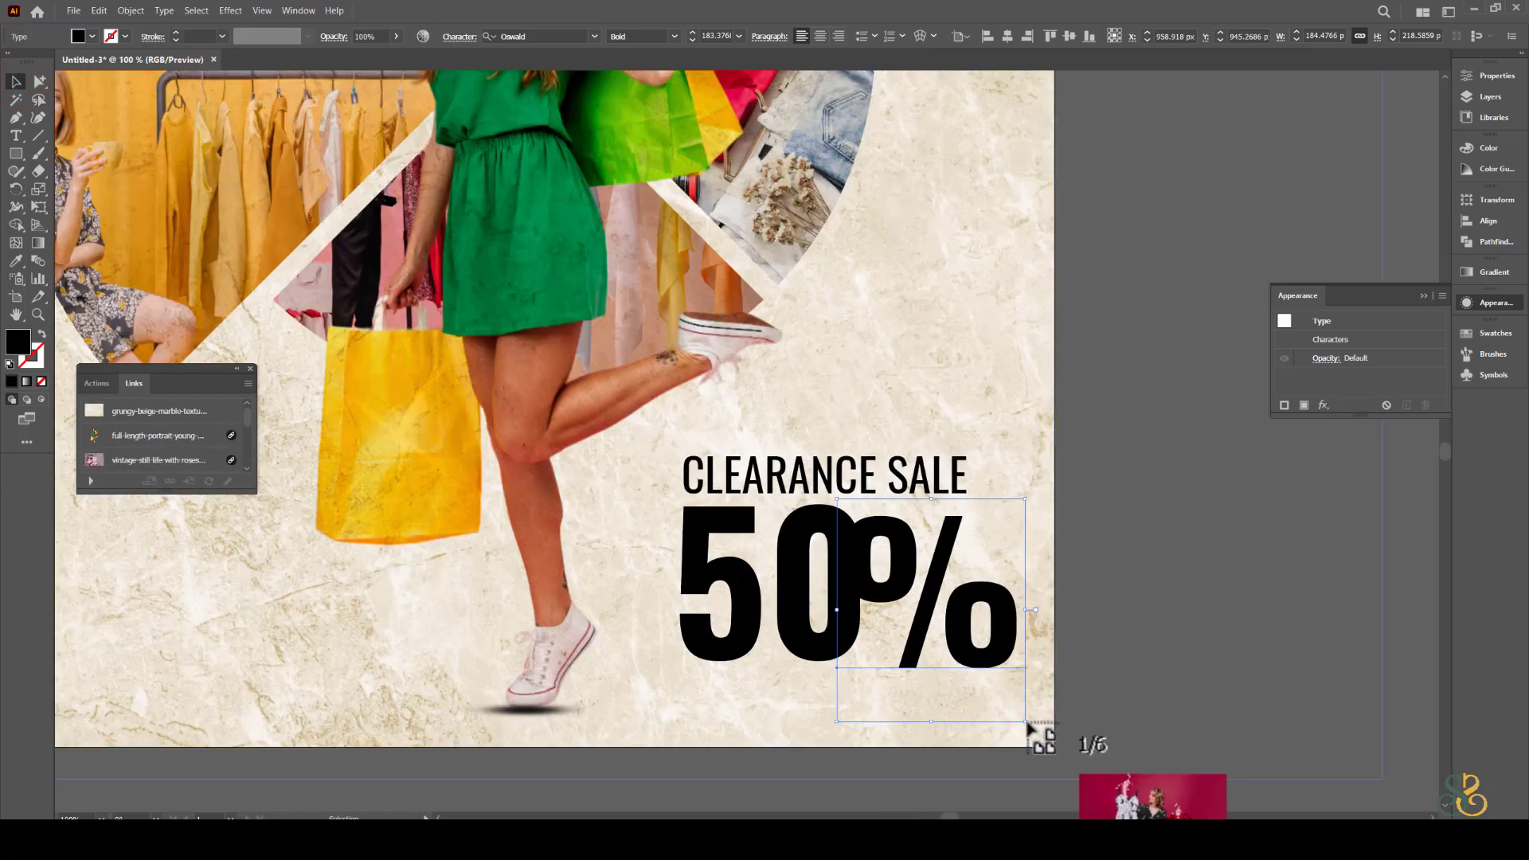
left_click_drag(1028, 727, 973, 659)
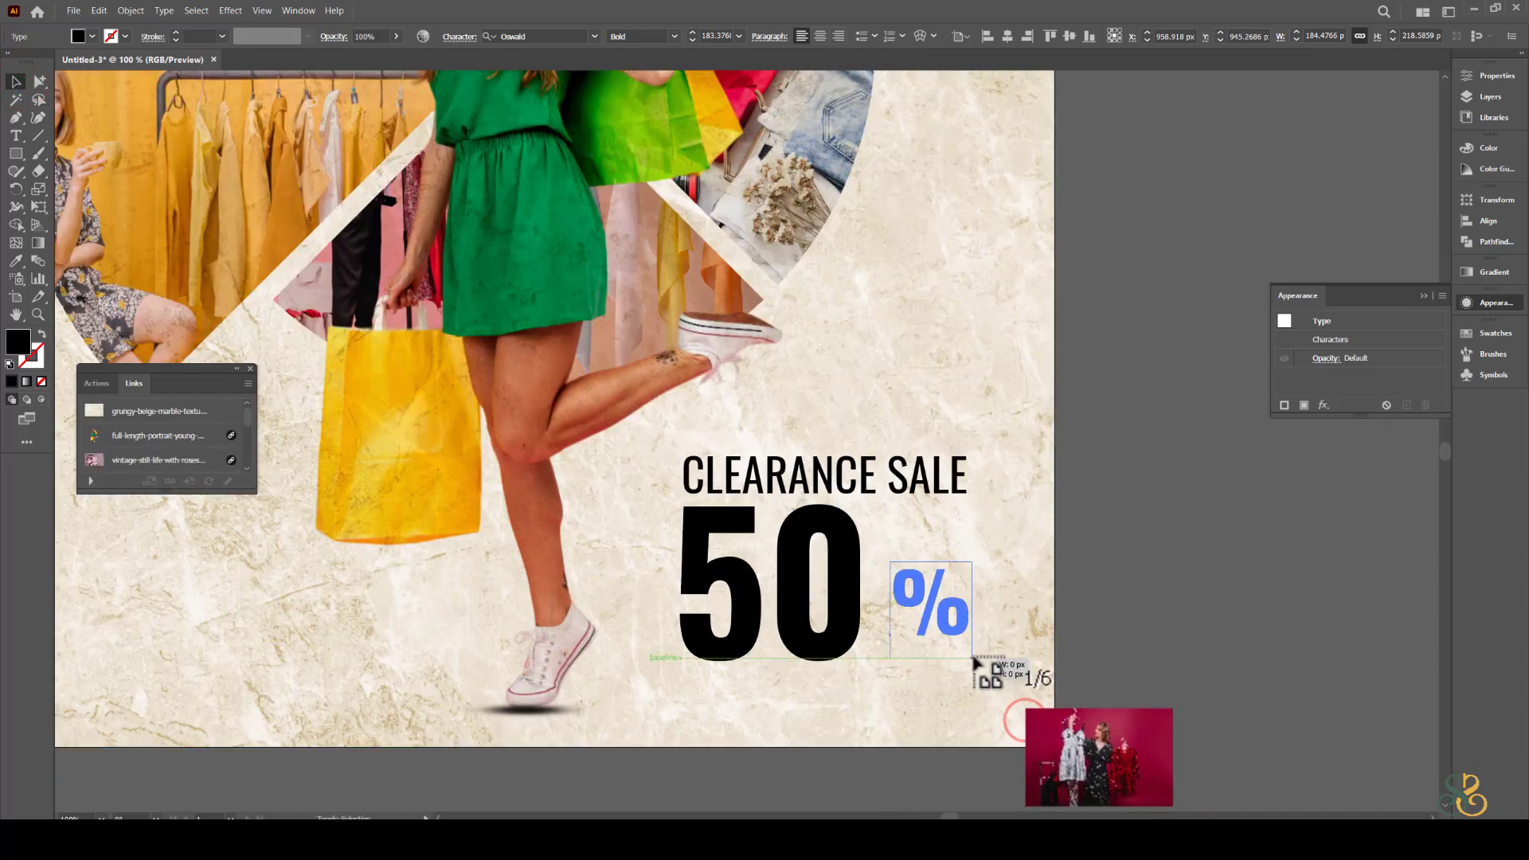
Add an "OFF" copy of the percent sign below it, scaled to about 57 pt and set on the baseline of the "50".
left_click_drag(924, 566, 933, 635)
double_click(933, 635)
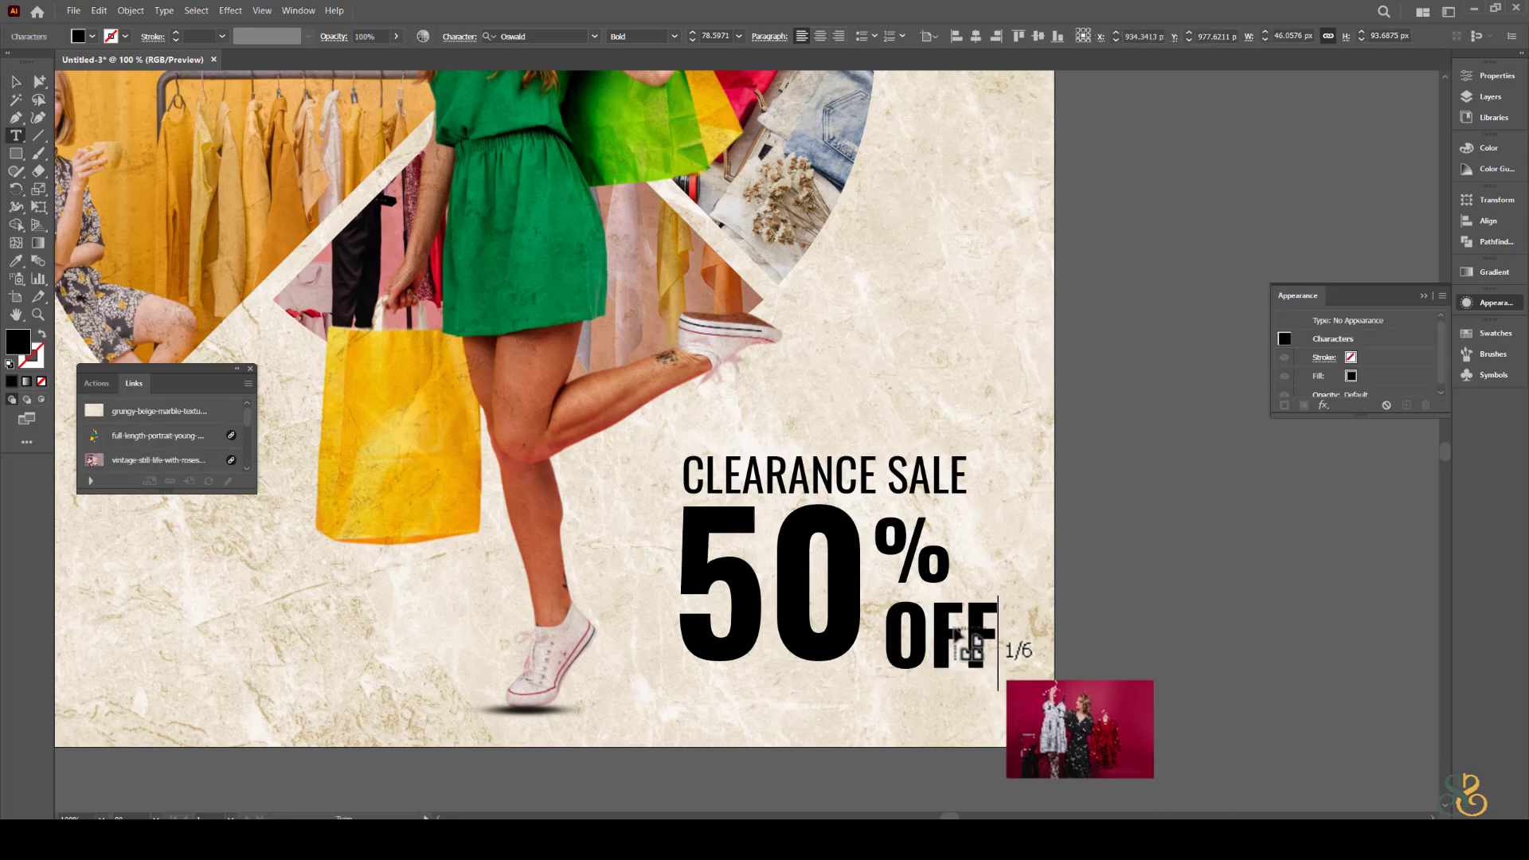
key("Escape")
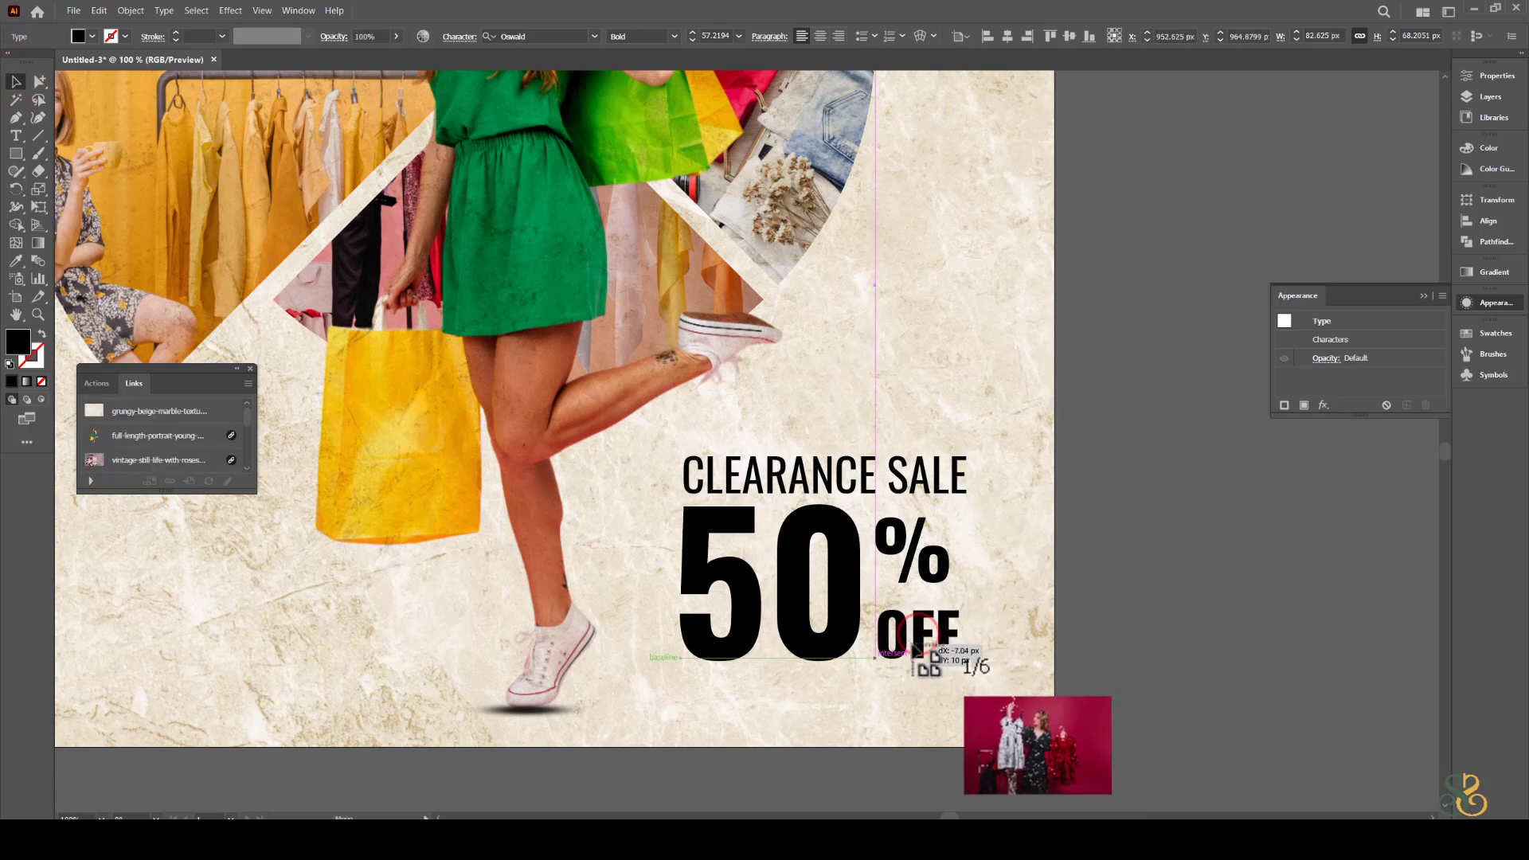
Enlarge the "50", "%" and "OFF" texts slightly together to approach the headline's width.
left_click(910, 550, "shift")
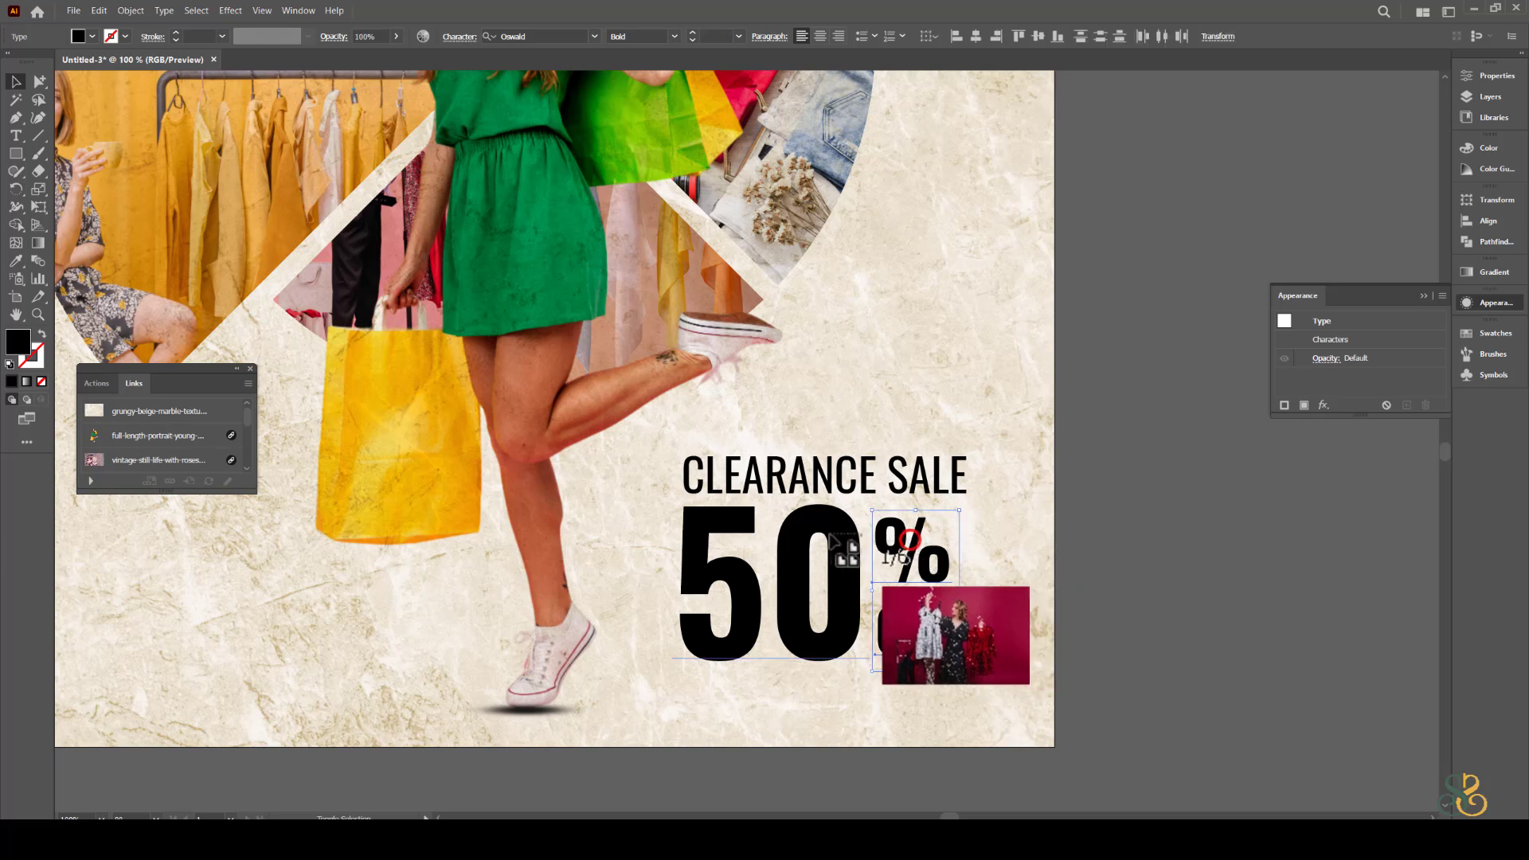
left_click(824, 528, "shift")
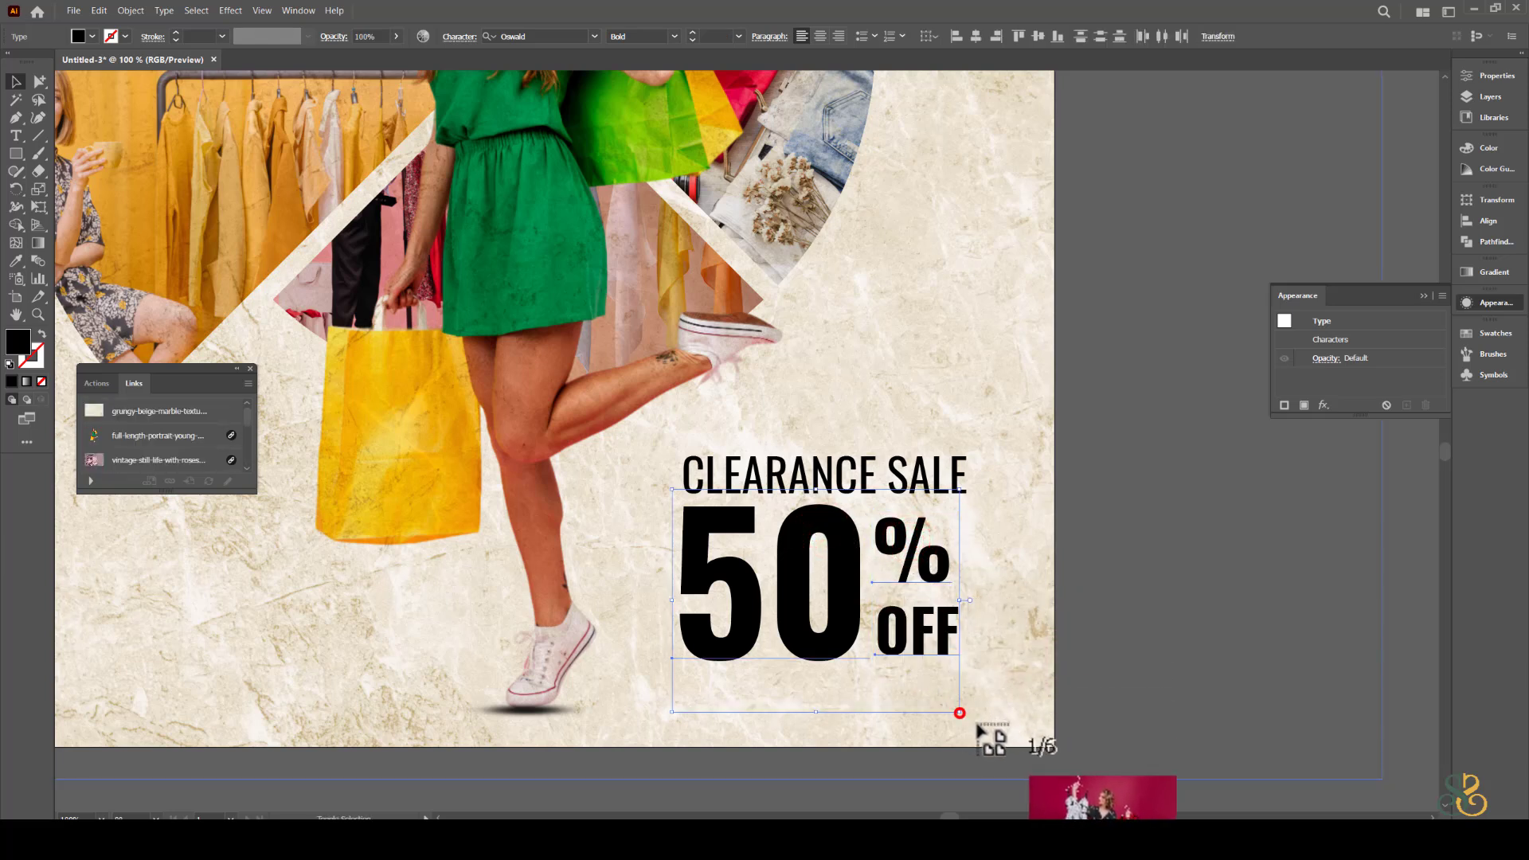
left_click_drag(960, 713, 988, 719)
left_click(1083, 608)
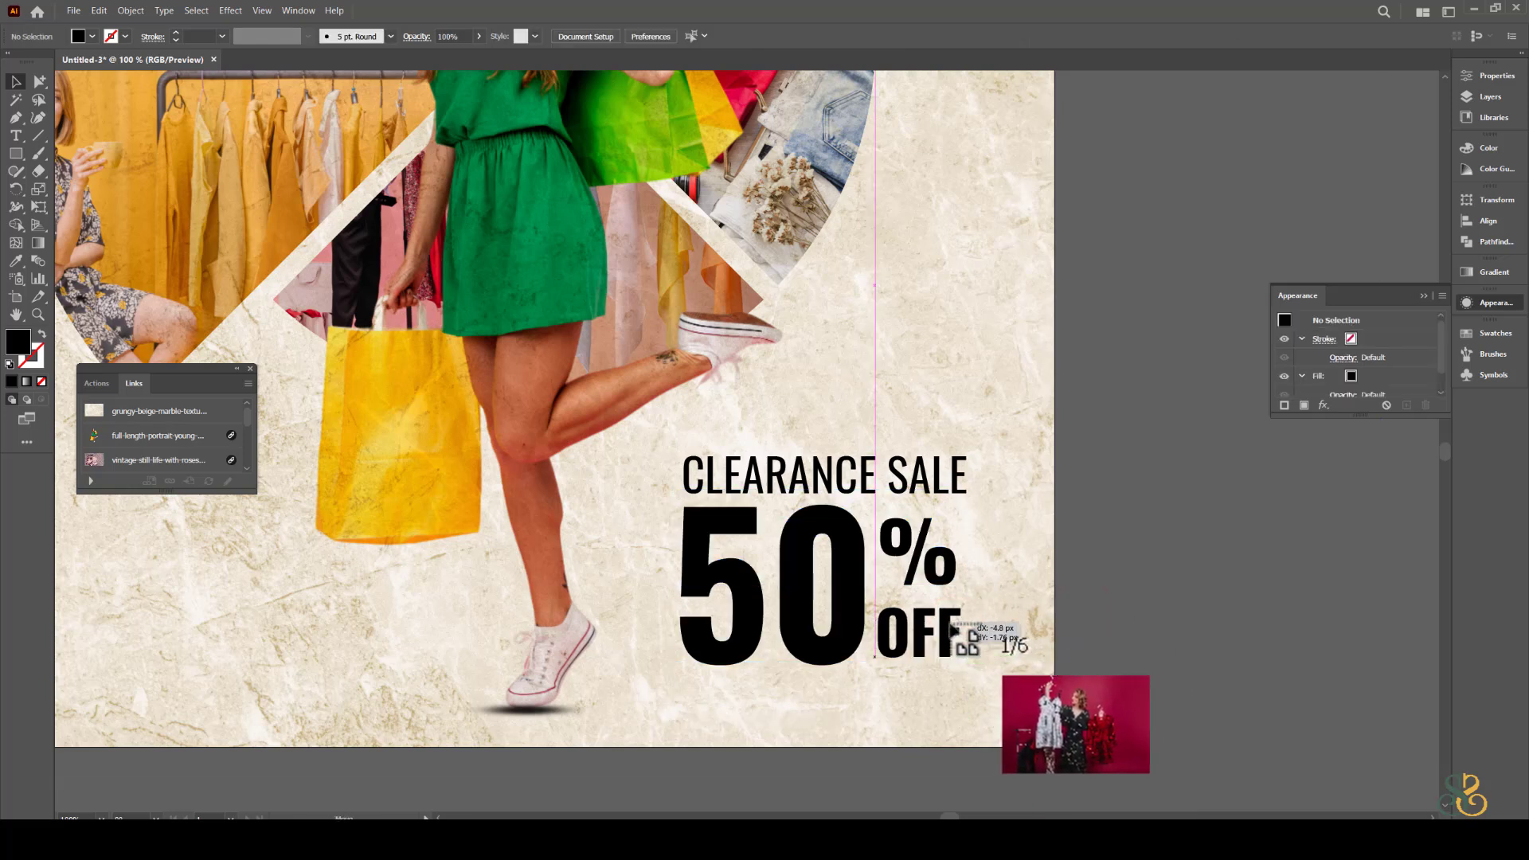
Group the "50", "%" and "OFF" texts and align the group with the "CLEARANCE SALE" headline.
left_click(940, 555)
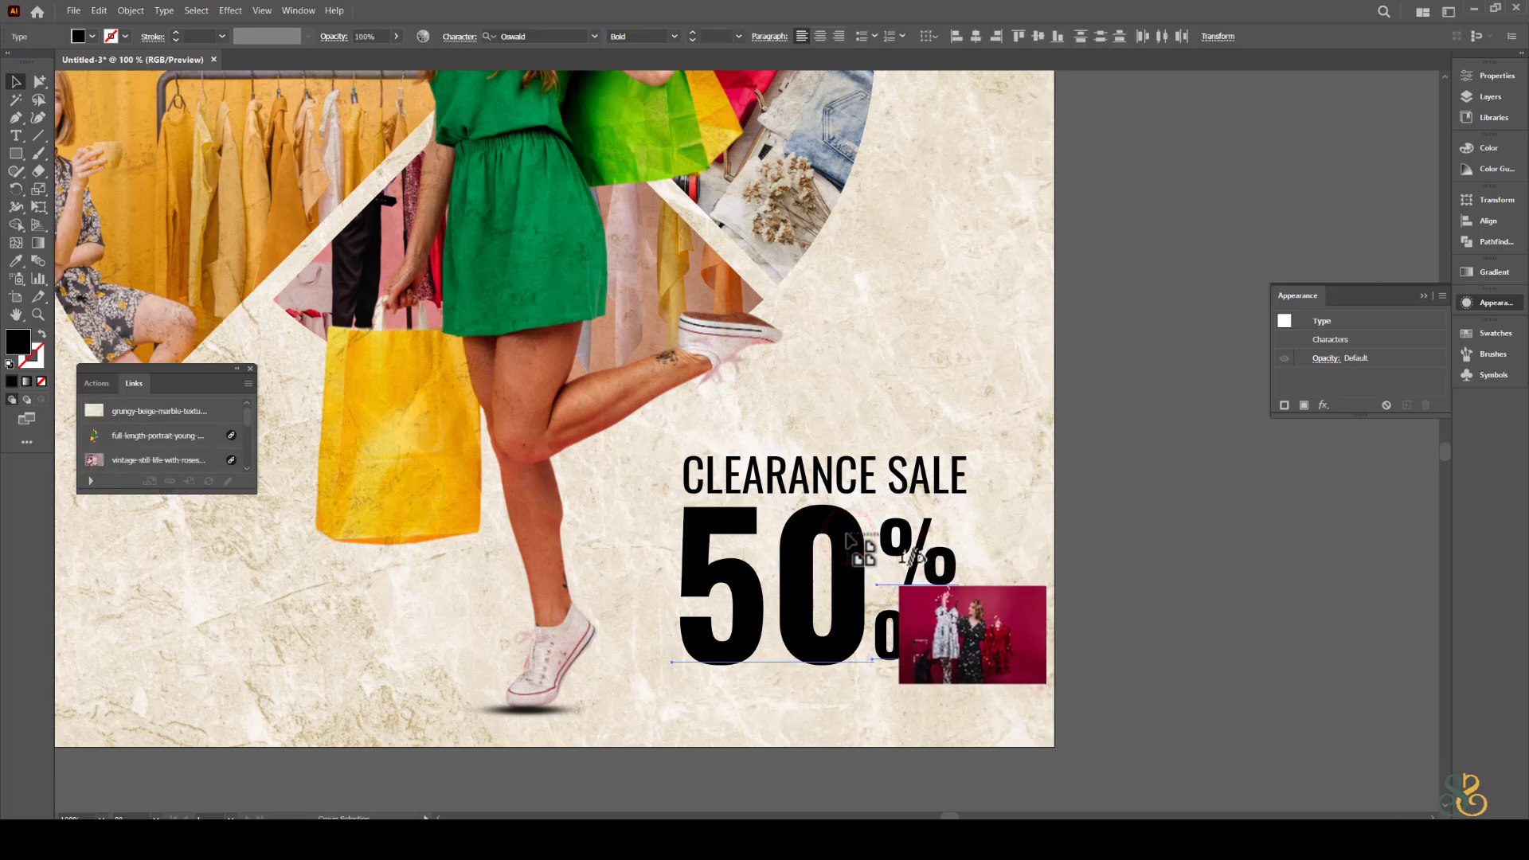
key("ctrl+g")
left_click(1168, 632)
left_click(903, 476)
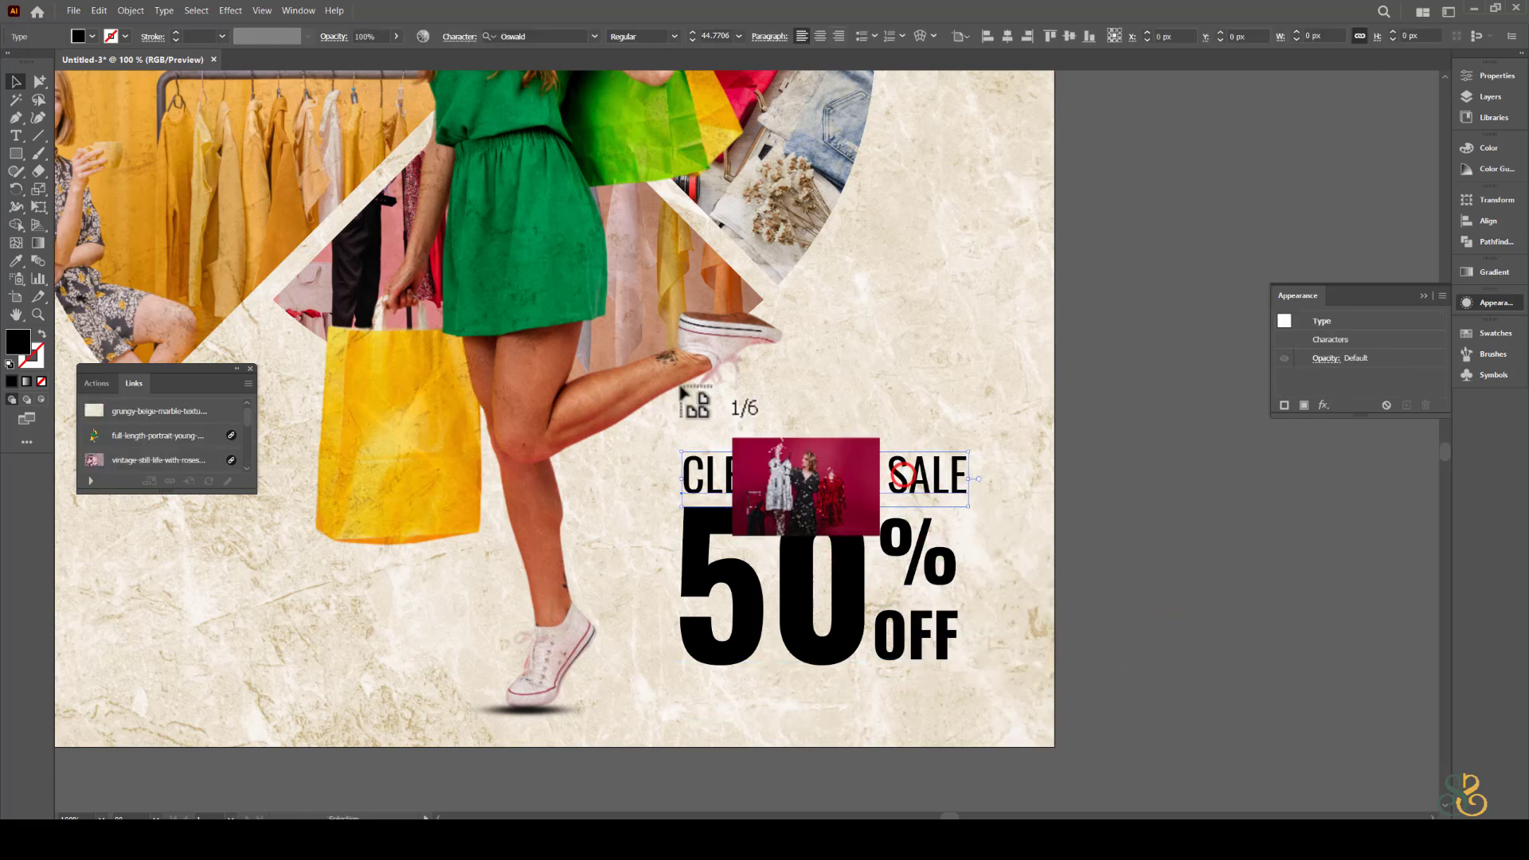
left_click(719, 600, "shift")
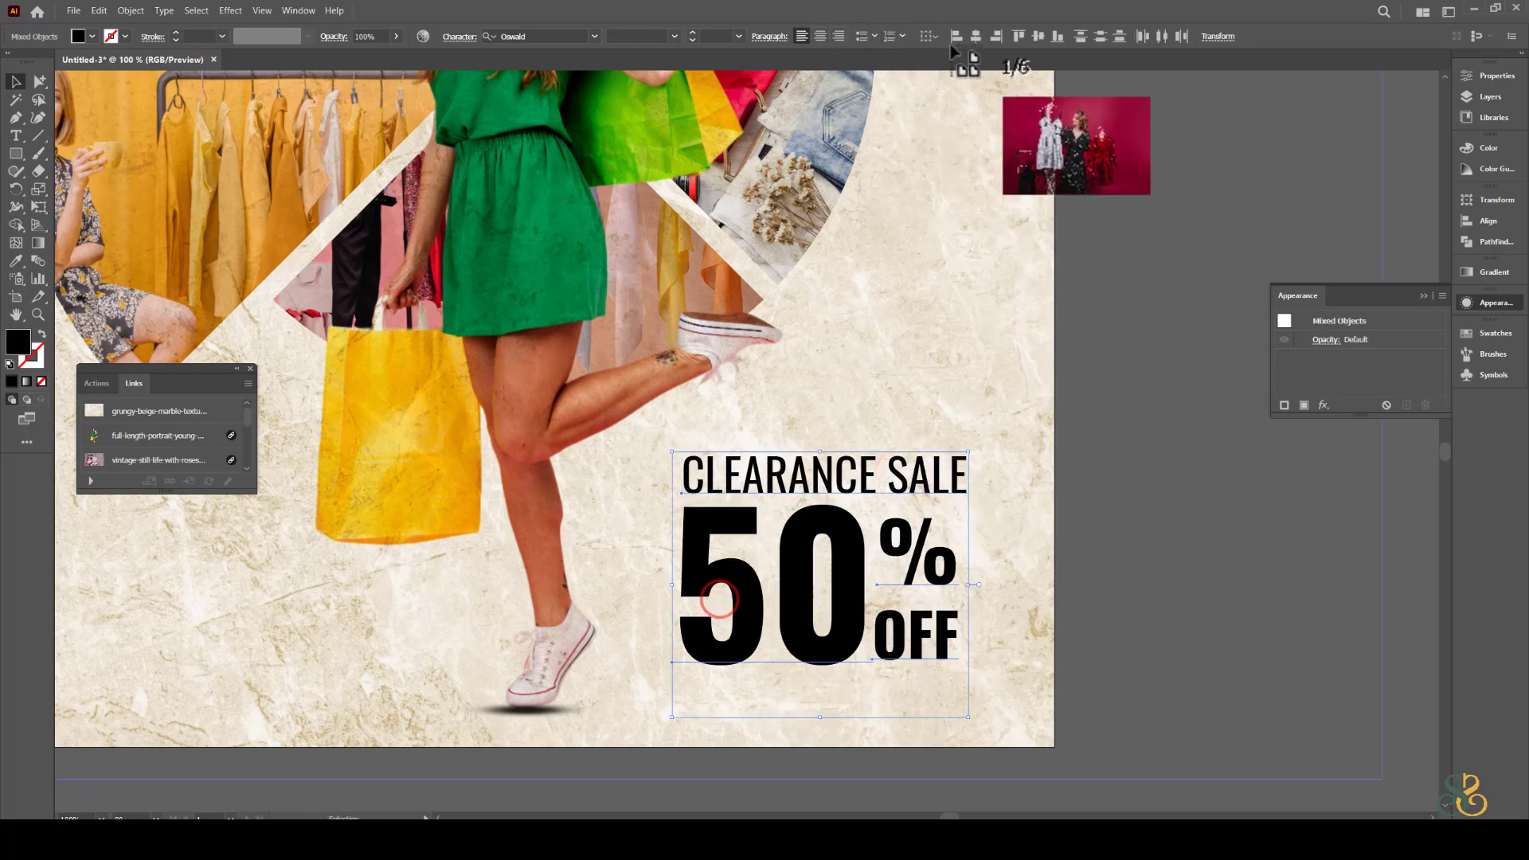
Add an "ON SELECTED ITEMS" copy of the headline below the "50% OFF" group and scale it down to the group's width.
left_click_drag(862, 471, 926, 658)
left_click(1110, 493)
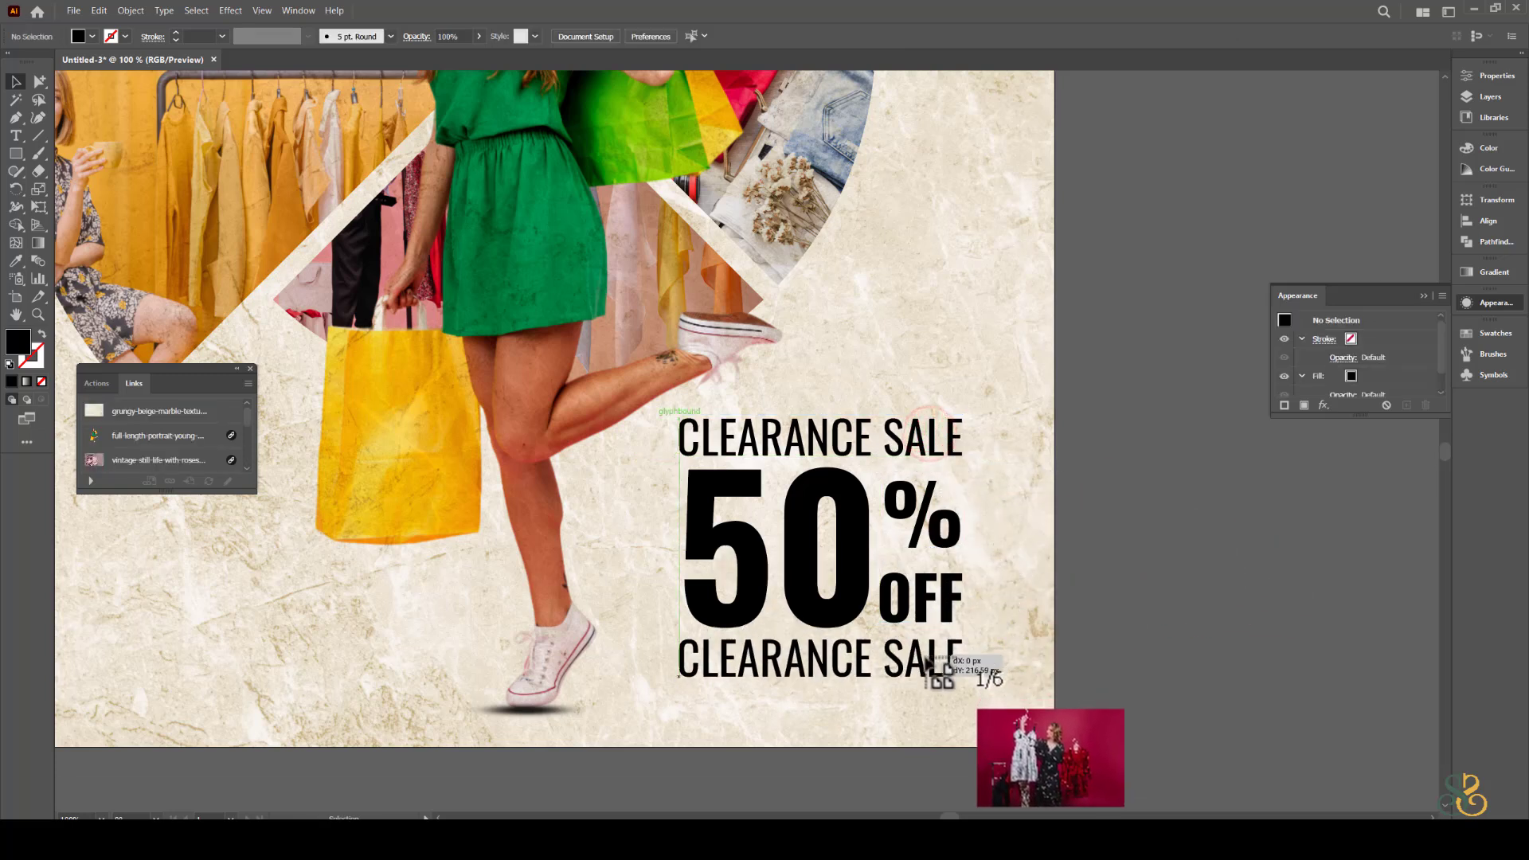
triple_click(924, 657)
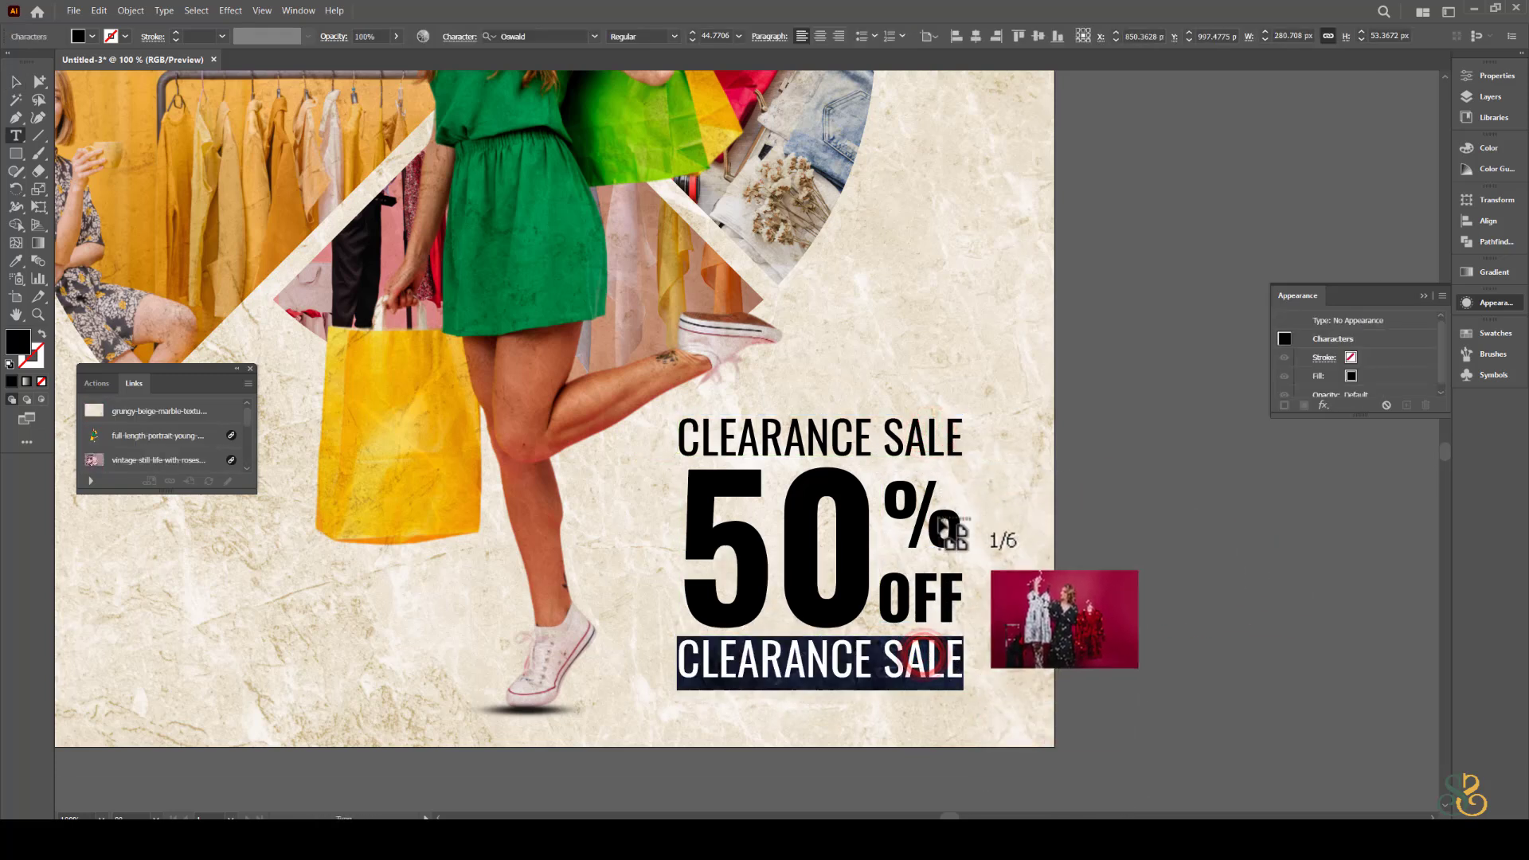
type("ON SELECTED ITEMS")
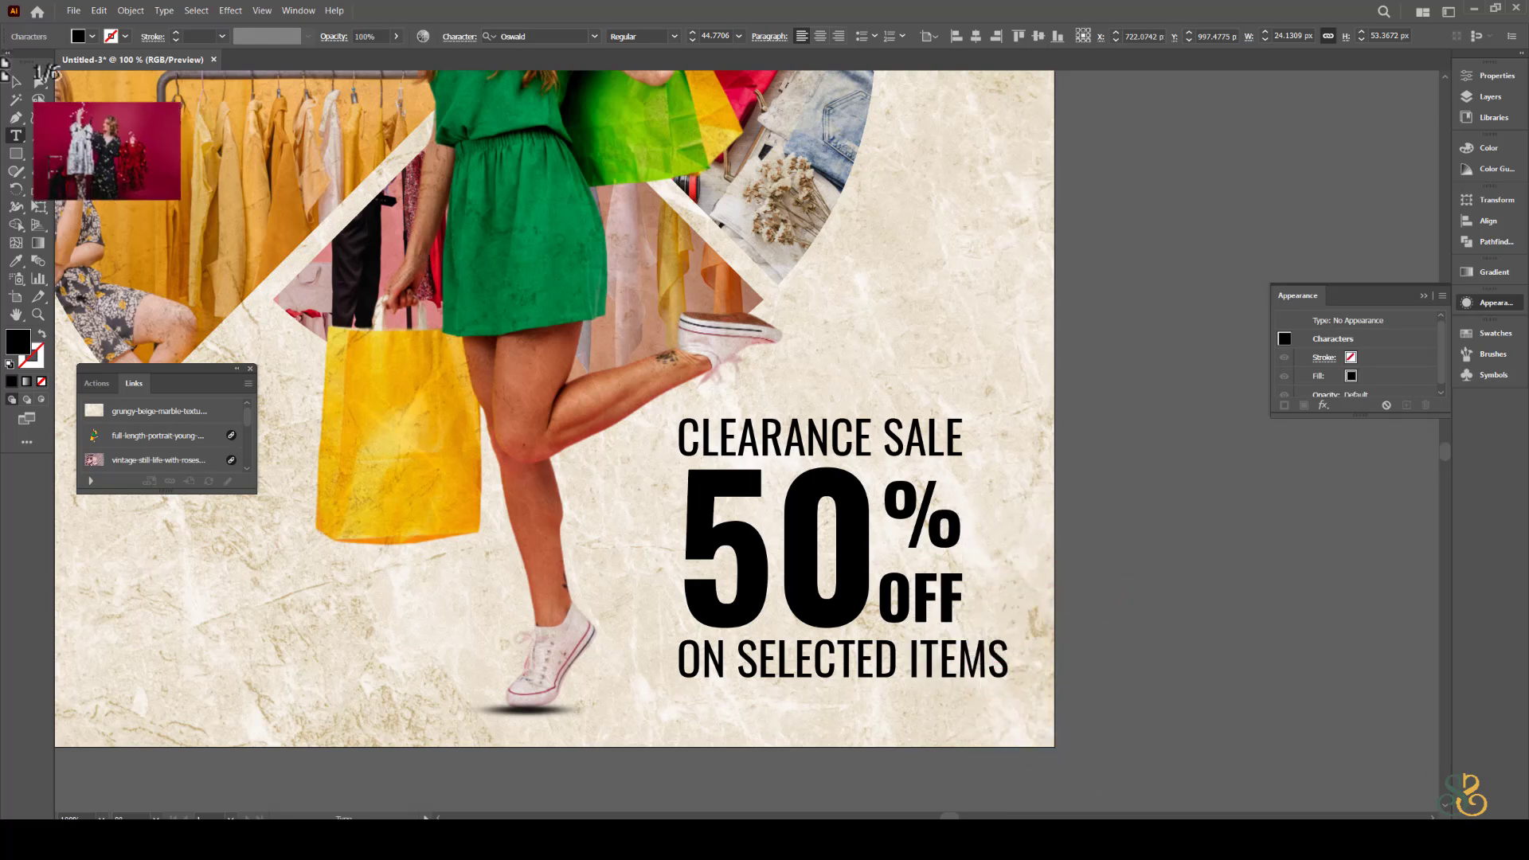
left_click(16, 82)
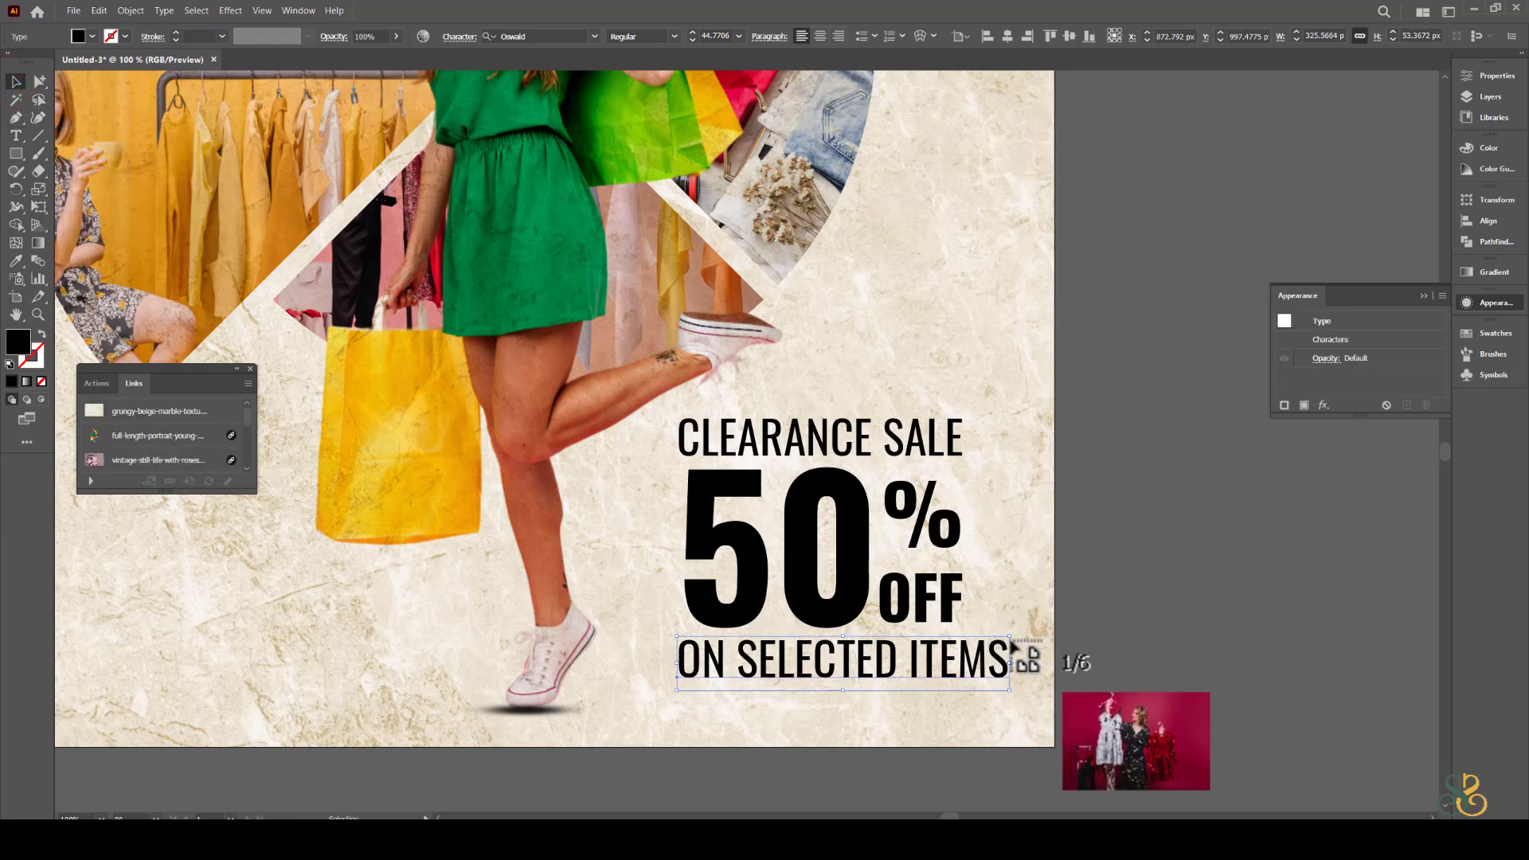
left_click_drag(1011, 638, 966, 672)
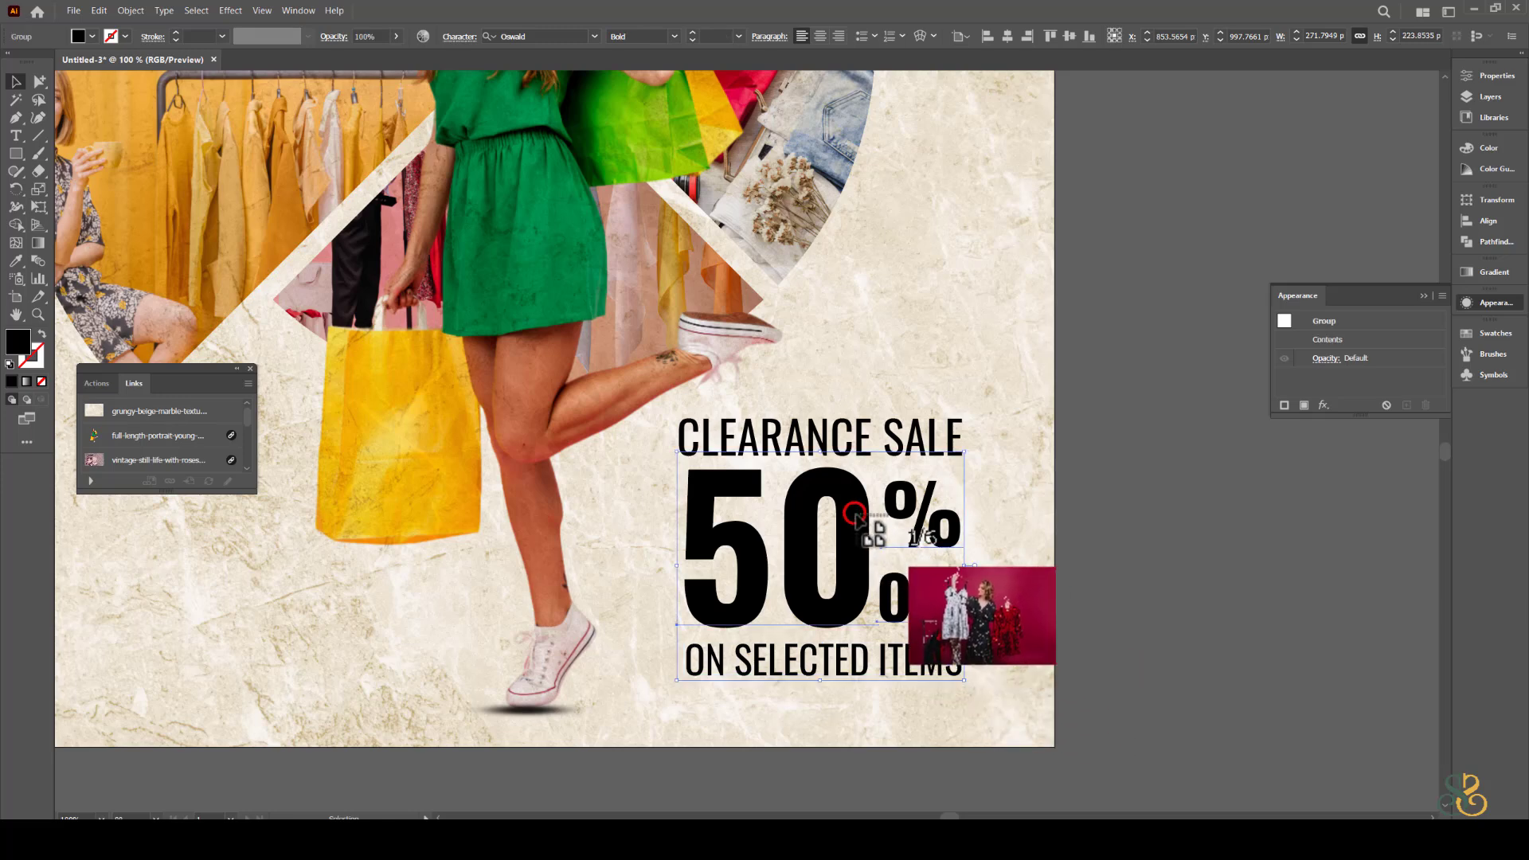
Fill the "CLEARANCE SALE" headline with the dark red #920000.
scroll(854, 519, "down", 1, "alt")
scroll(858, 494, "up", 2)
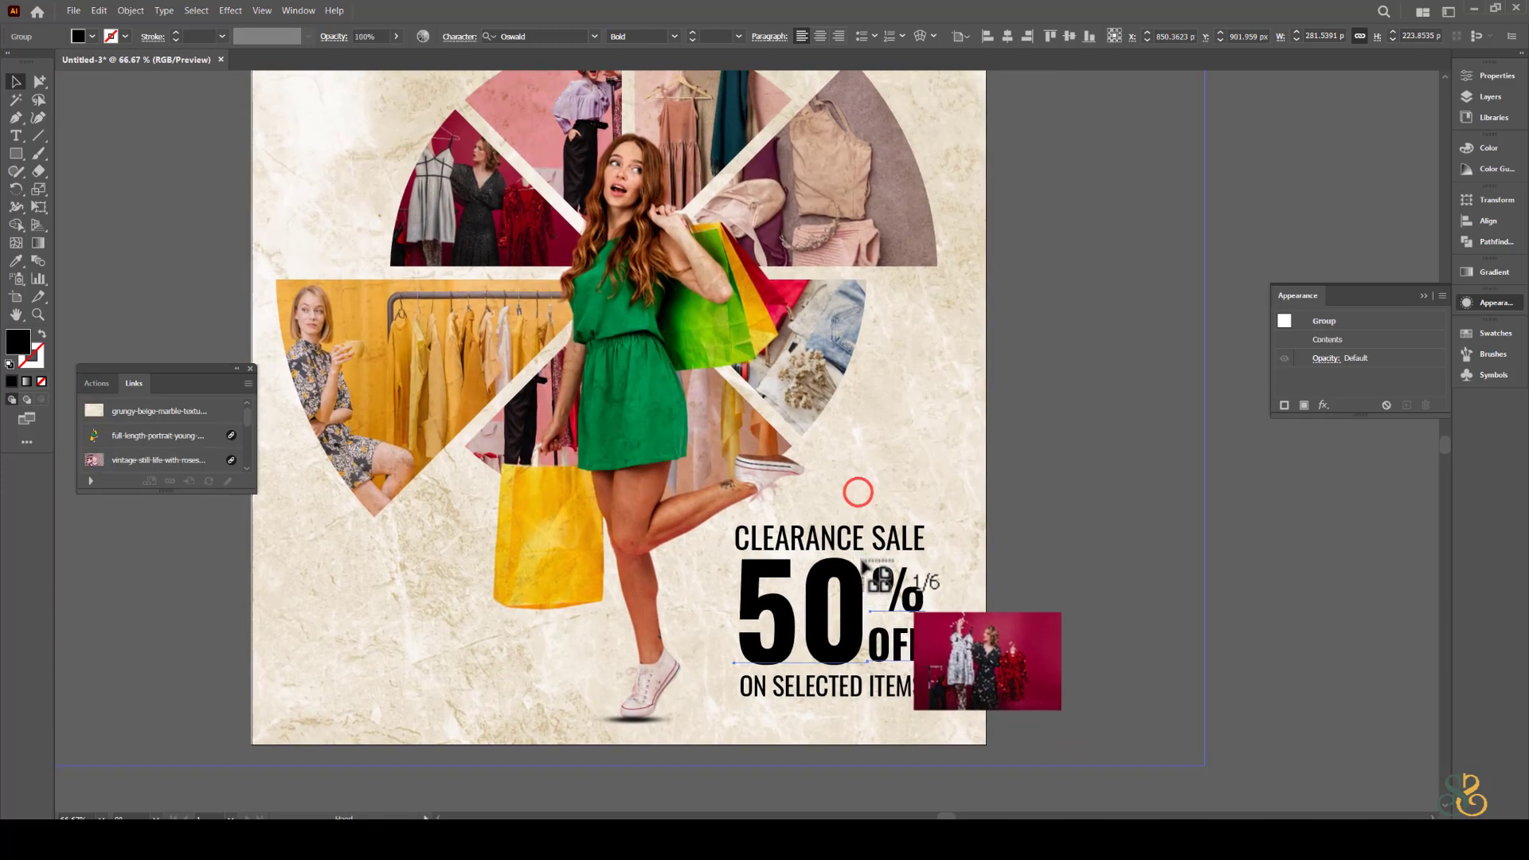
left_click(884, 539)
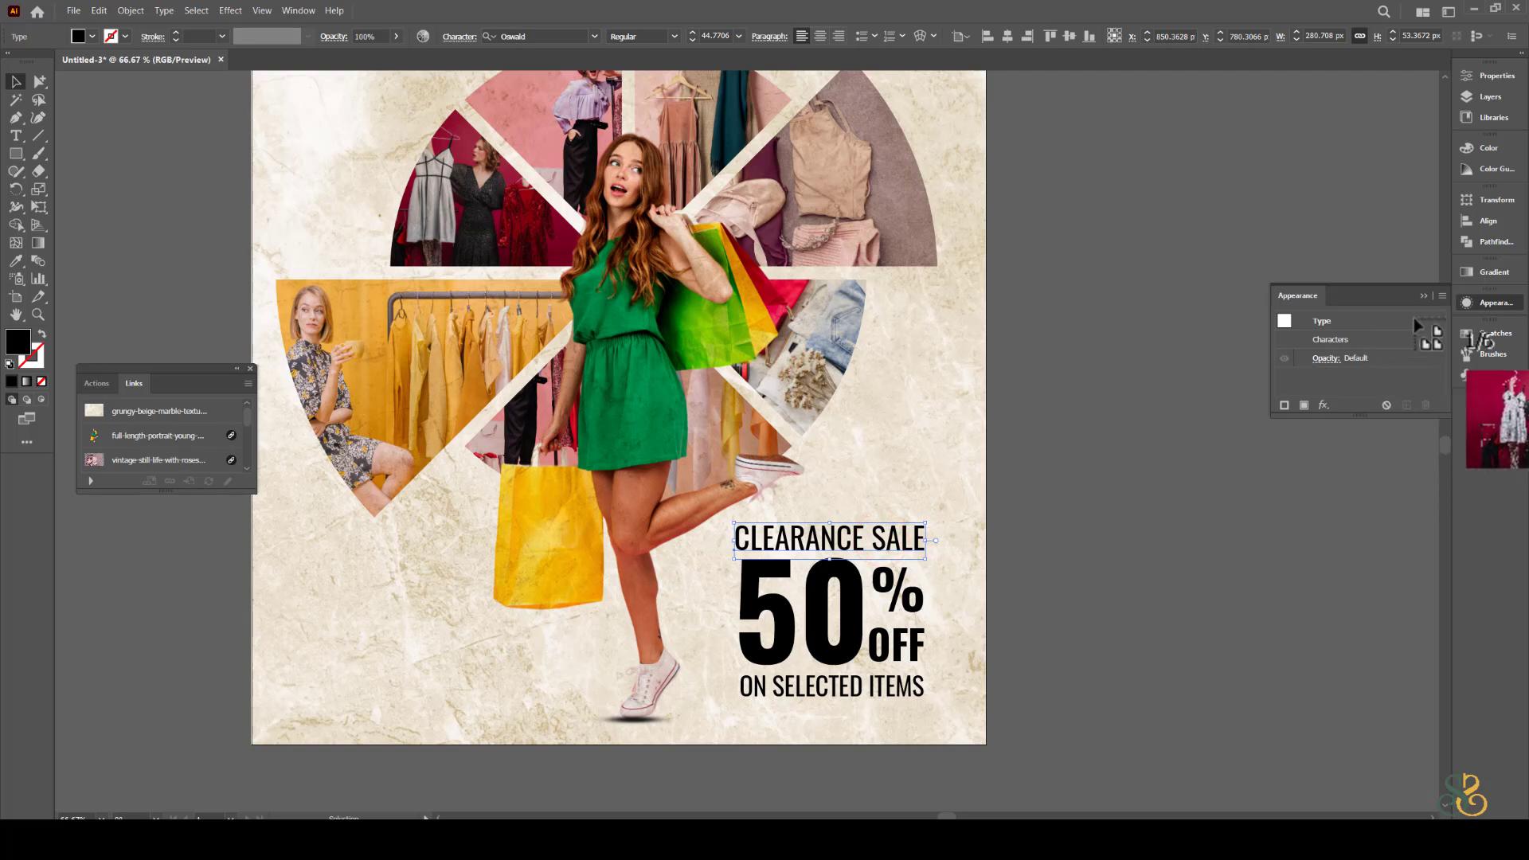
left_click(1486, 148)
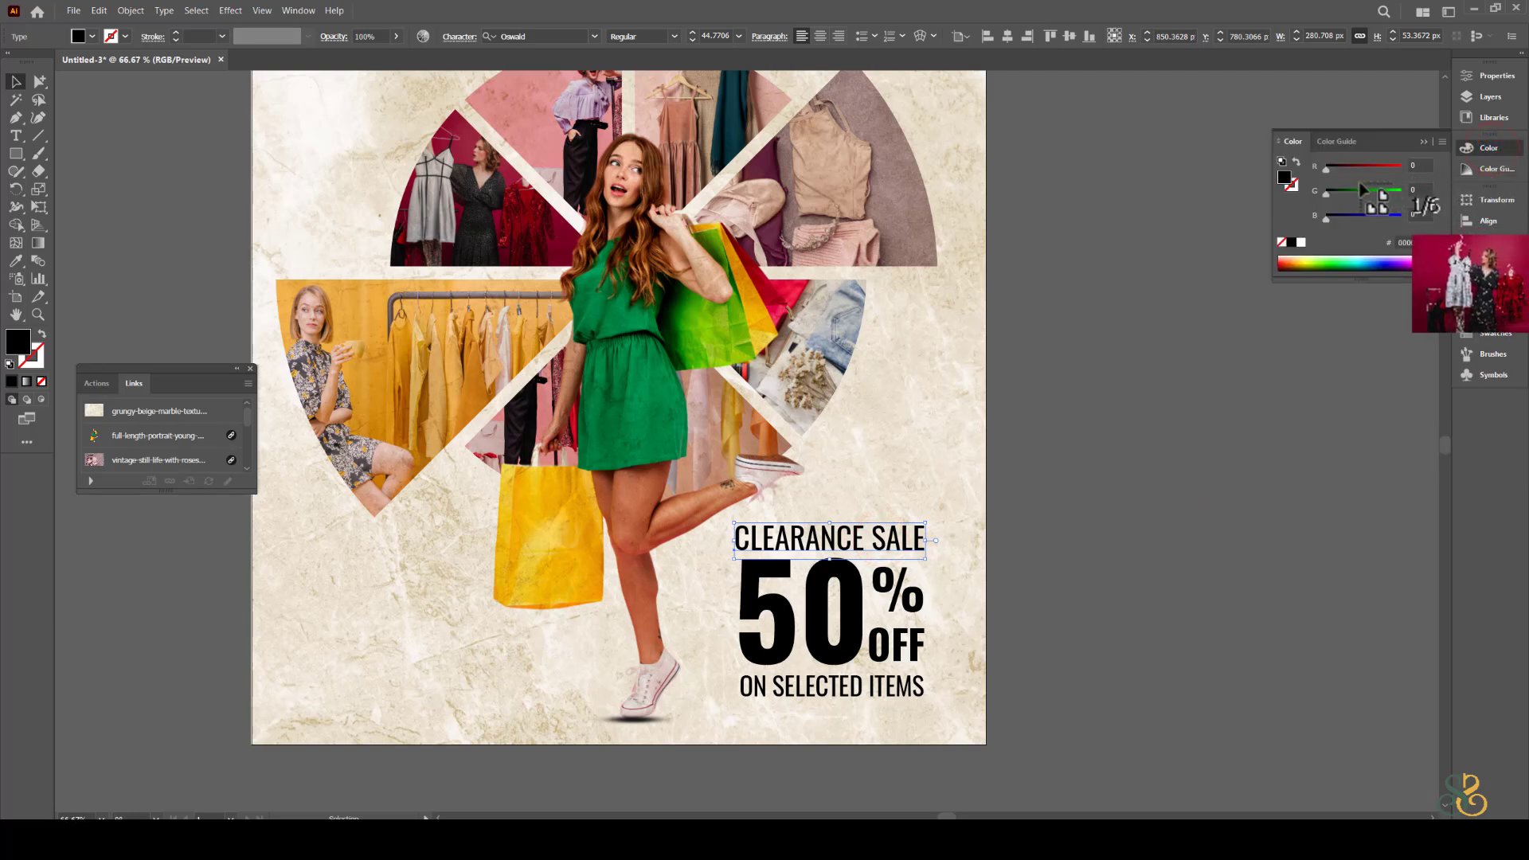
left_click_drag(1354, 170, 892, 701)
Copy the headline's hex colour #920000 and apply it as the fill of the "ON SELECTED ITEMS" text.
left_click(890, 700)
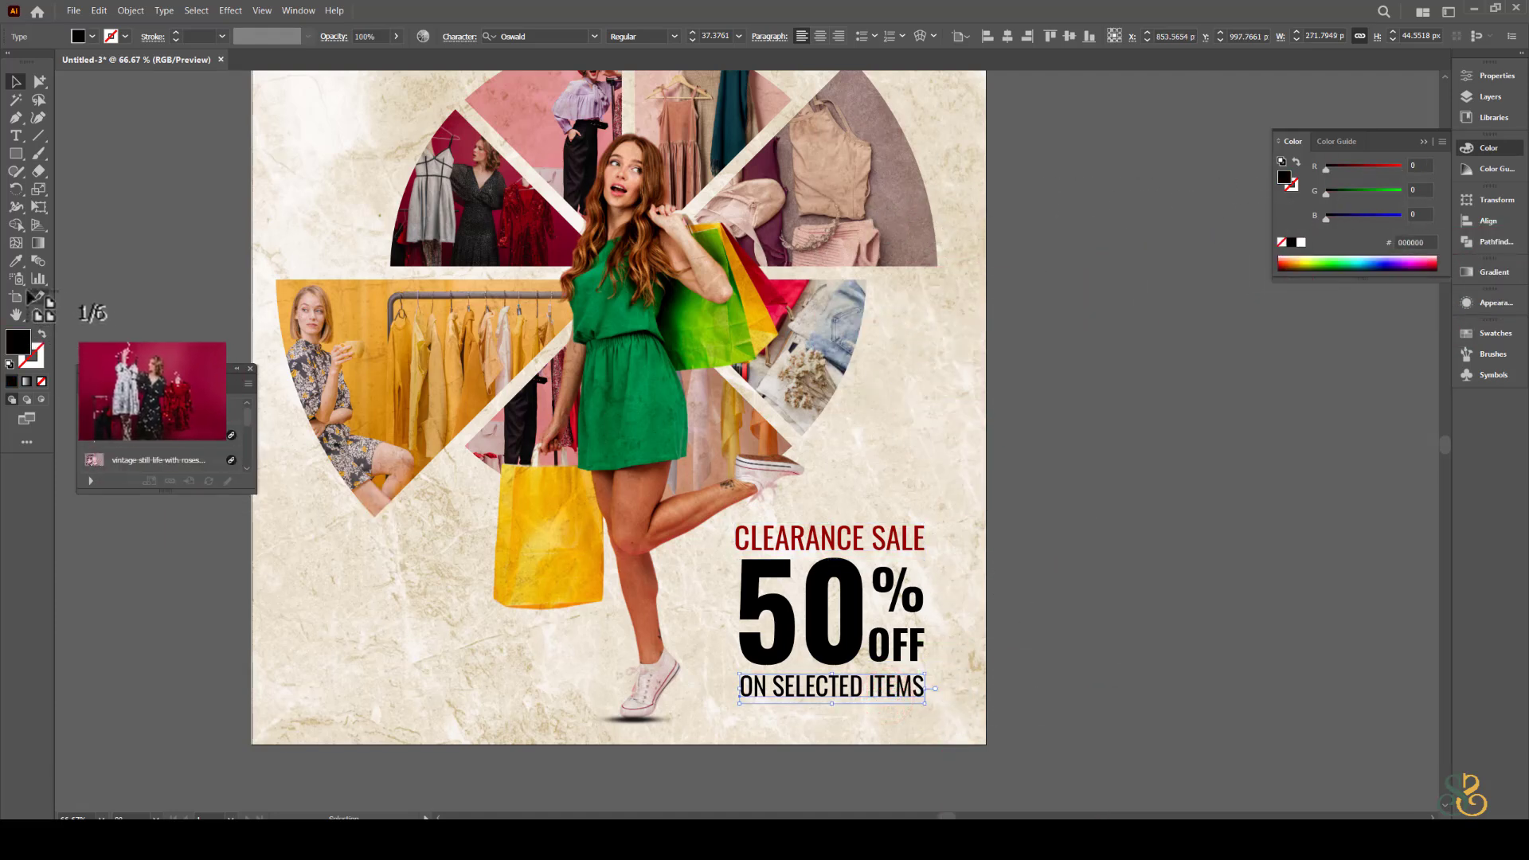
left_click(851, 539)
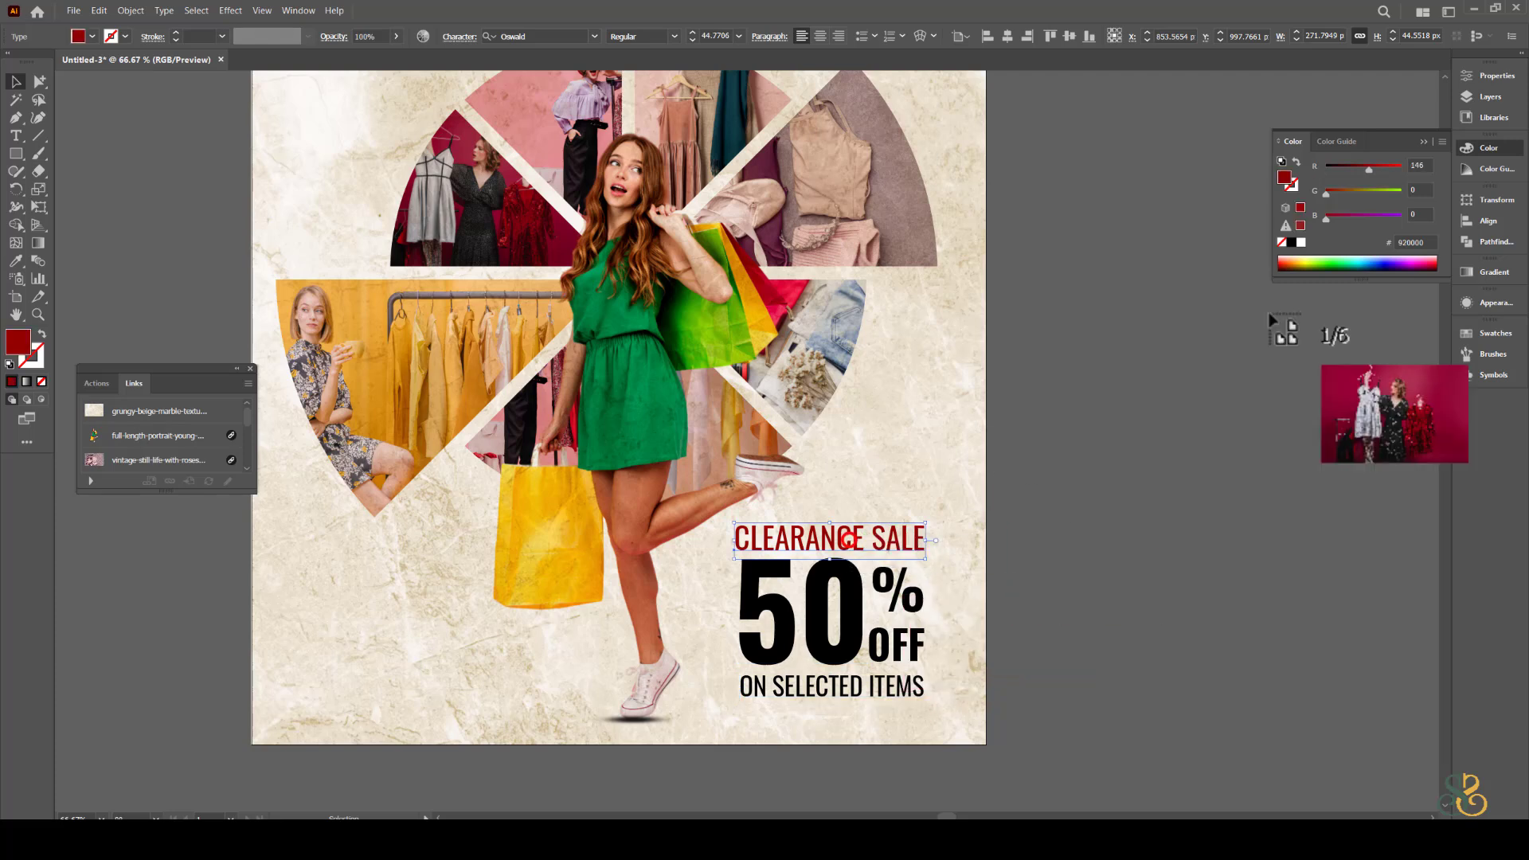
left_click(1416, 243)
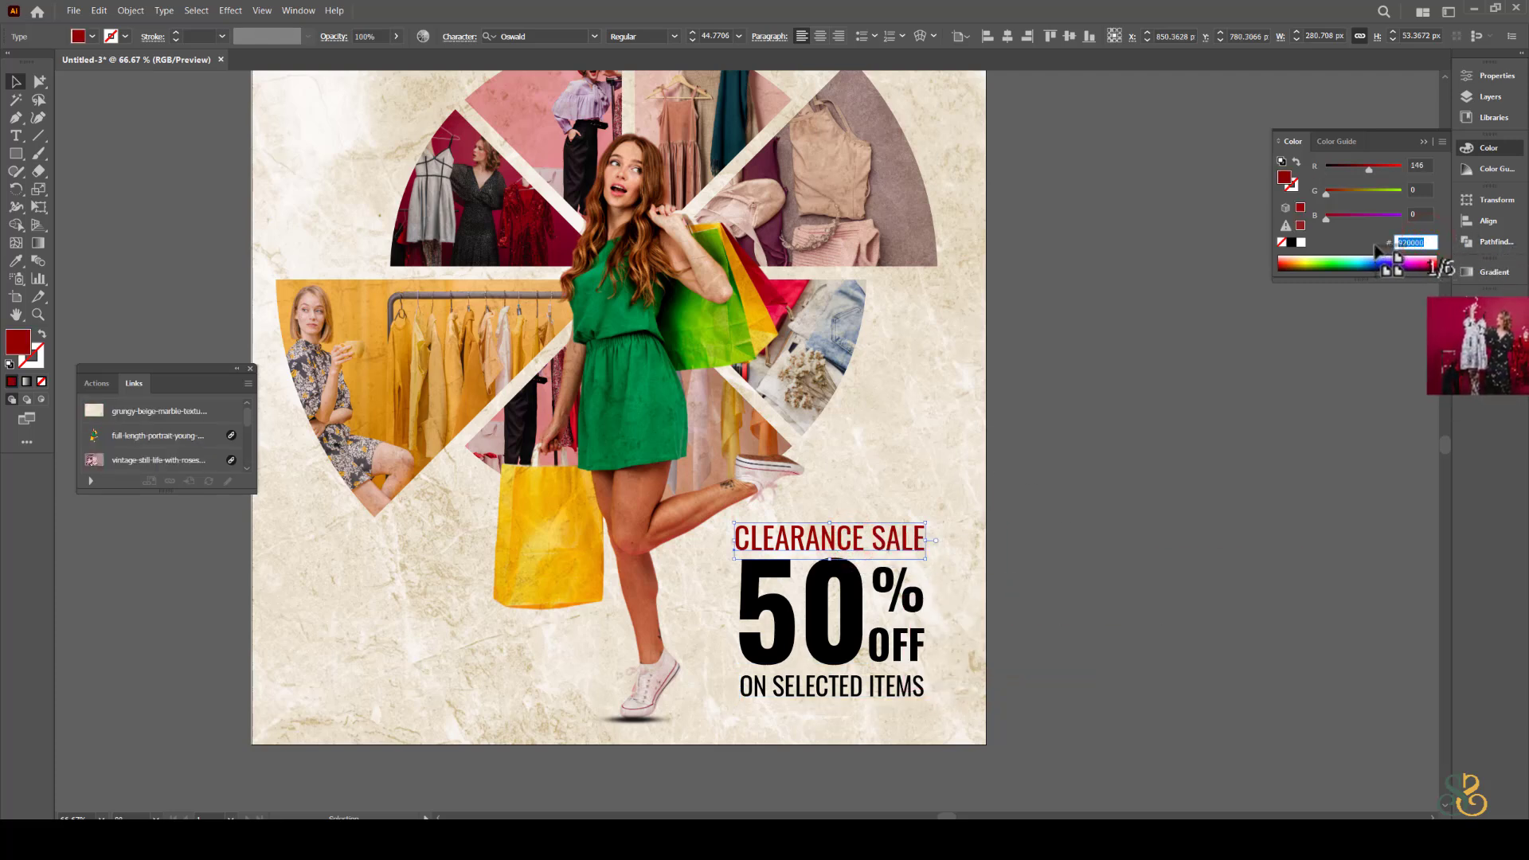
left_click(898, 698)
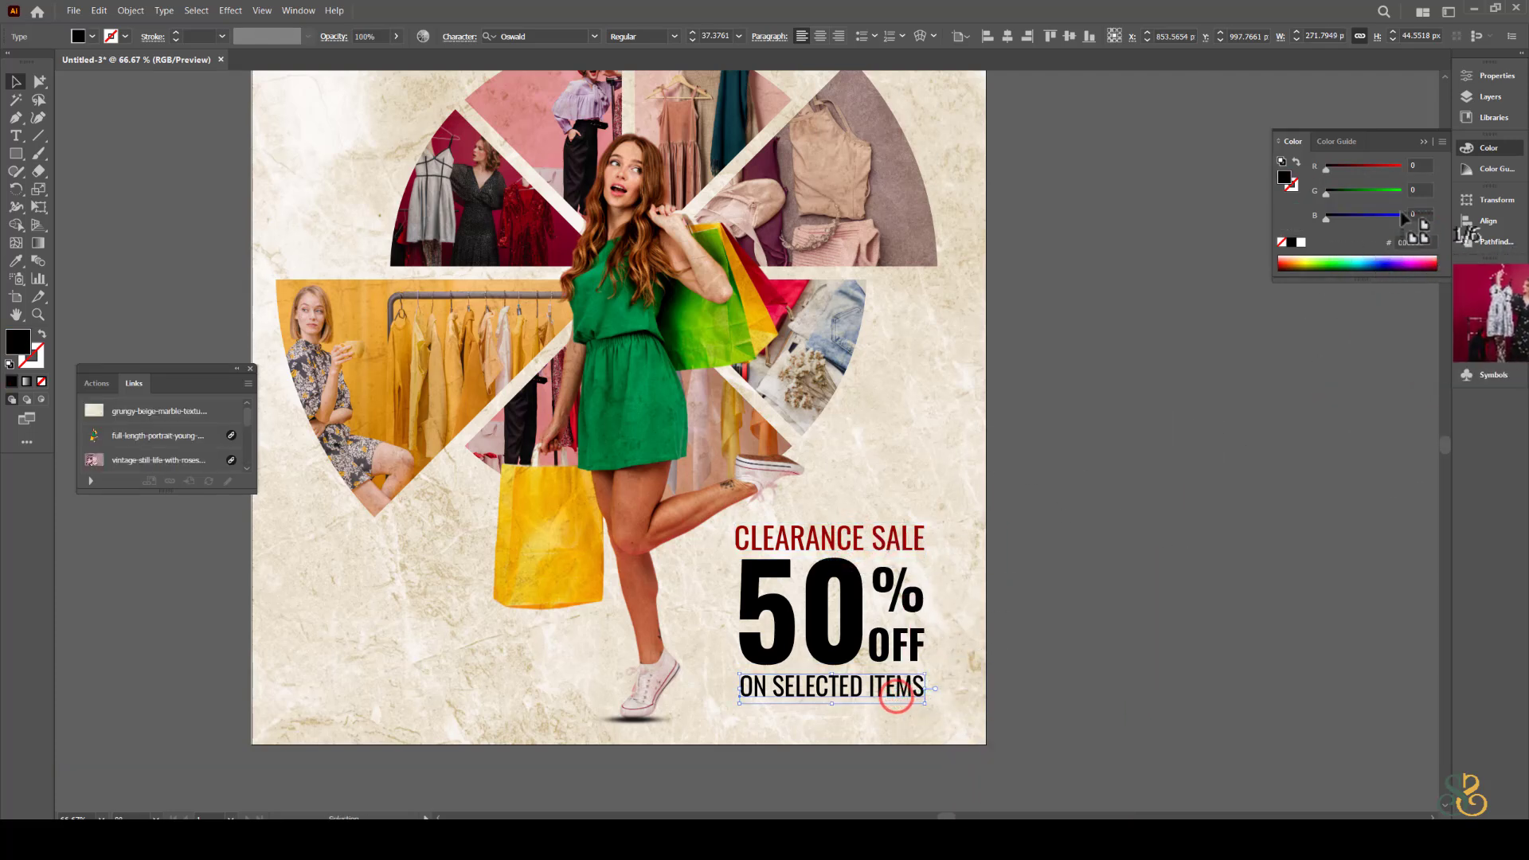
left_click(1422, 243)
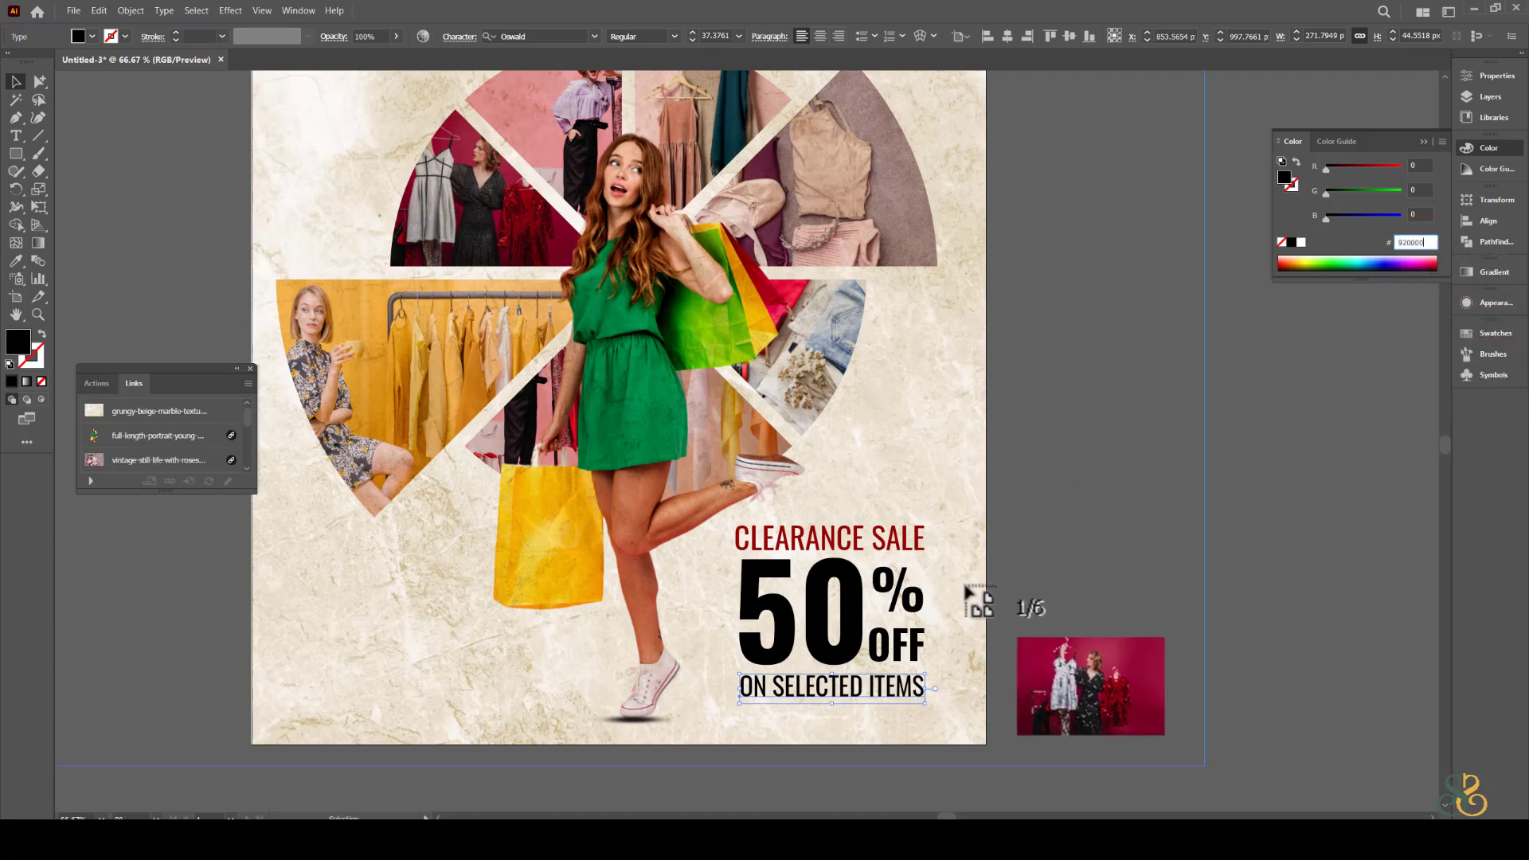
key("Return")
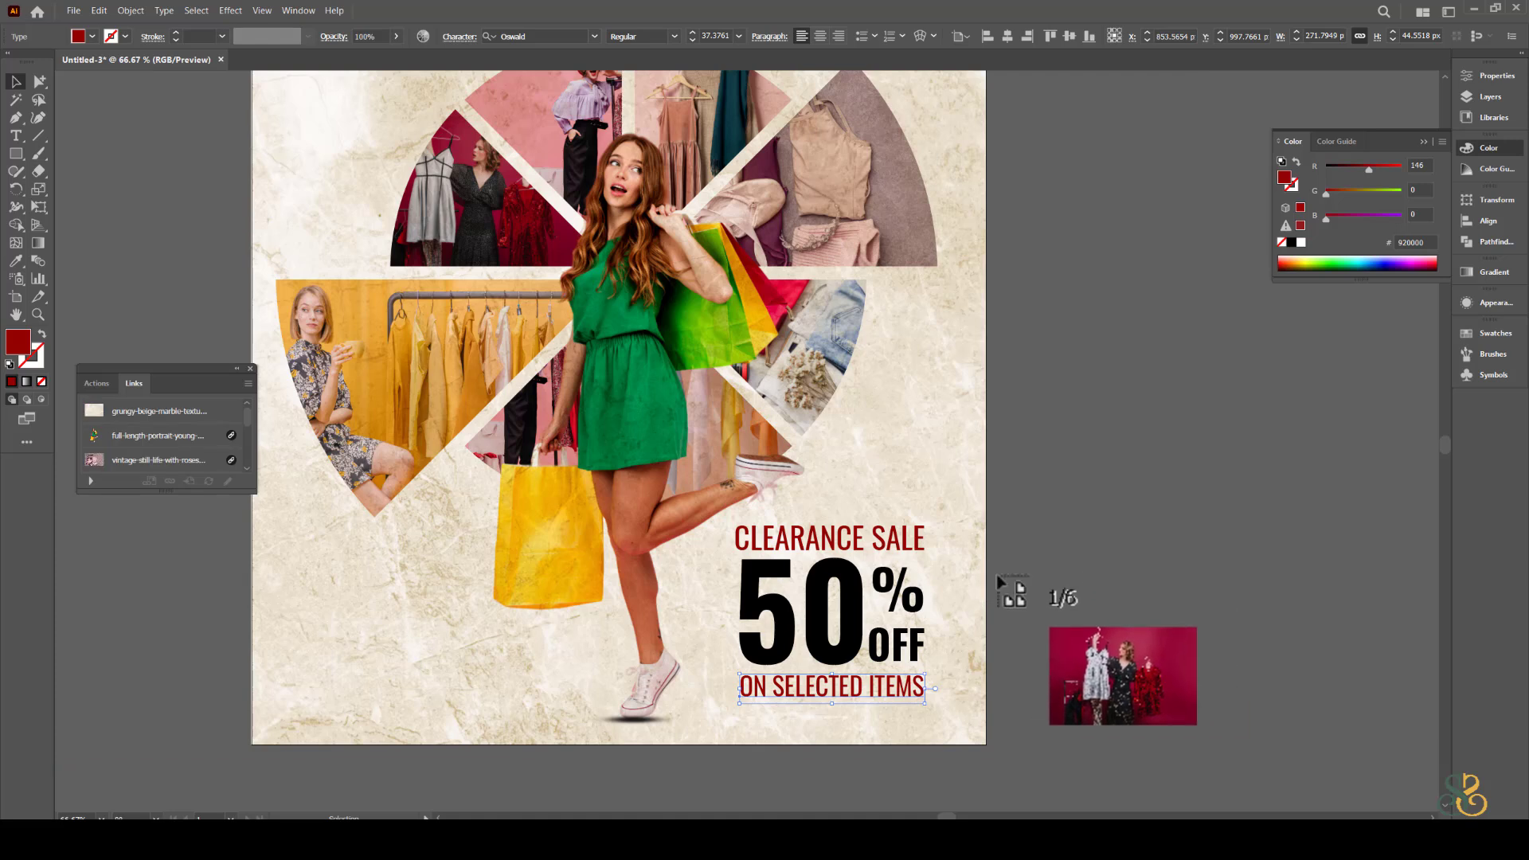
Recolour the "50% OFF" group to a lighter red with RGB values 194, 58 and 64.
left_click(1301, 242)
left_click(1353, 218)
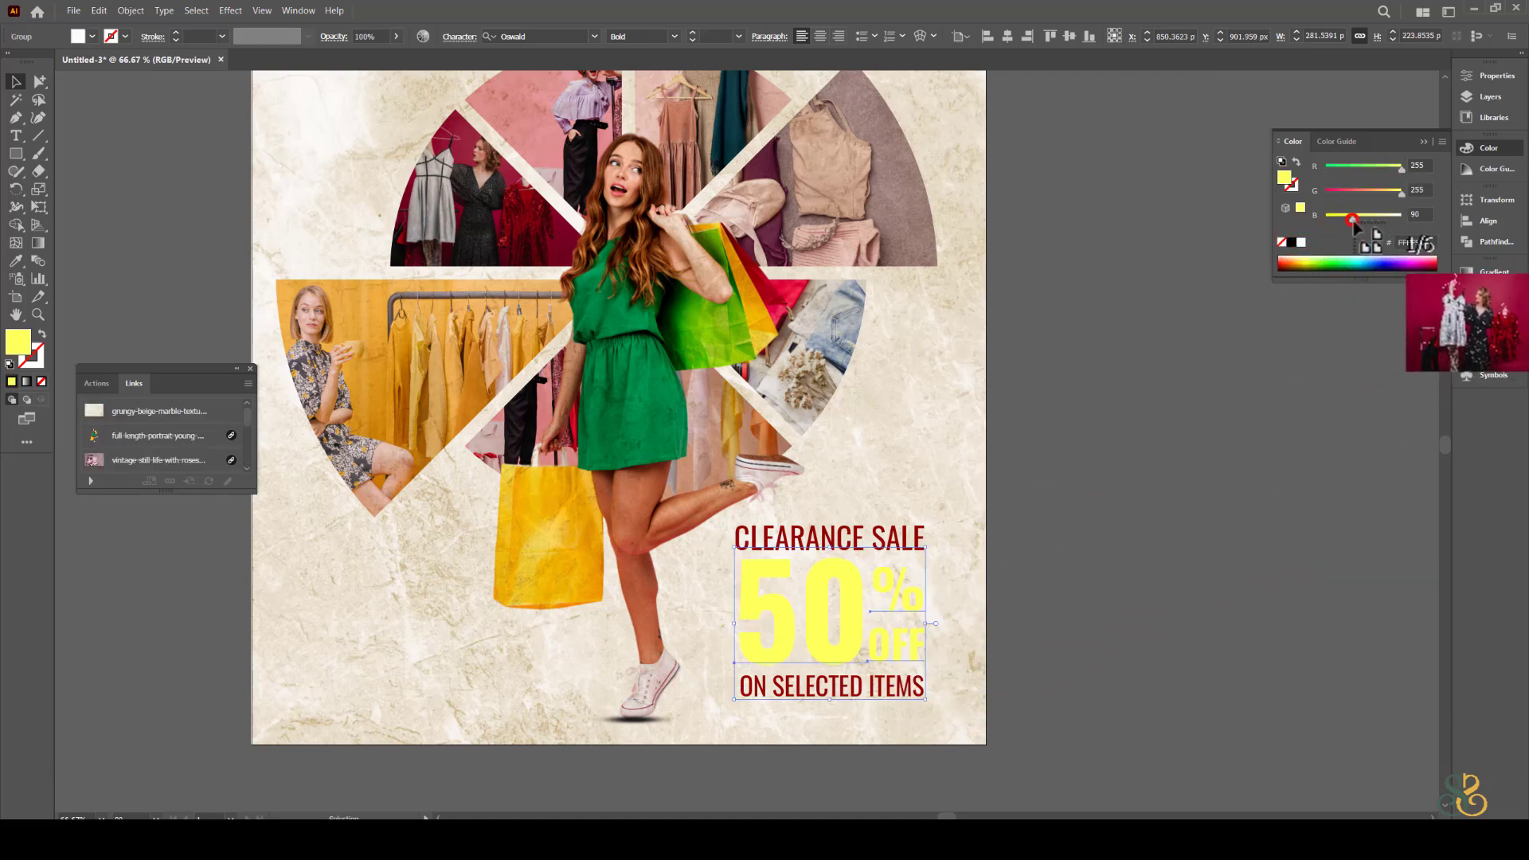
left_click(1359, 194)
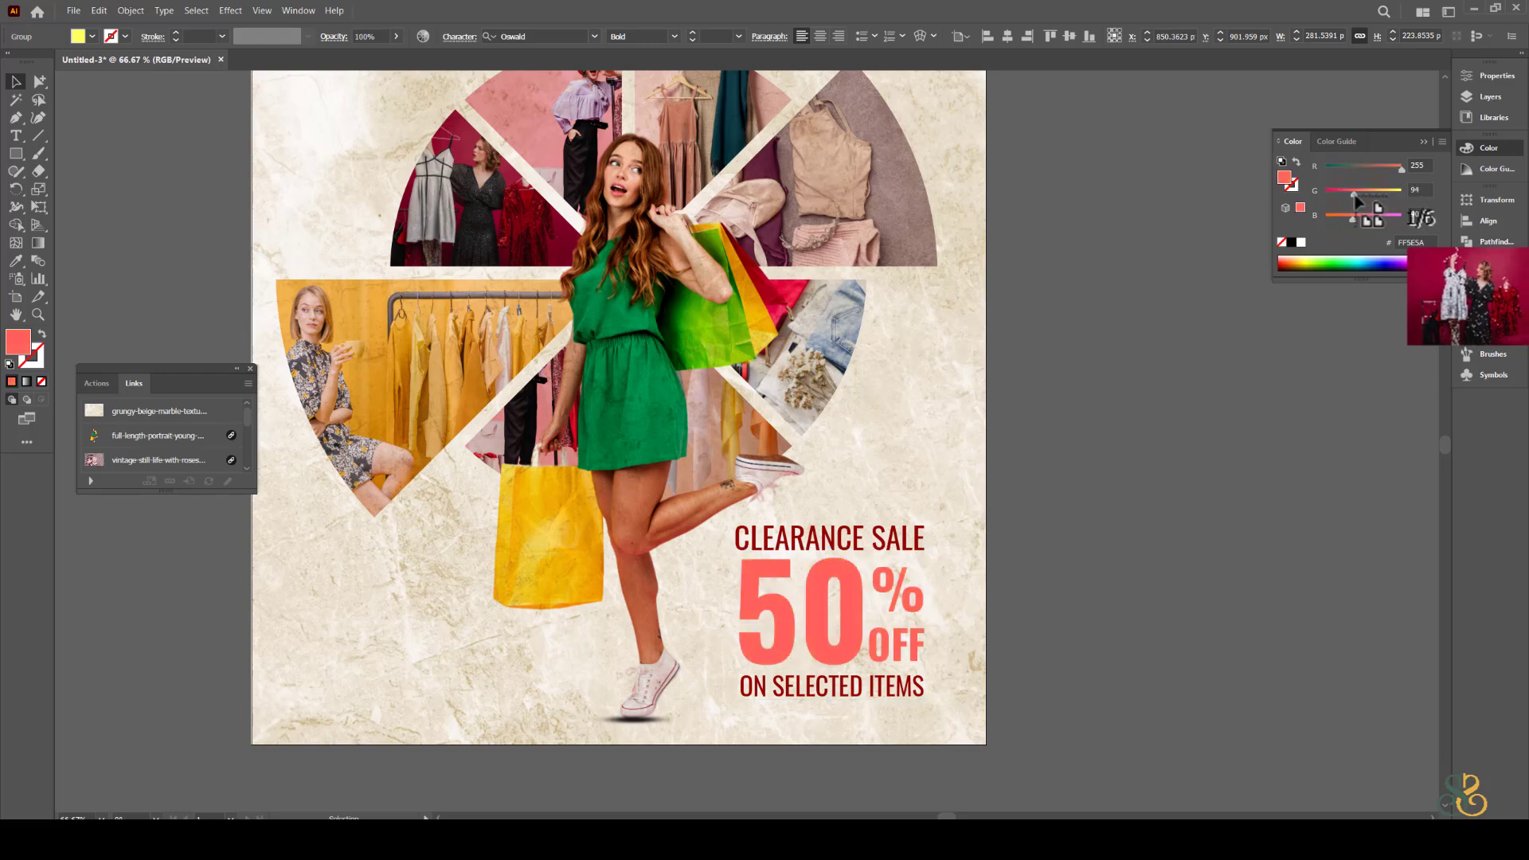
left_click(1380, 169)
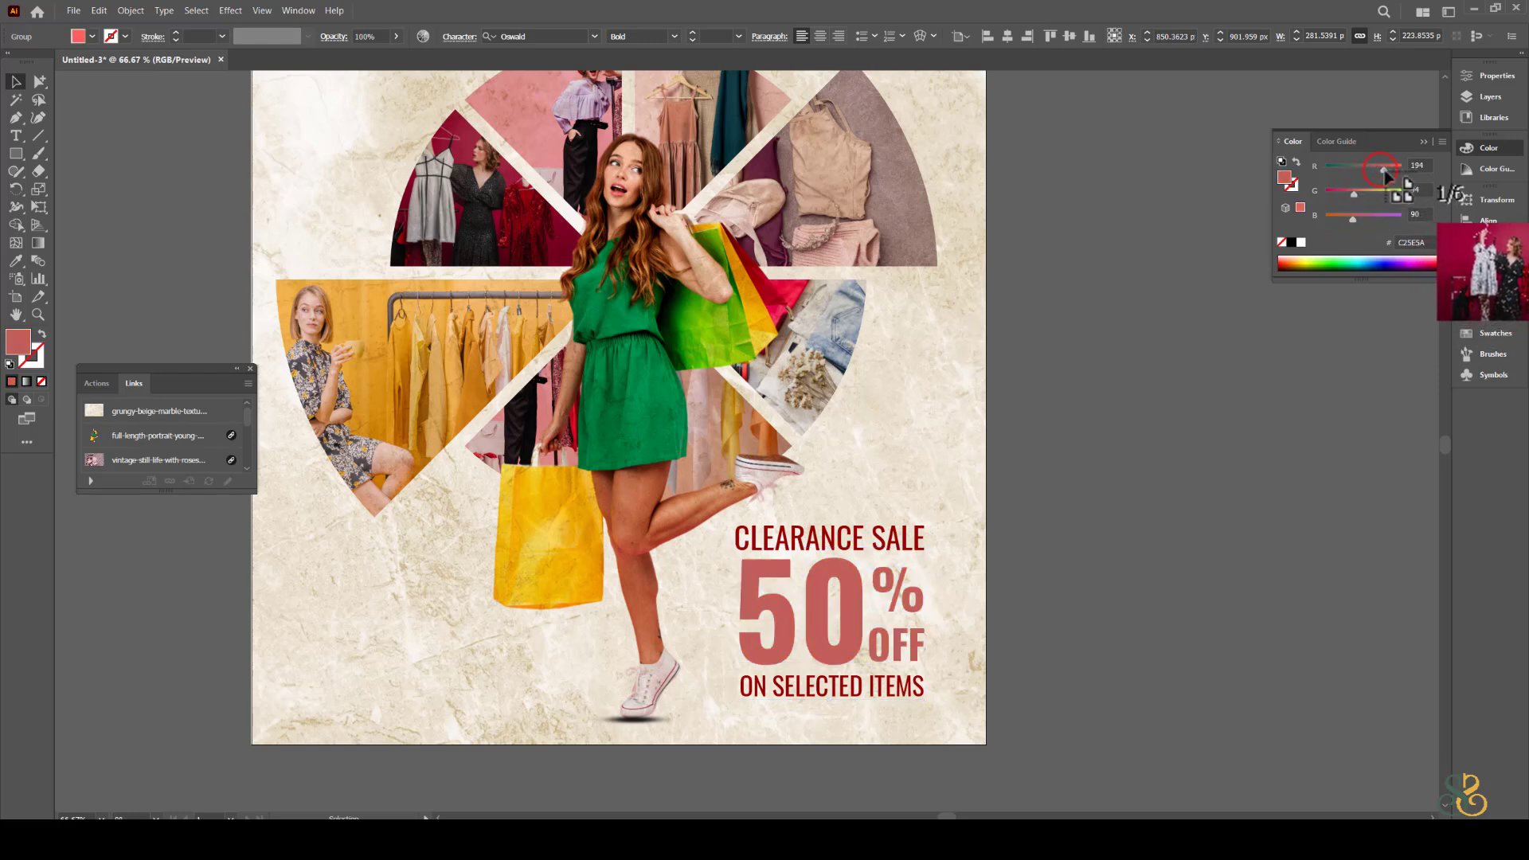
left_click(1347, 195)
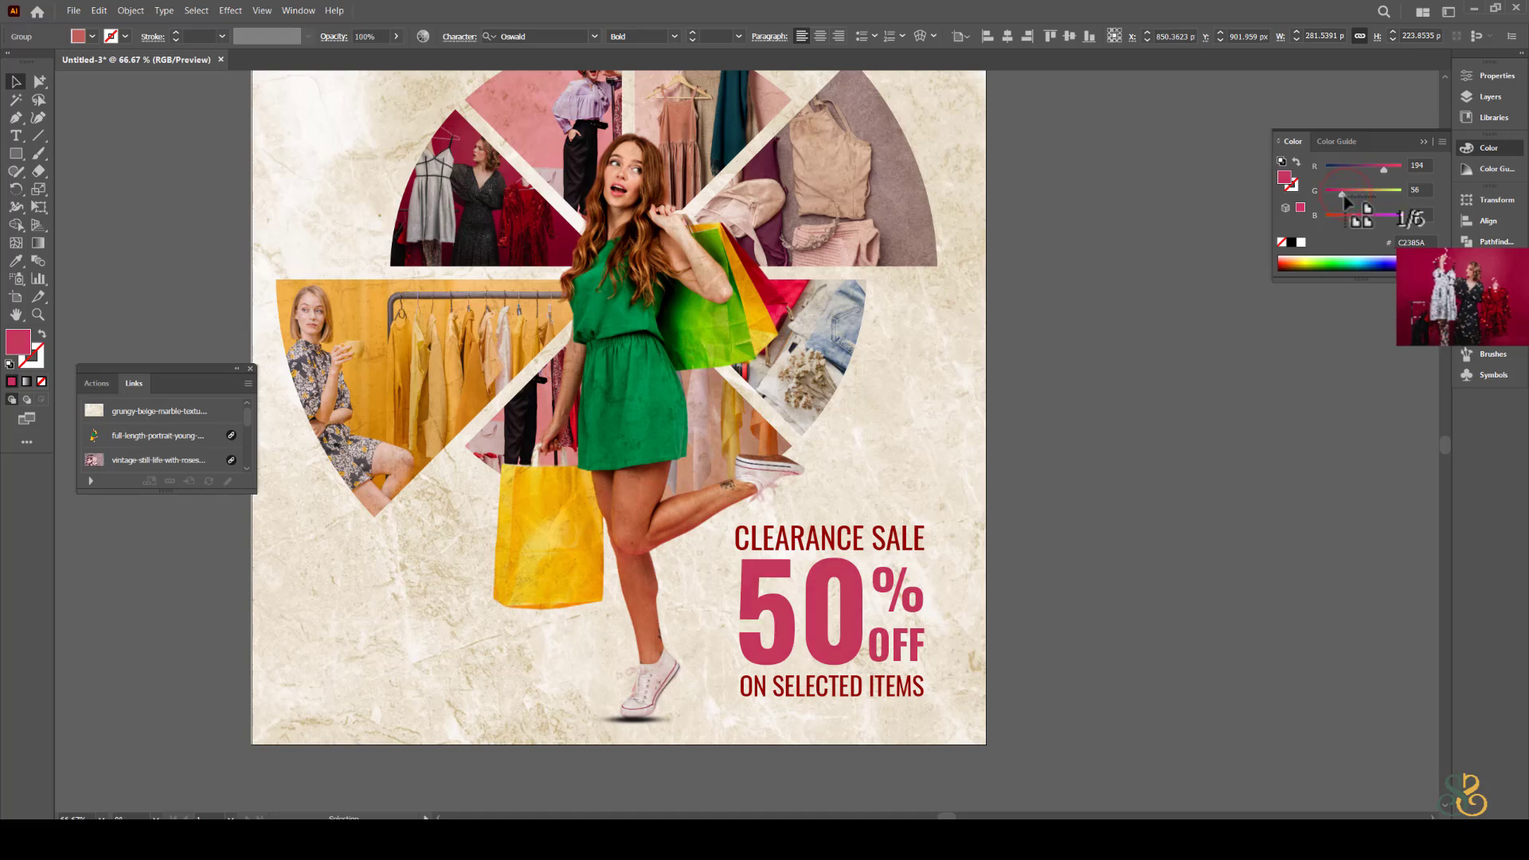
left_click(1345, 216)
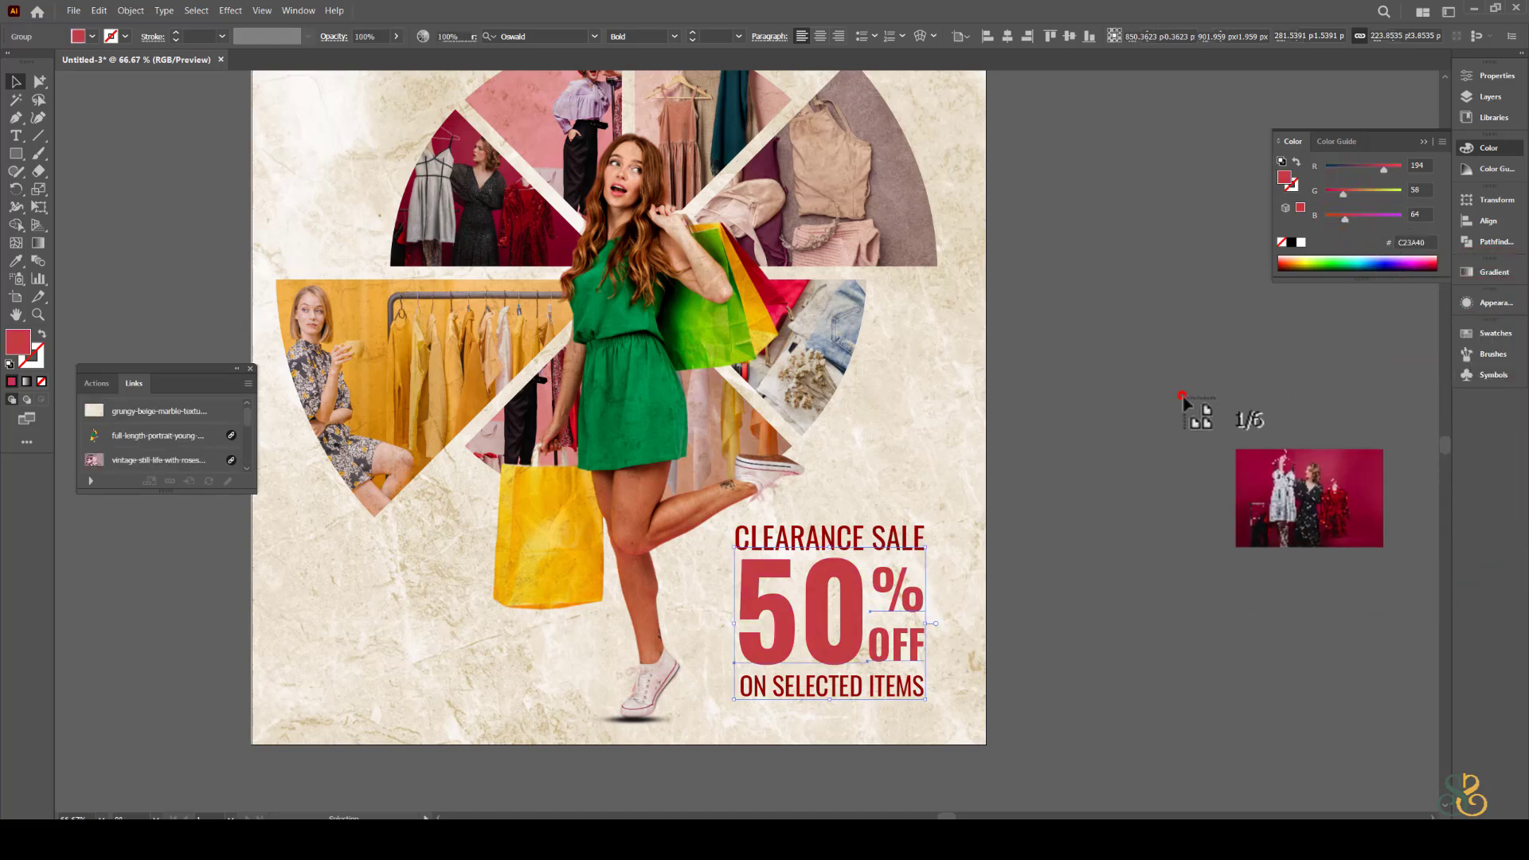
left_click(859, 691)
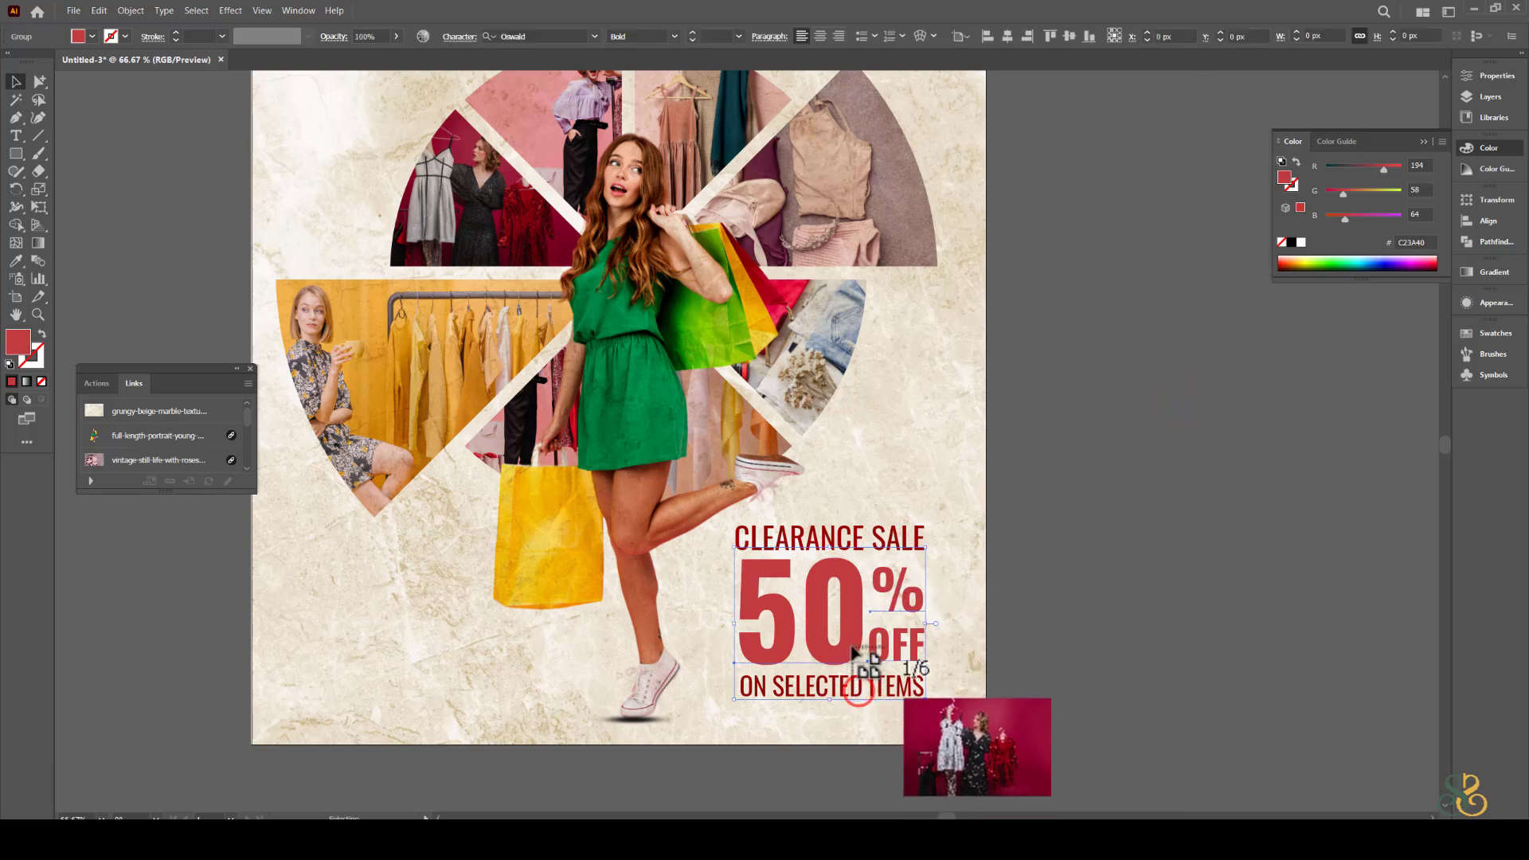
left_click(858, 529, "shift")
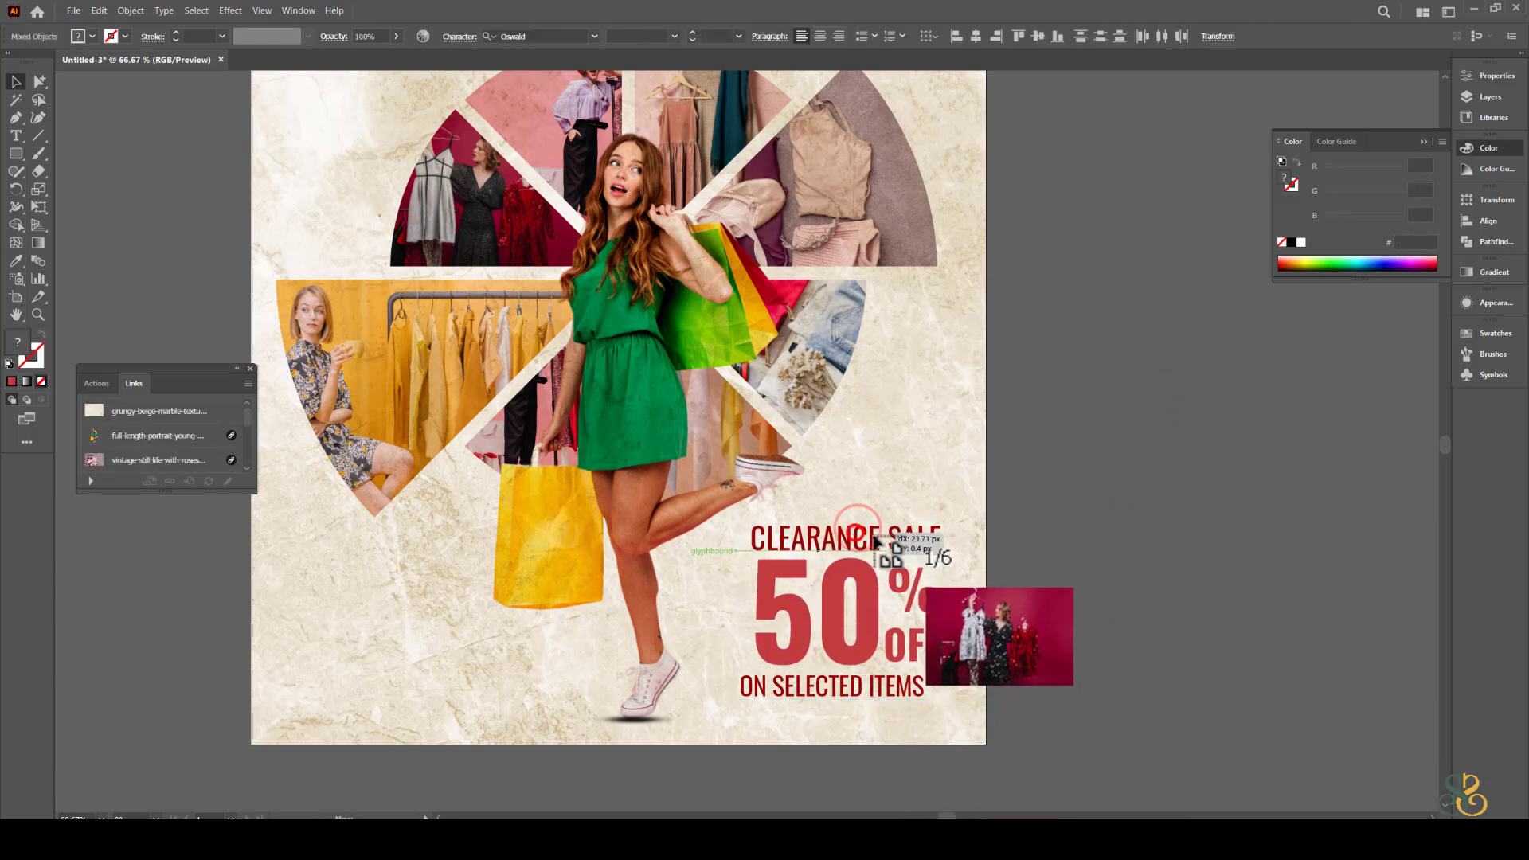
left_click(842, 693, "shift")
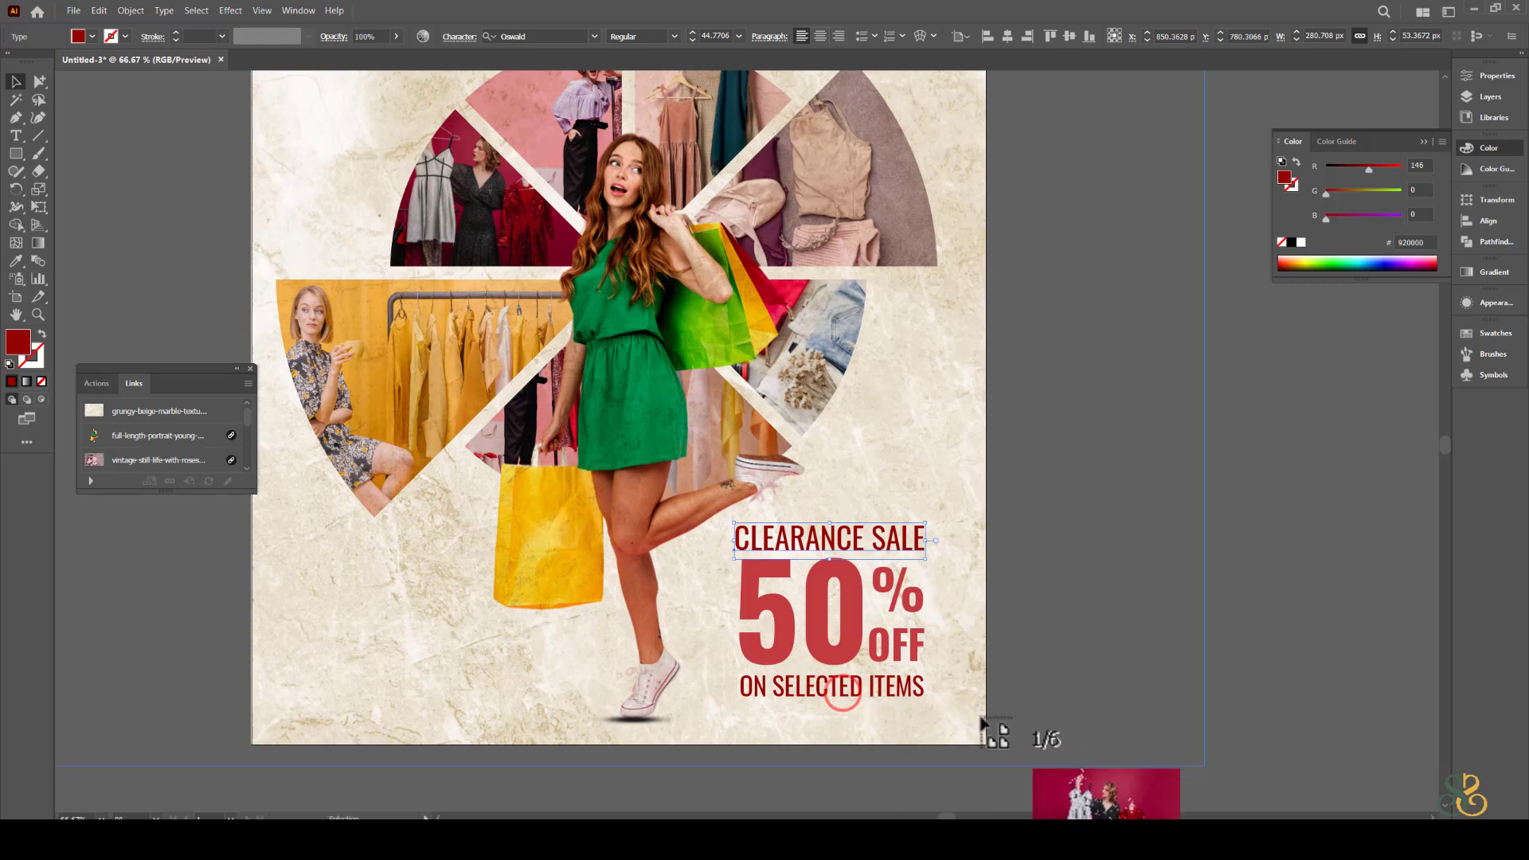
left_click_drag(1051, 751, 758, 531)
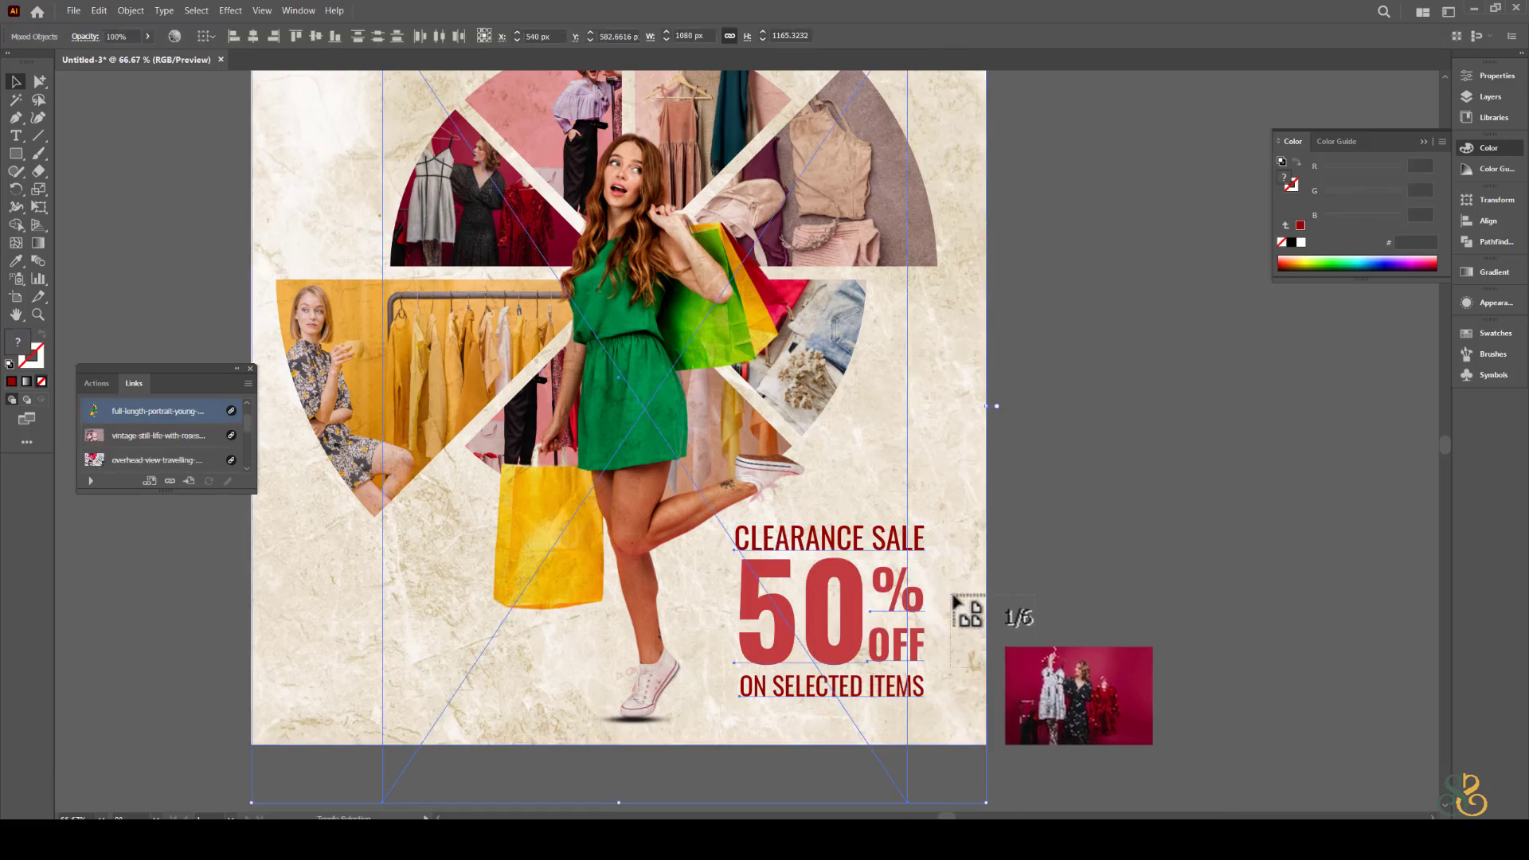
left_click(920, 496, "shift")
left_click(753, 431, "shift")
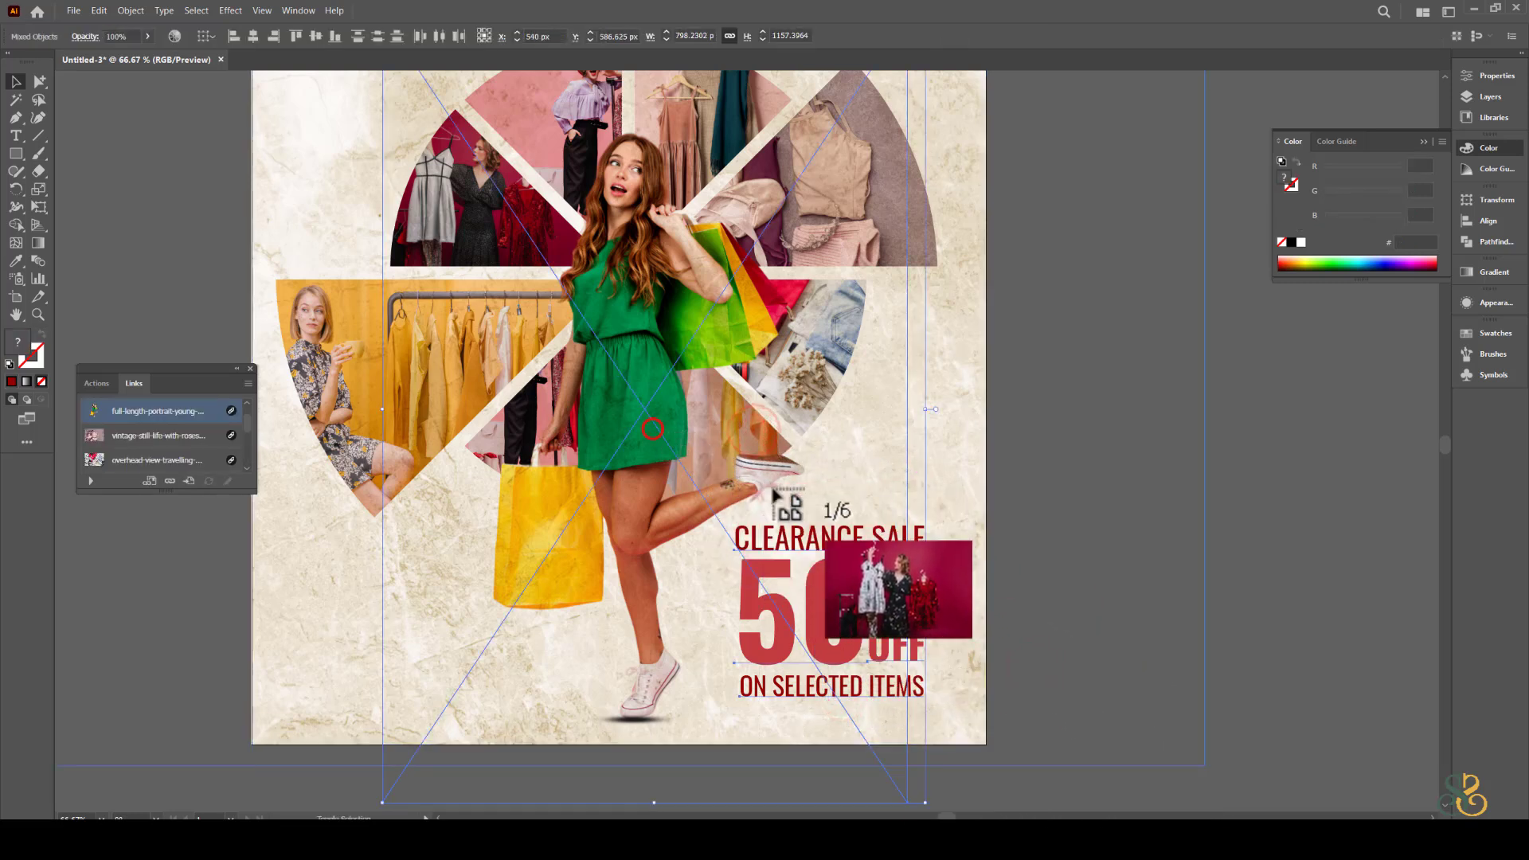
left_click(655, 434, "shift")
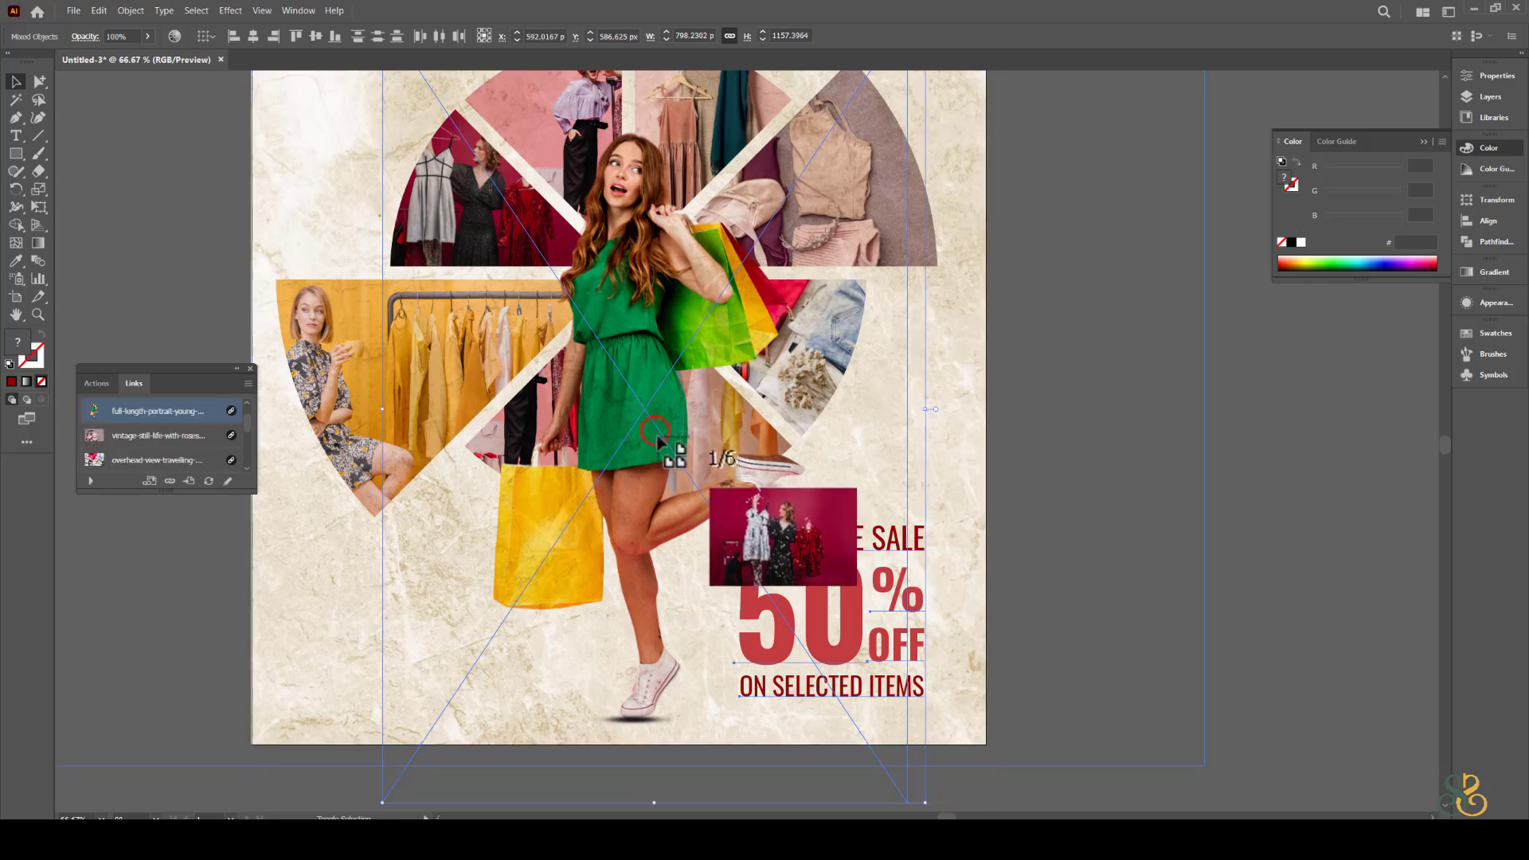
left_click(655, 433, "shift")
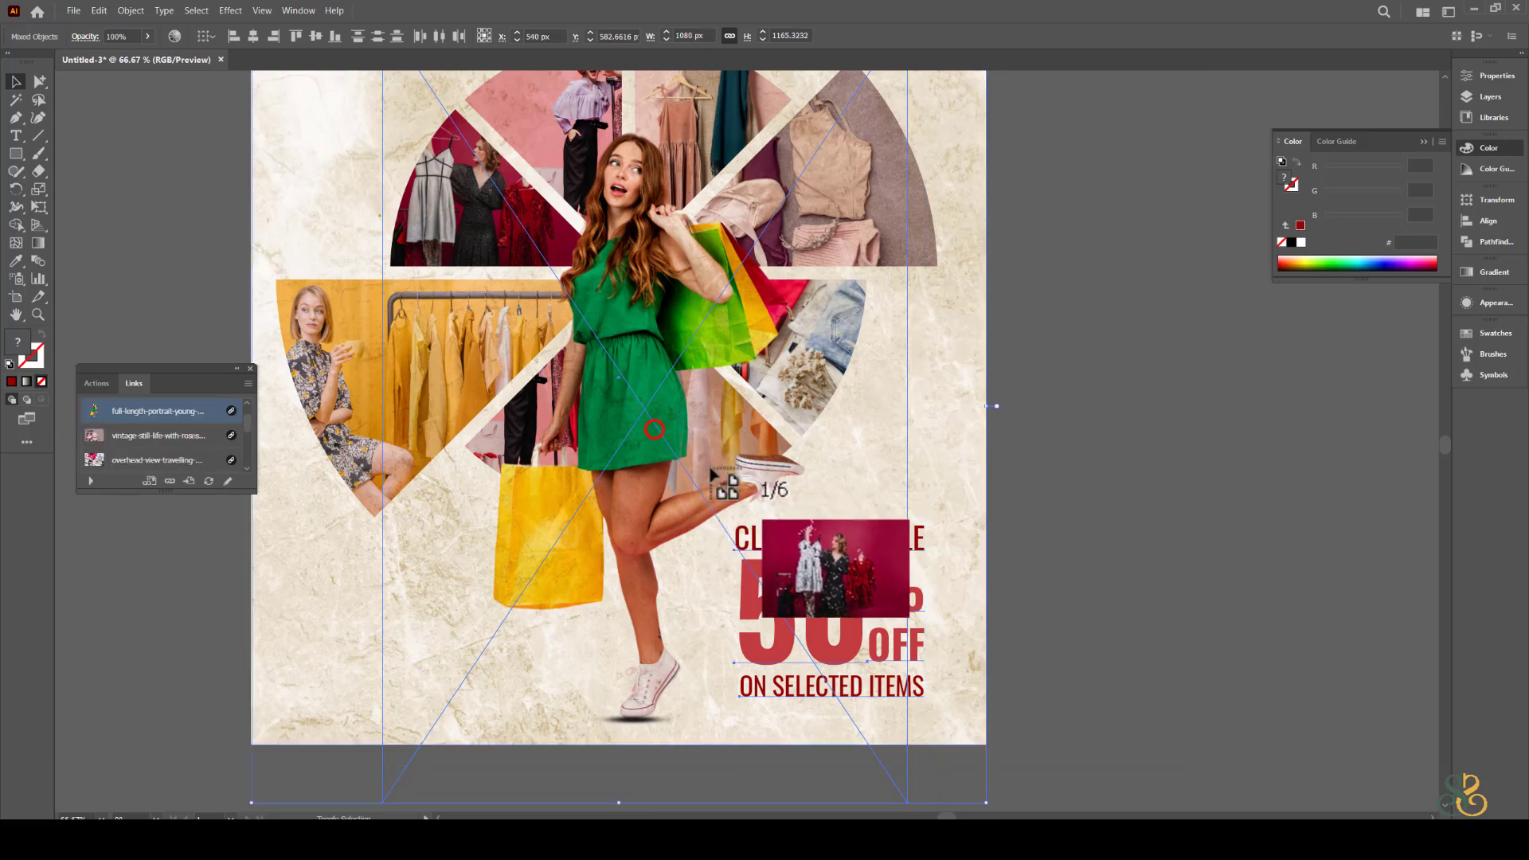
left_click(1154, 554)
Send the marble texture to the back and the photo wheel behind it, so the texture covers the wheel but not the woman.
left_click(945, 330)
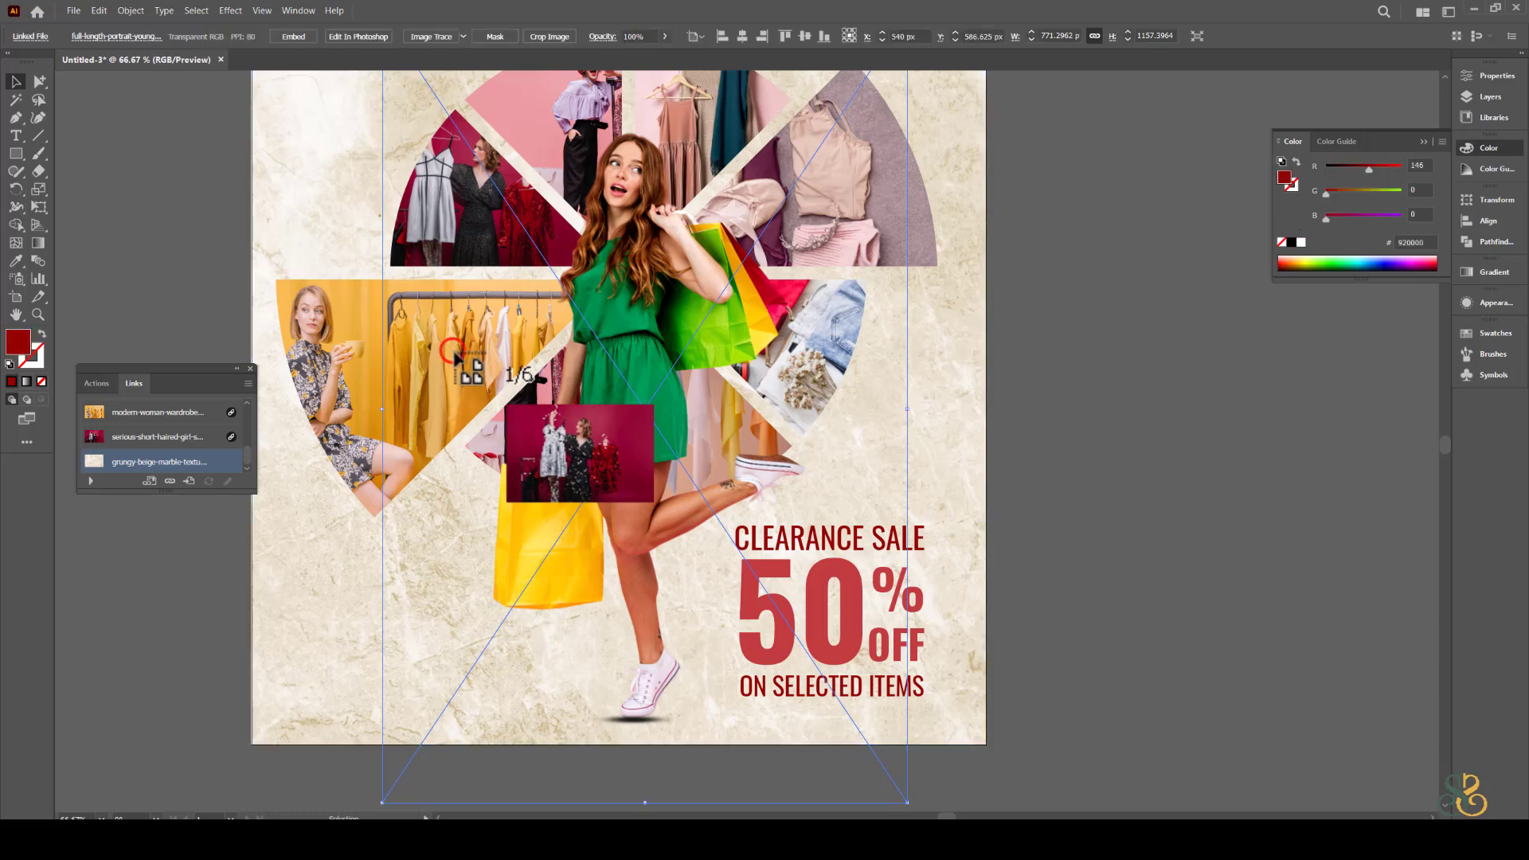
left_click(319, 379)
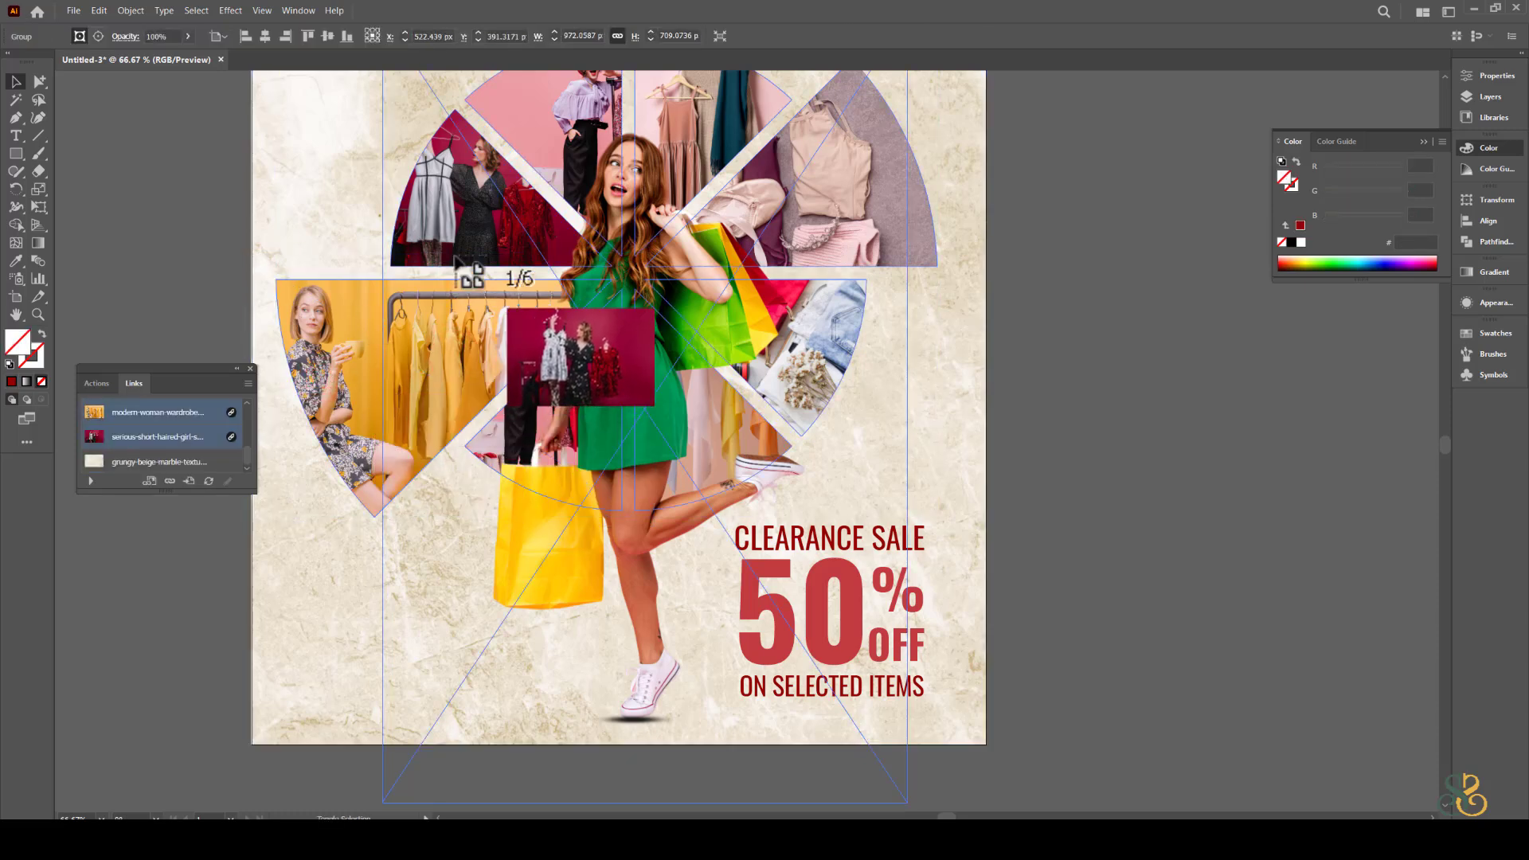
left_click_drag(579, 196, 555, 243)
left_click_drag(700, 499, 741, 468)
left_click(1110, 589, "ctrl")
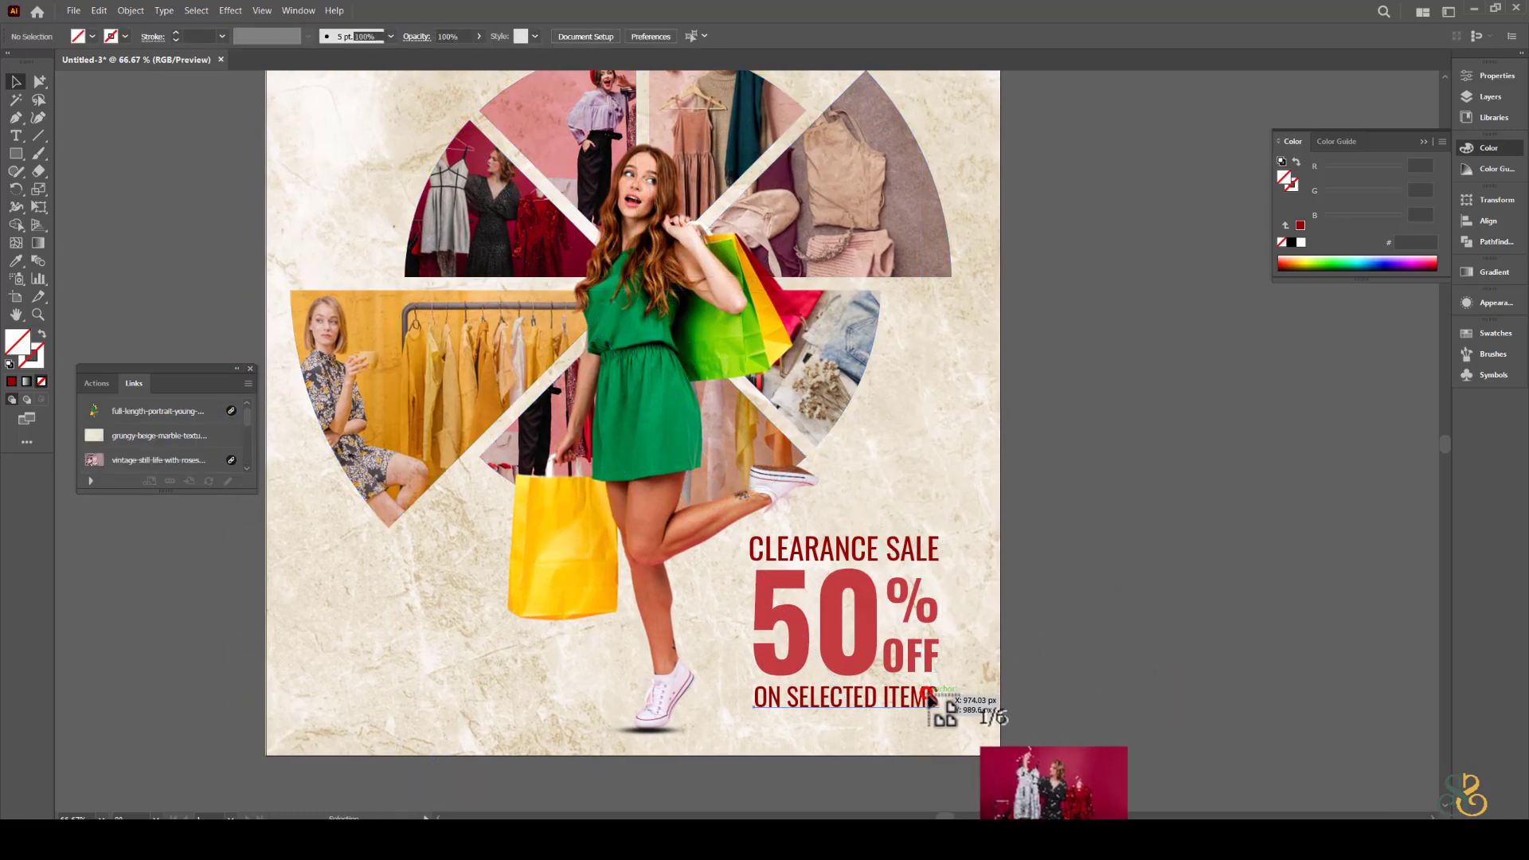
Select the headline, "50% OFF" group and "ON SELECTED ITEMS" text and move them together about 35 px right and 17 px down.
left_click(925, 685, "ctrl")
left_click(918, 662, "ctrl+shift")
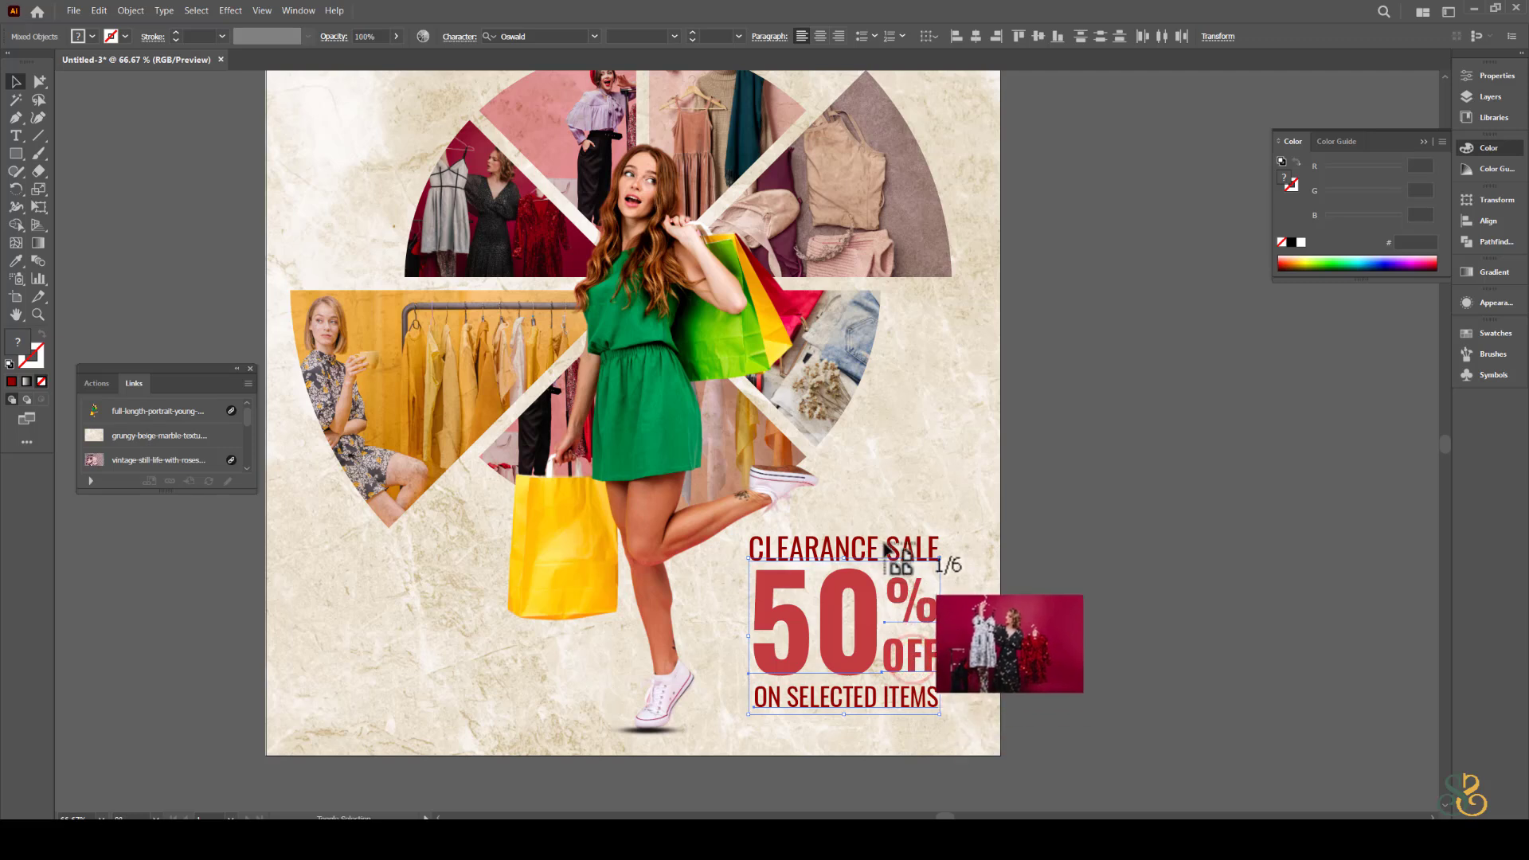
left_click_drag(892, 551, 918, 559)
scroll(866, 453, "up", 2)
scroll(829, 425, "down", 1)
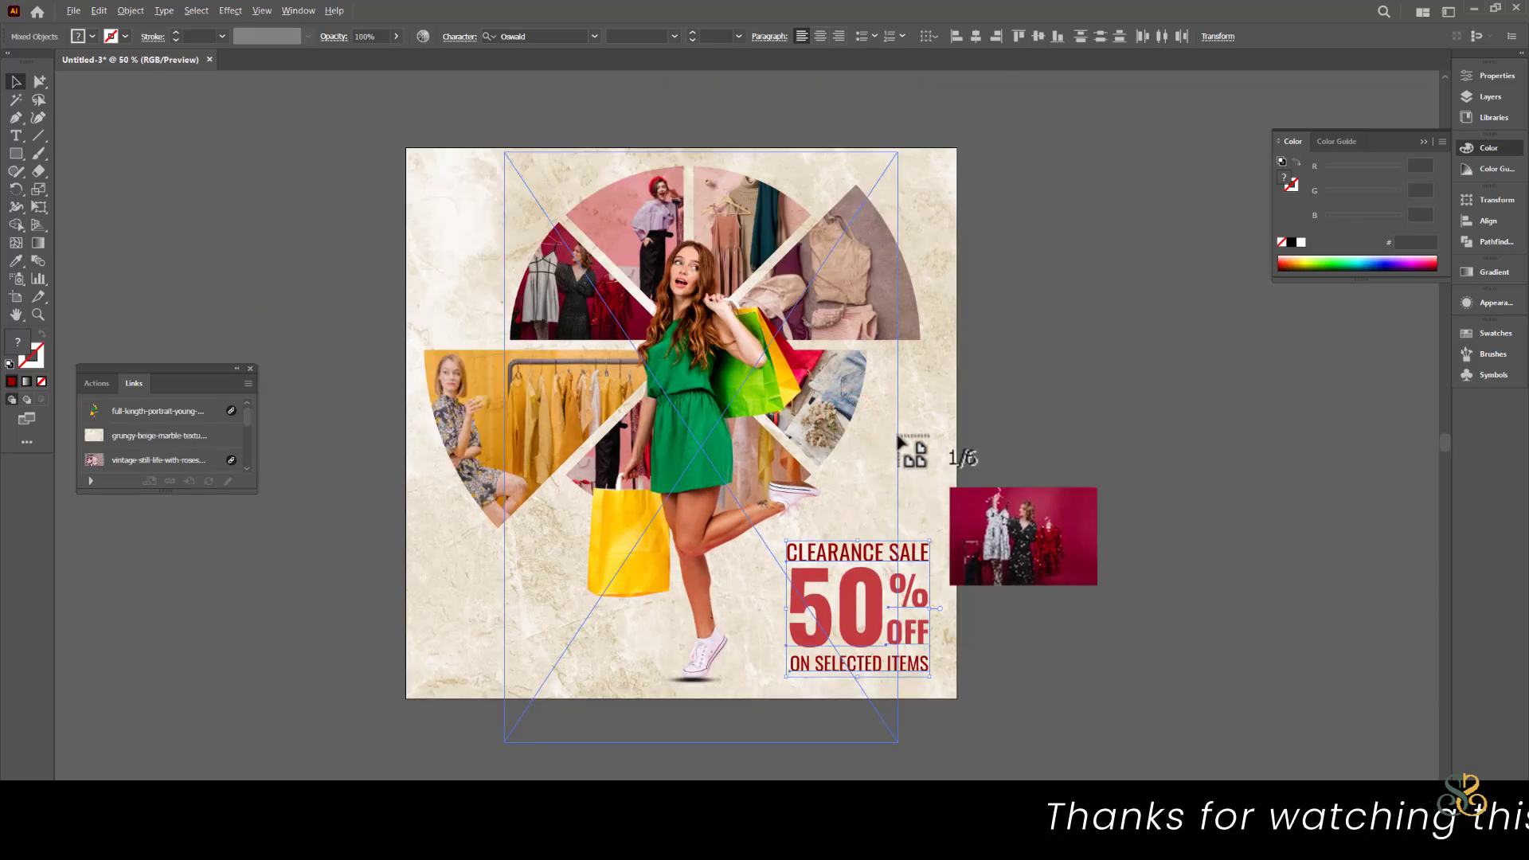
left_click(1078, 458)
left_click_drag(1033, 451, 1025, 452)
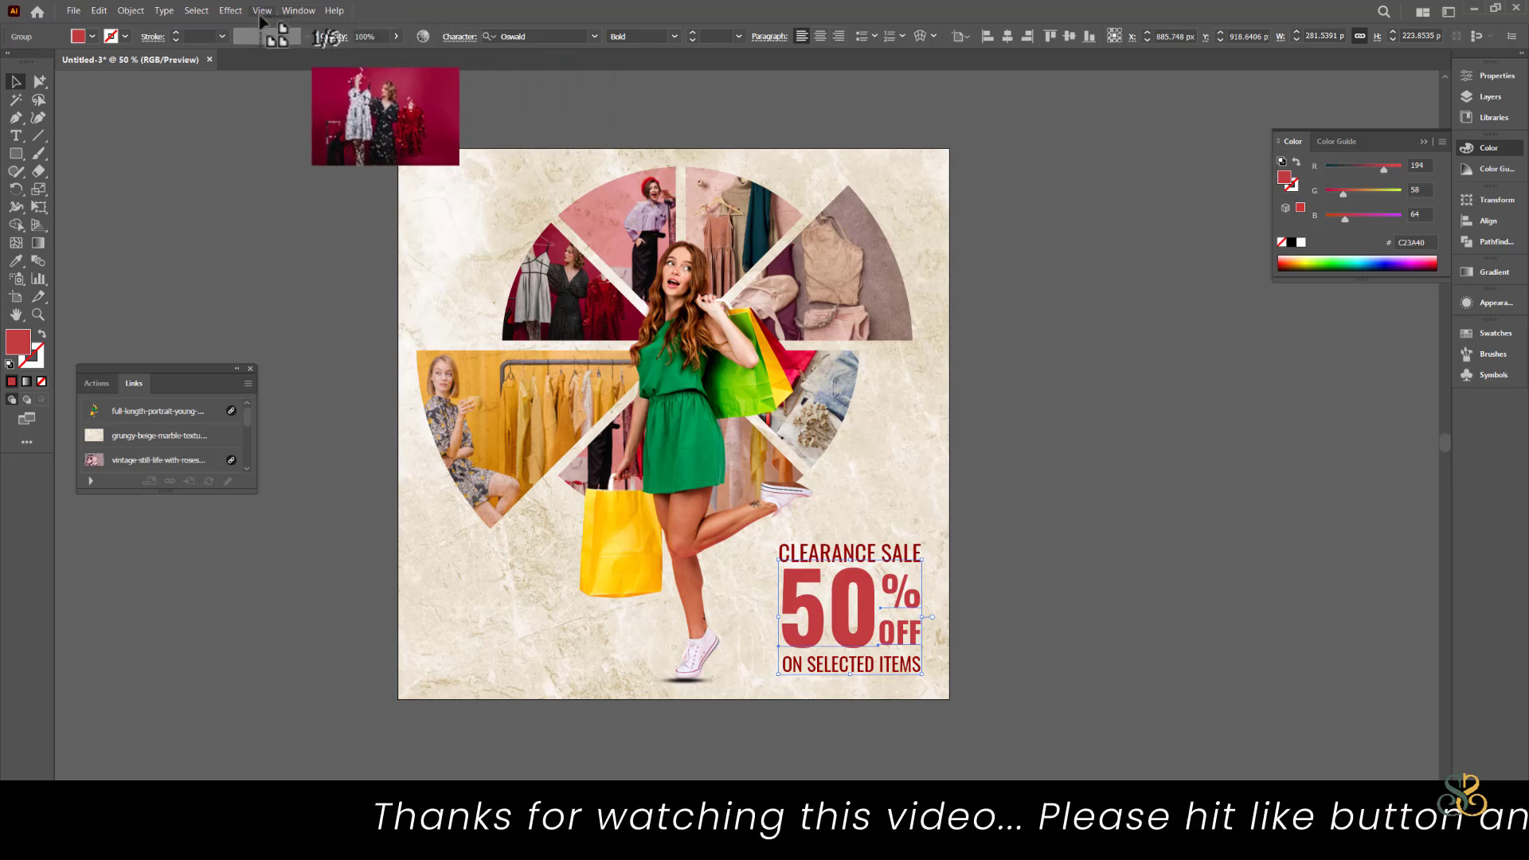
left_click(241, 10)
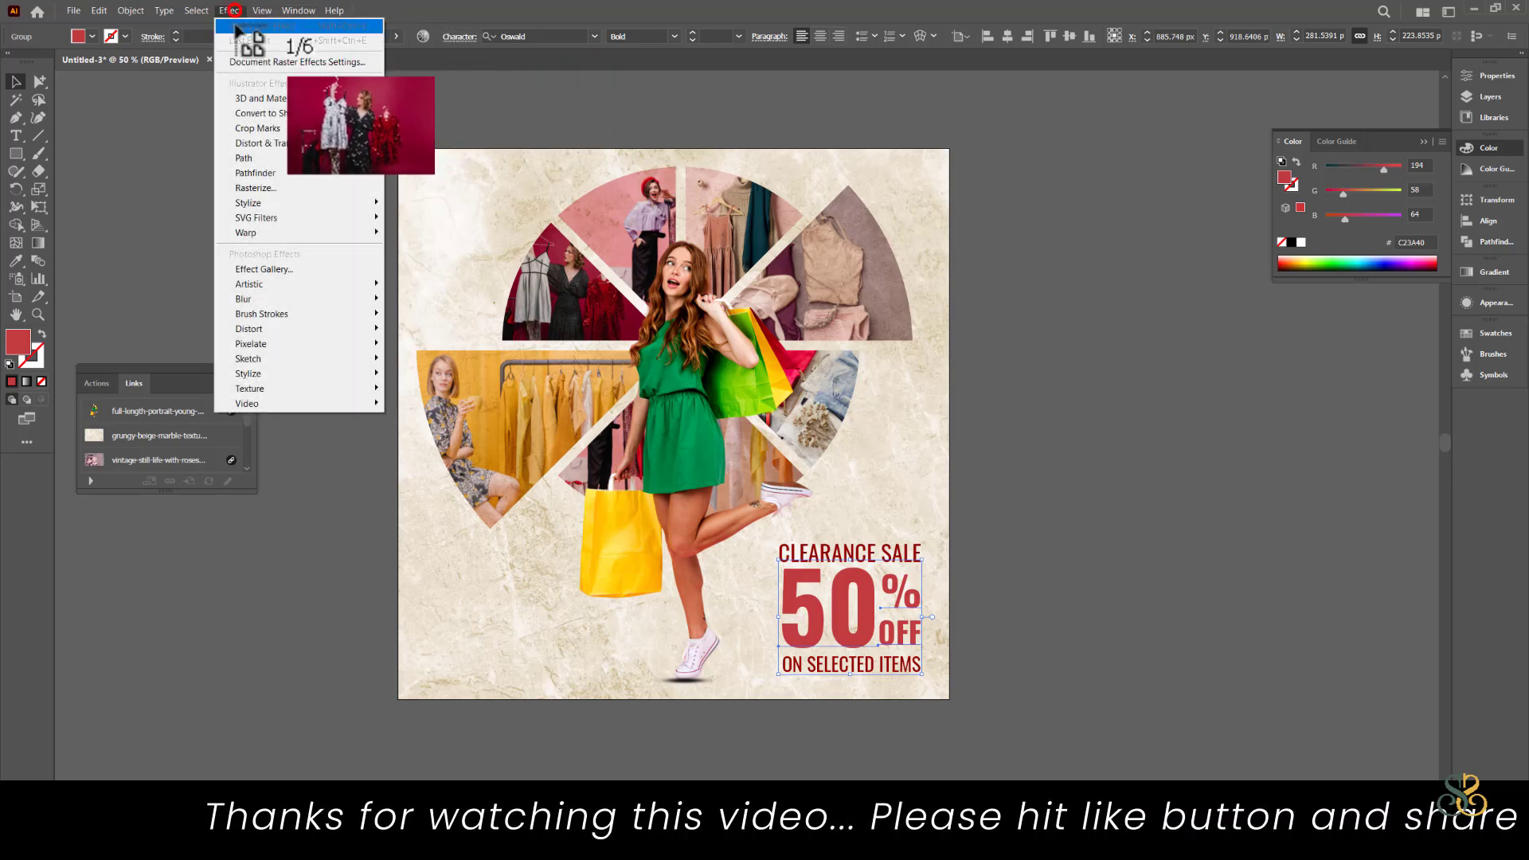
left_click(251, 203)
left_click(461, 210)
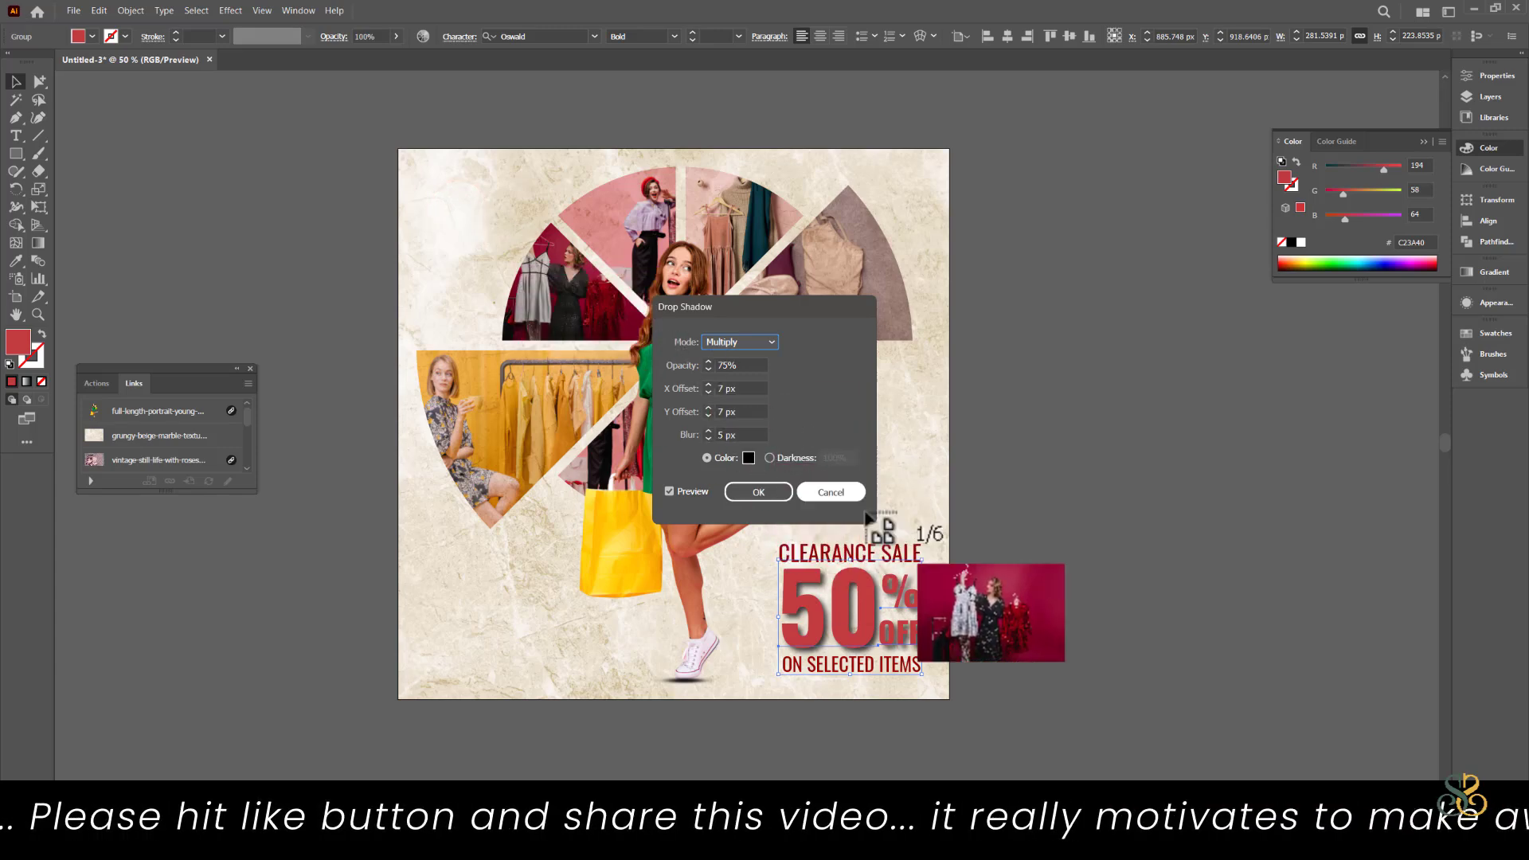
left_click(850, 500)
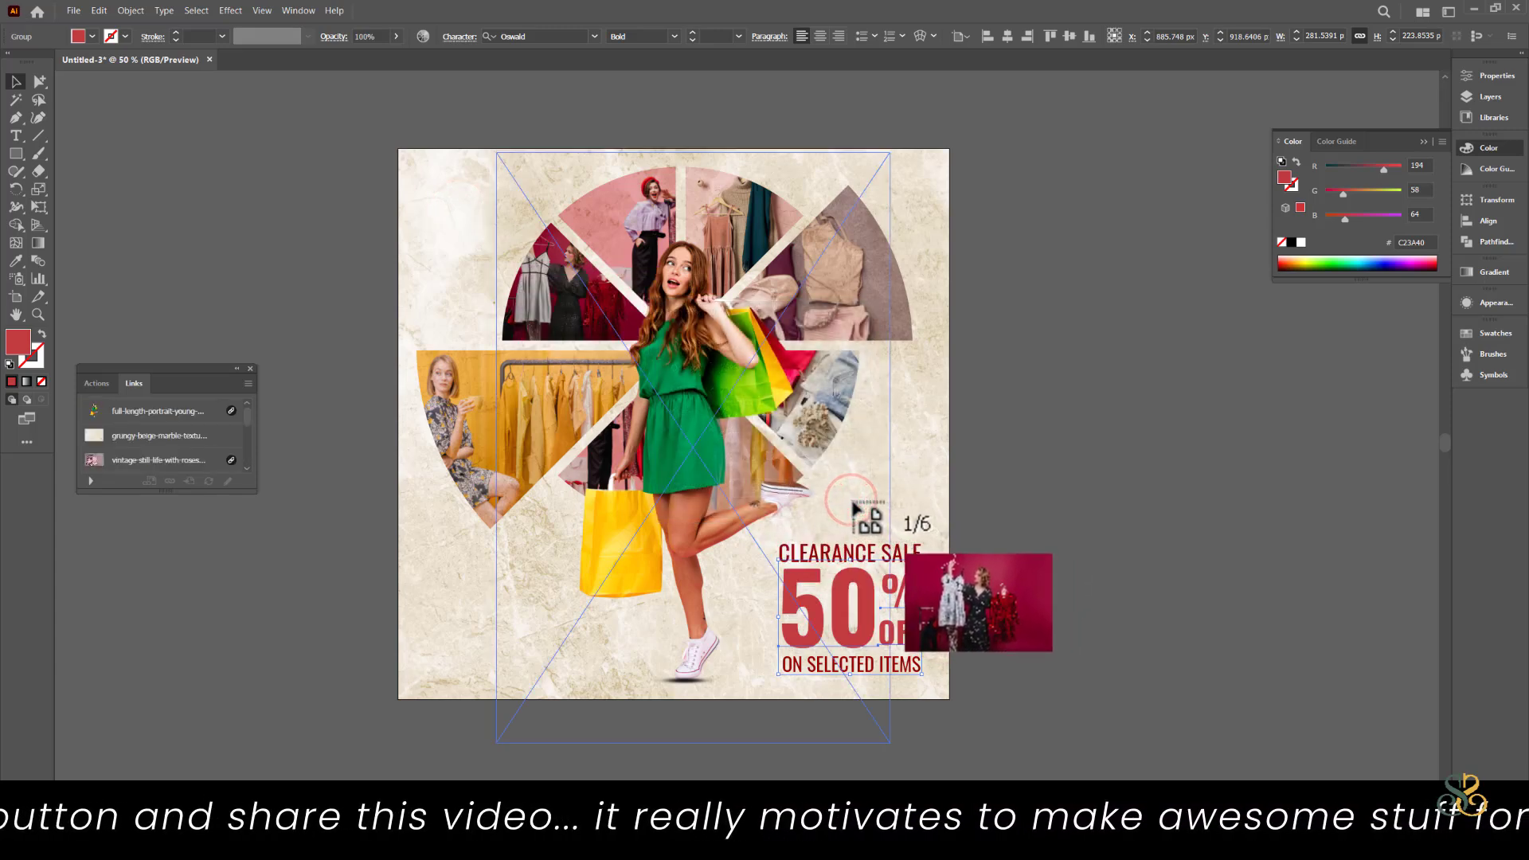
Deselect all artwork and start saving the finished sale post.
left_click(1108, 427)
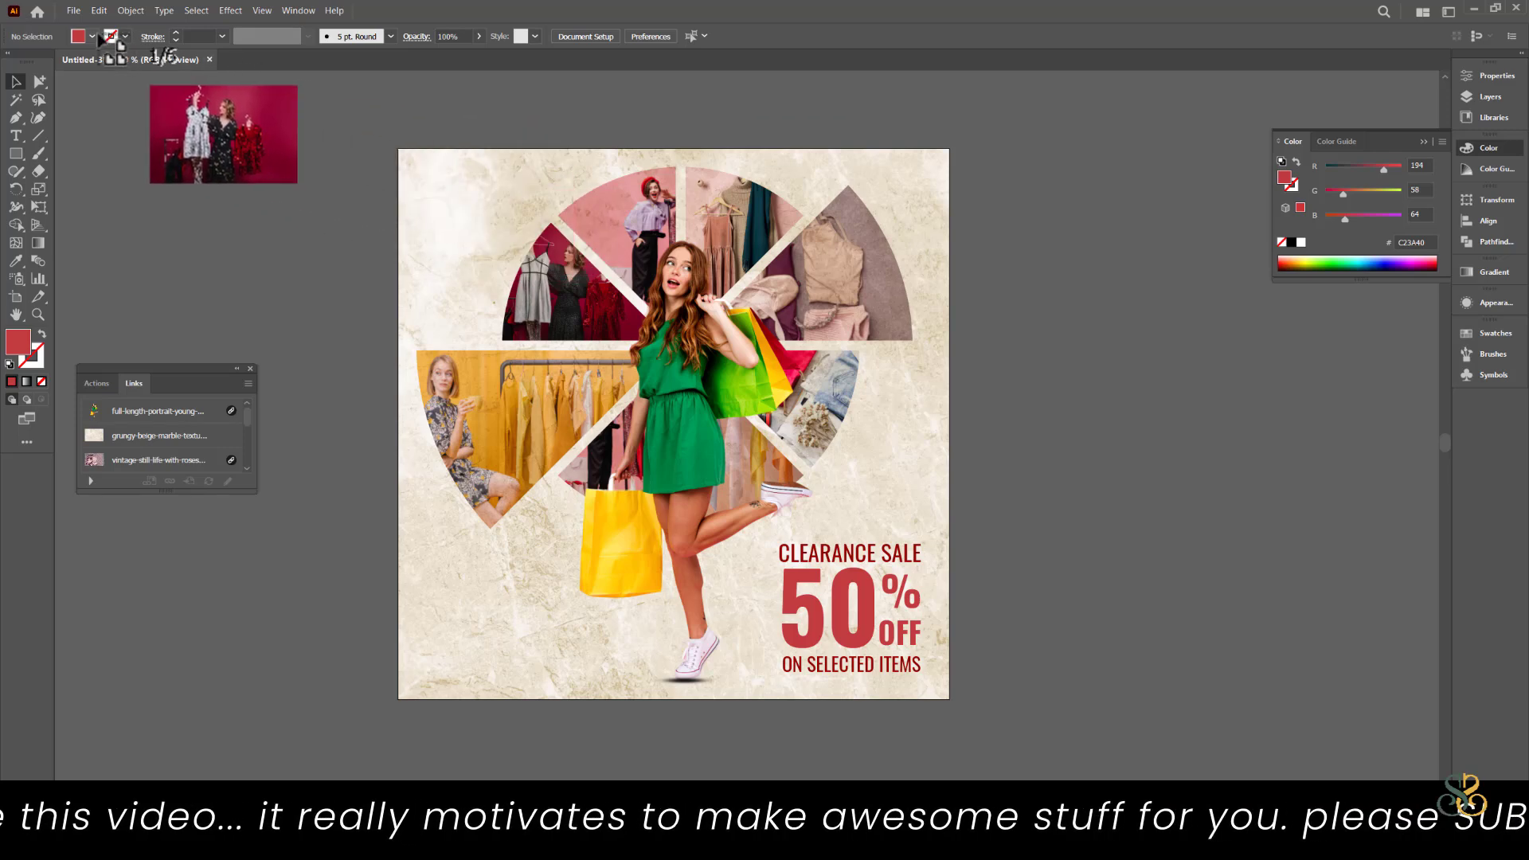
left_click(74, 15)
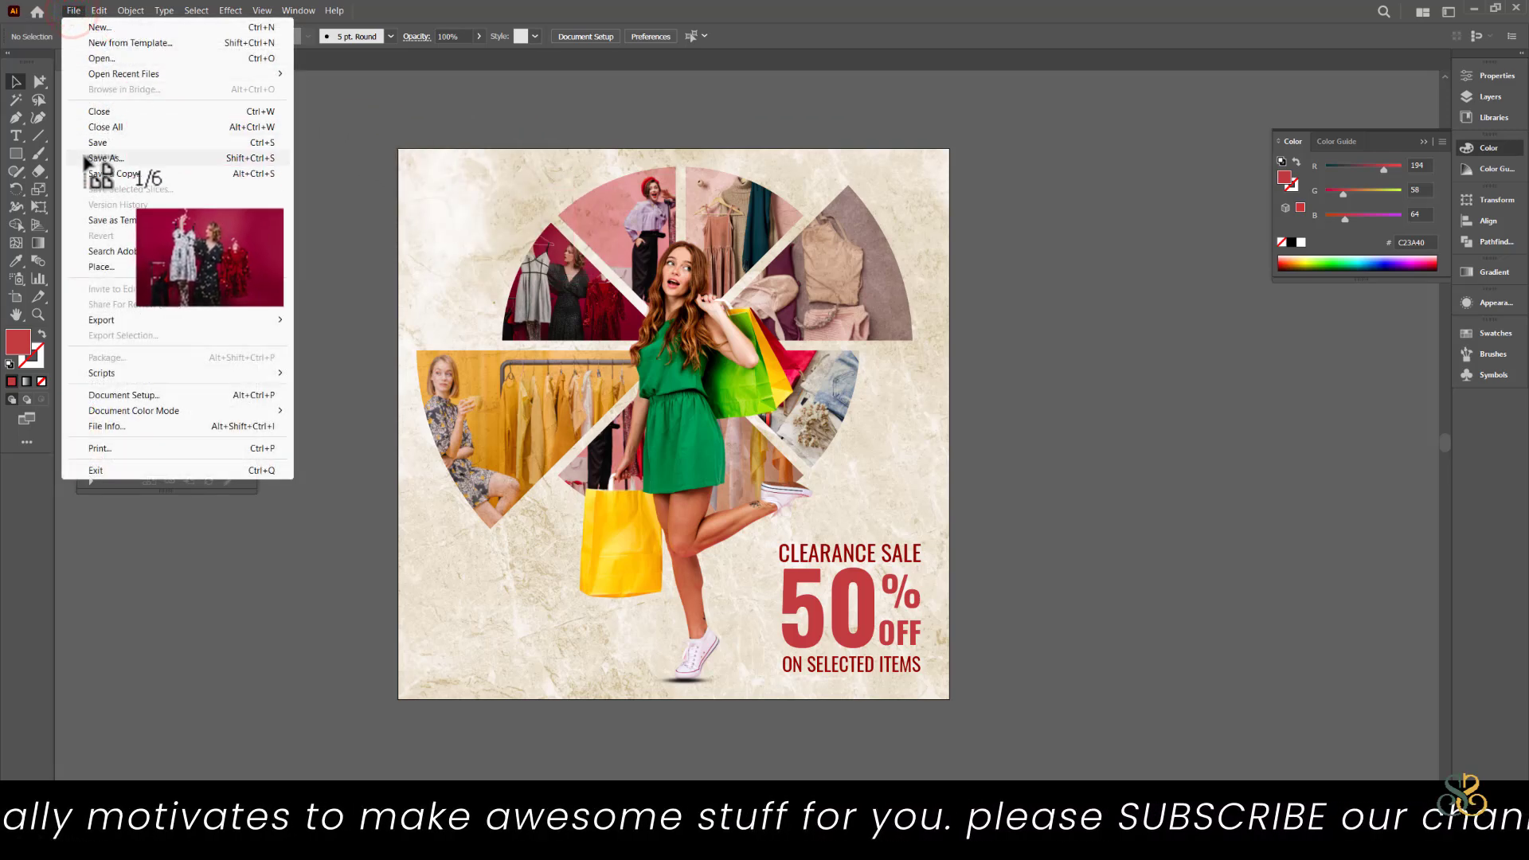